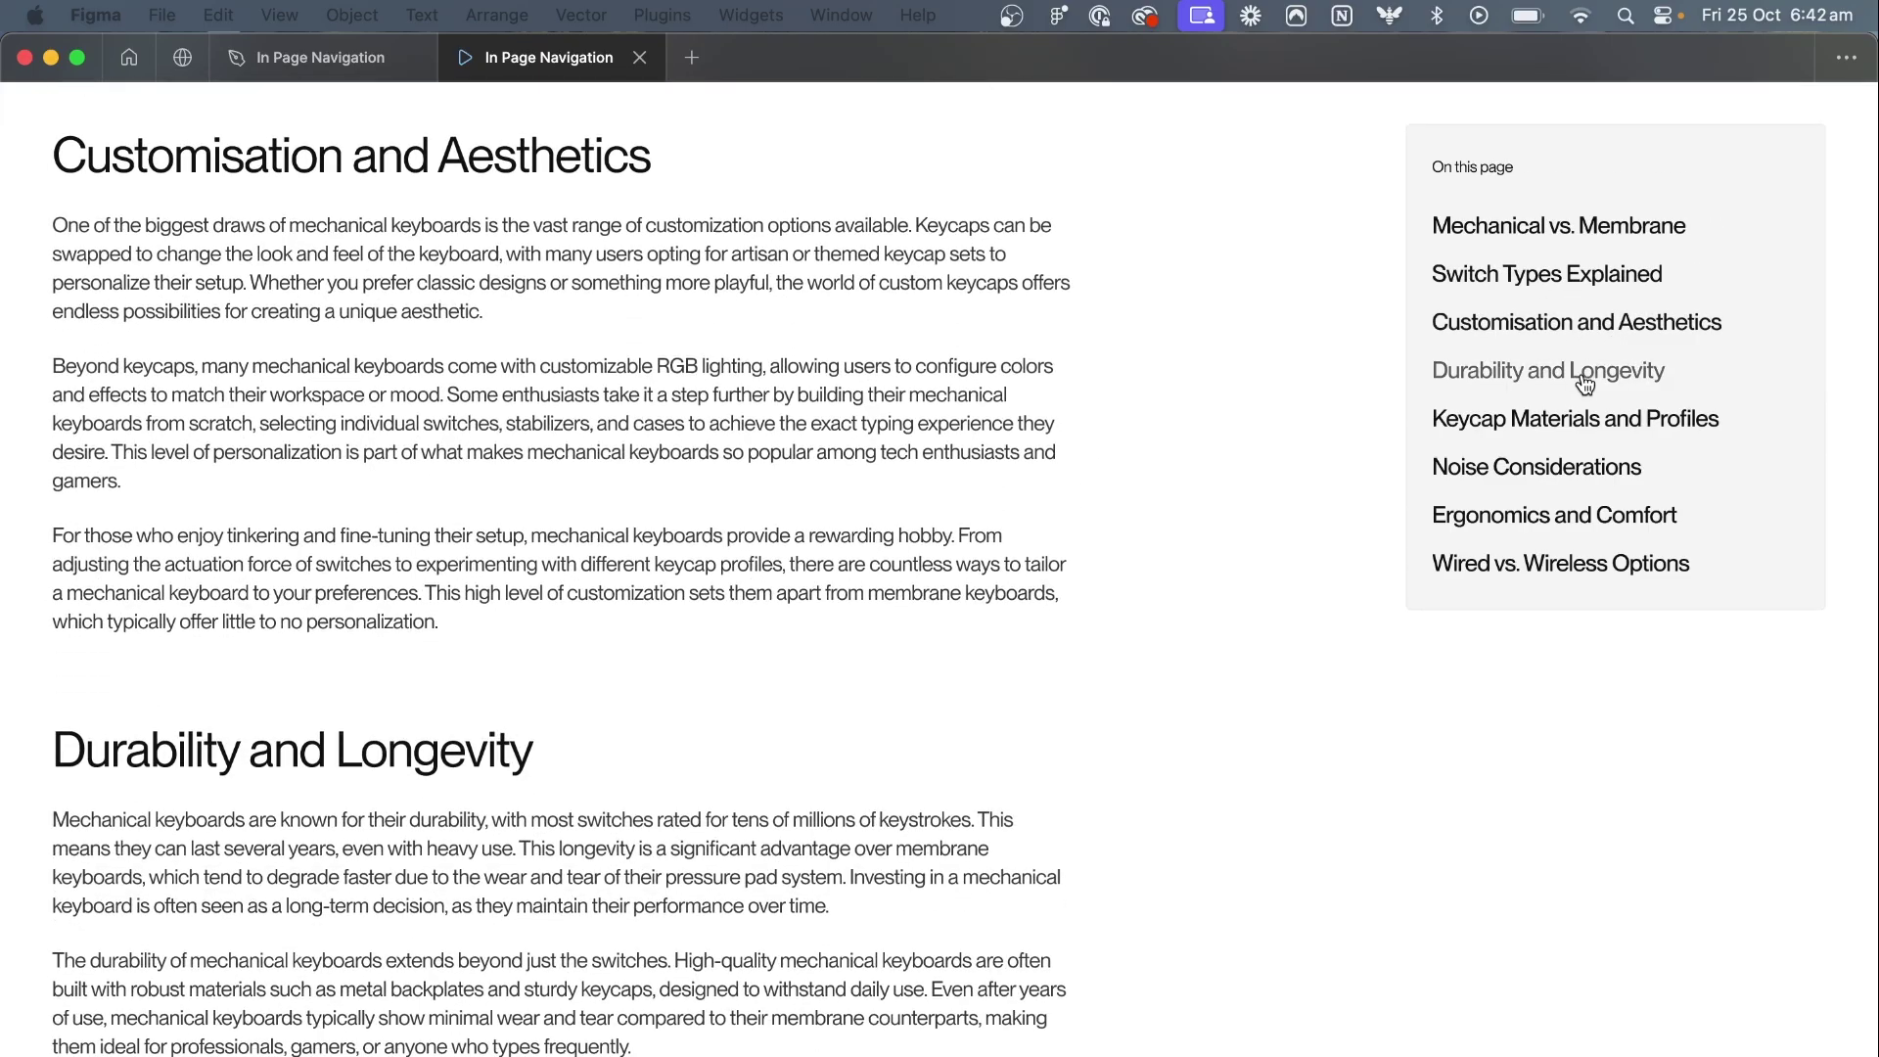
# Try the On this page links in the finished prototype, jumping between article sections such as Noise Considerations and Mechanical vs. Membrane
pyautogui.click(1582, 382)
pyautogui.click(1581, 419)
pyautogui.click(1560, 470)
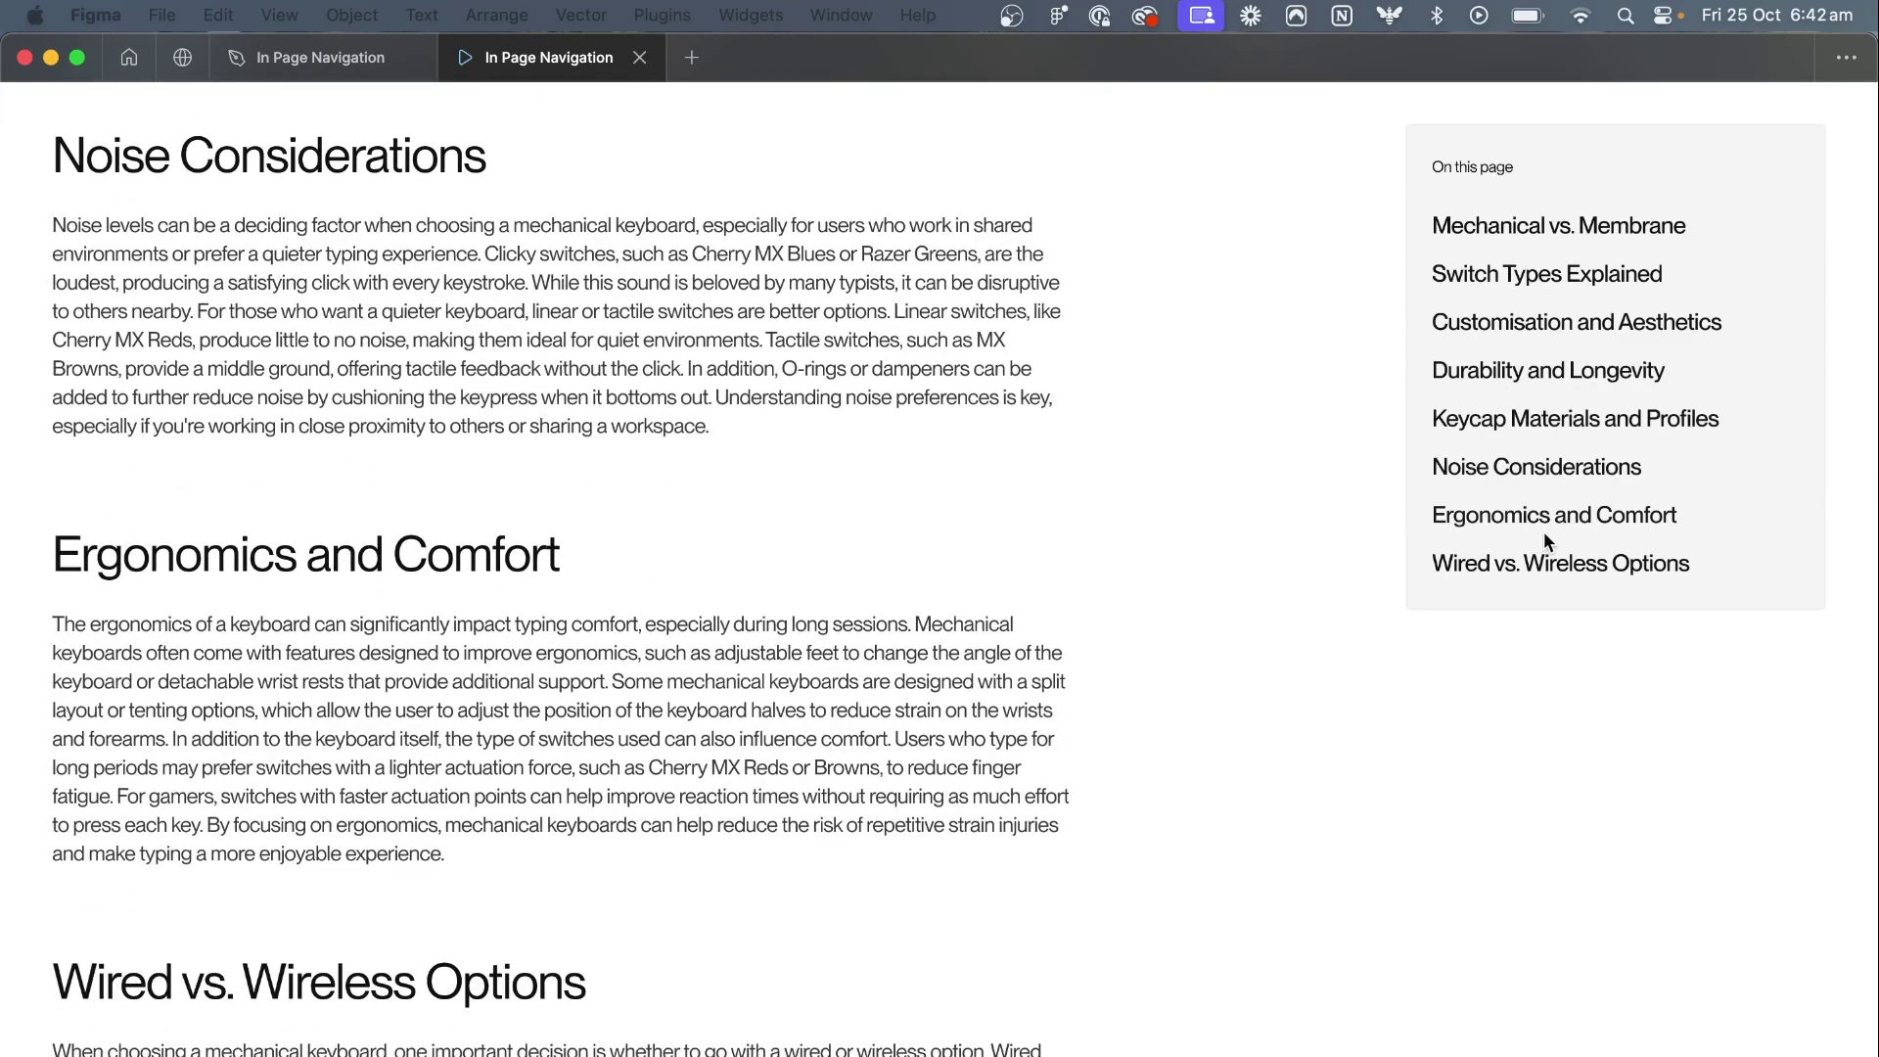
pyautogui.click(1546, 527)
pyautogui.click(1551, 566)
pyautogui.click(1495, 223)
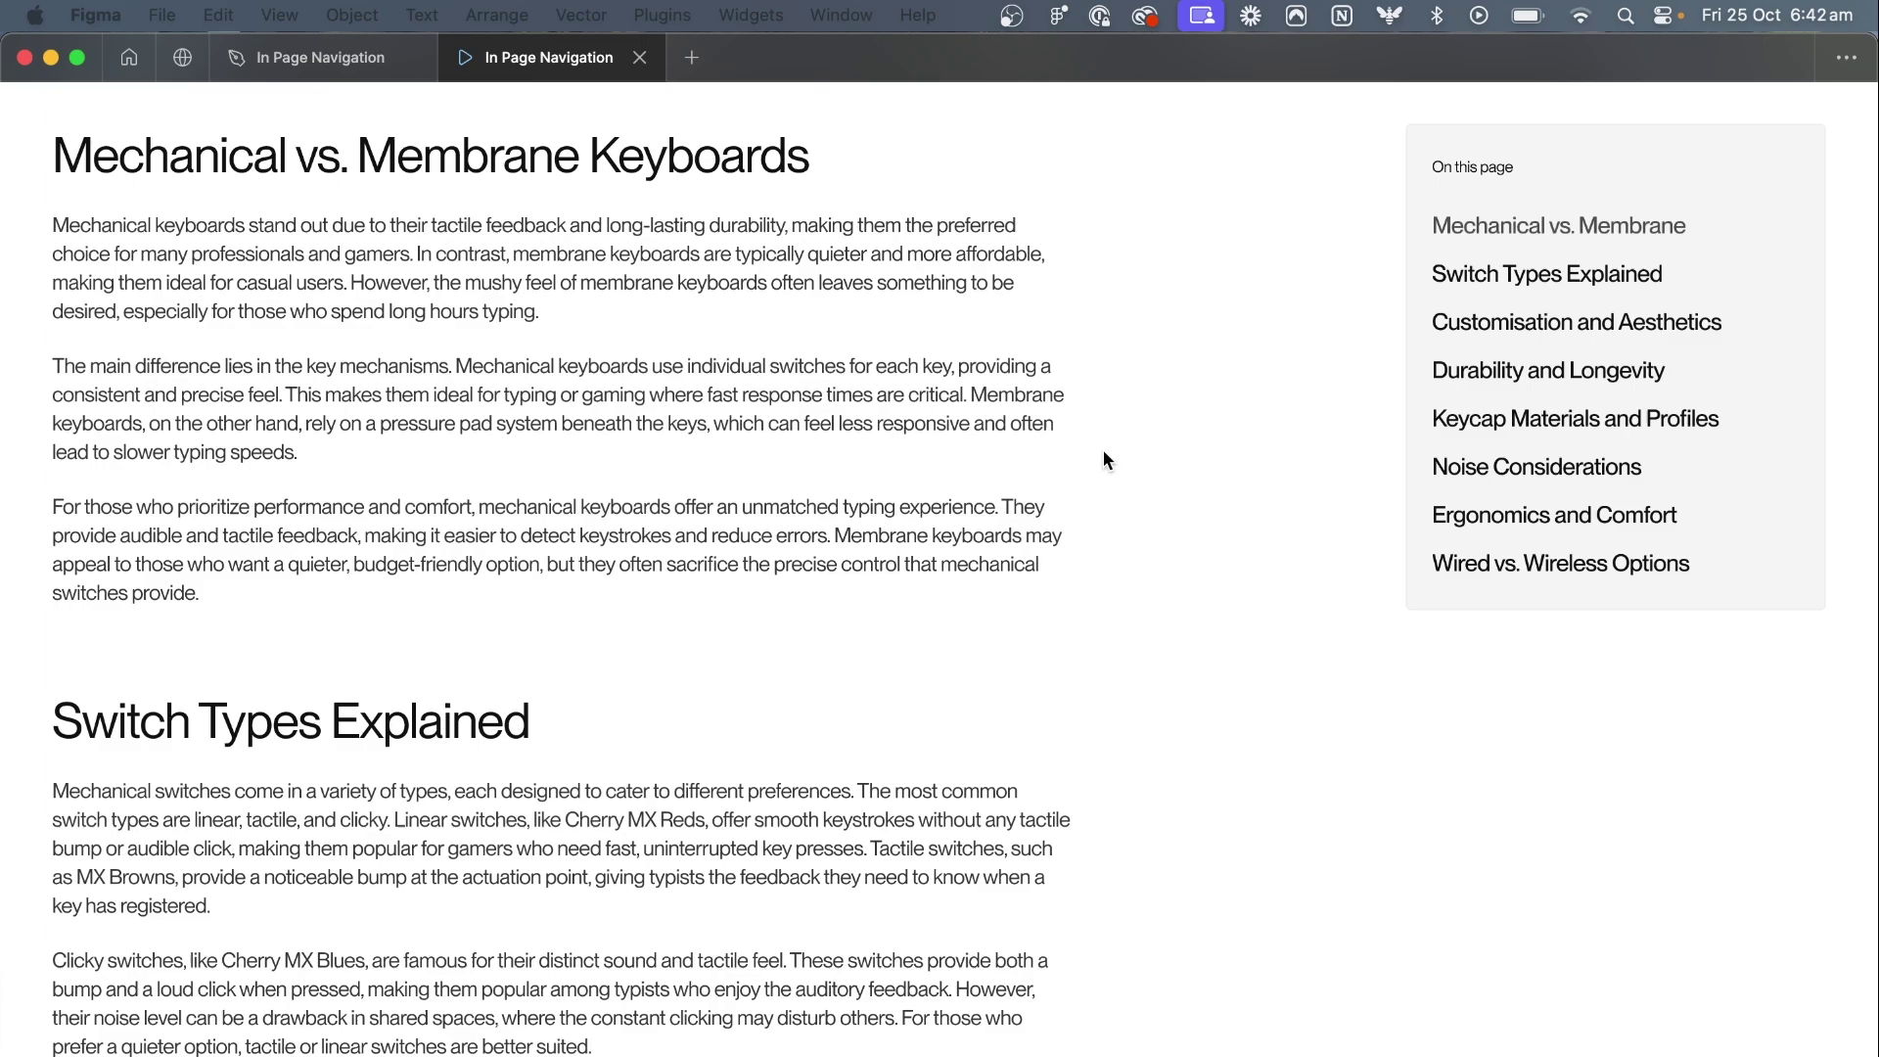
pyautogui.scroll(-15, 1125, 426)
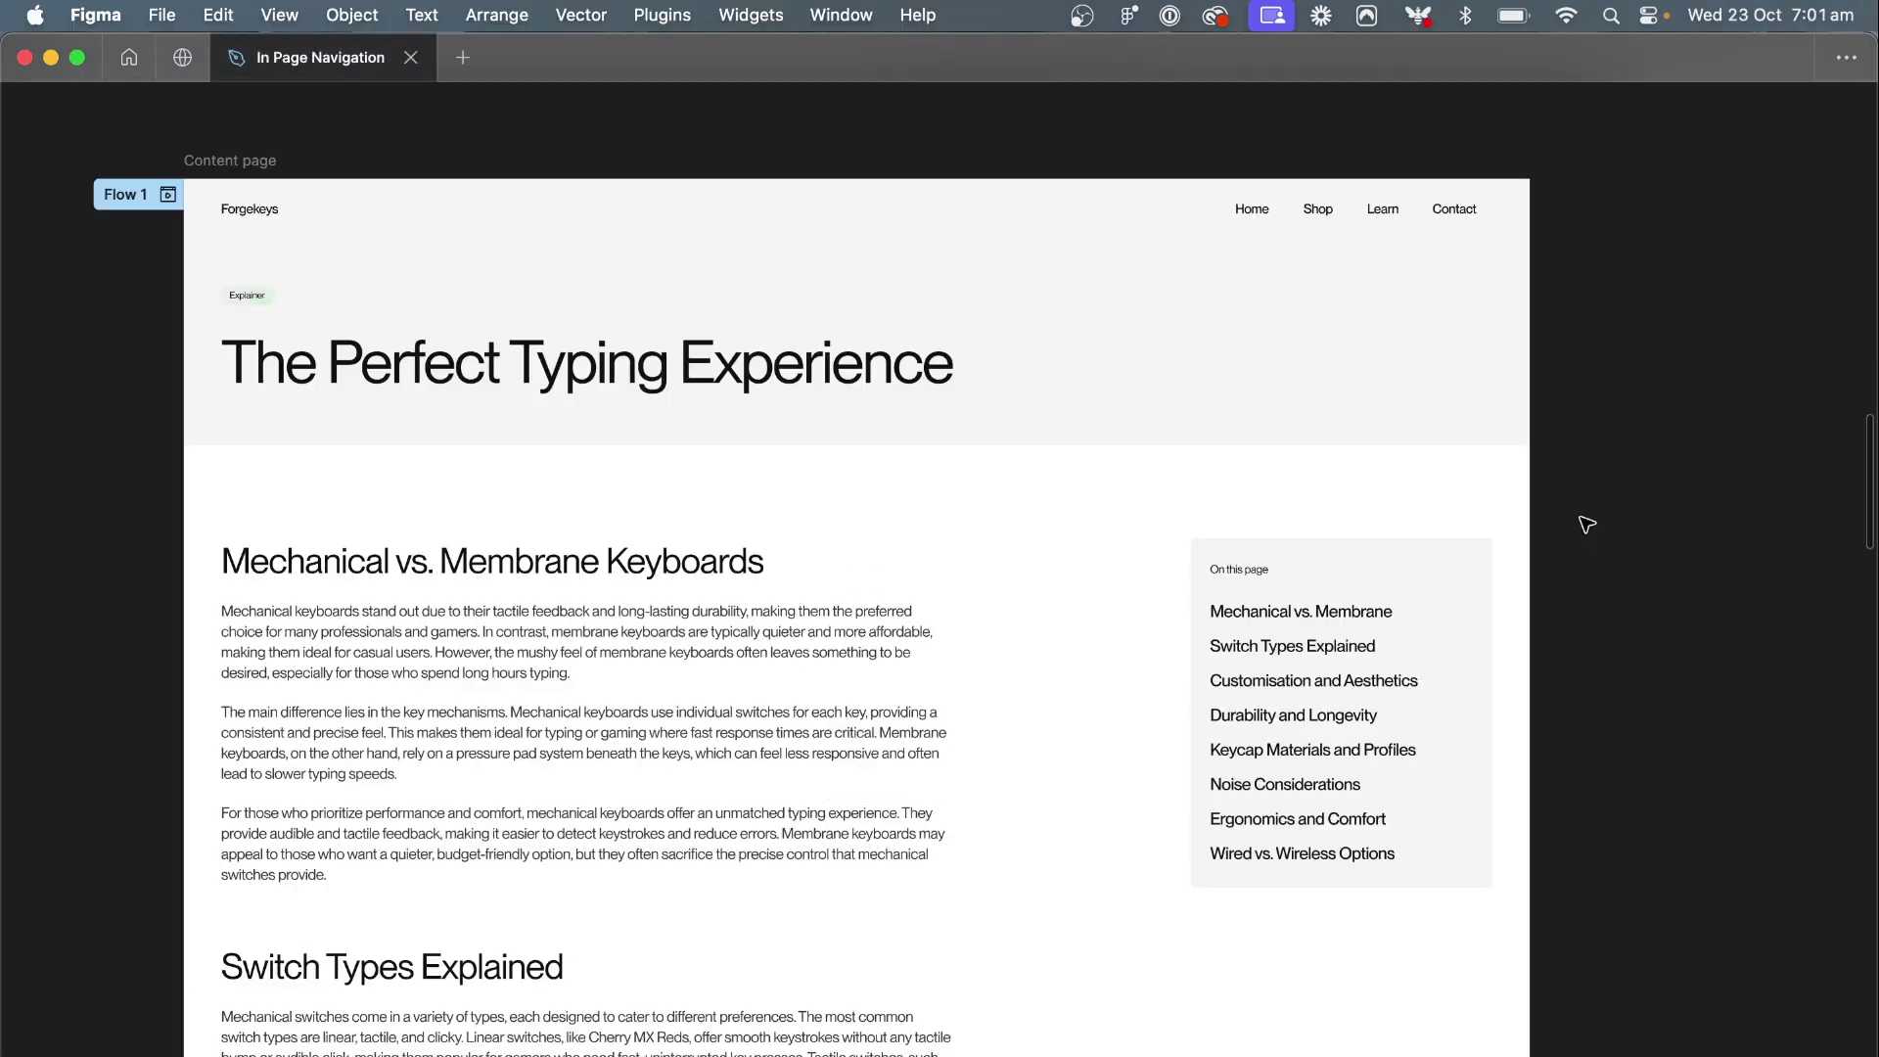
# Try moving the On this page box further down the content page, and undo the move
pyautogui.press('super+backslash')
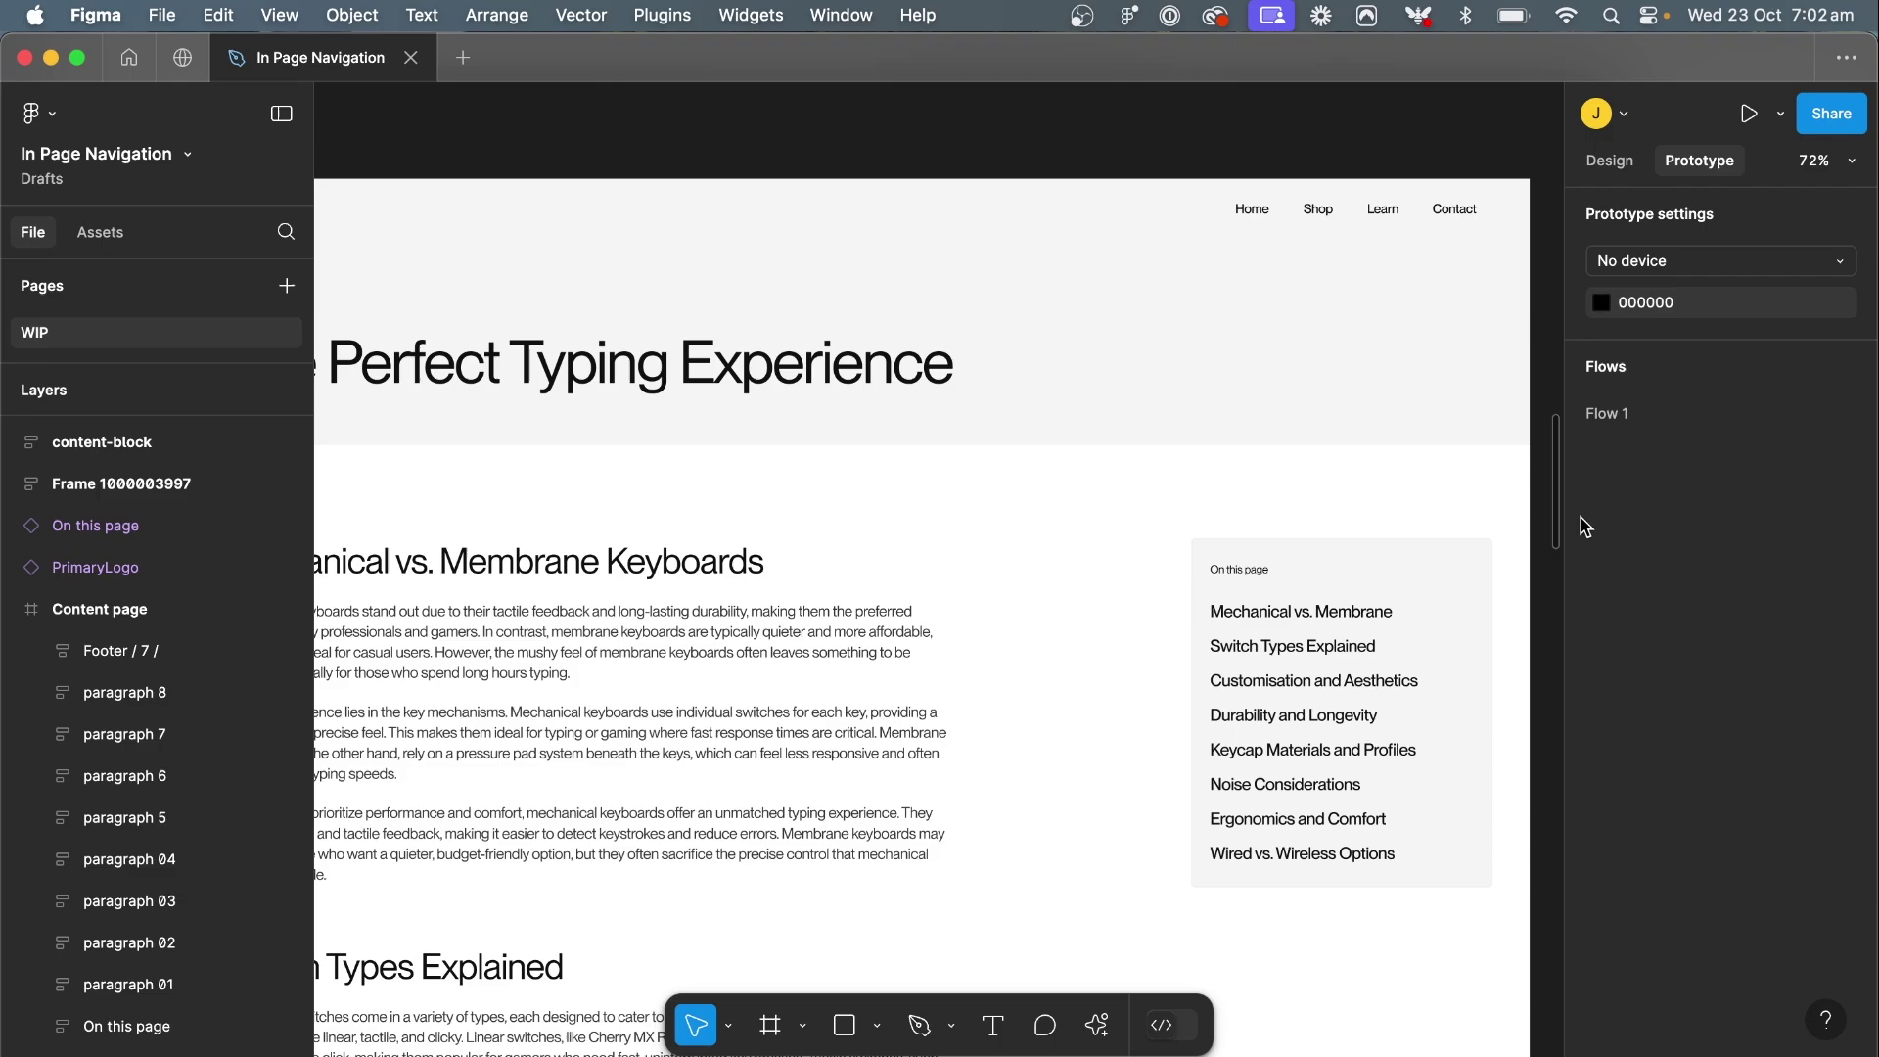
pyautogui.press('super+backslash')
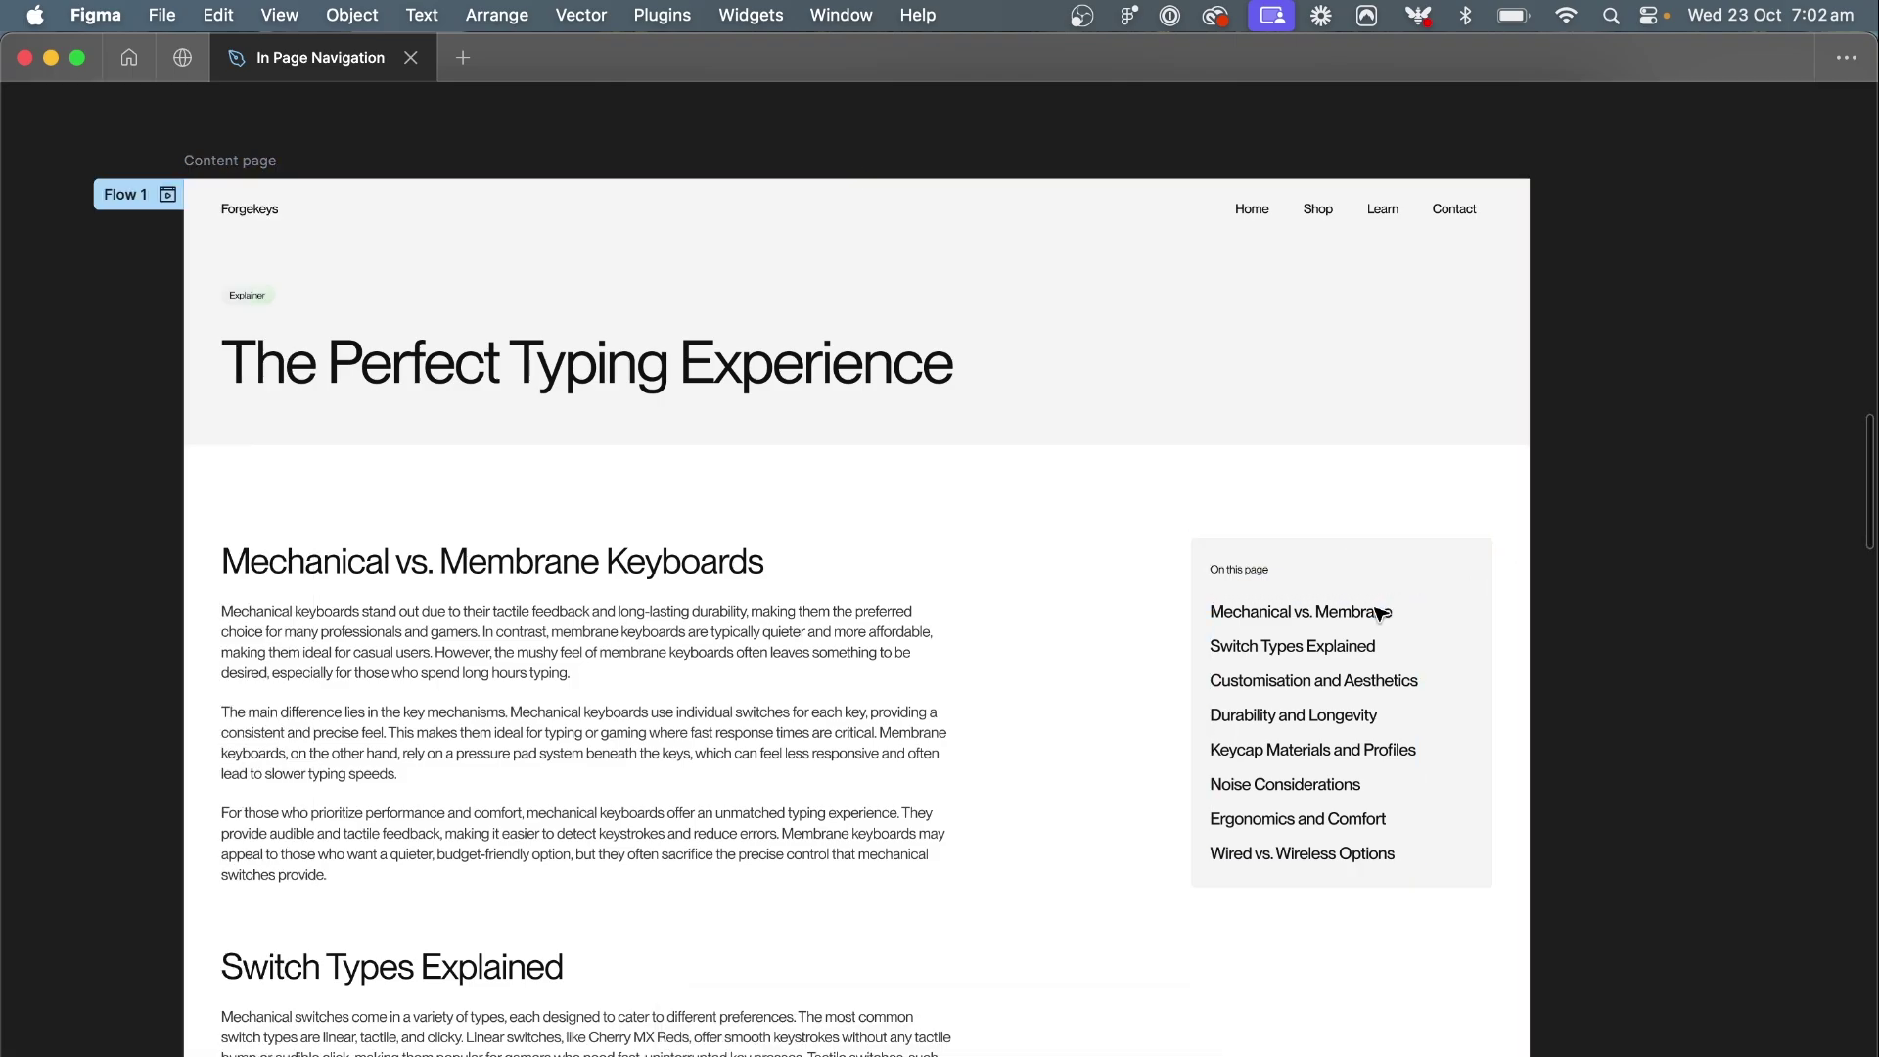
pyautogui.click(1380, 614)
pyautogui.scroll(-5, 1380, 614)
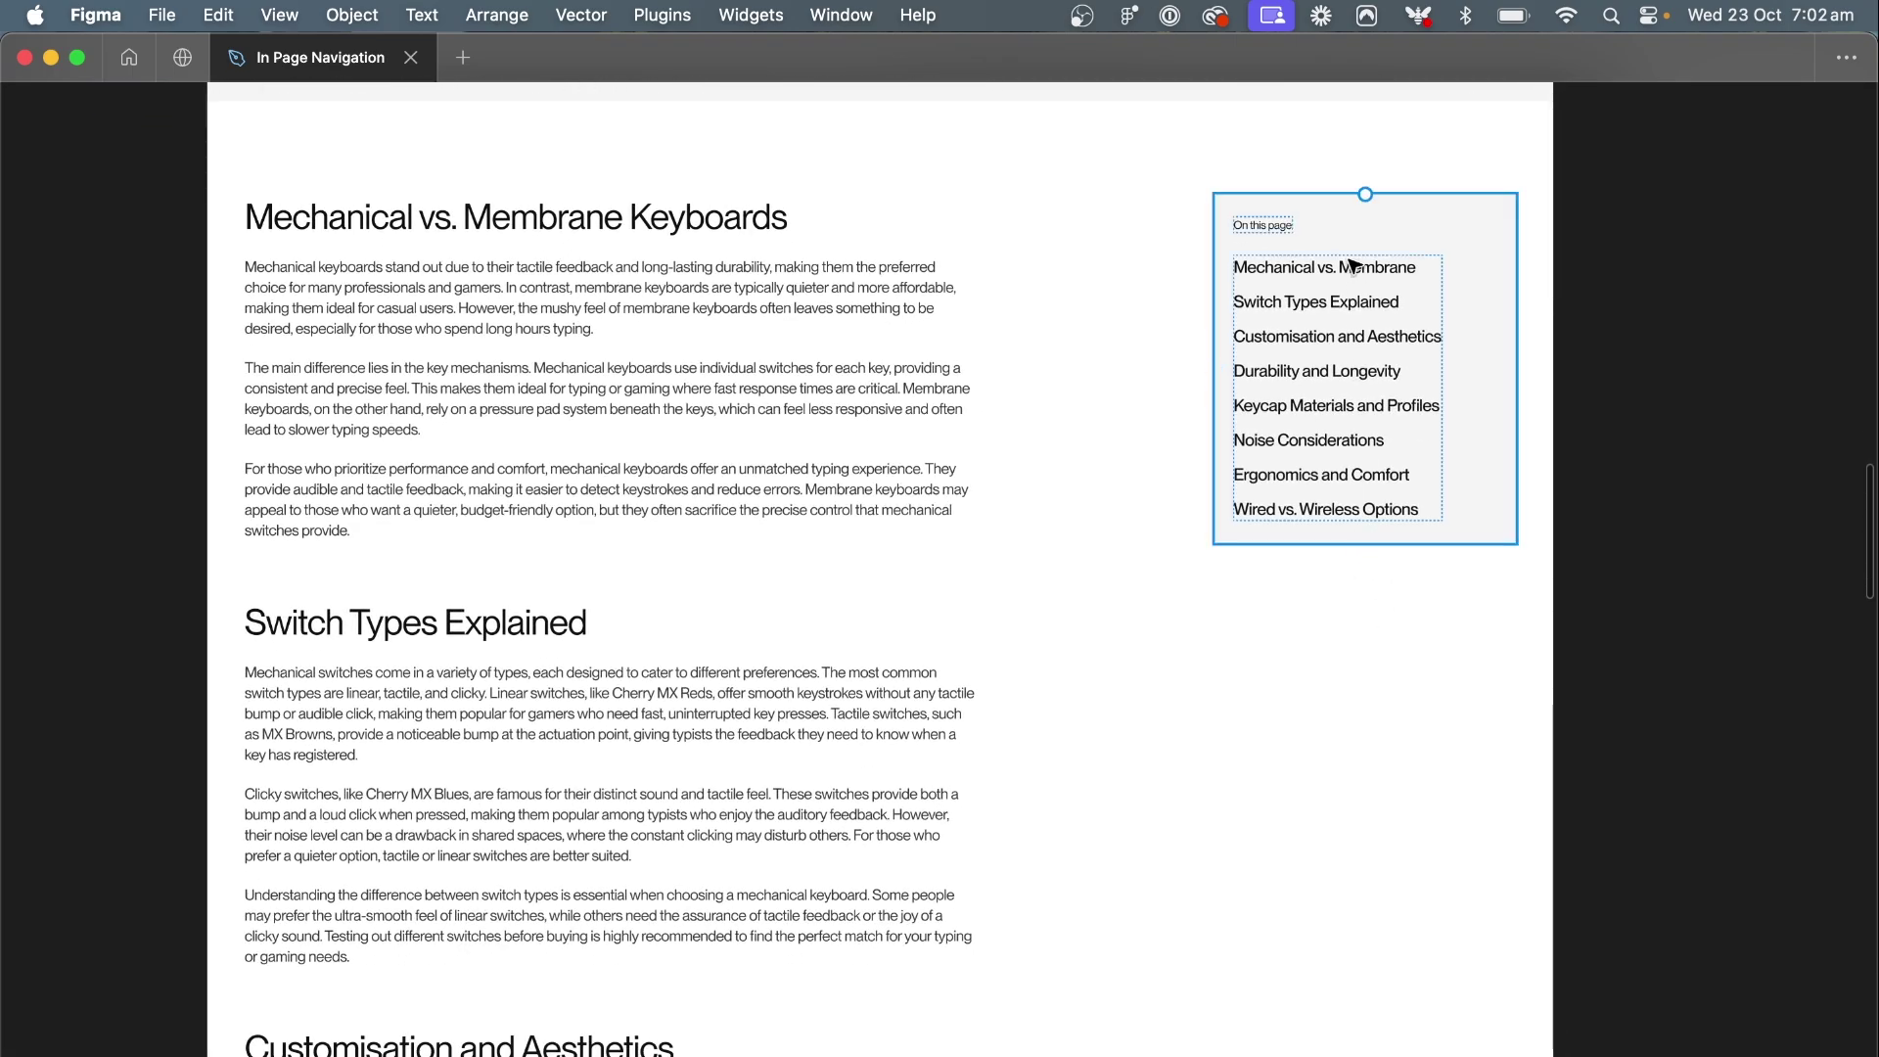
pyautogui.moveTo(1350, 267); pyautogui.dragTo(1342, 372)
pyautogui.scroll(-3, 1315, 465)
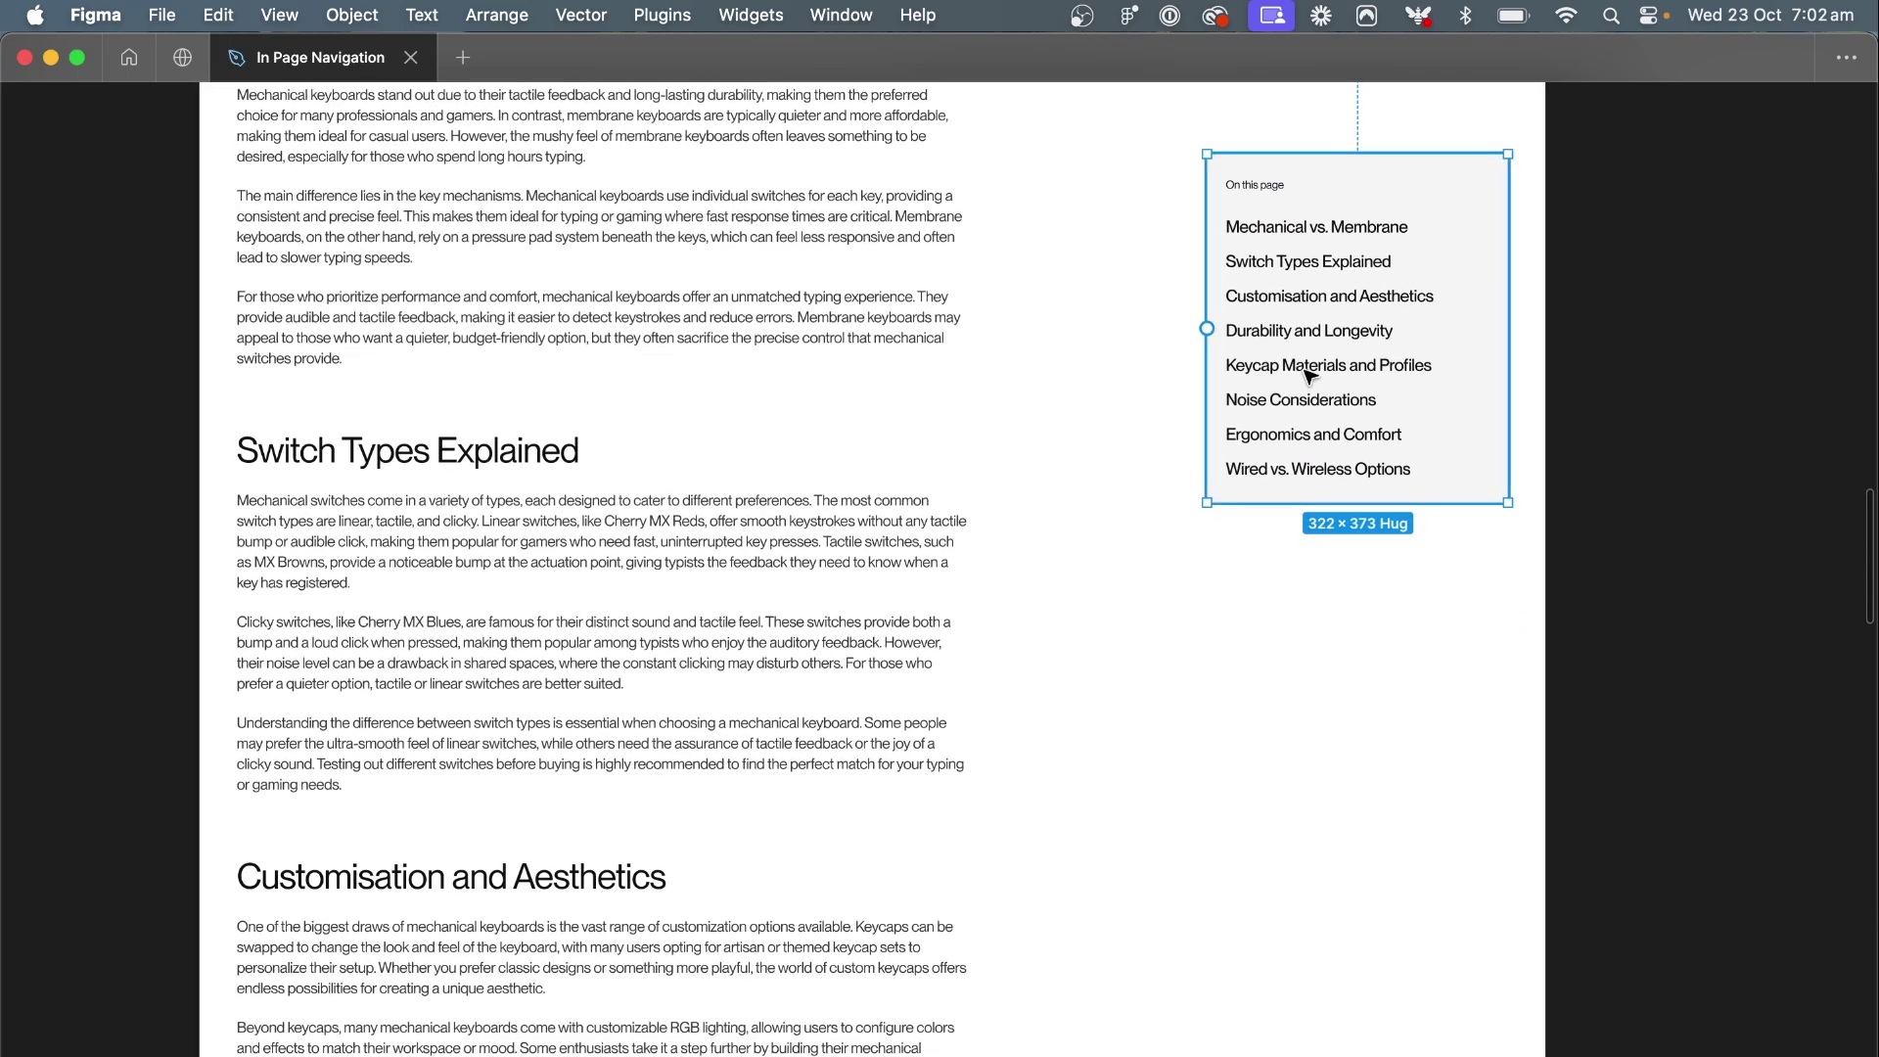
pyautogui.scroll(4, 1309, 377)
pyautogui.press('super+z')
# Examine the individual links inside the On this page box and the matching article sections further down the page
pyautogui.click(1350, 355)
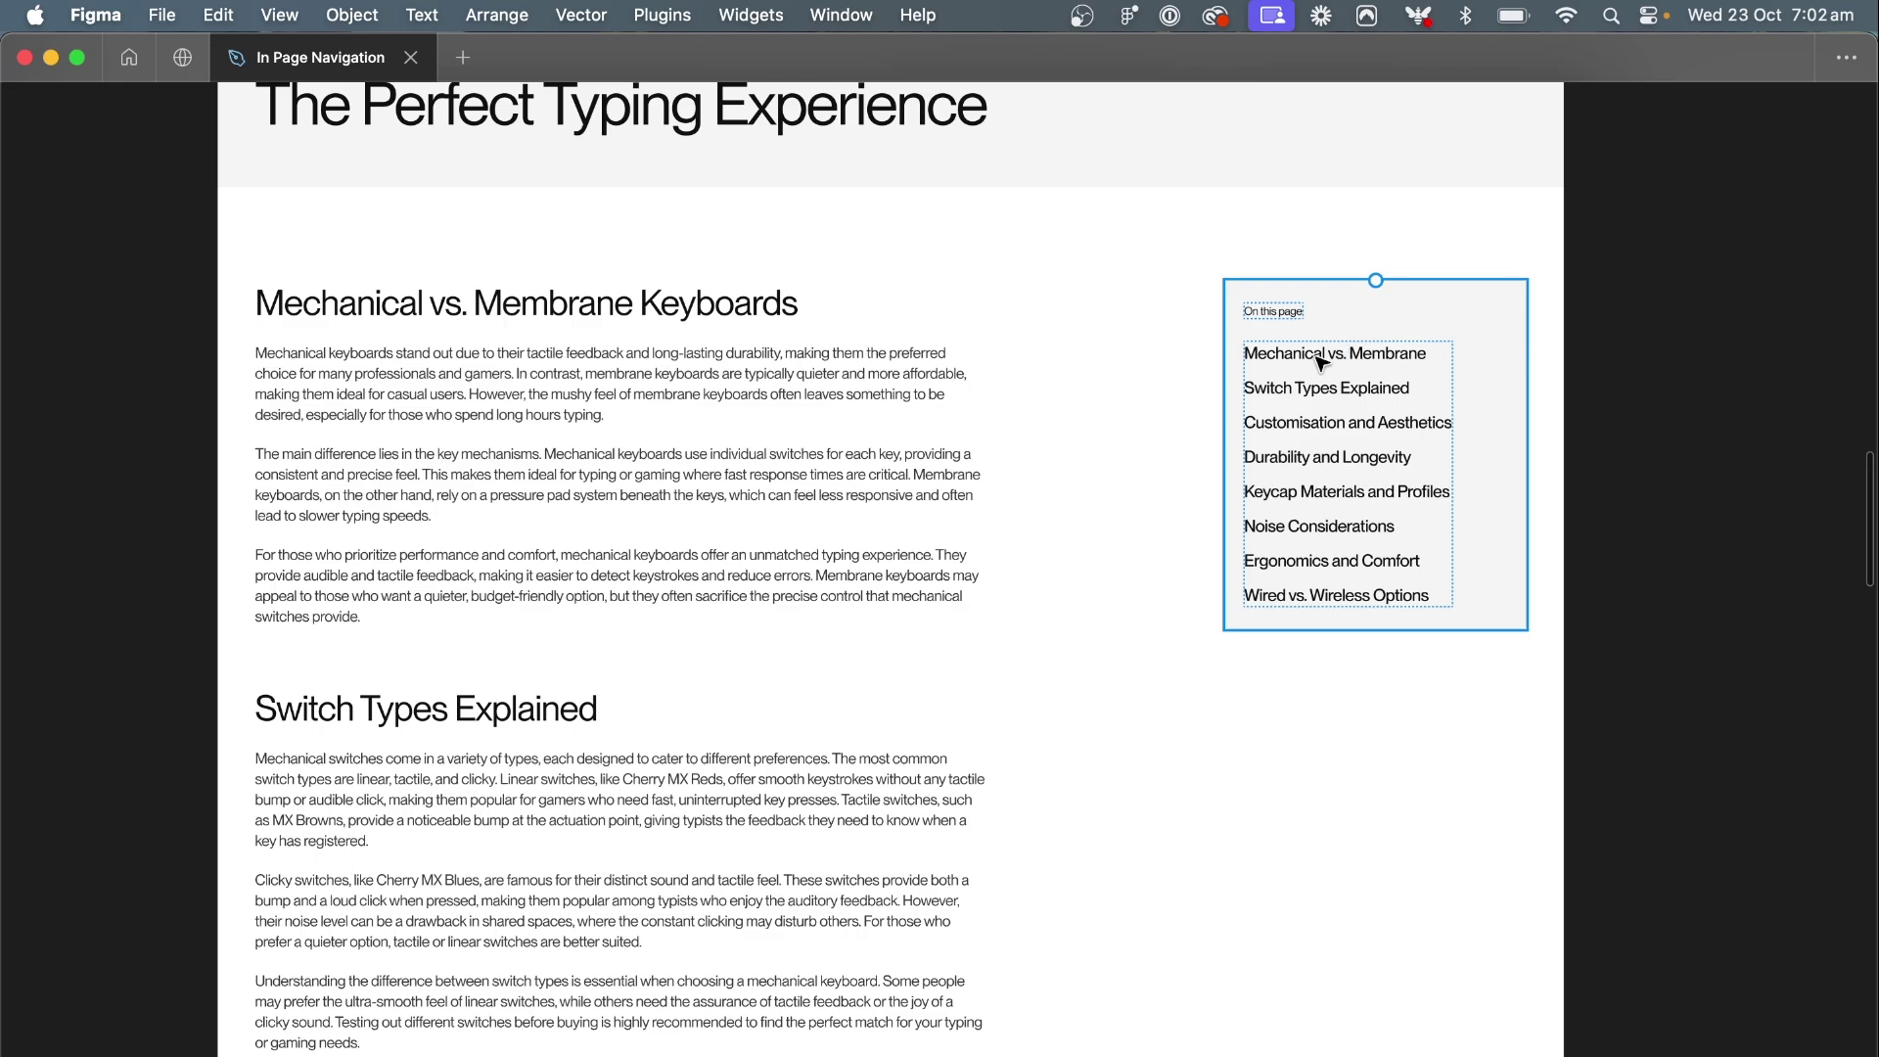
pyautogui.keyDown('super'); pyautogui.click(1298, 356); pyautogui.keyUp('super')
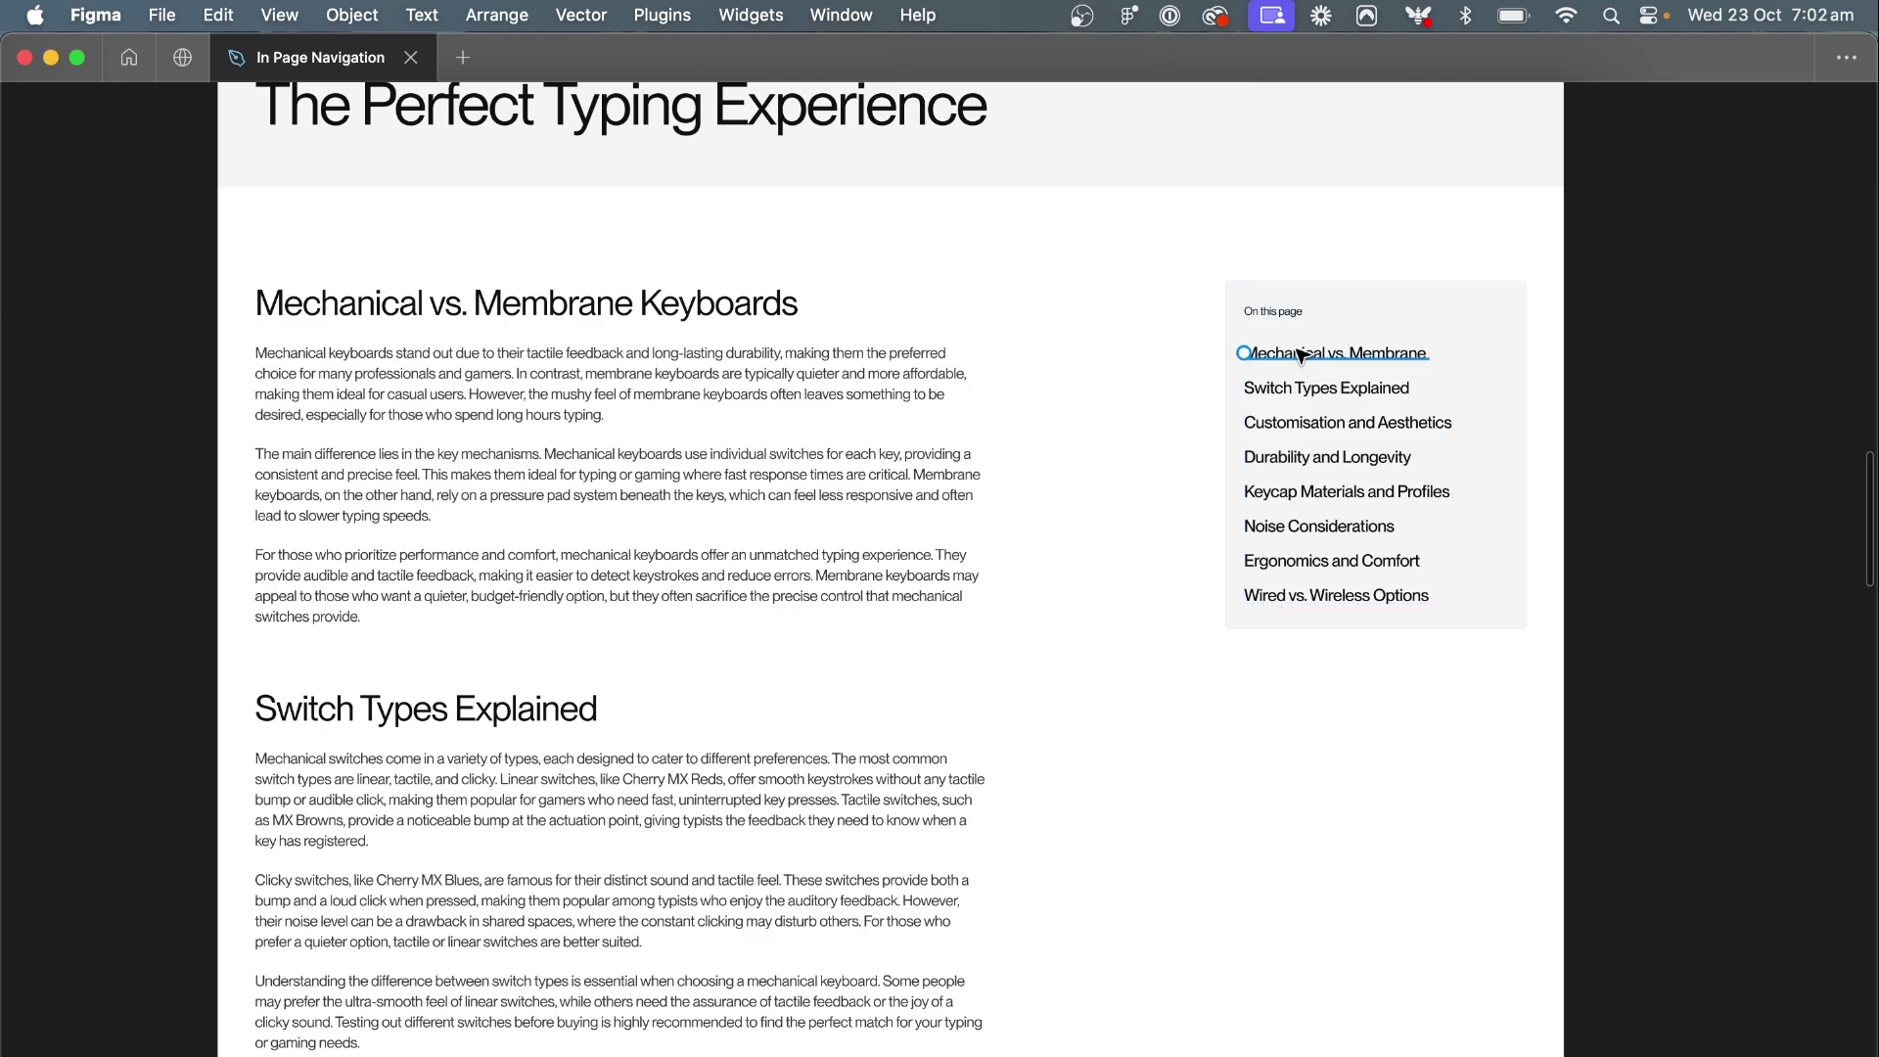
pyautogui.hotkey('shift', 'e')
pyautogui.click(1301, 390)
pyautogui.click(1289, 428)
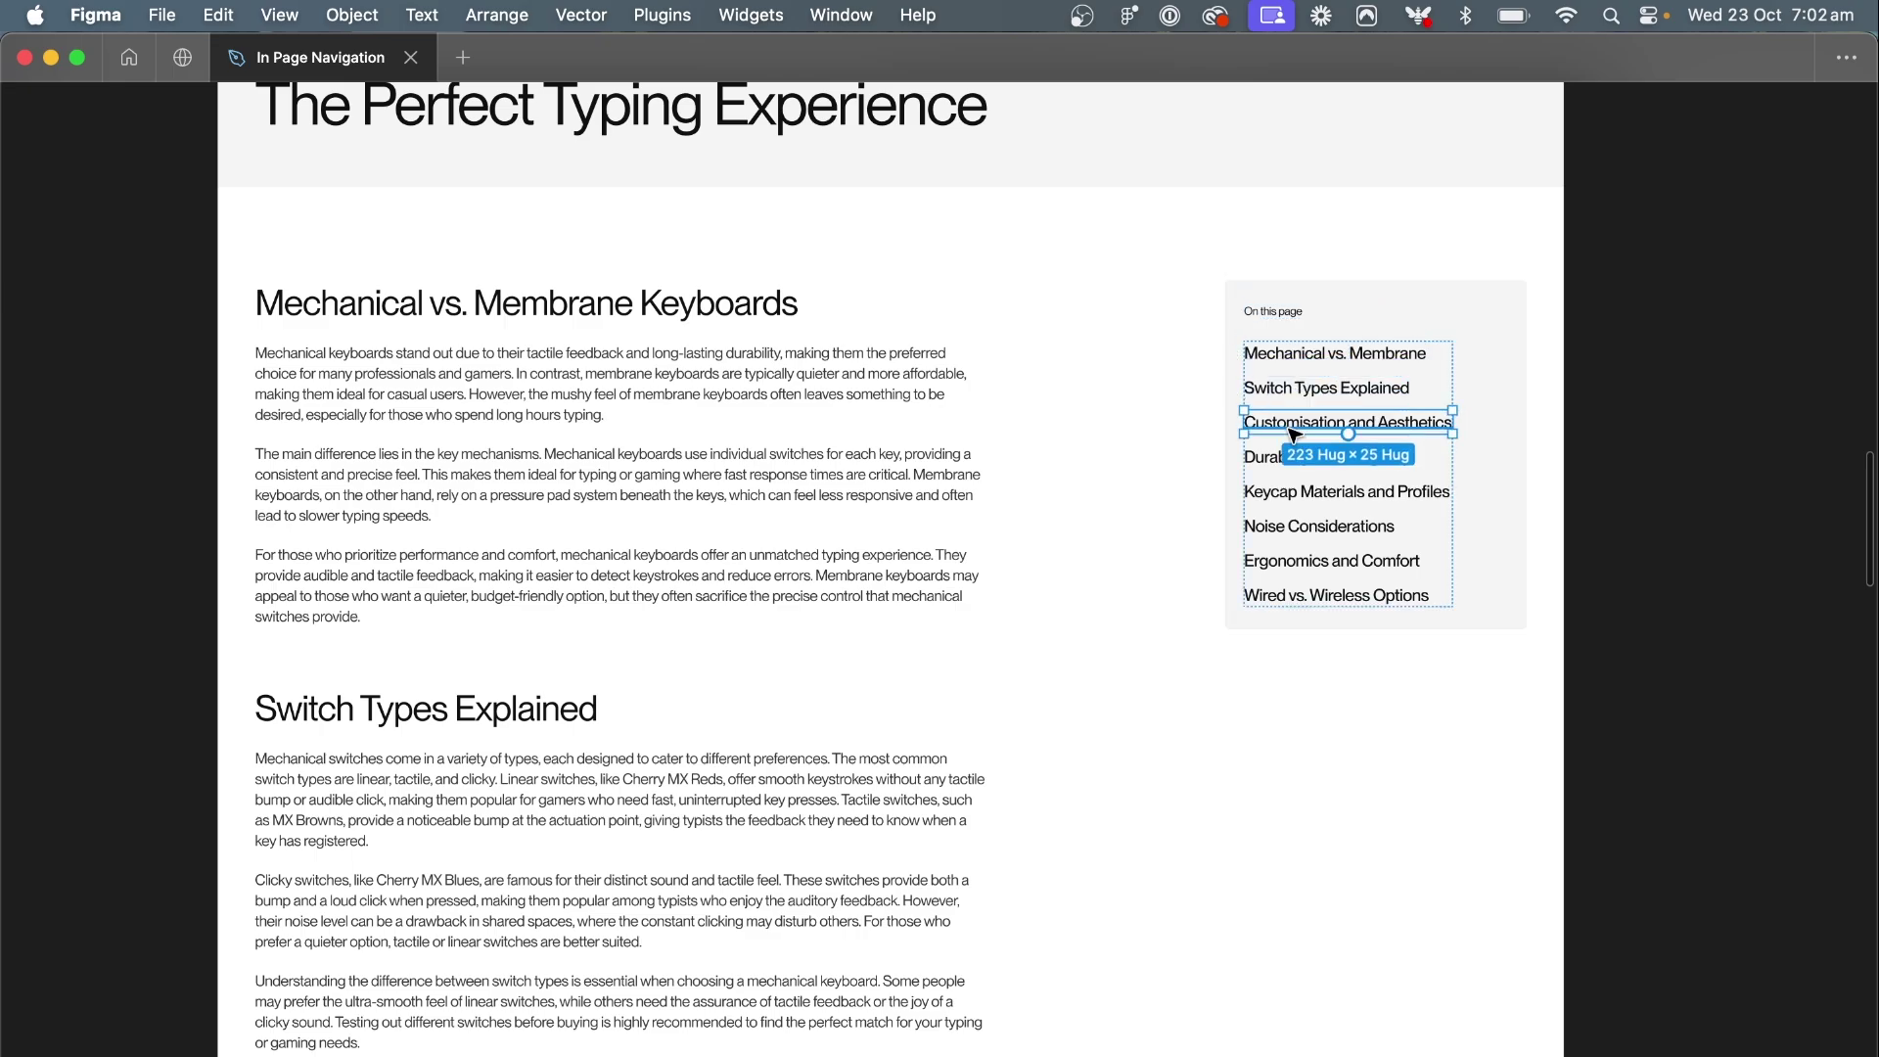
pyautogui.click(1132, 483)
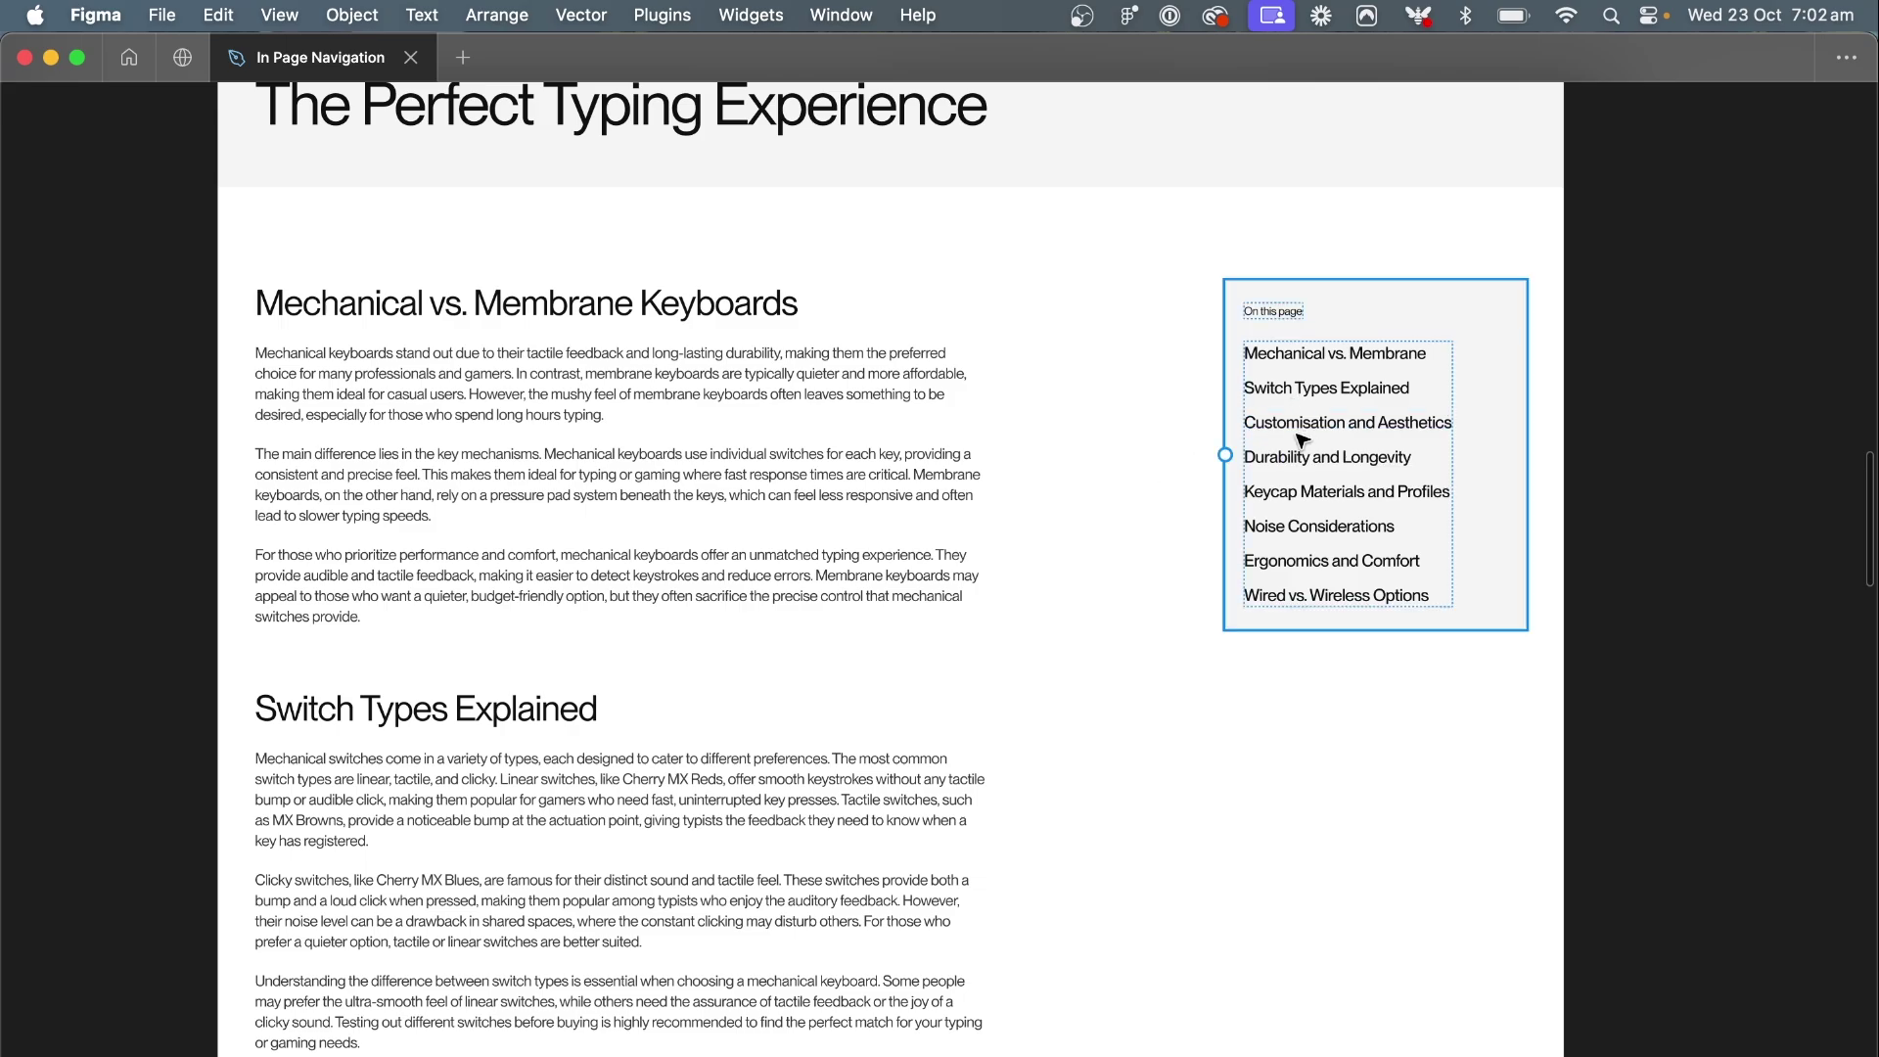
pyautogui.click(388, 1005)
pyautogui.scroll(-3, 499, 827)
pyautogui.click(1350, 287)
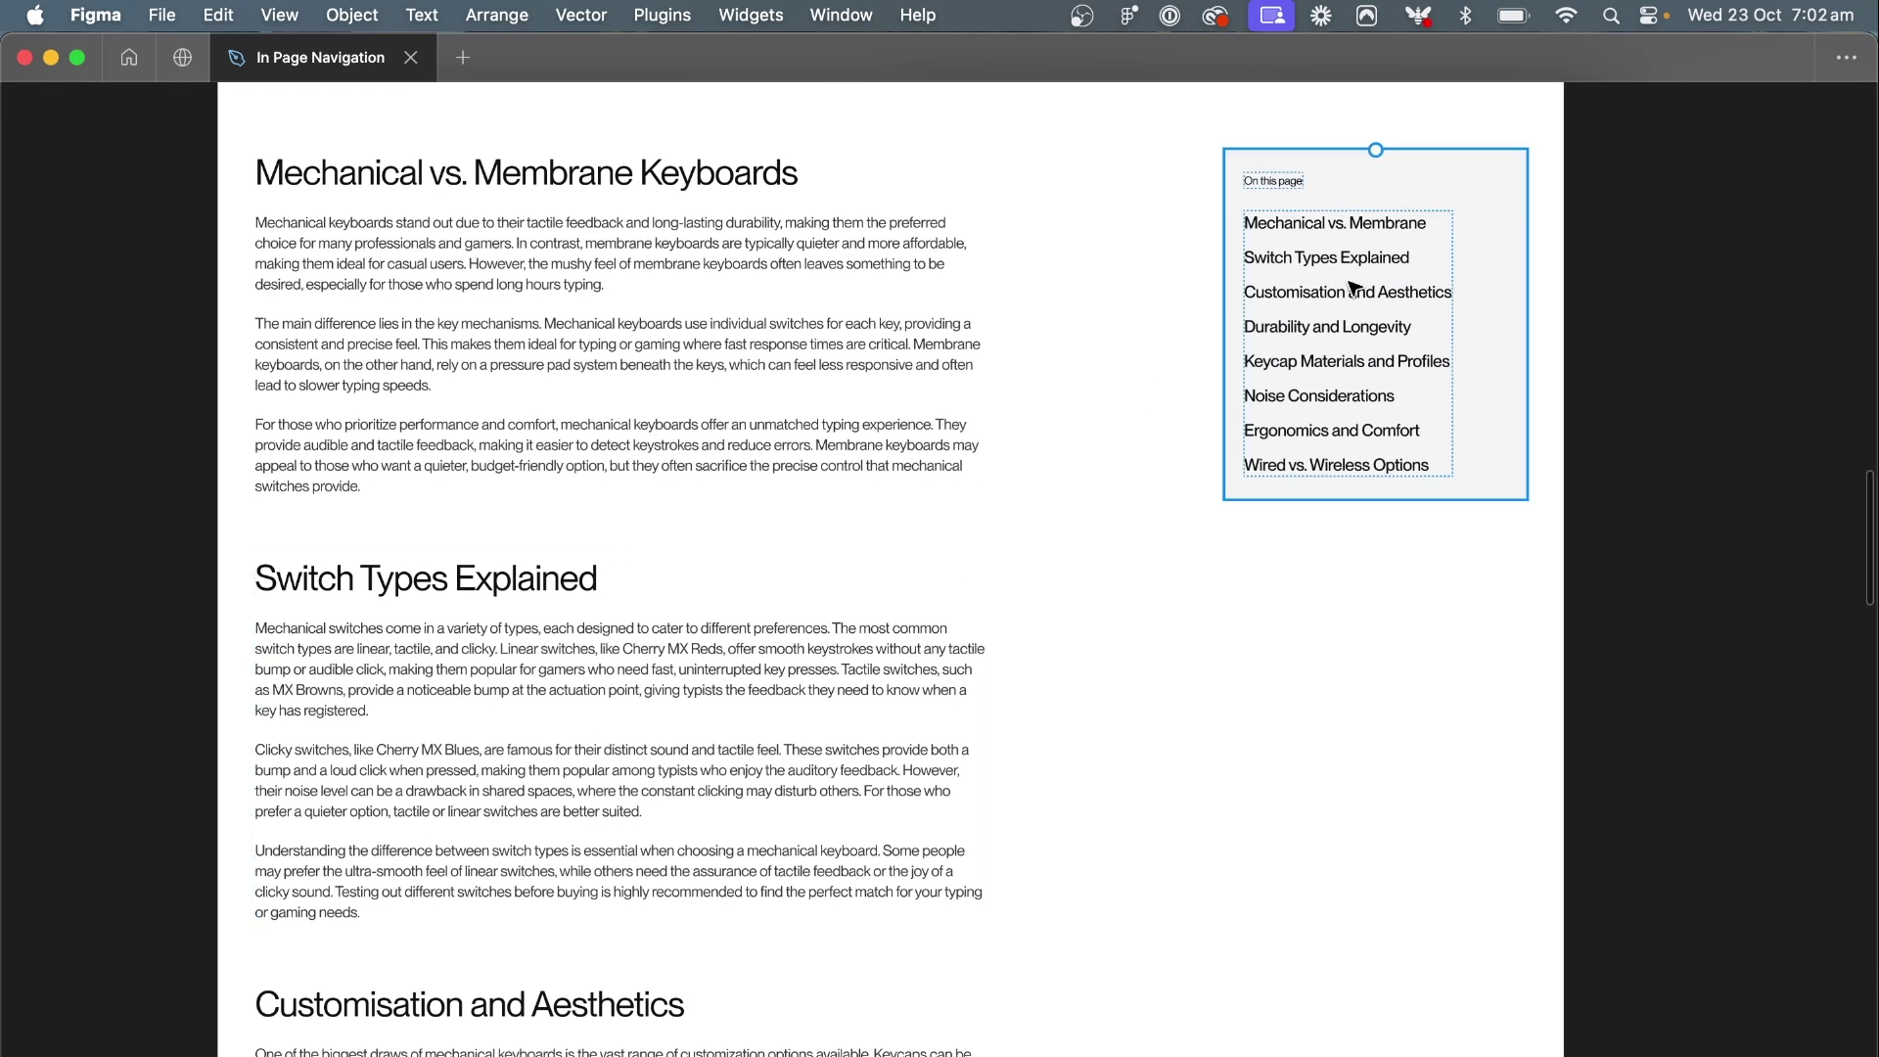
pyautogui.click(1342, 298)
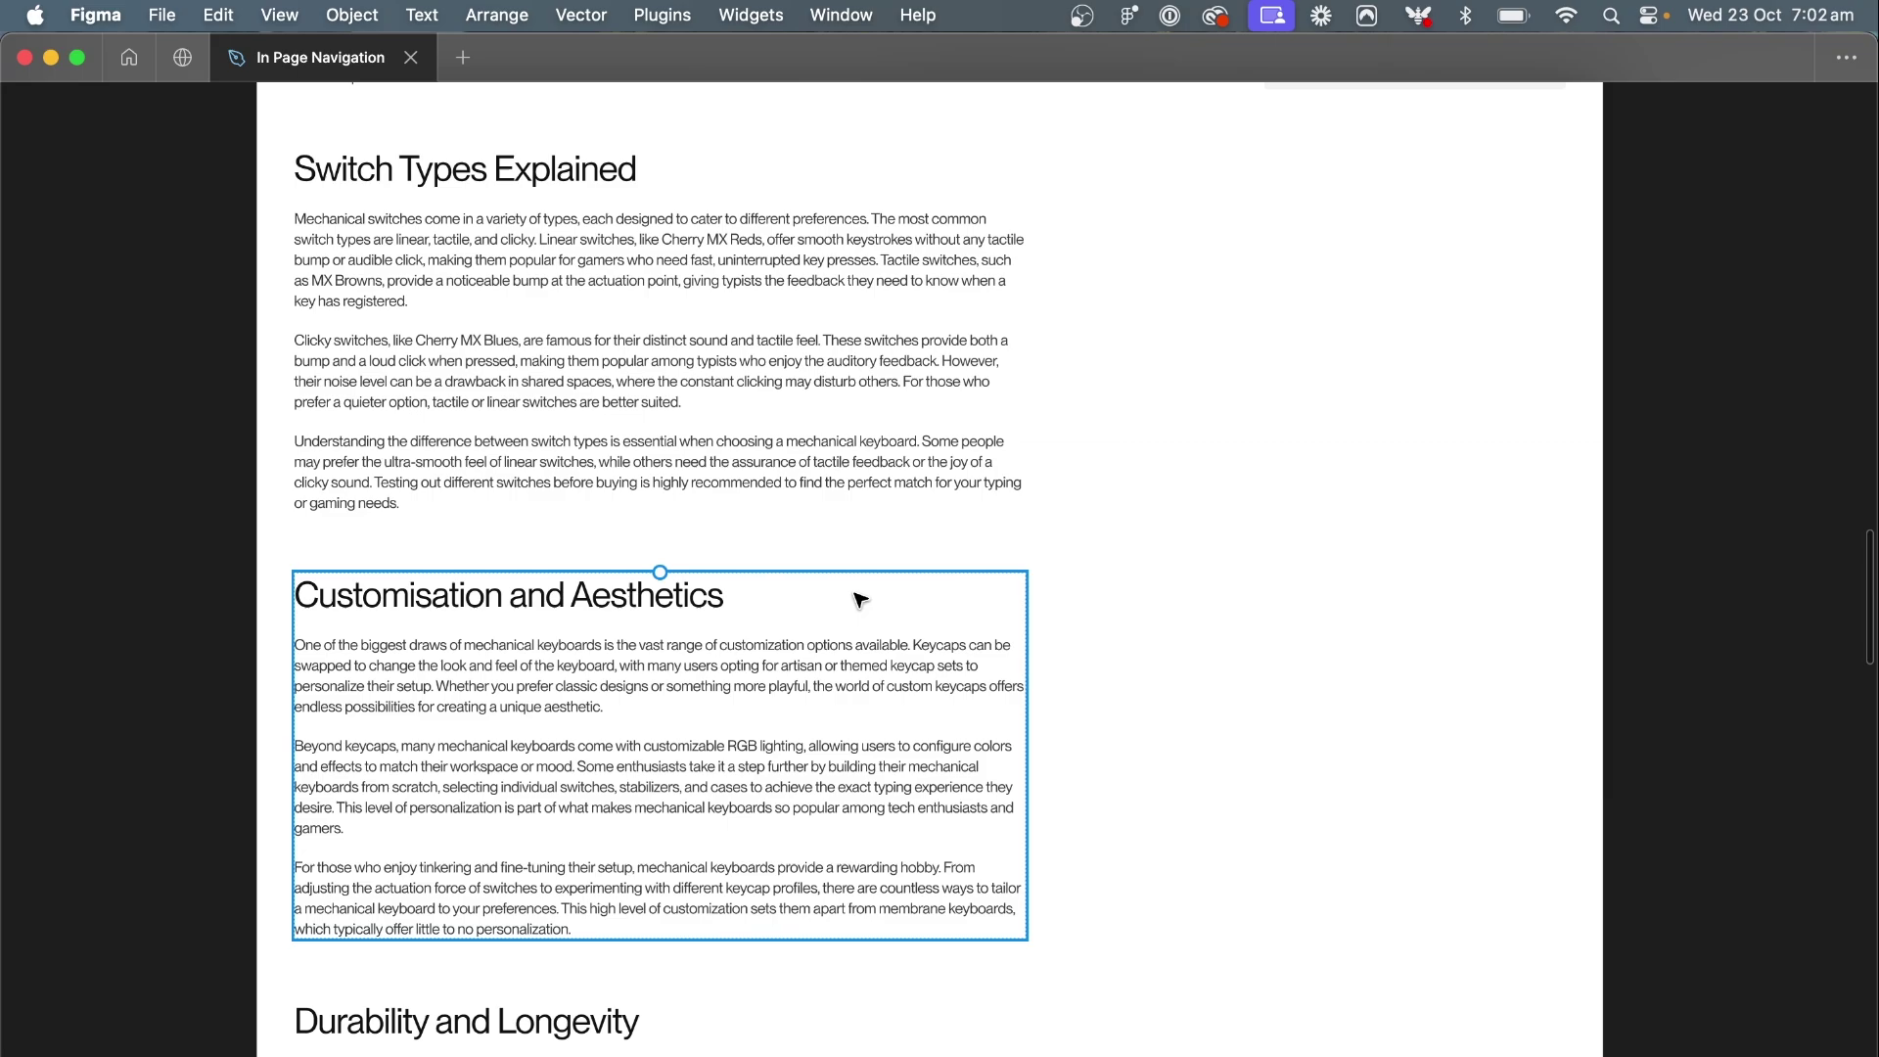
pyautogui.scroll(5, 1027, 538)
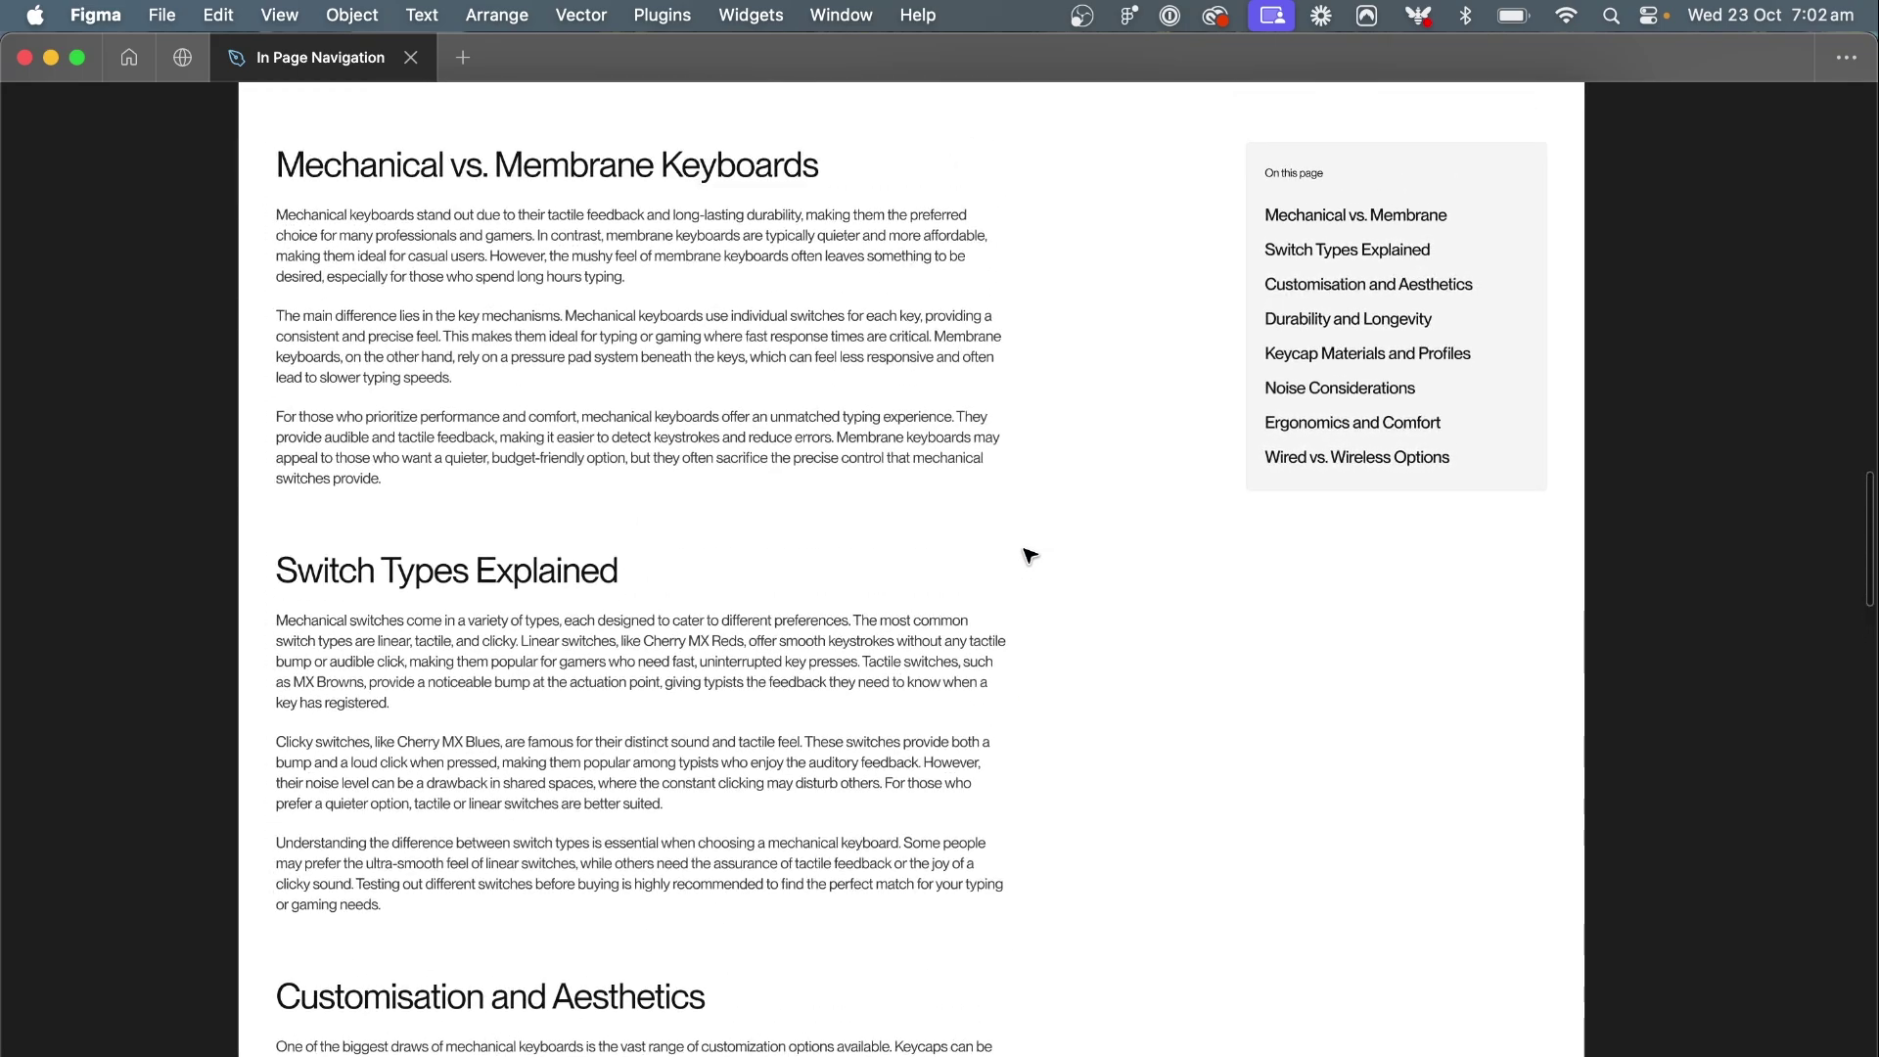
pyautogui.scroll(5, 1030, 556)
# Set the scroll position of the On this page frame to Sticky (stop at top edge) in its prototype settings
pyautogui.press('Escape')
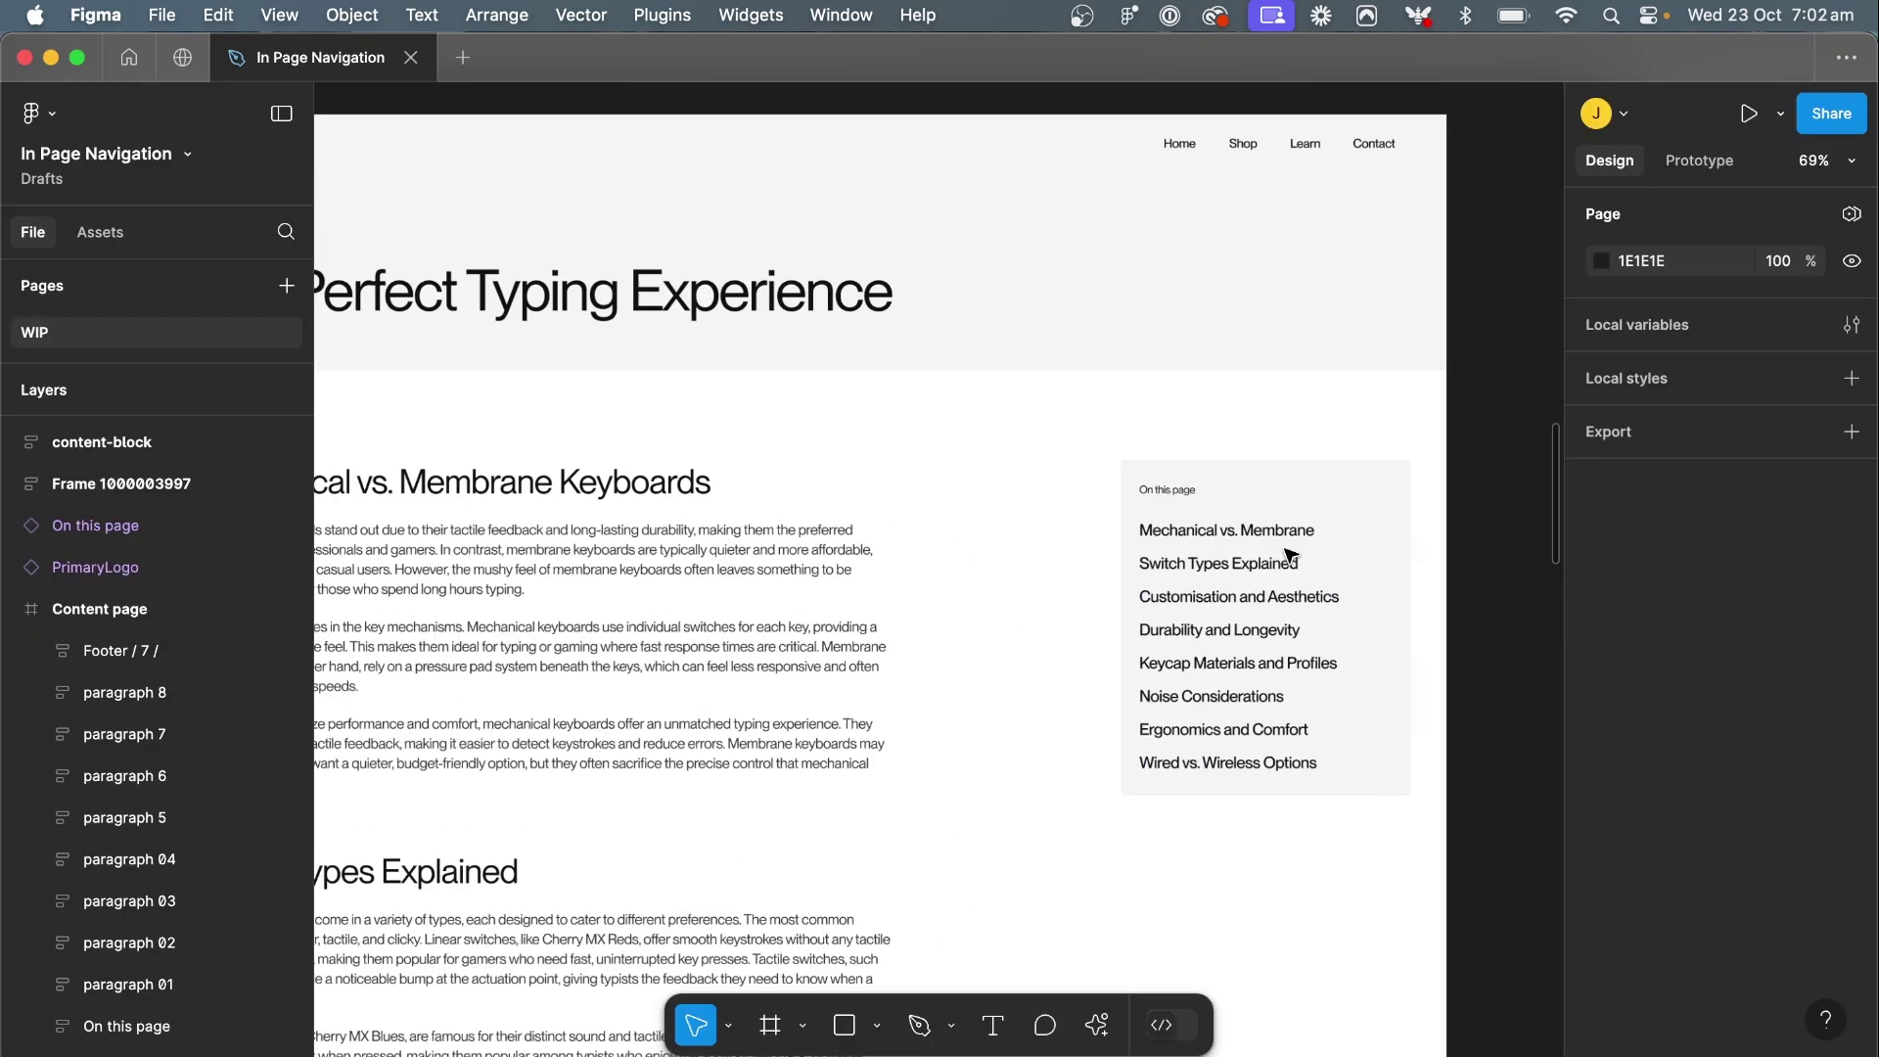
pyautogui.scroll(3, 1280, 552)
pyautogui.click(1228, 486)
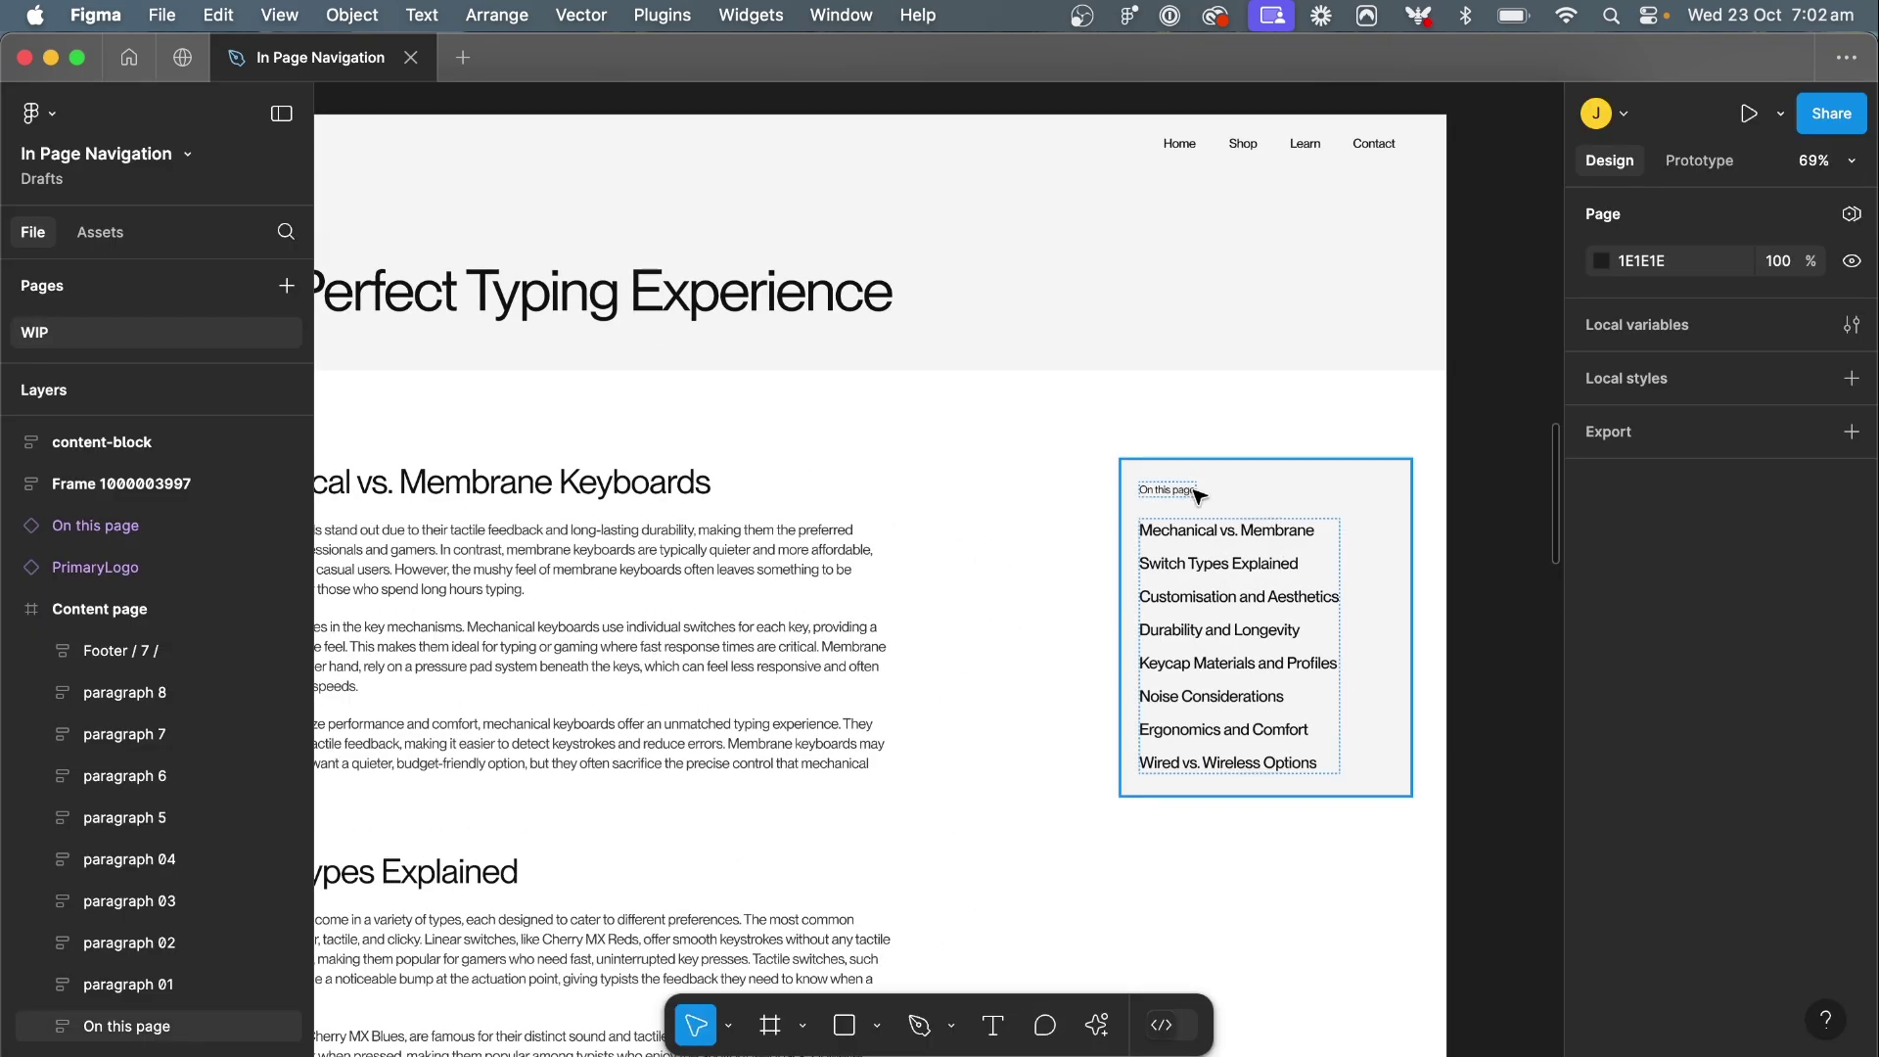
pyautogui.click(1196, 494)
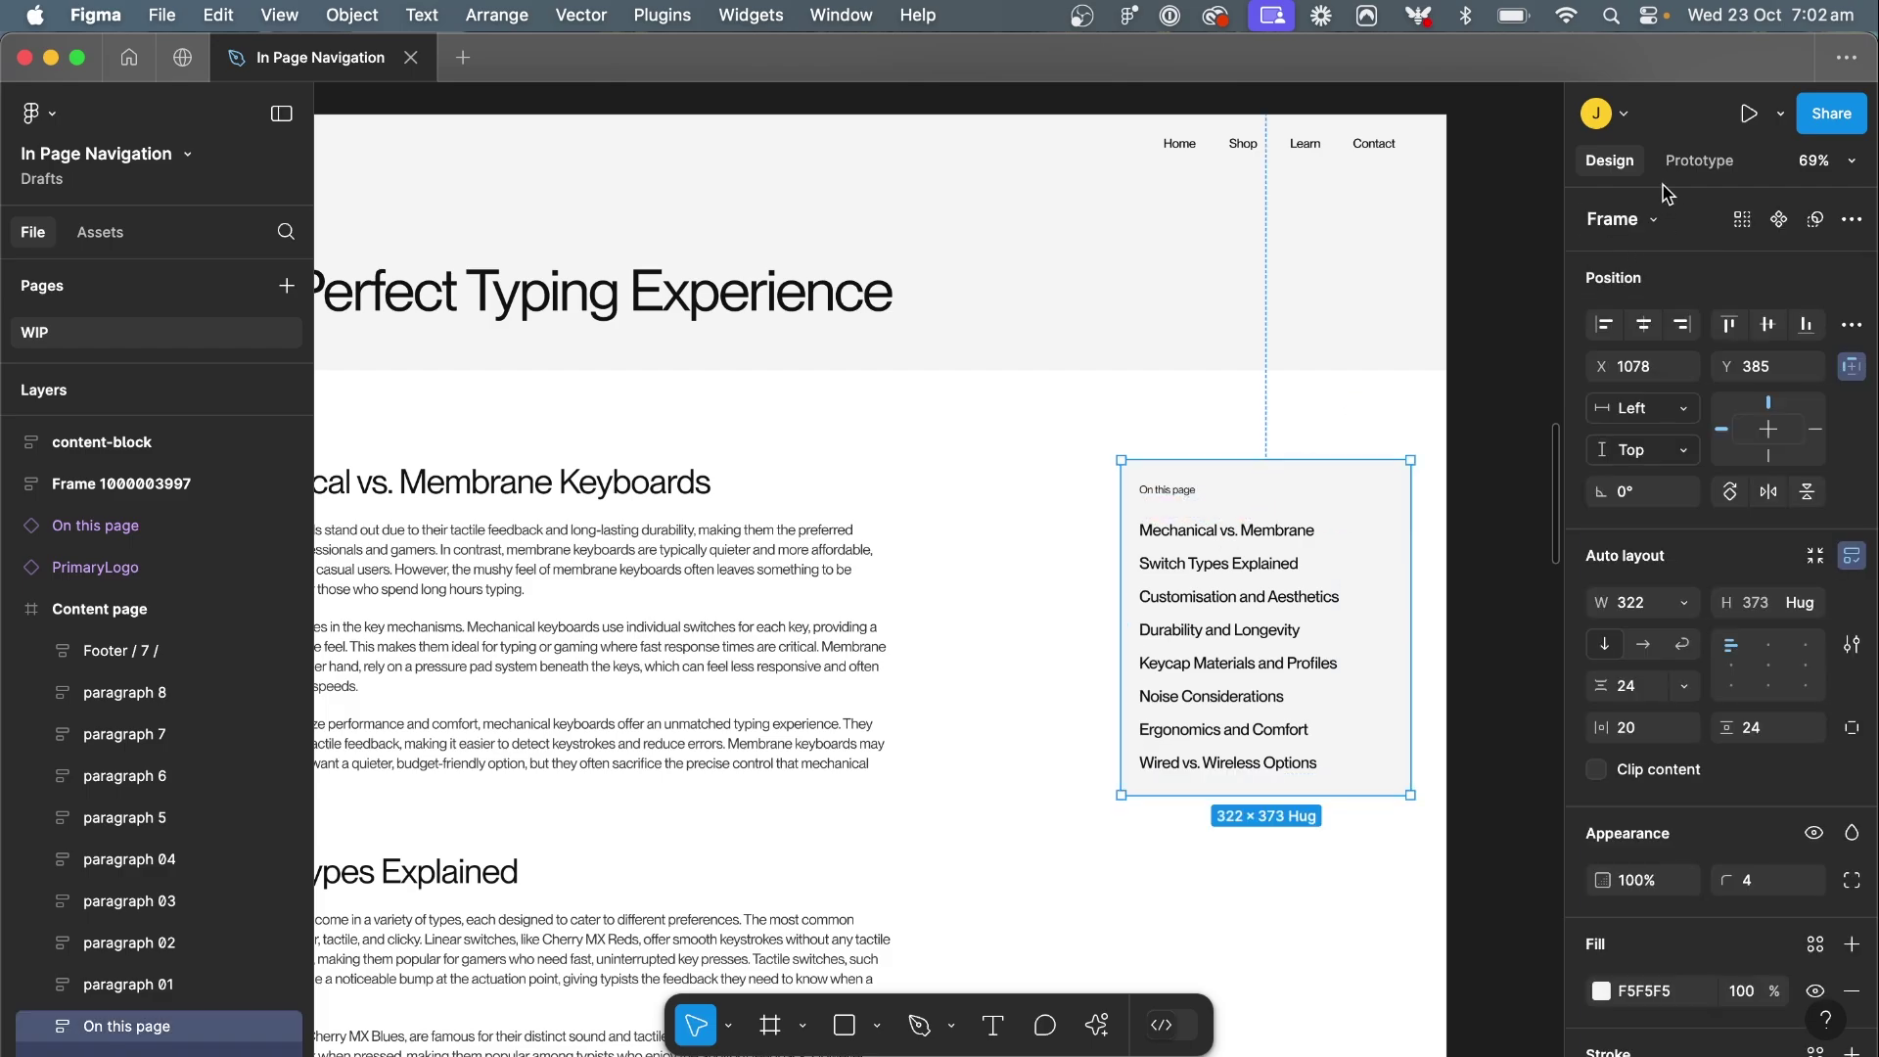
pyautogui.click(1688, 159)
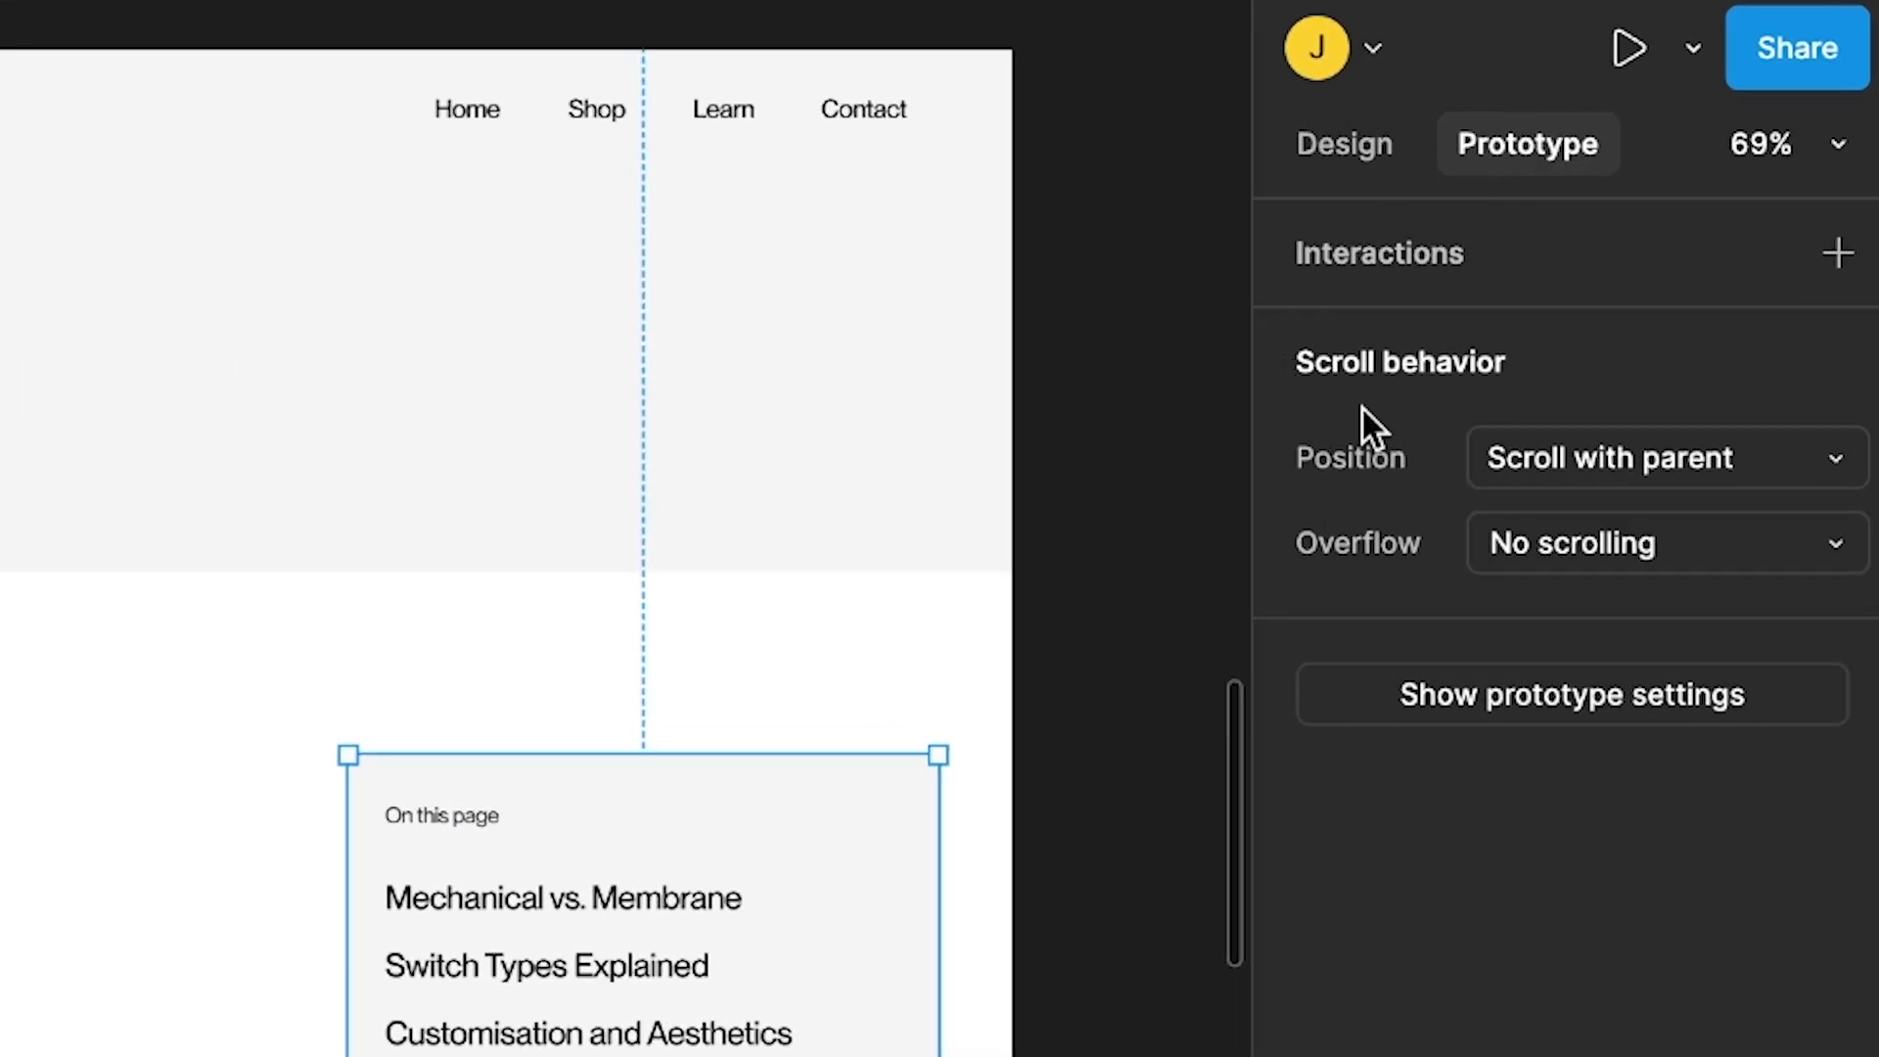
pyautogui.click(1648, 450)
pyautogui.click(1617, 579)
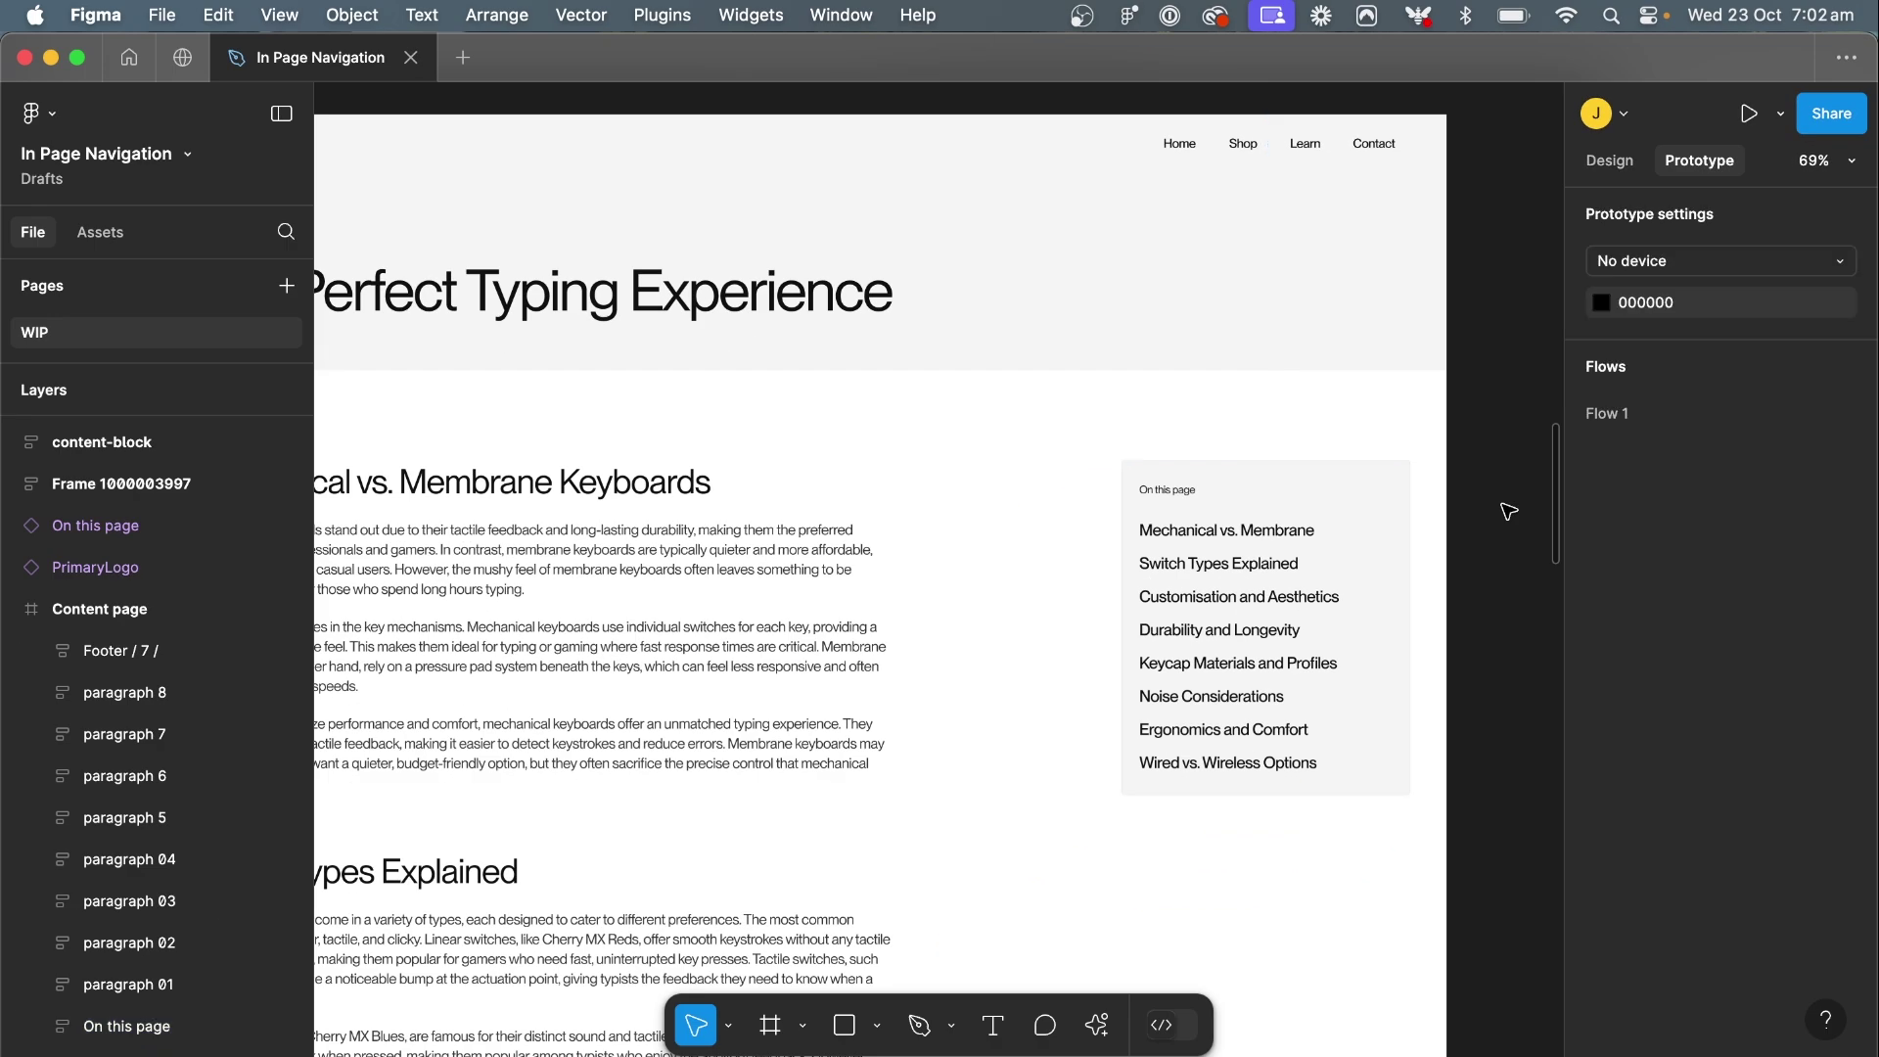
# Look over the content page's sections and the On this page box on the canvas with the interface hidden
pyautogui.press('super+backslash')
pyautogui.click(1474, 541)
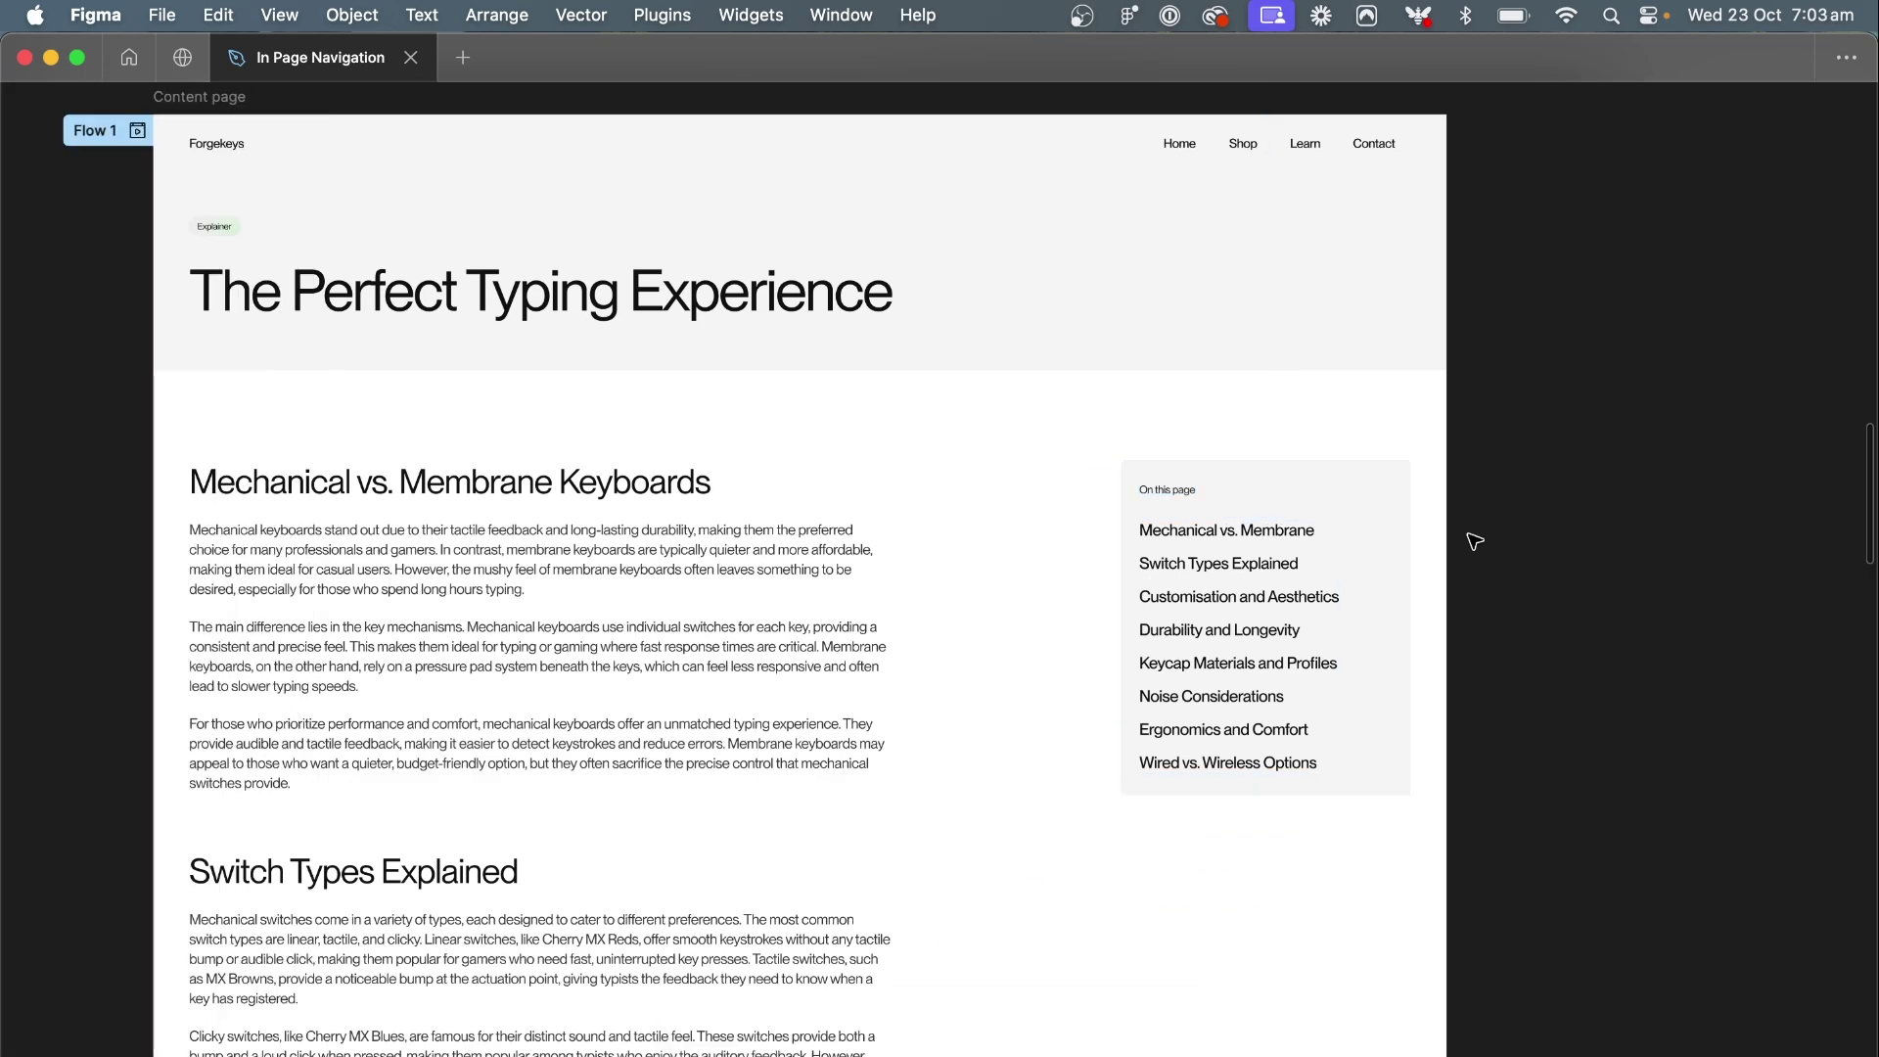
pyautogui.scroll(-8, 1474, 541)
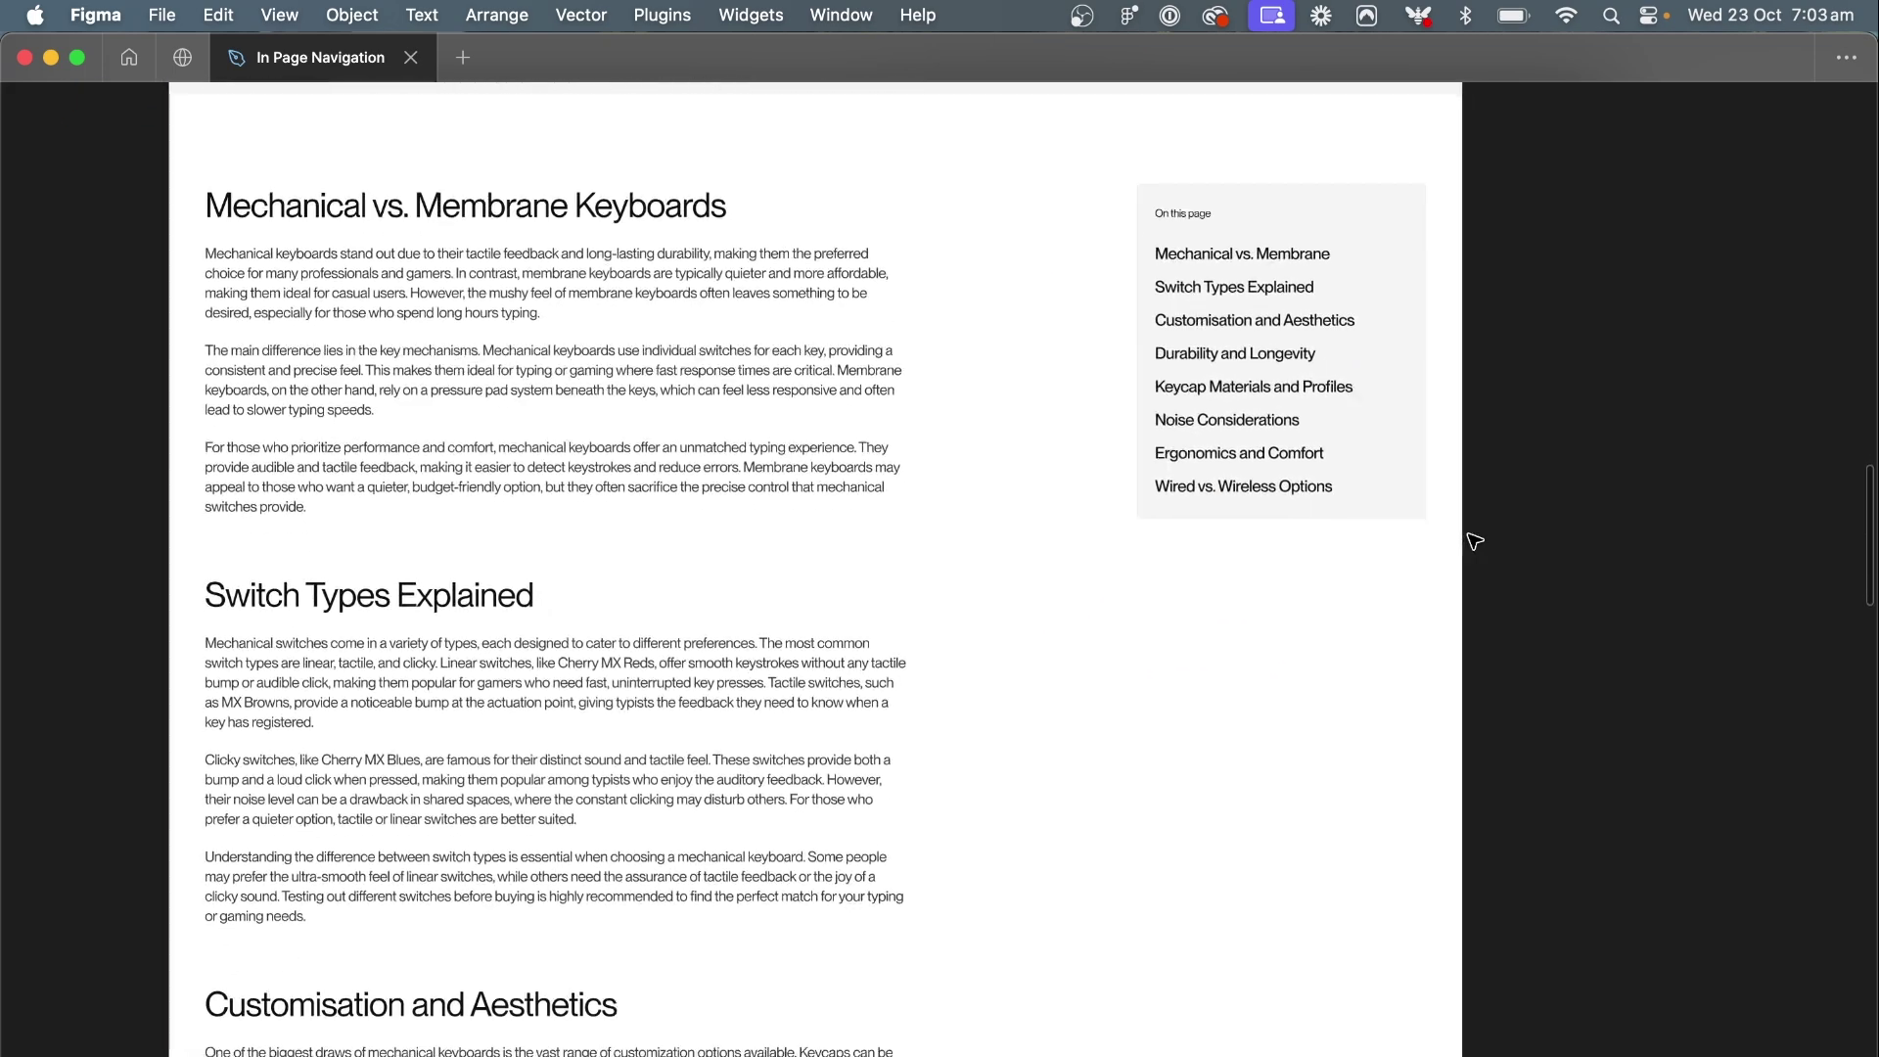
pyautogui.scroll(1, 1473, 541)
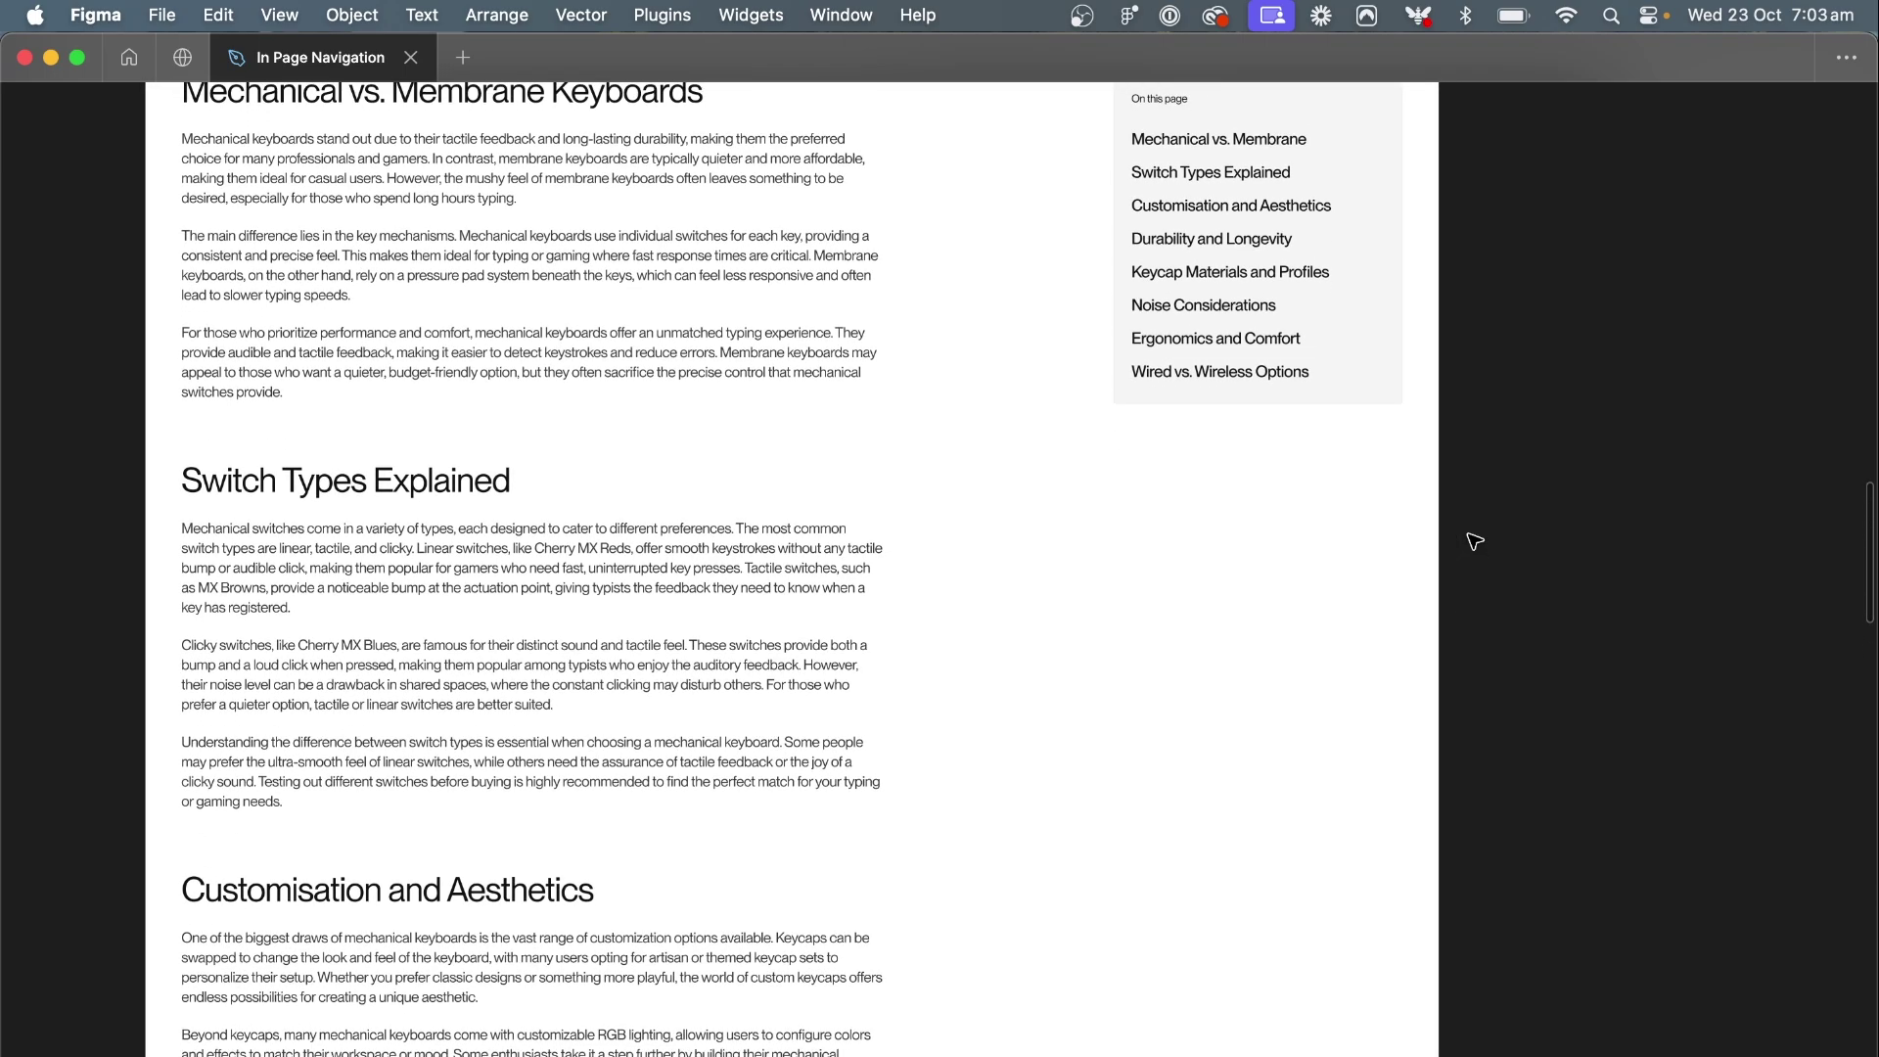
pyautogui.scroll(8, 1474, 541)
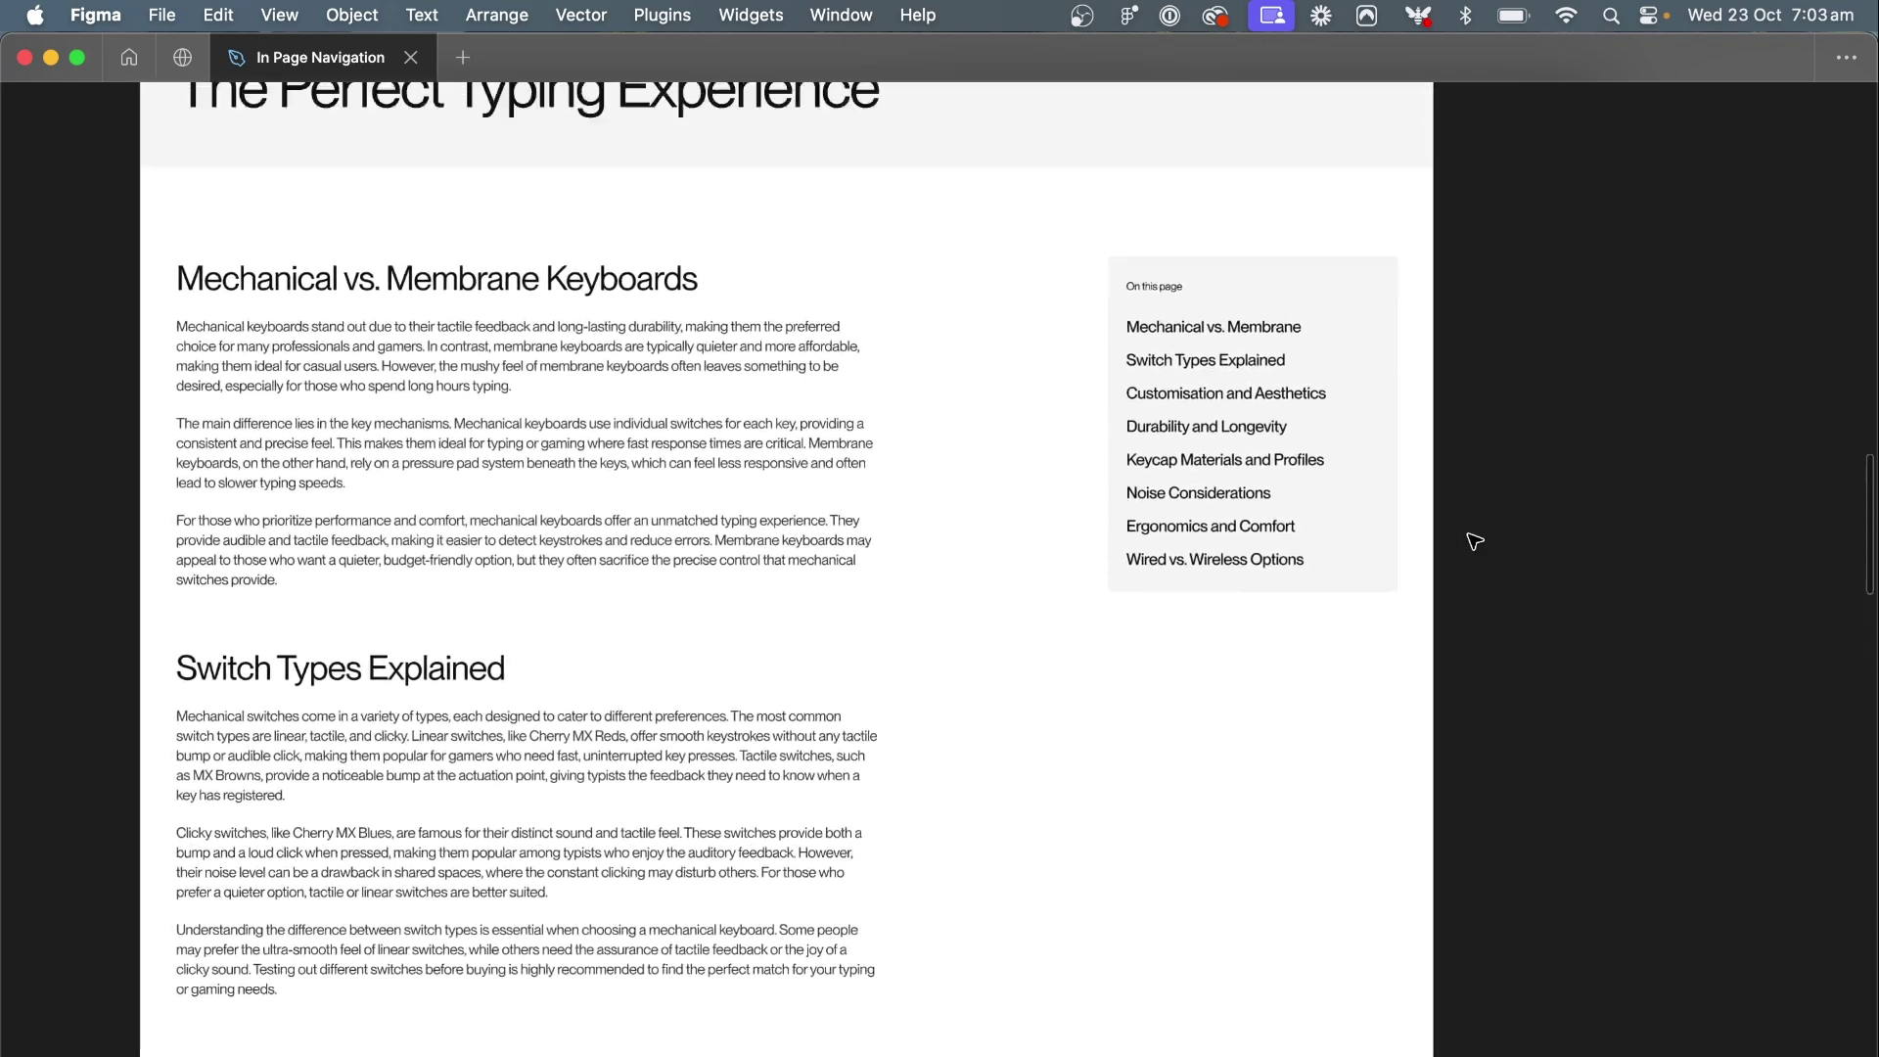
pyautogui.hscroll(-1, 1475, 541)
pyautogui.press('super+backslash')
pyautogui.scroll(-3, 1487, 469)
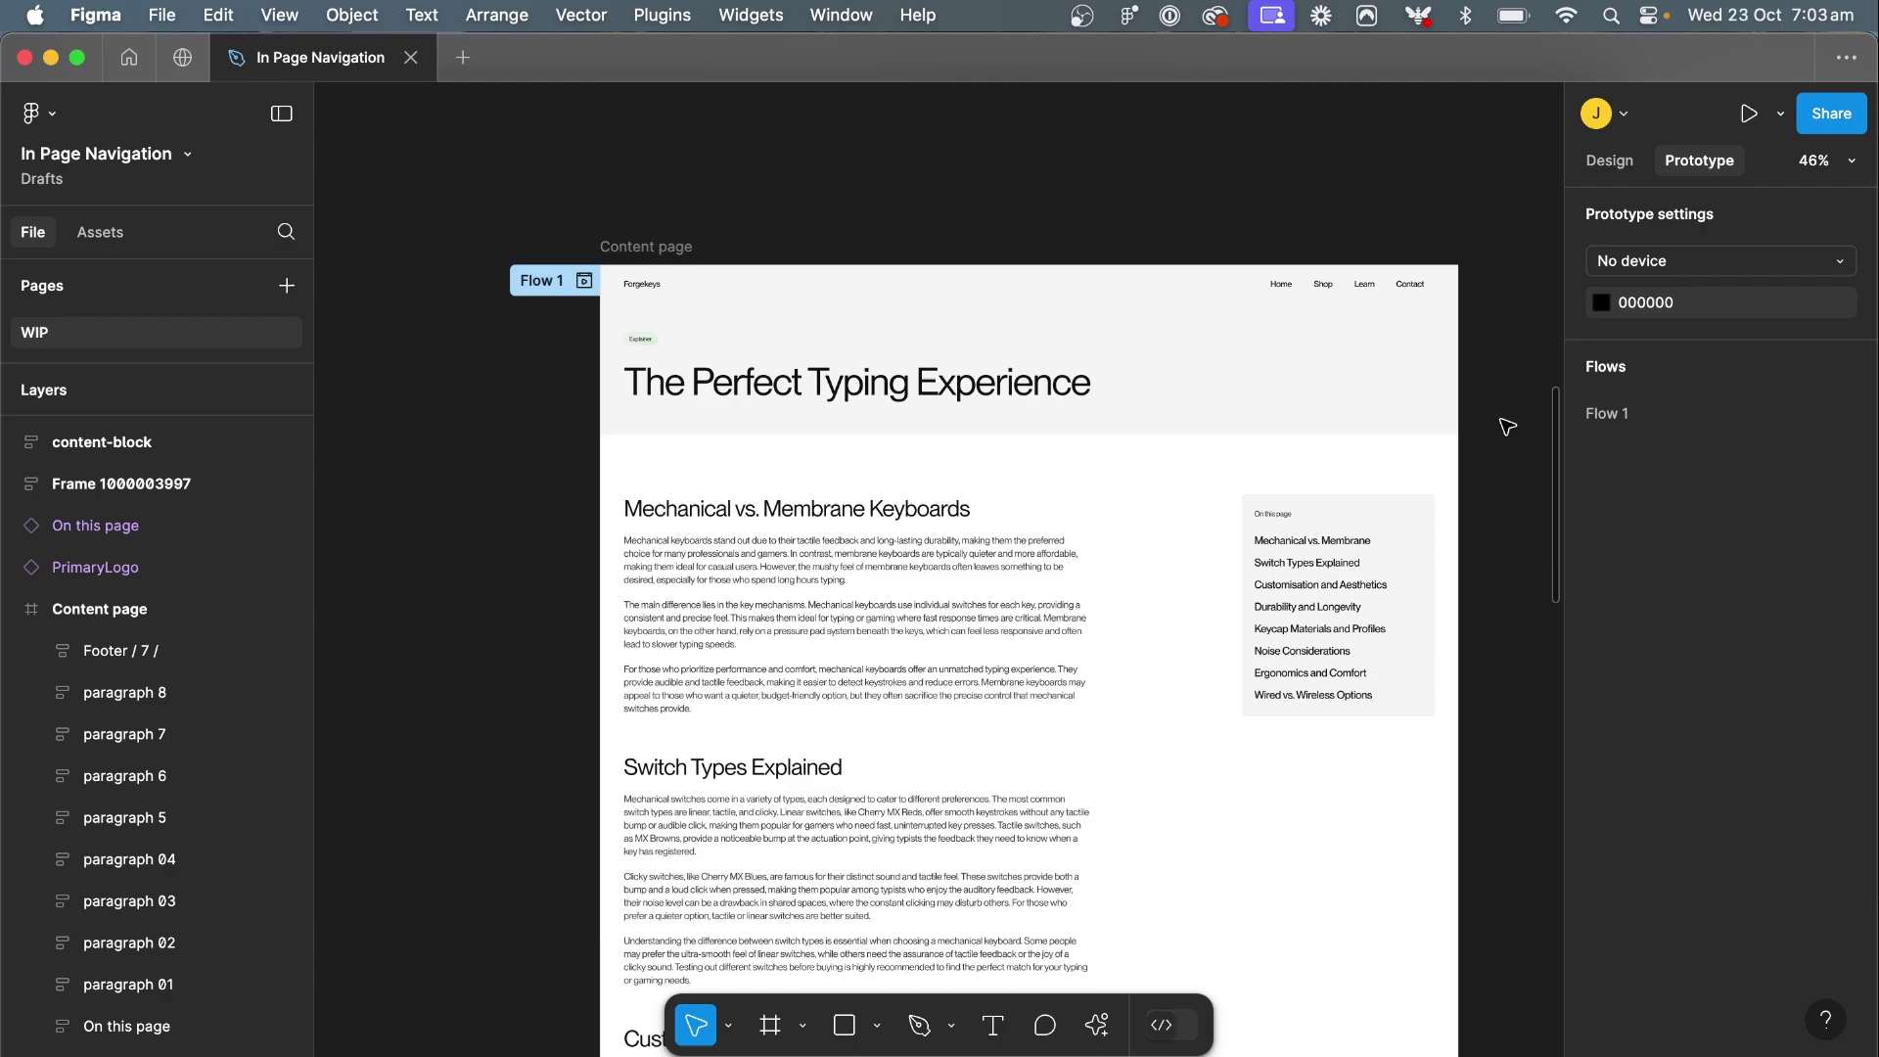
# Preview the Content page prototype and scroll through the article to check how the On this page box behaves
pyautogui.click(665, 245)
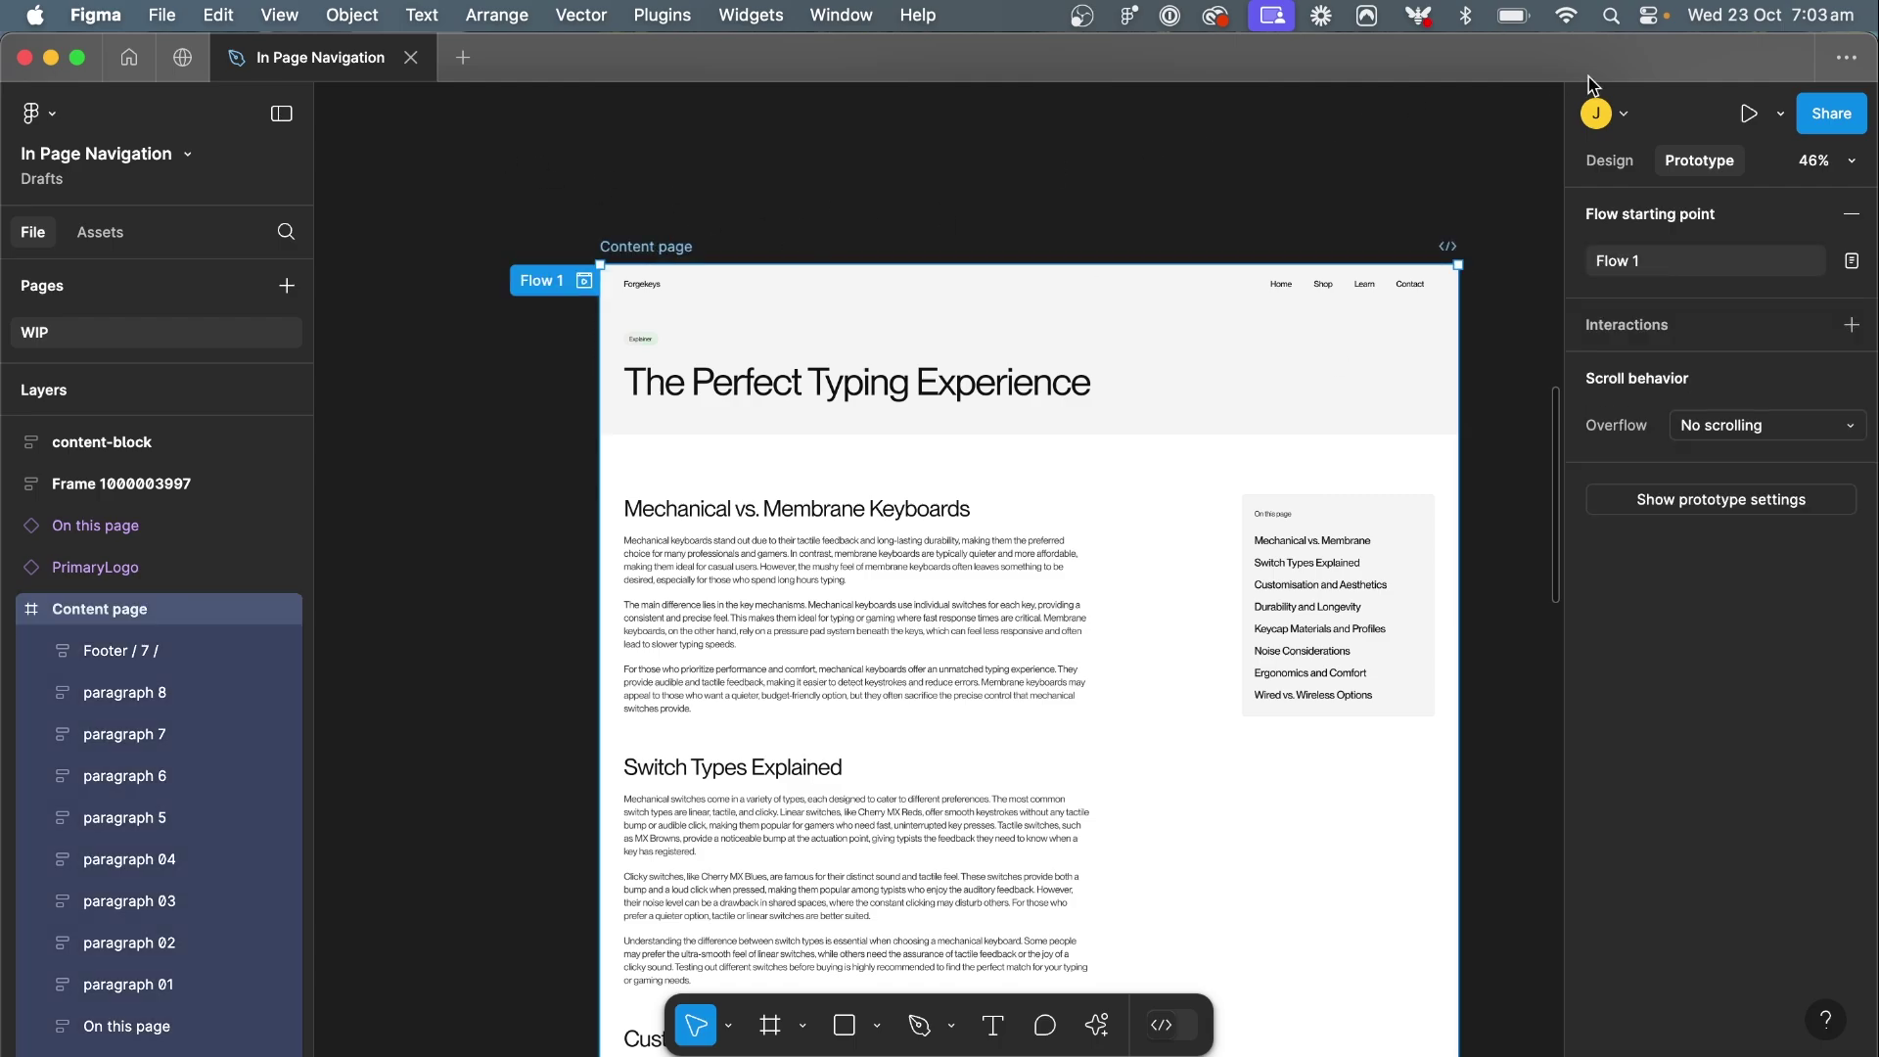
pyautogui.click(1737, 114)
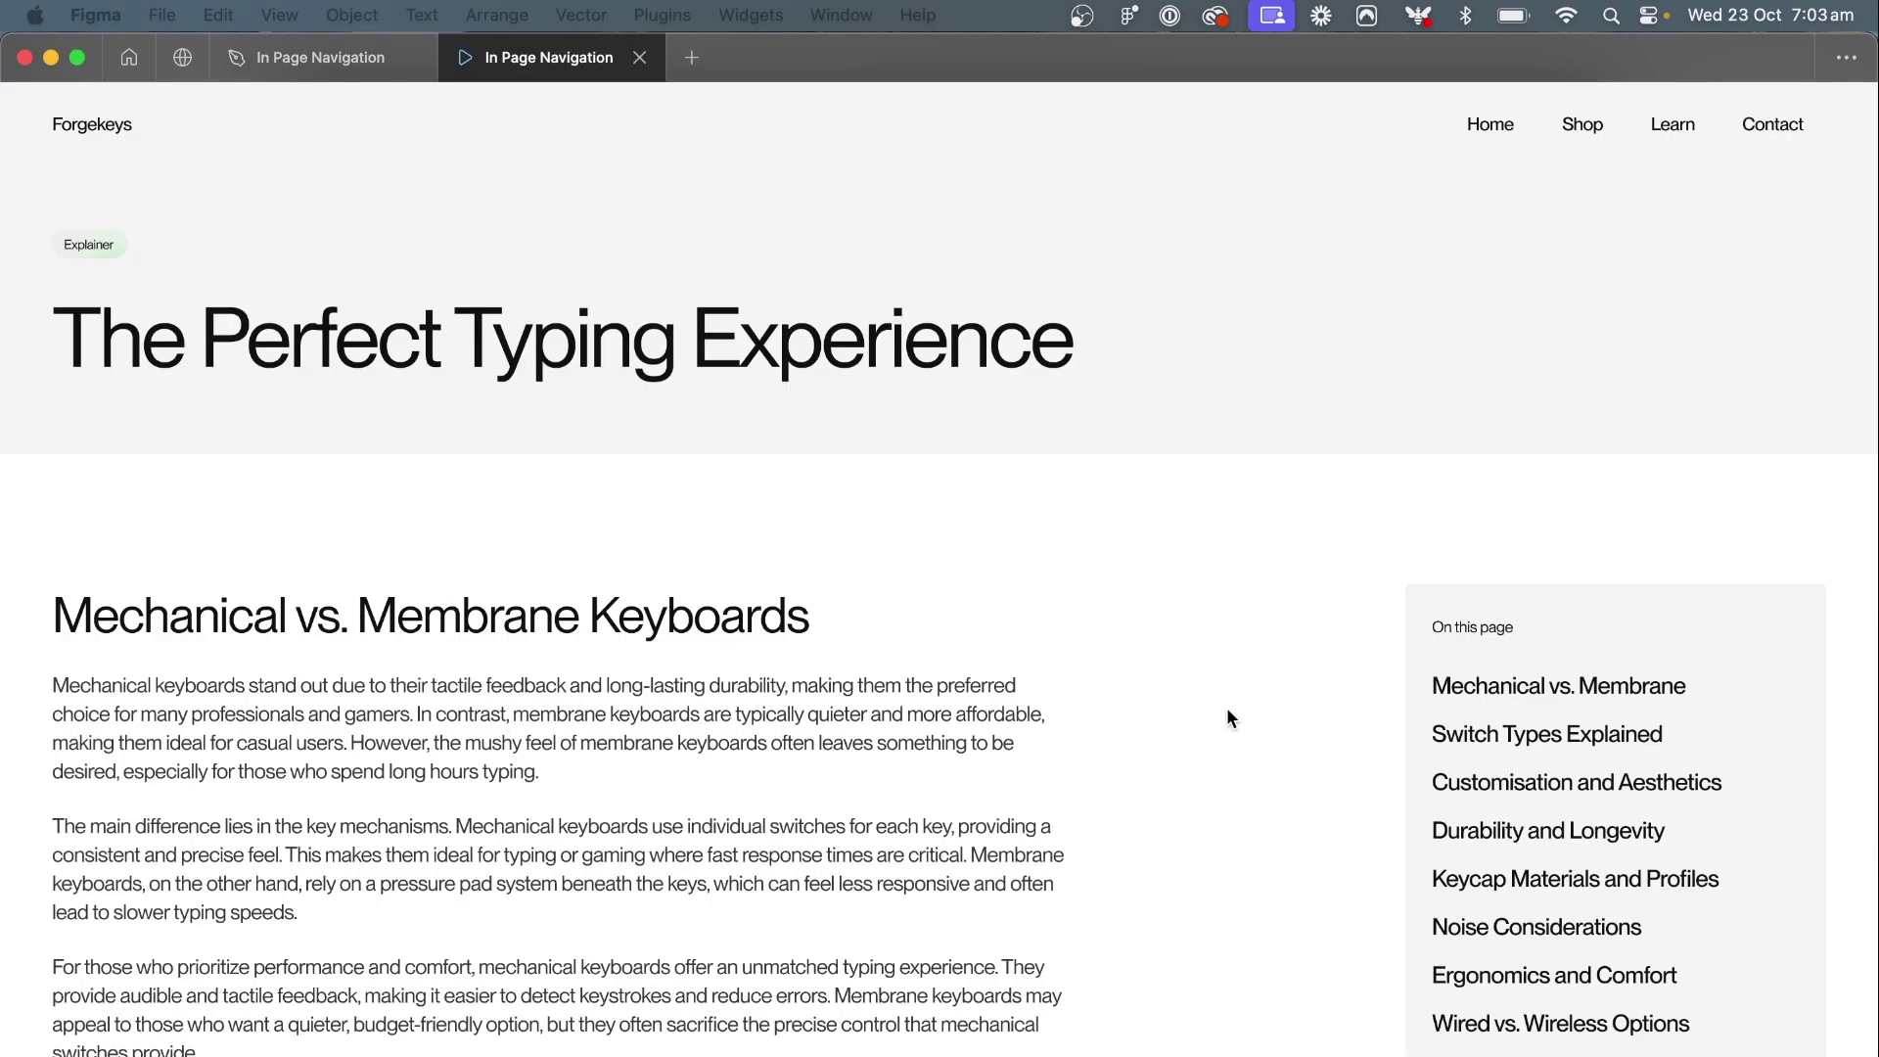
pyautogui.scroll(-5, 1227, 710)
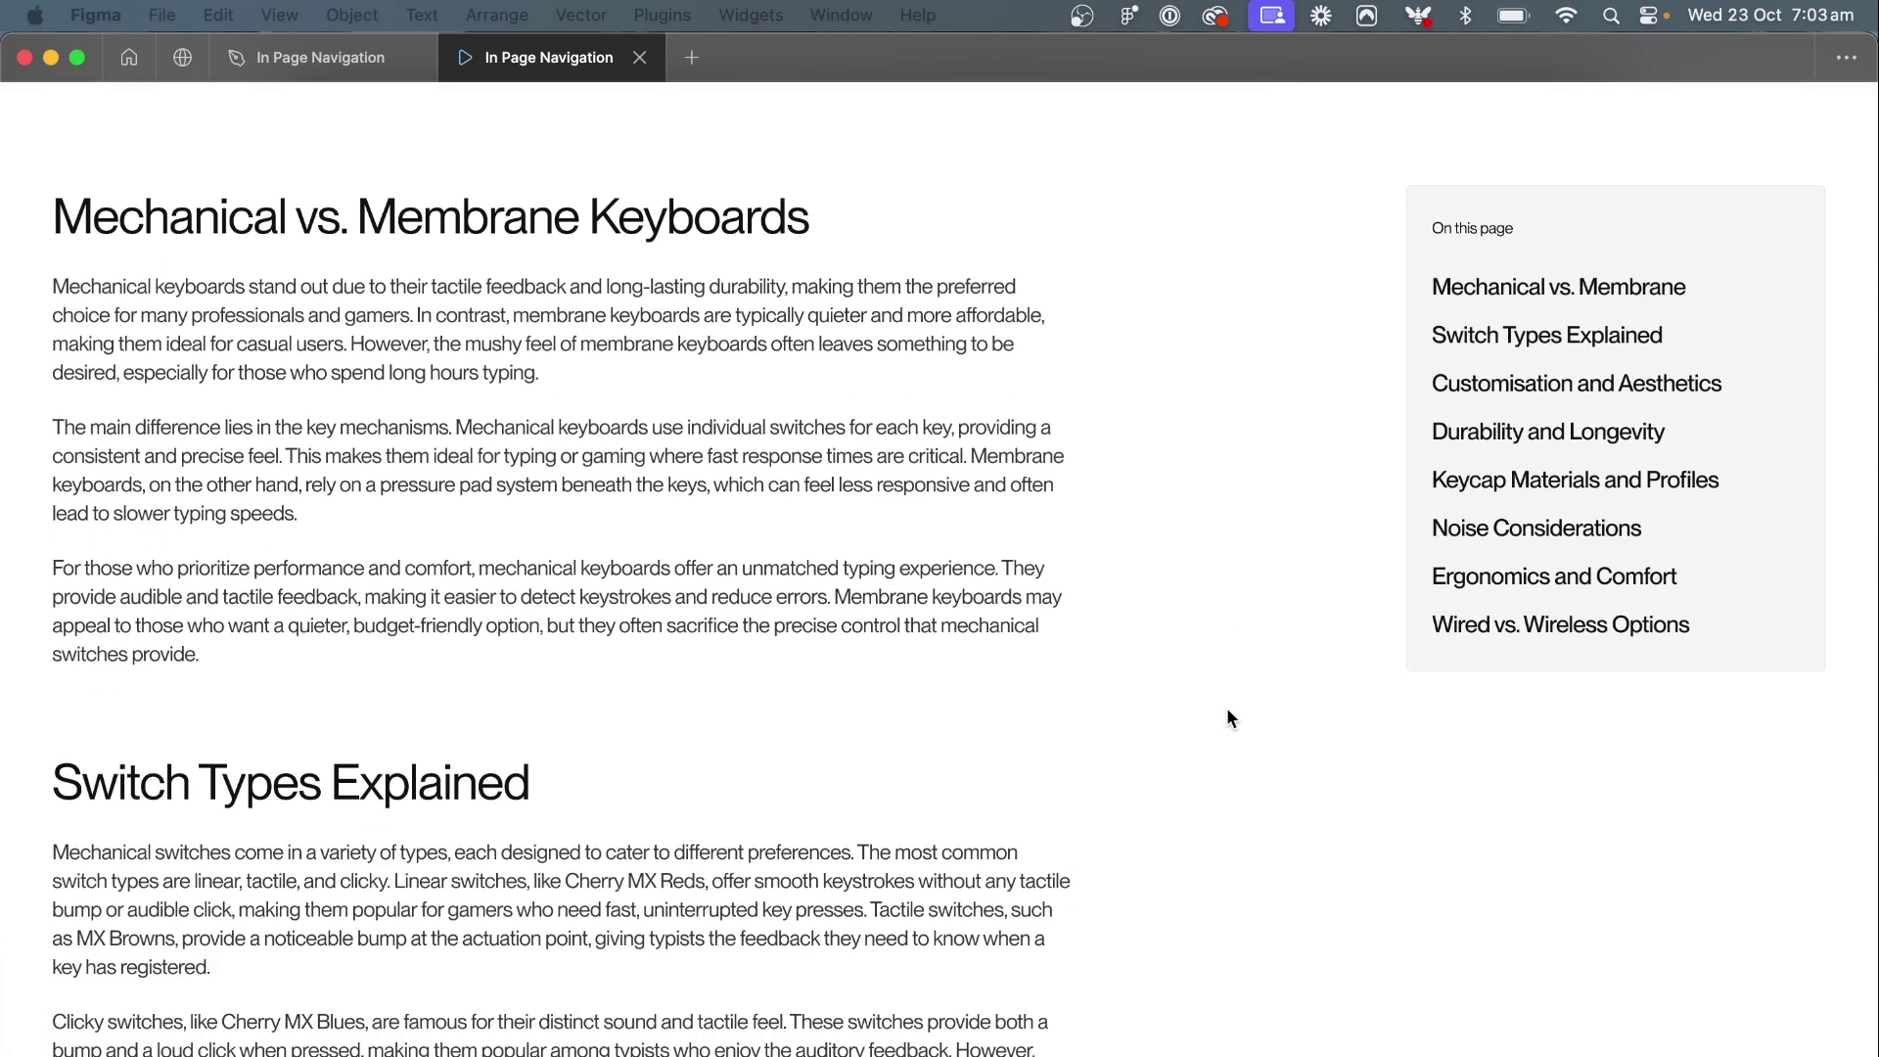
pyautogui.scroll(-2, 1241, 525)
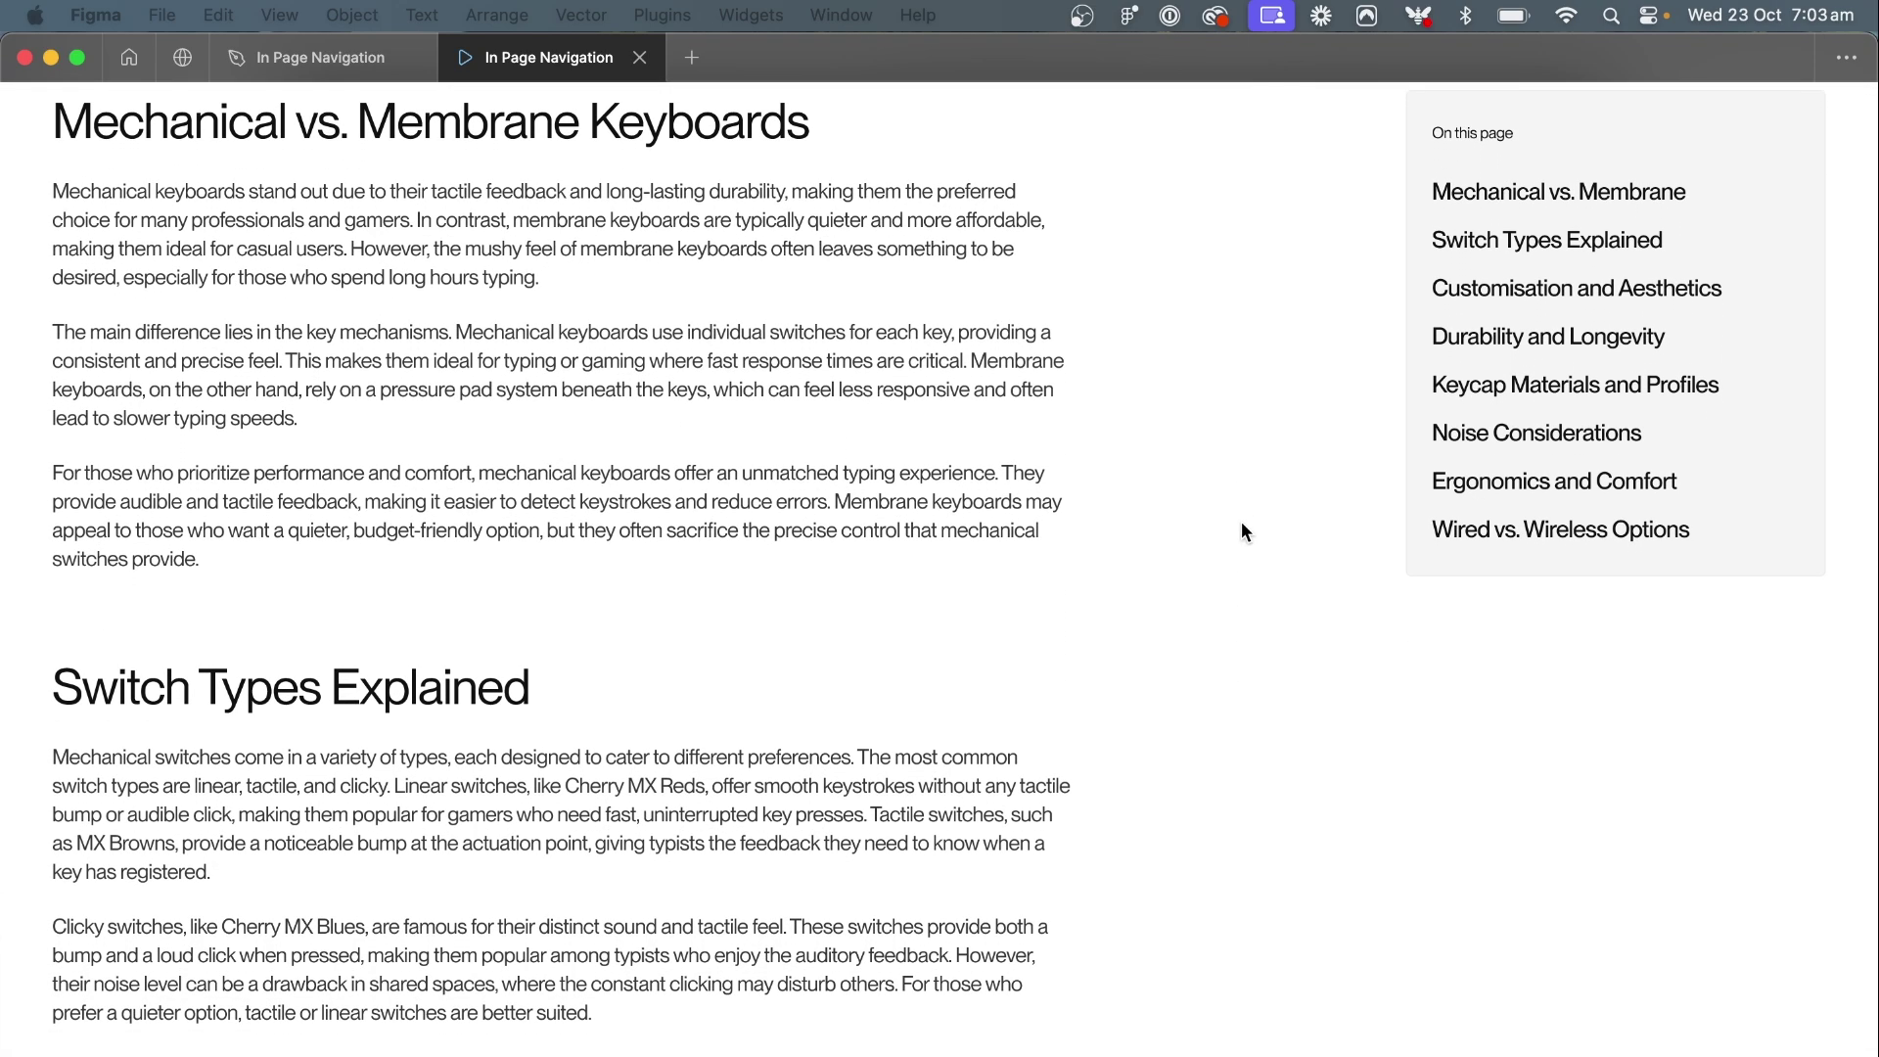
pyautogui.scroll(-4, 1243, 532)
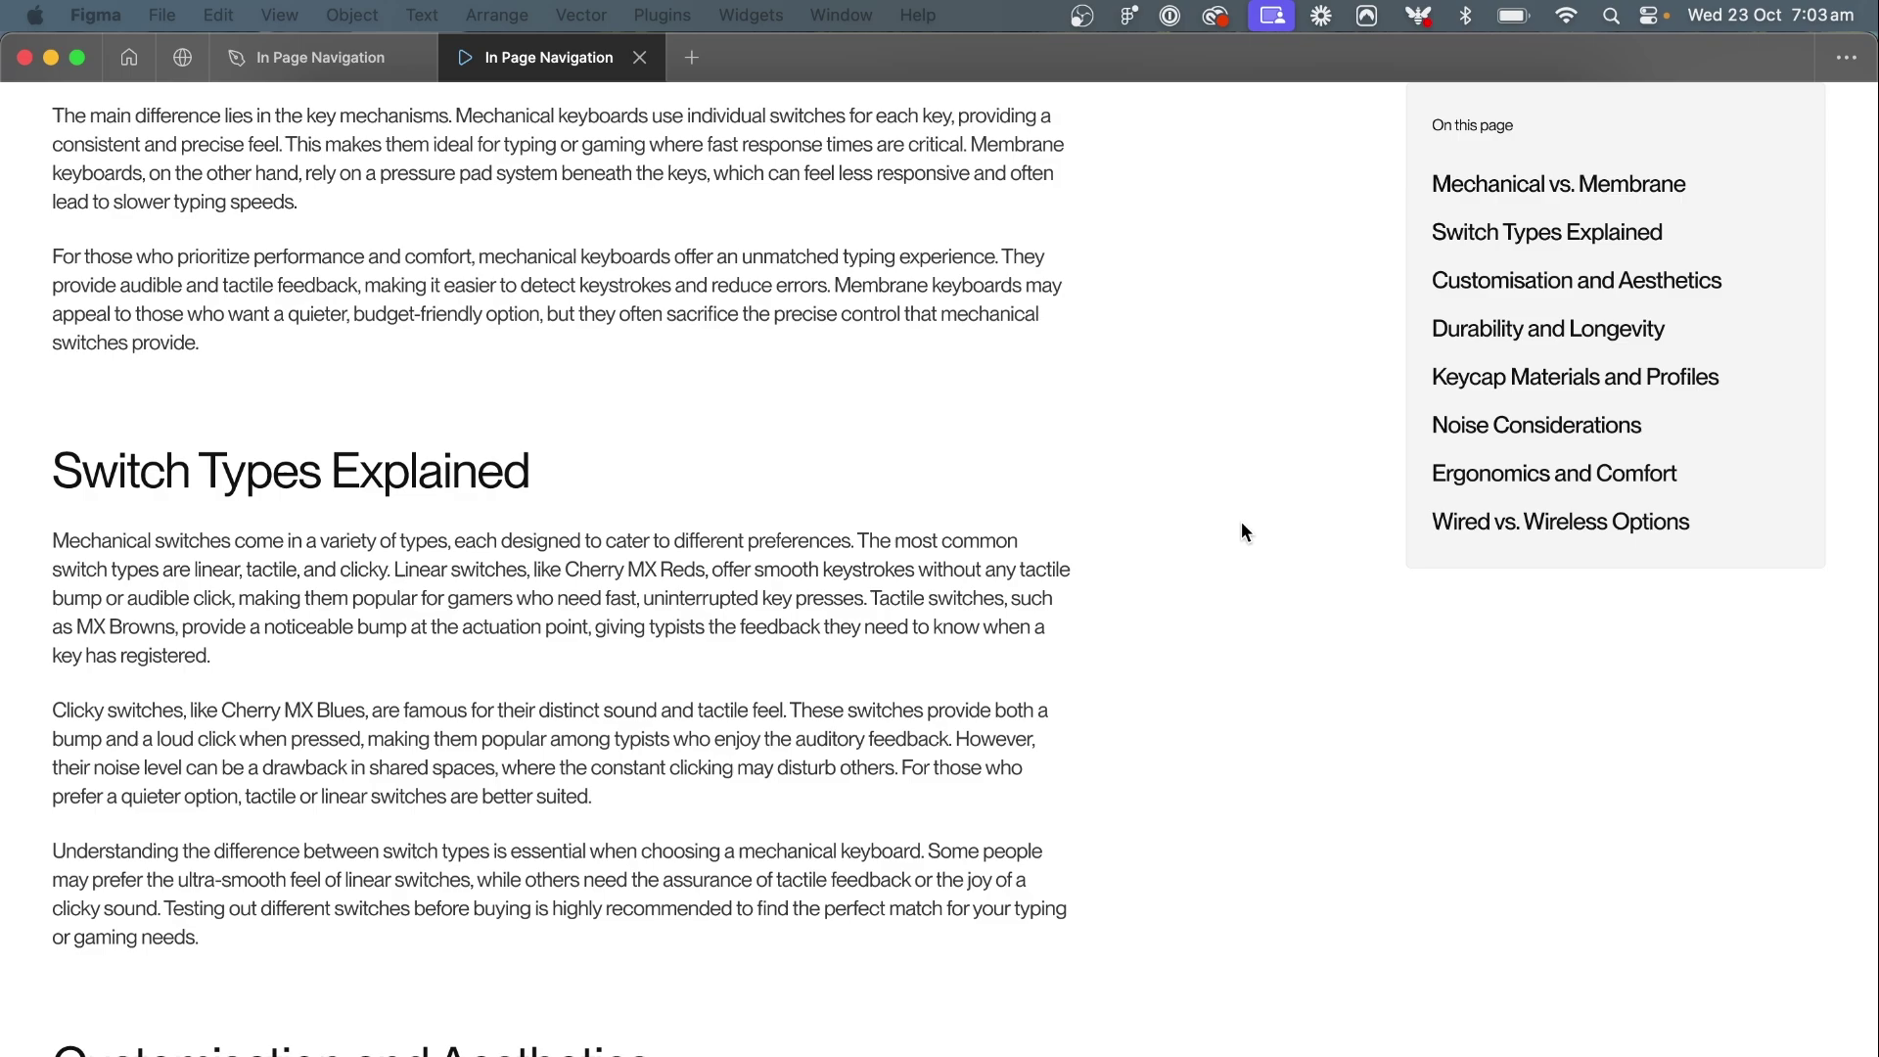
pyautogui.scroll(-9, 1241, 522)
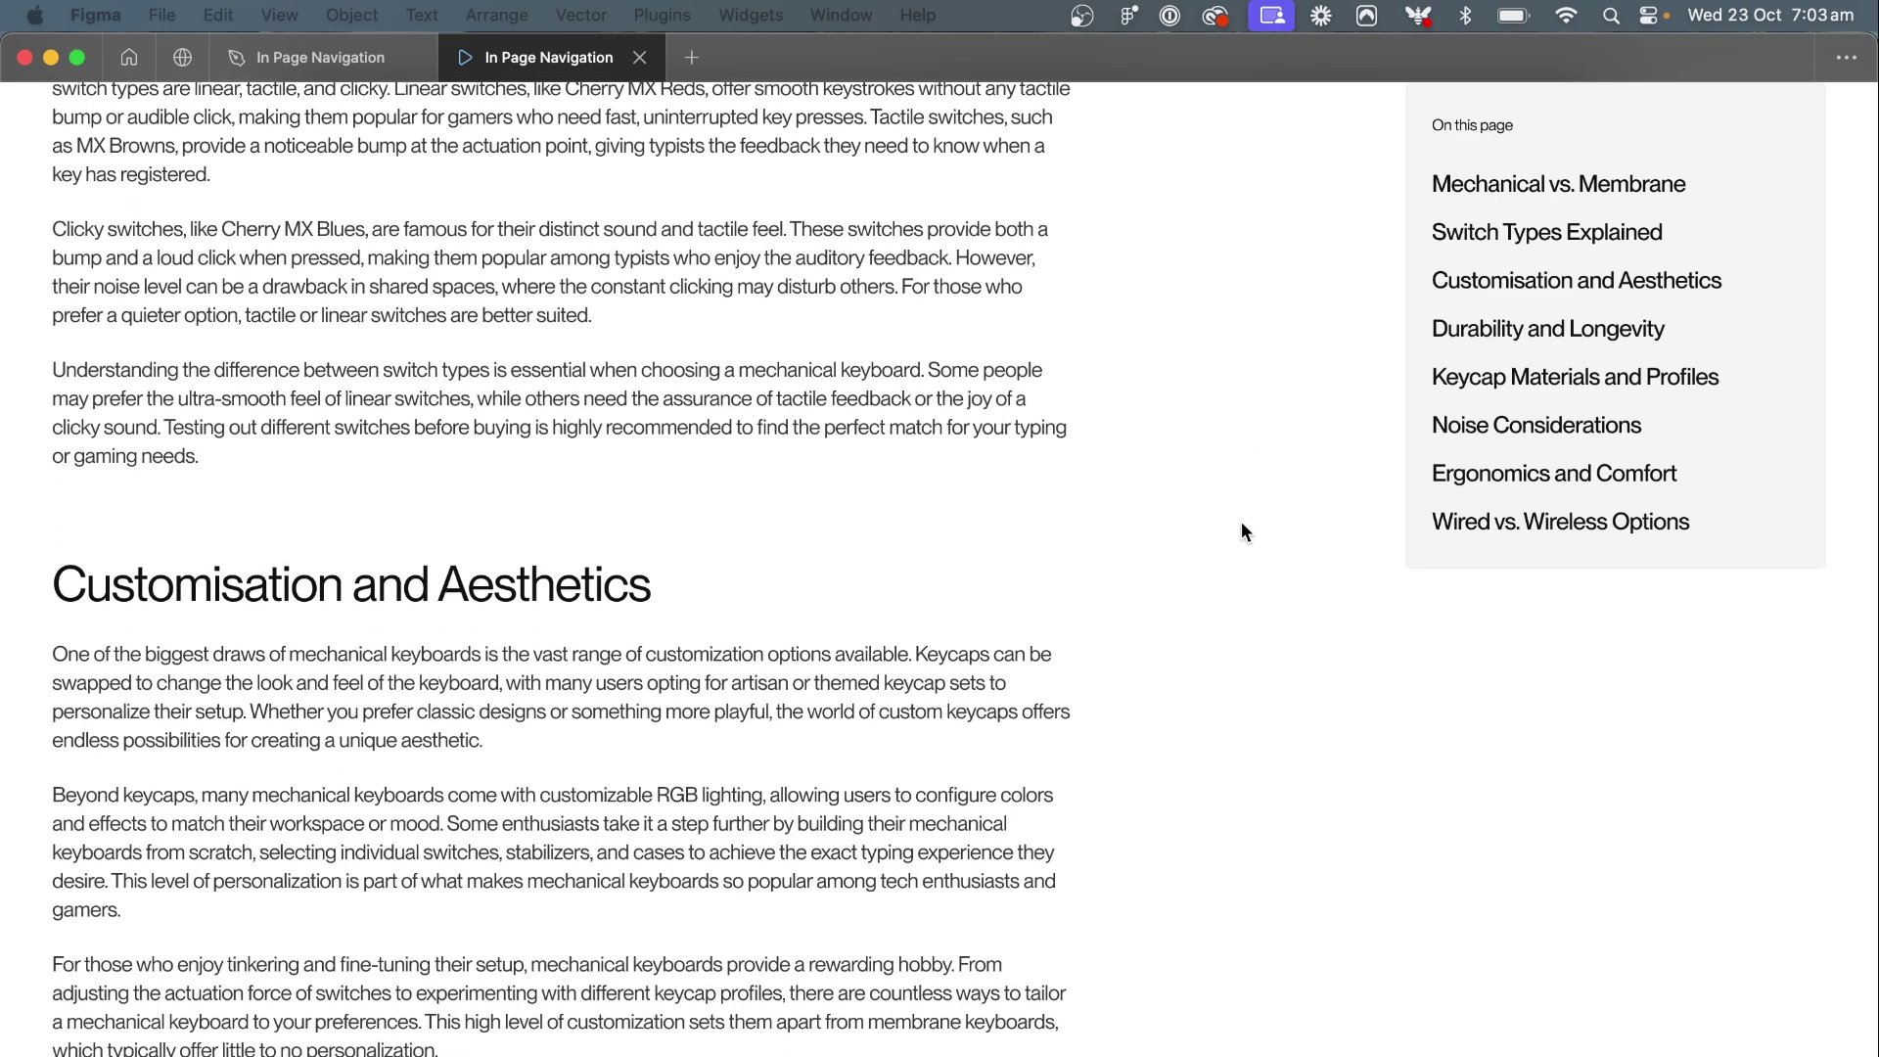
pyautogui.scroll(6, 1240, 528)
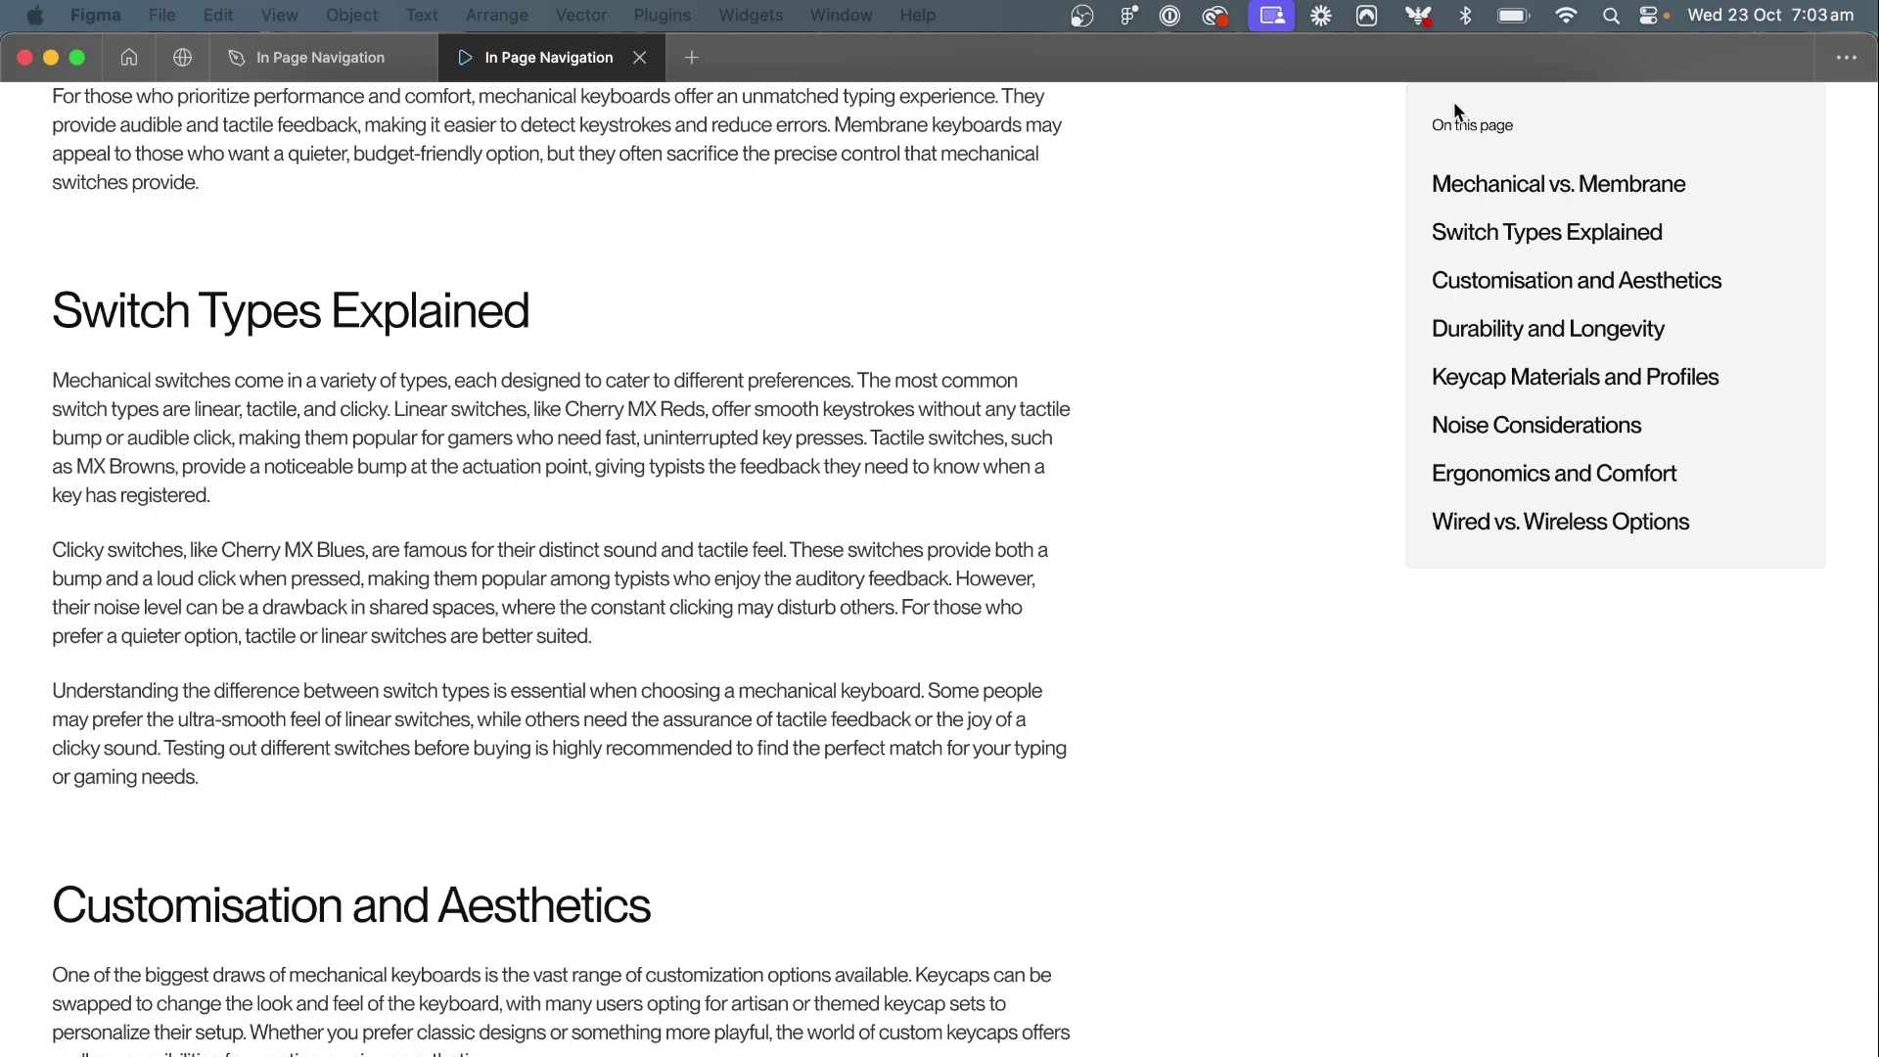
pyautogui.scroll(2, 1291, 293)
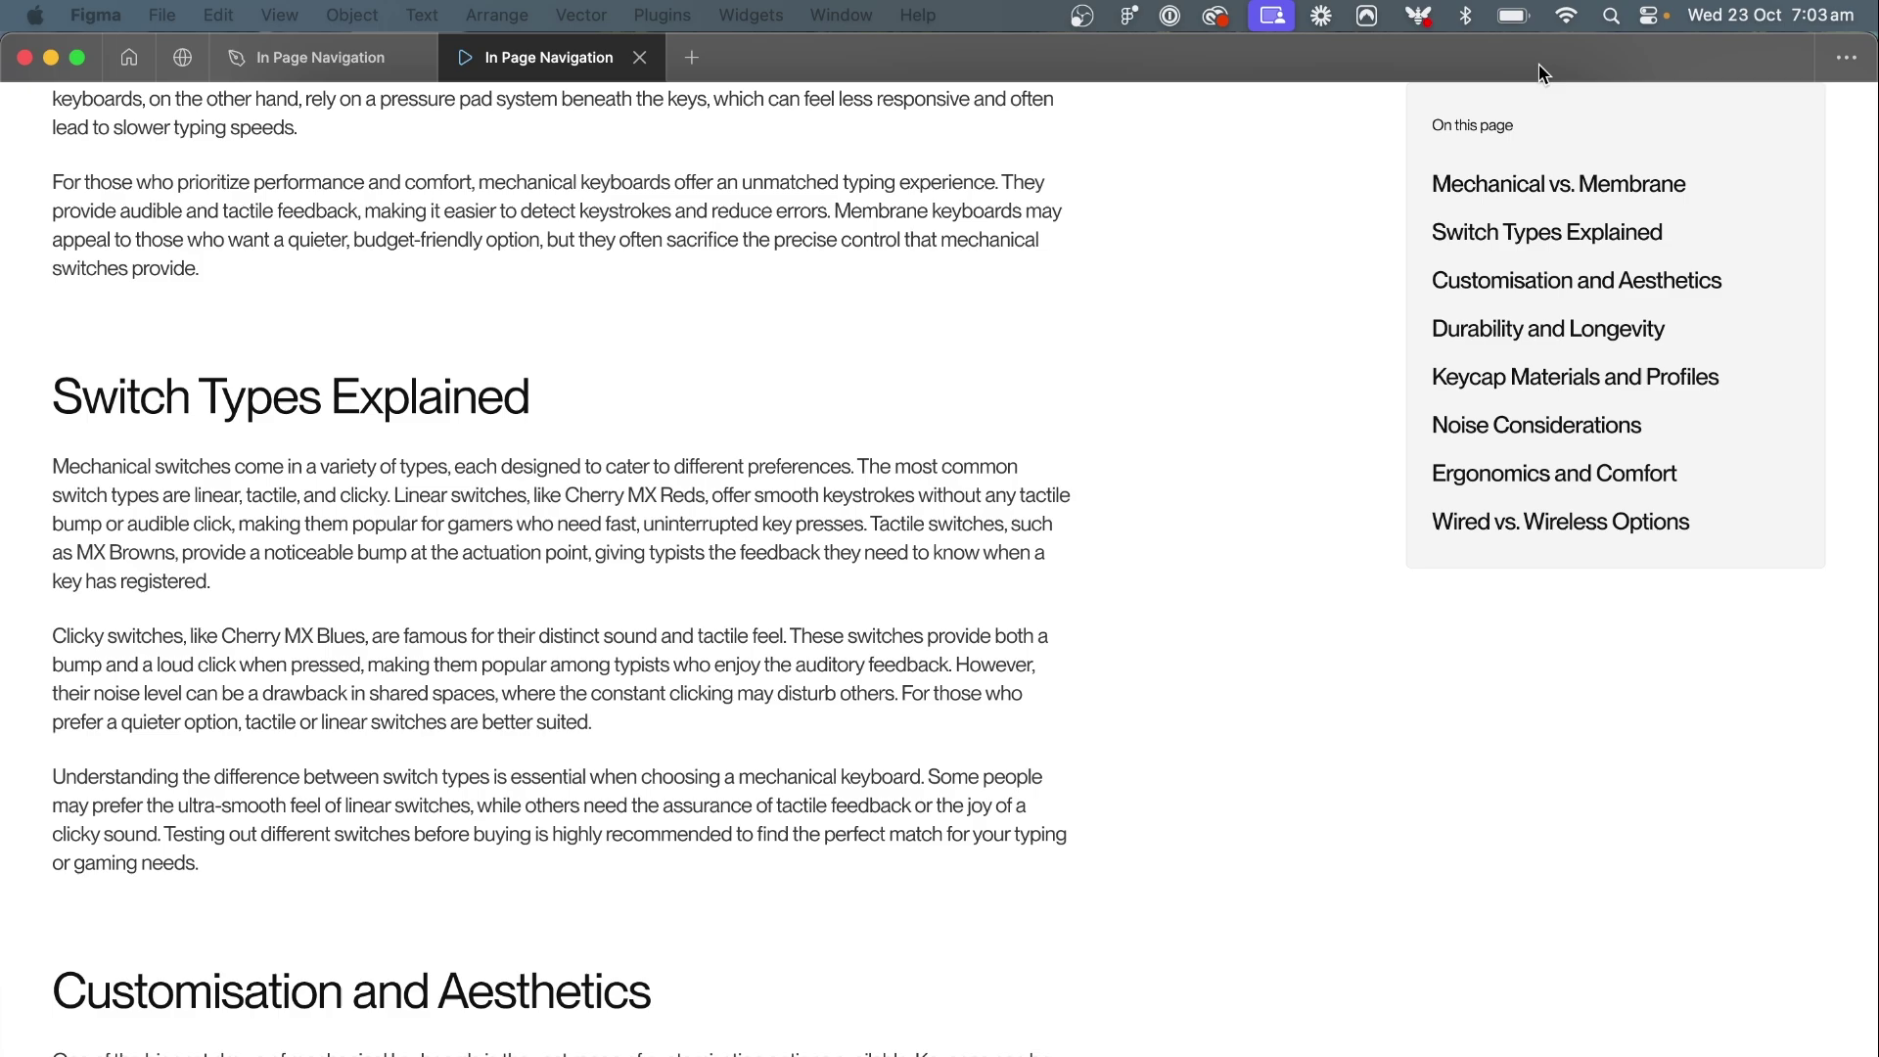
pyautogui.scroll(10, 1371, 201)
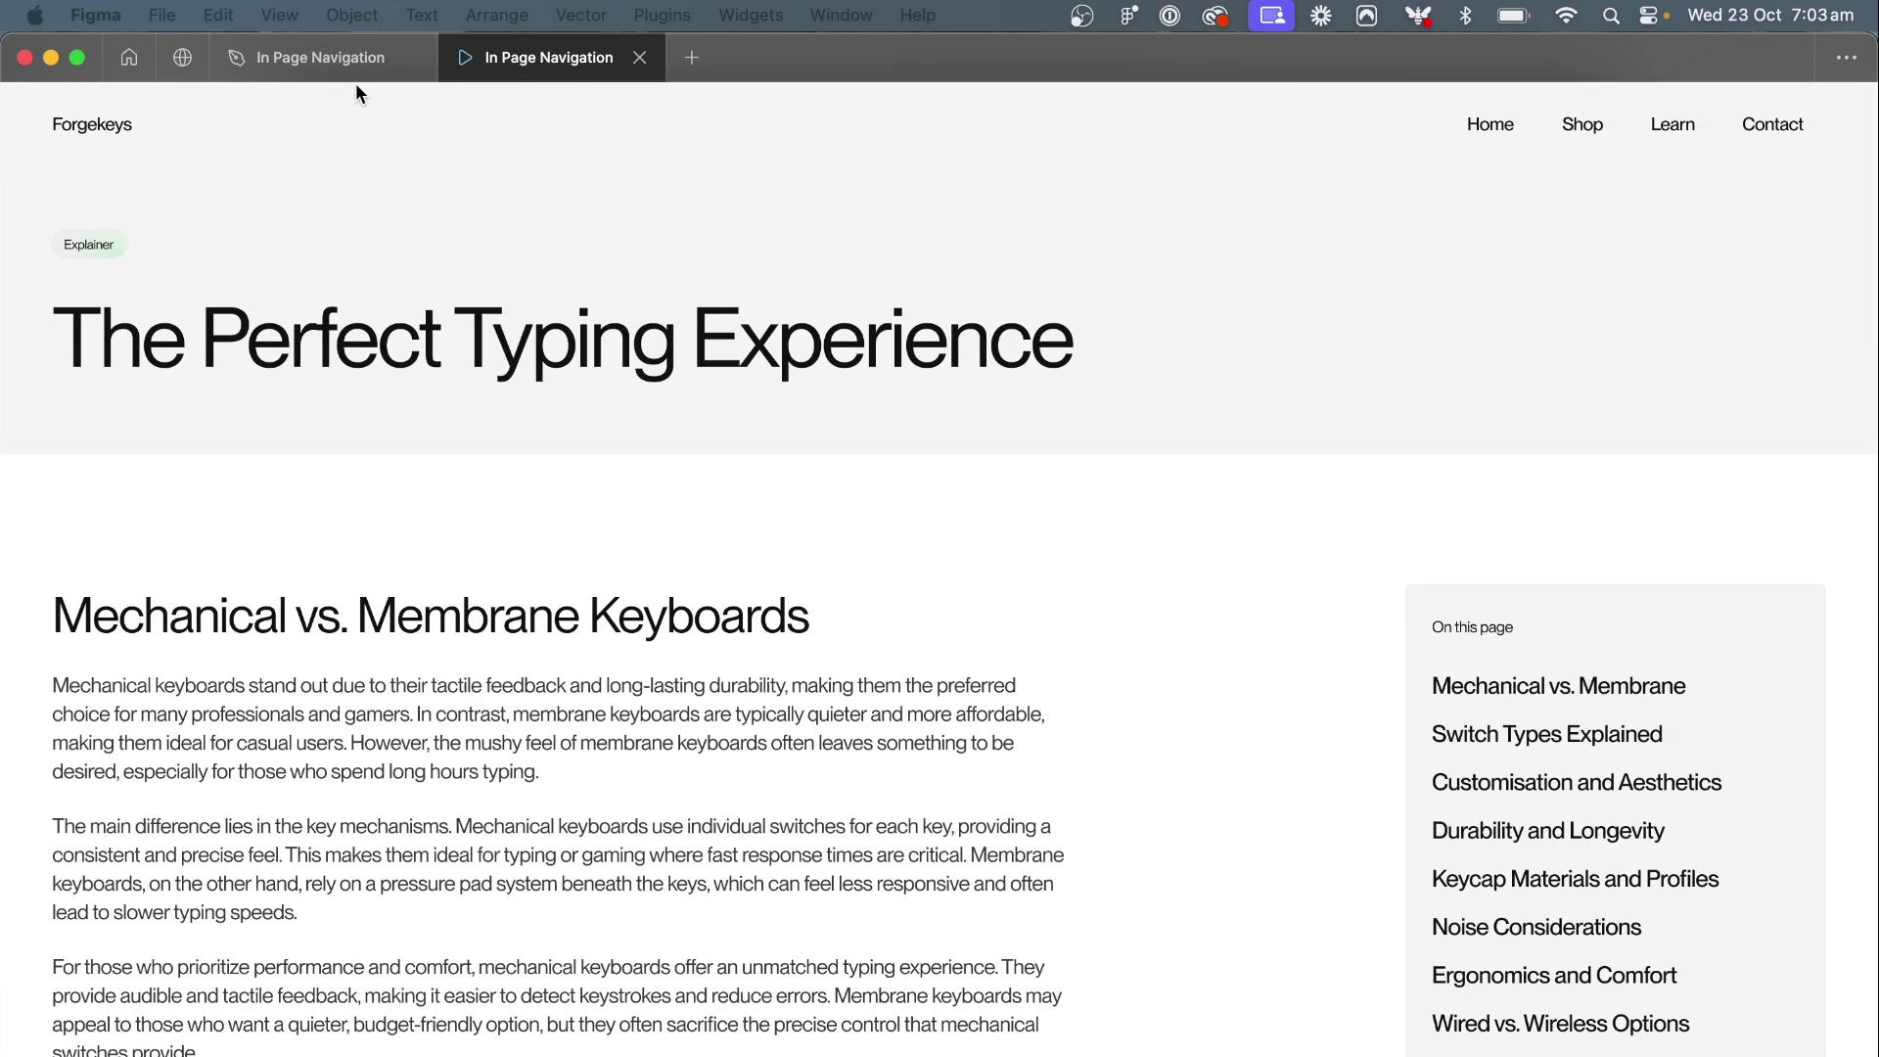
# Return to the design file and set the On this page frame's scroll position to Scroll with parent
pyautogui.click(327, 68)
pyautogui.scroll(4, 1272, 521)
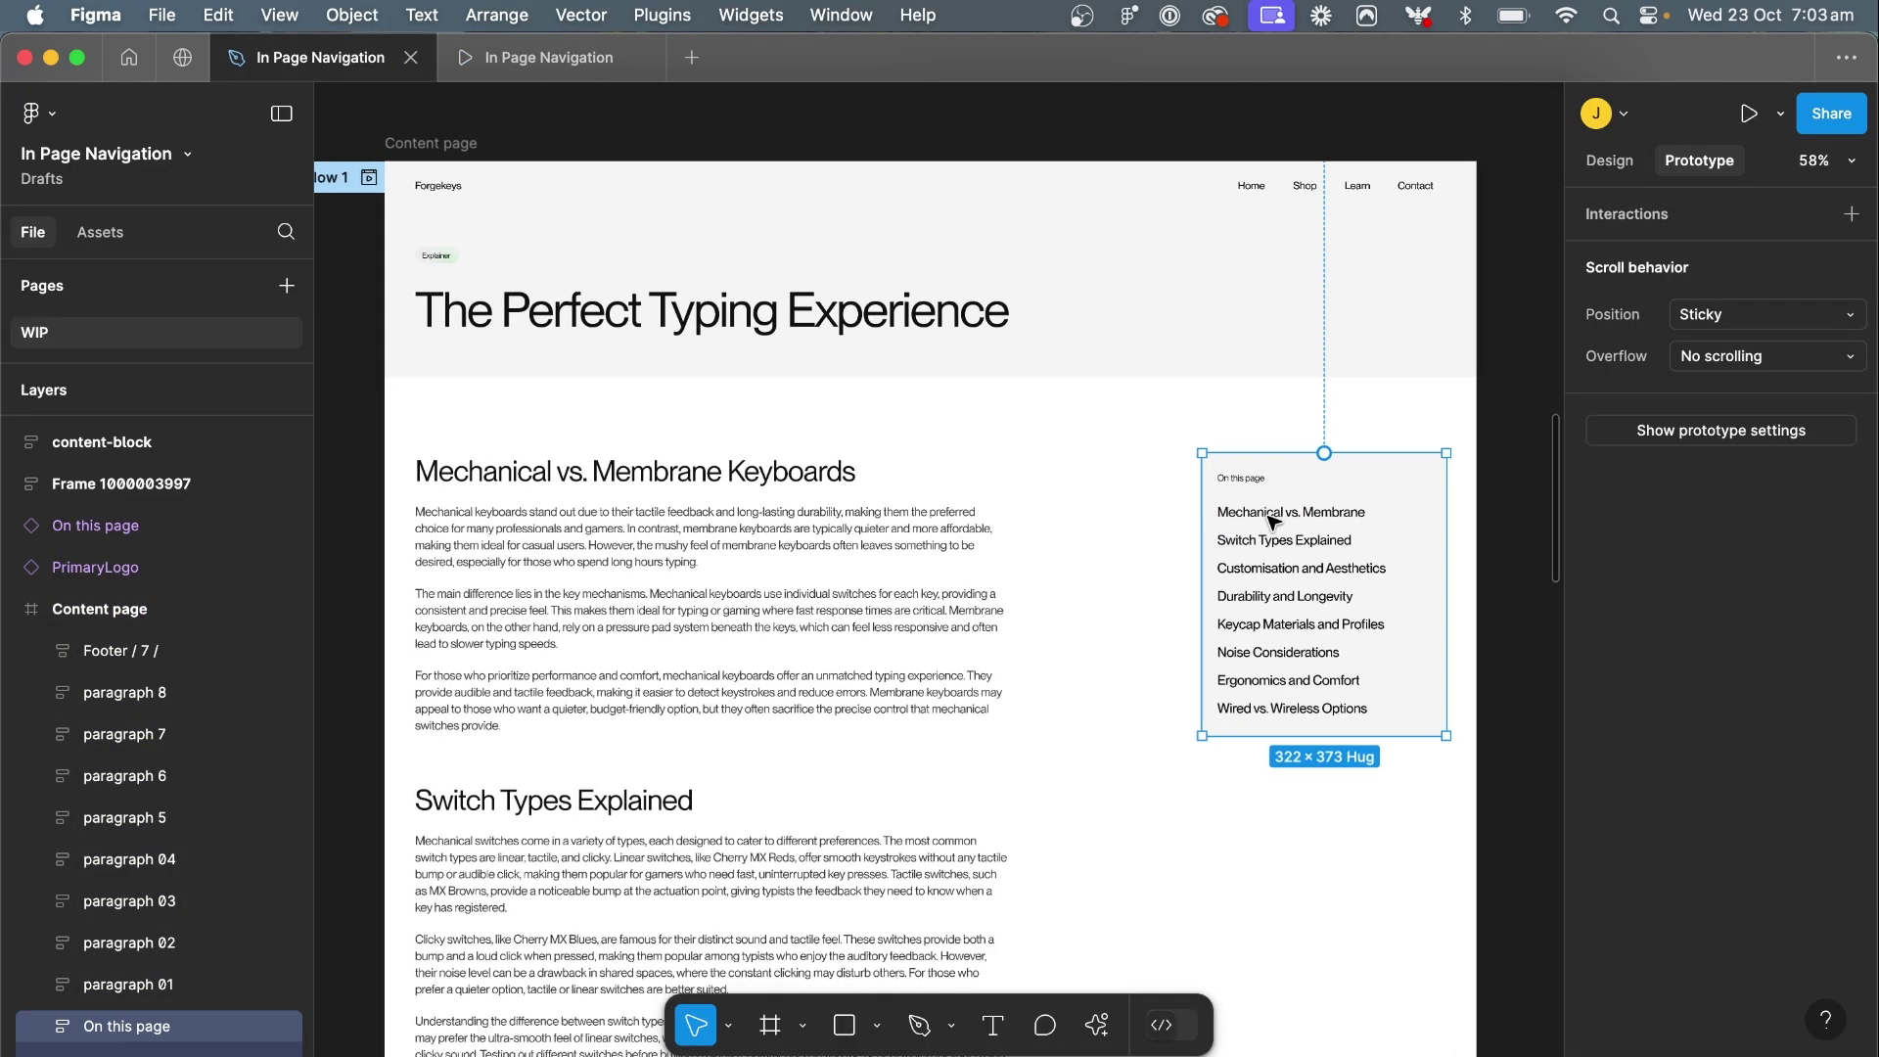
pyautogui.scroll(-1, 1270, 518)
pyautogui.click(1664, 391)
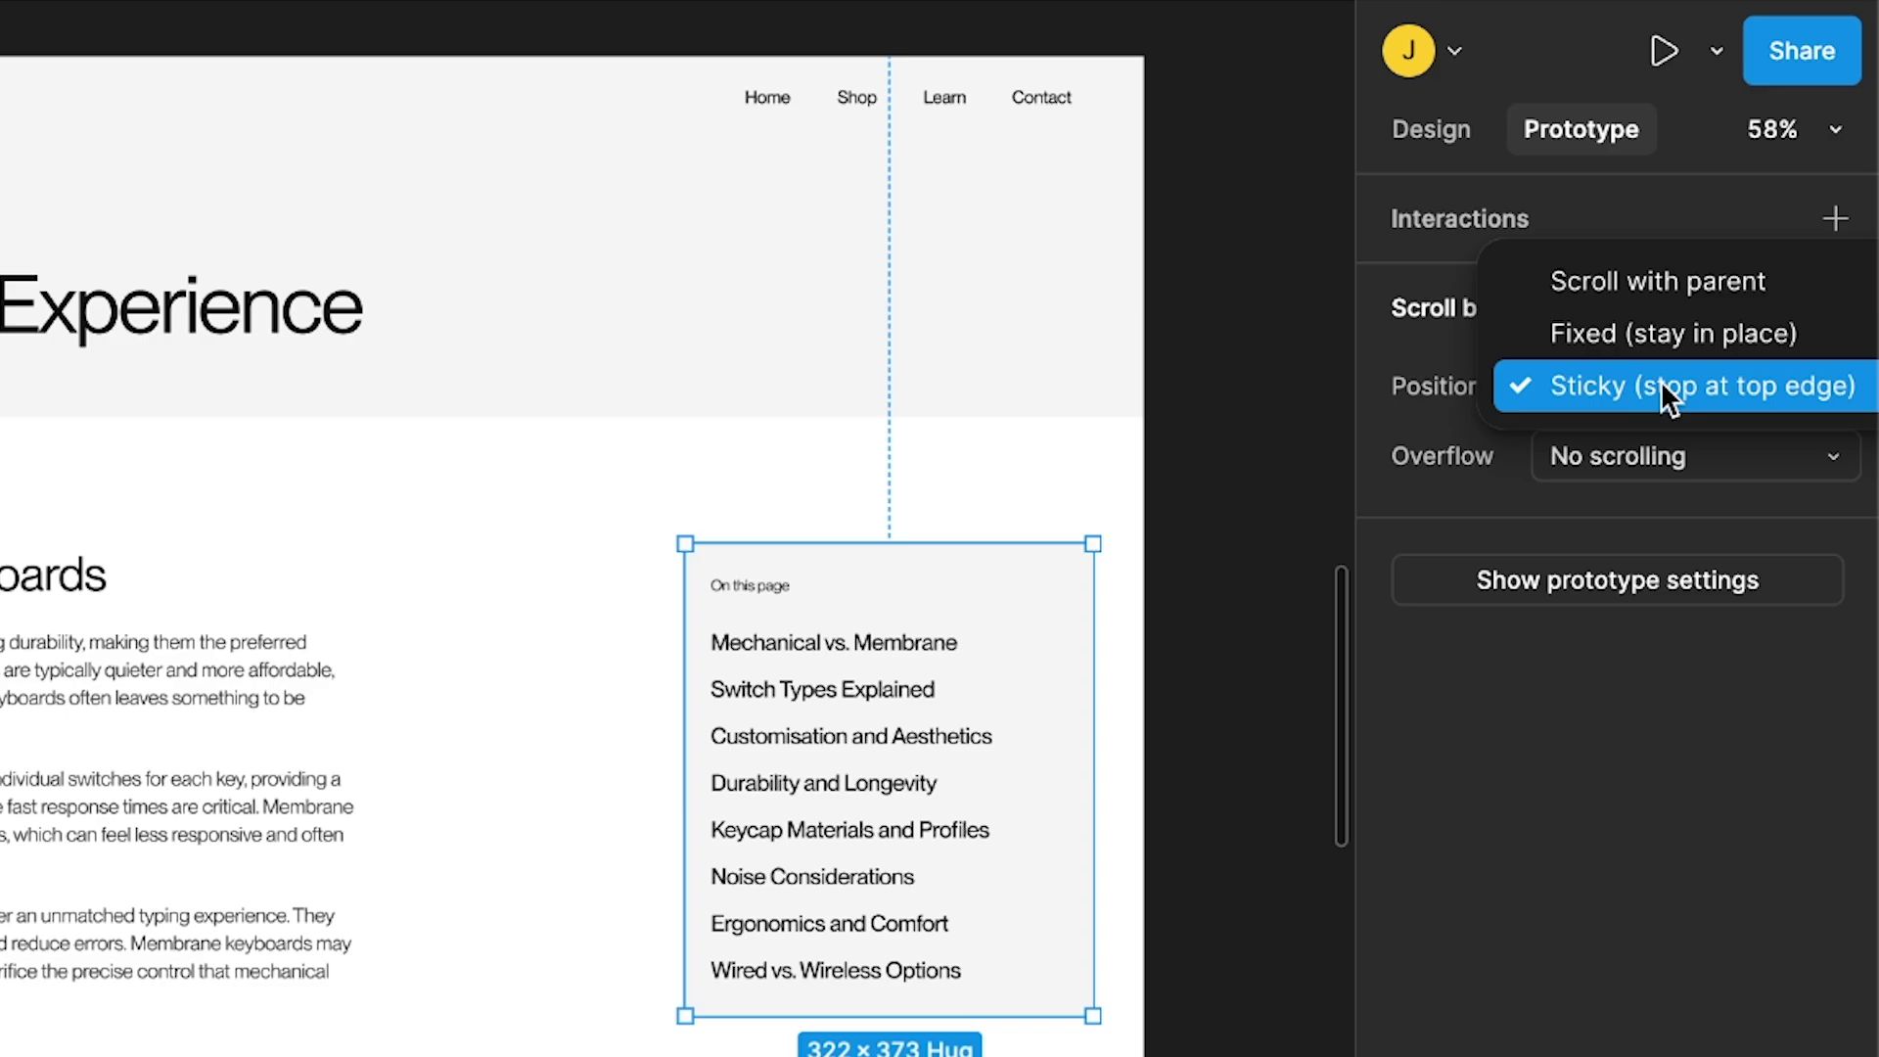
pyautogui.click(1590, 279)
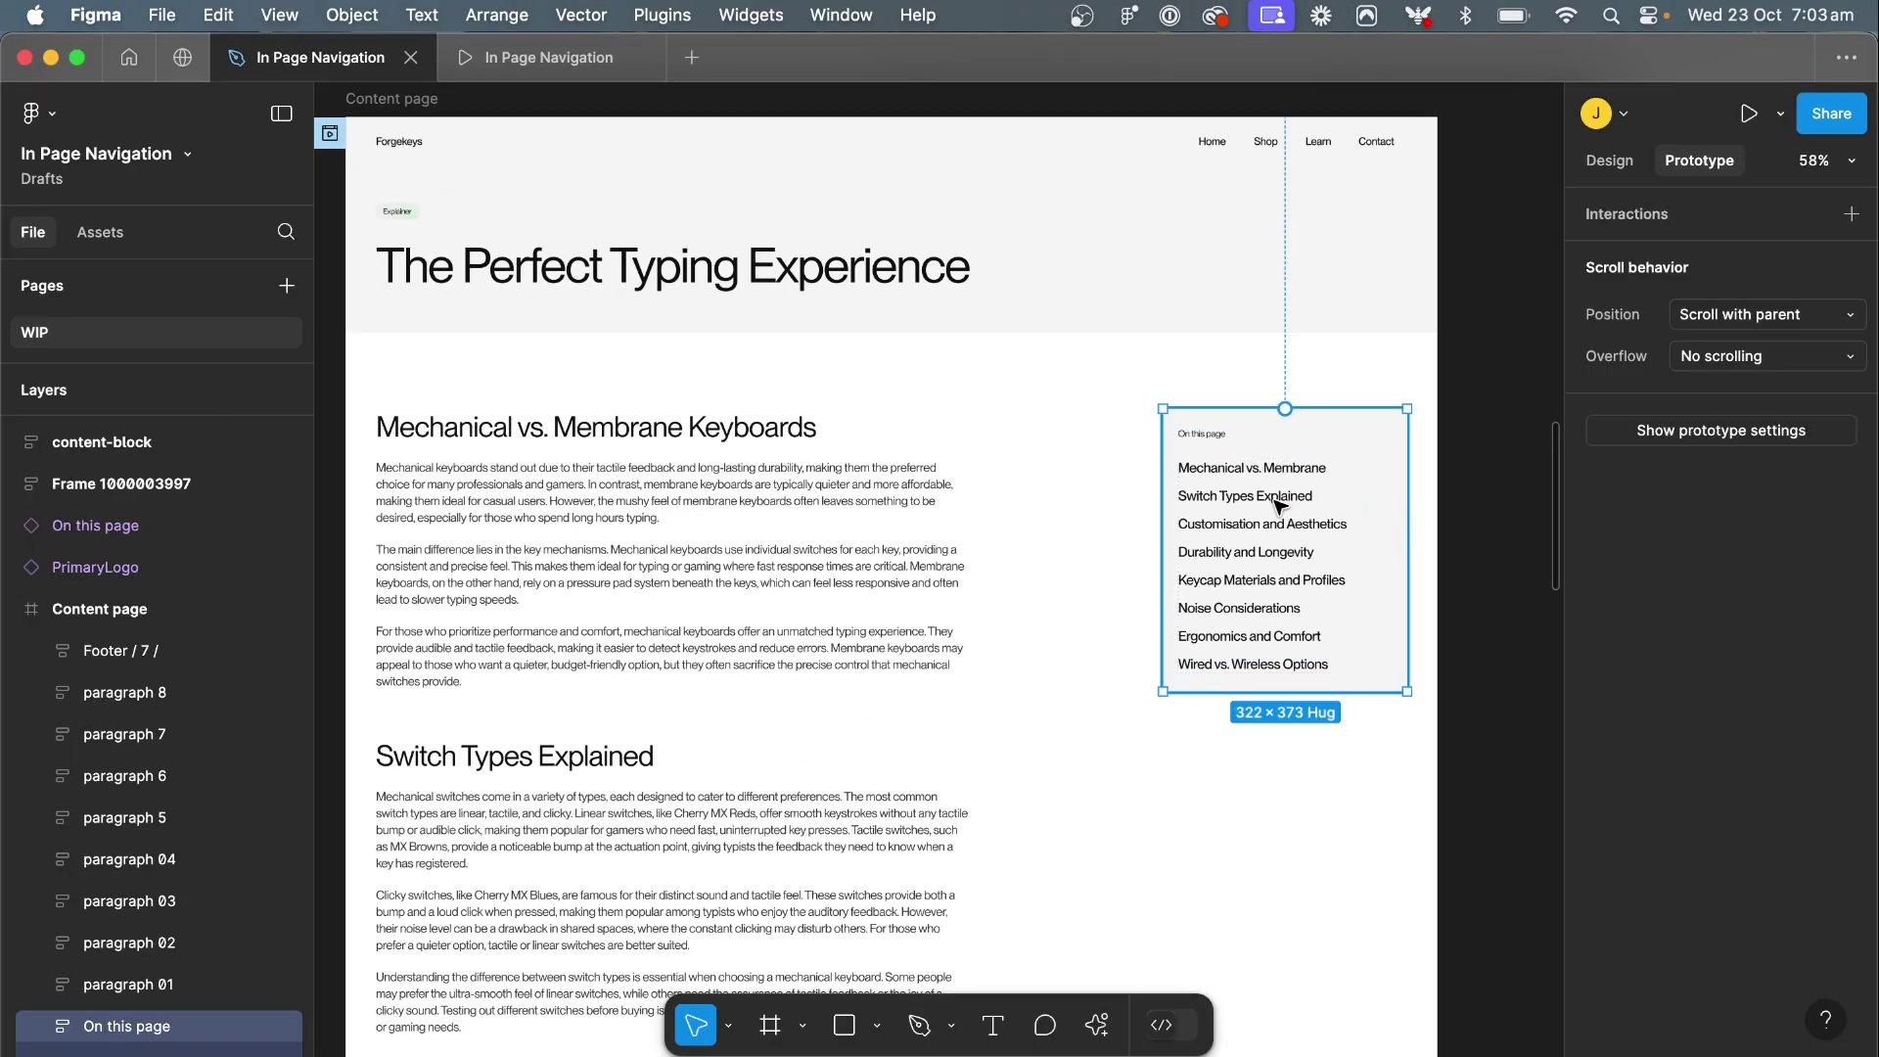
# Wrap the On this page box in an auto layout frame named outter-wrapper
pyautogui.hotkey('shift', 'a')
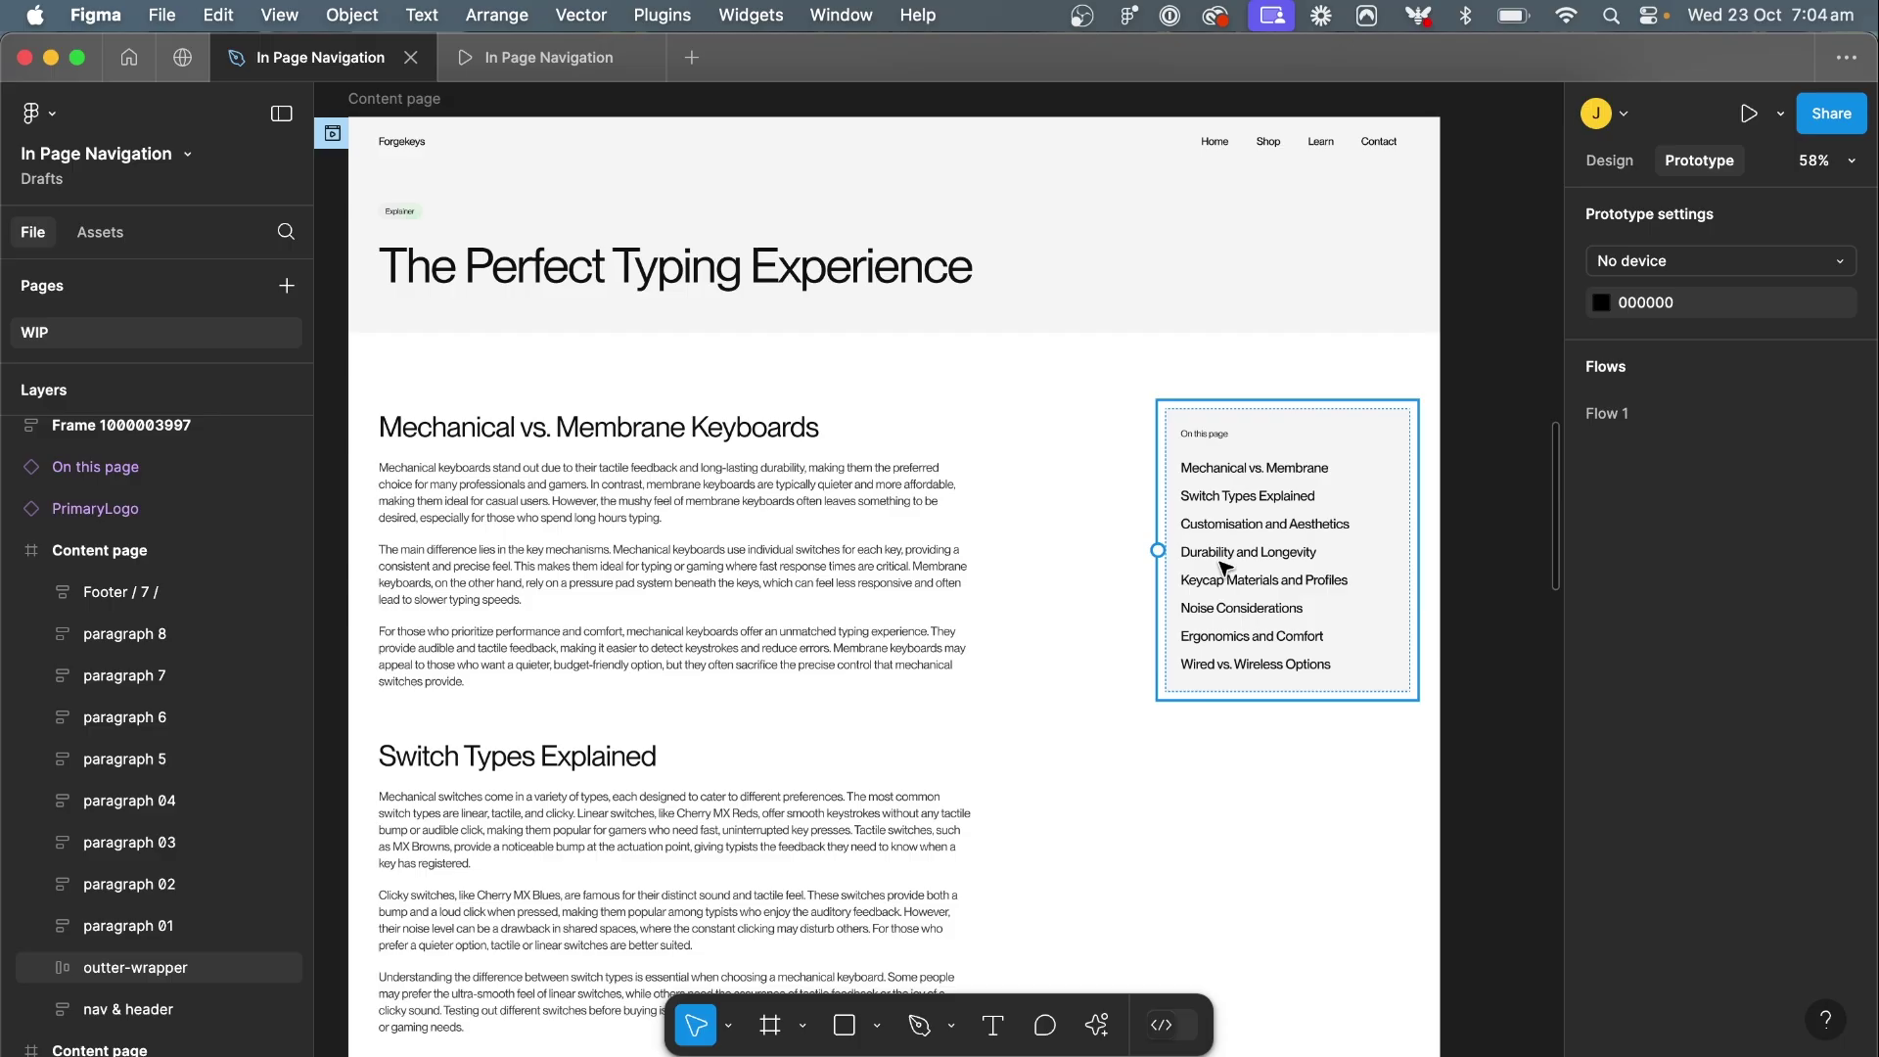
pyautogui.click(135, 966)
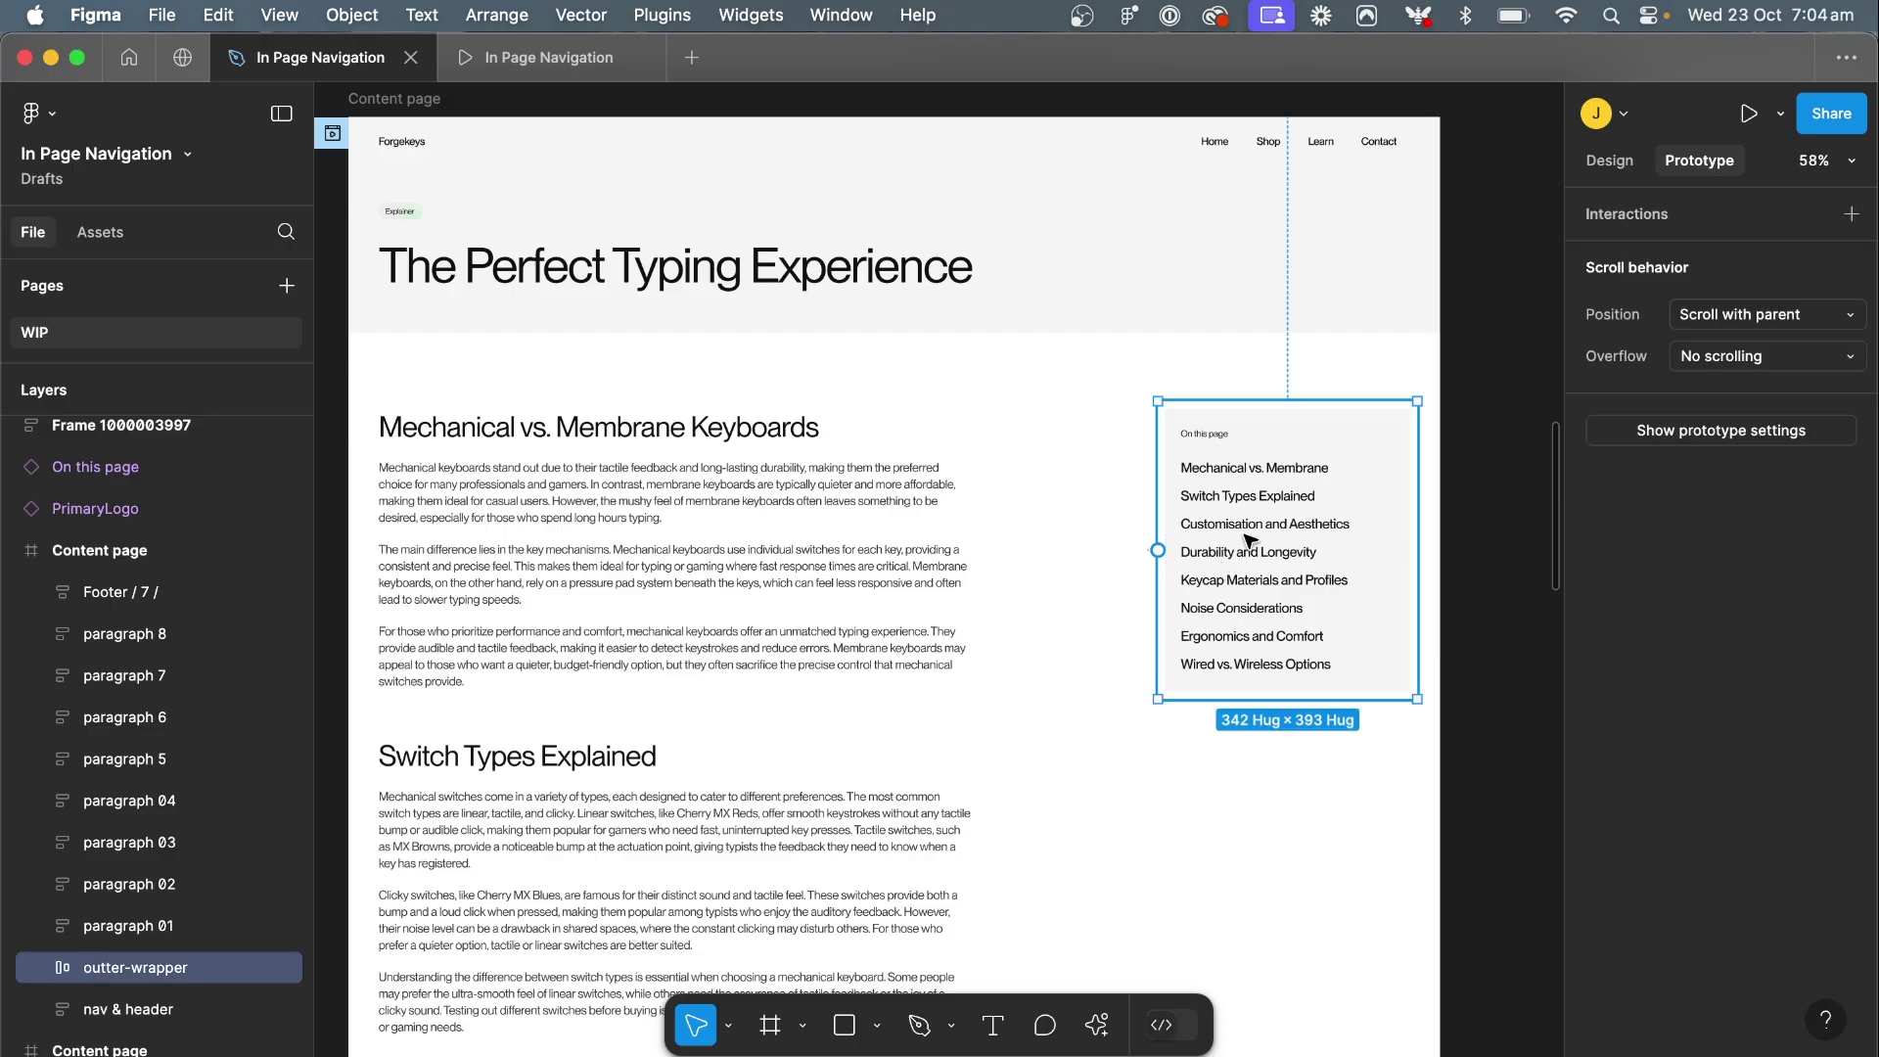
# Set the outter-wrapper's auto layout gap and horizontal padding to 0
pyautogui.click(1603, 167)
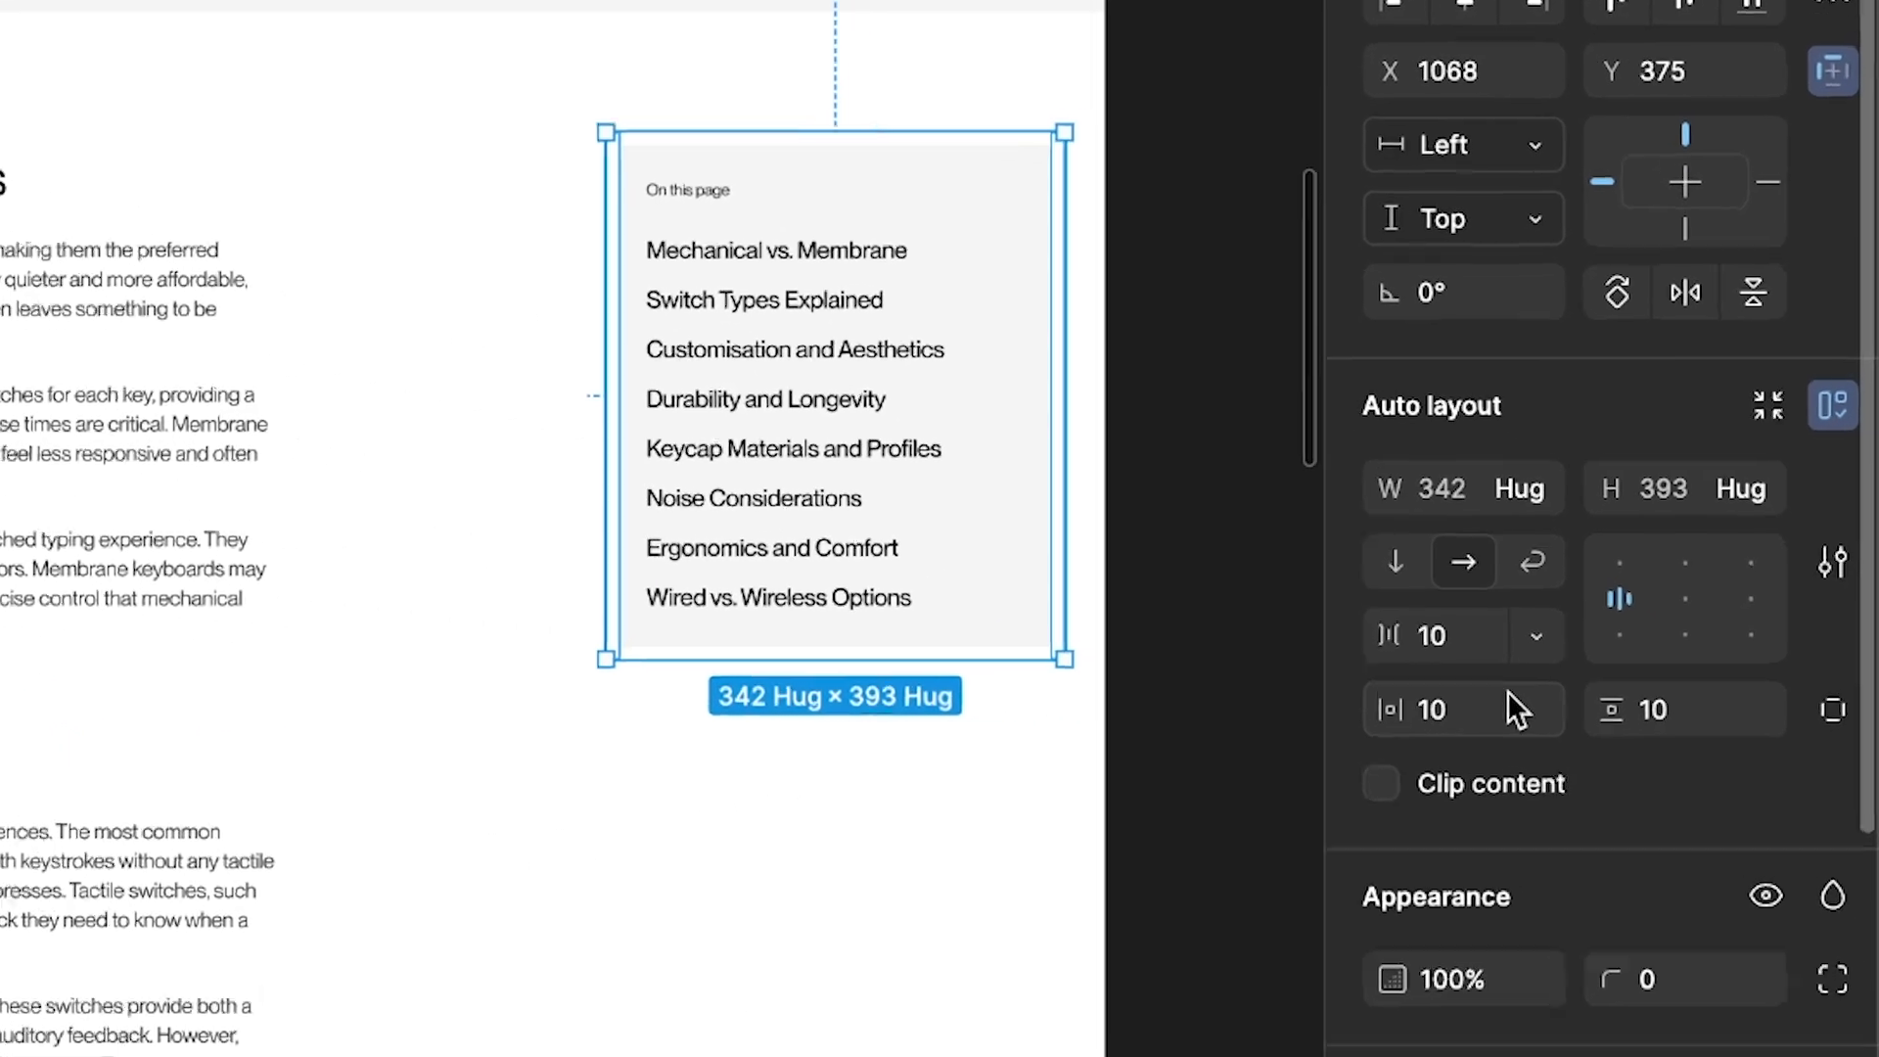
pyautogui.click(1465, 631)
pyautogui.write('0')
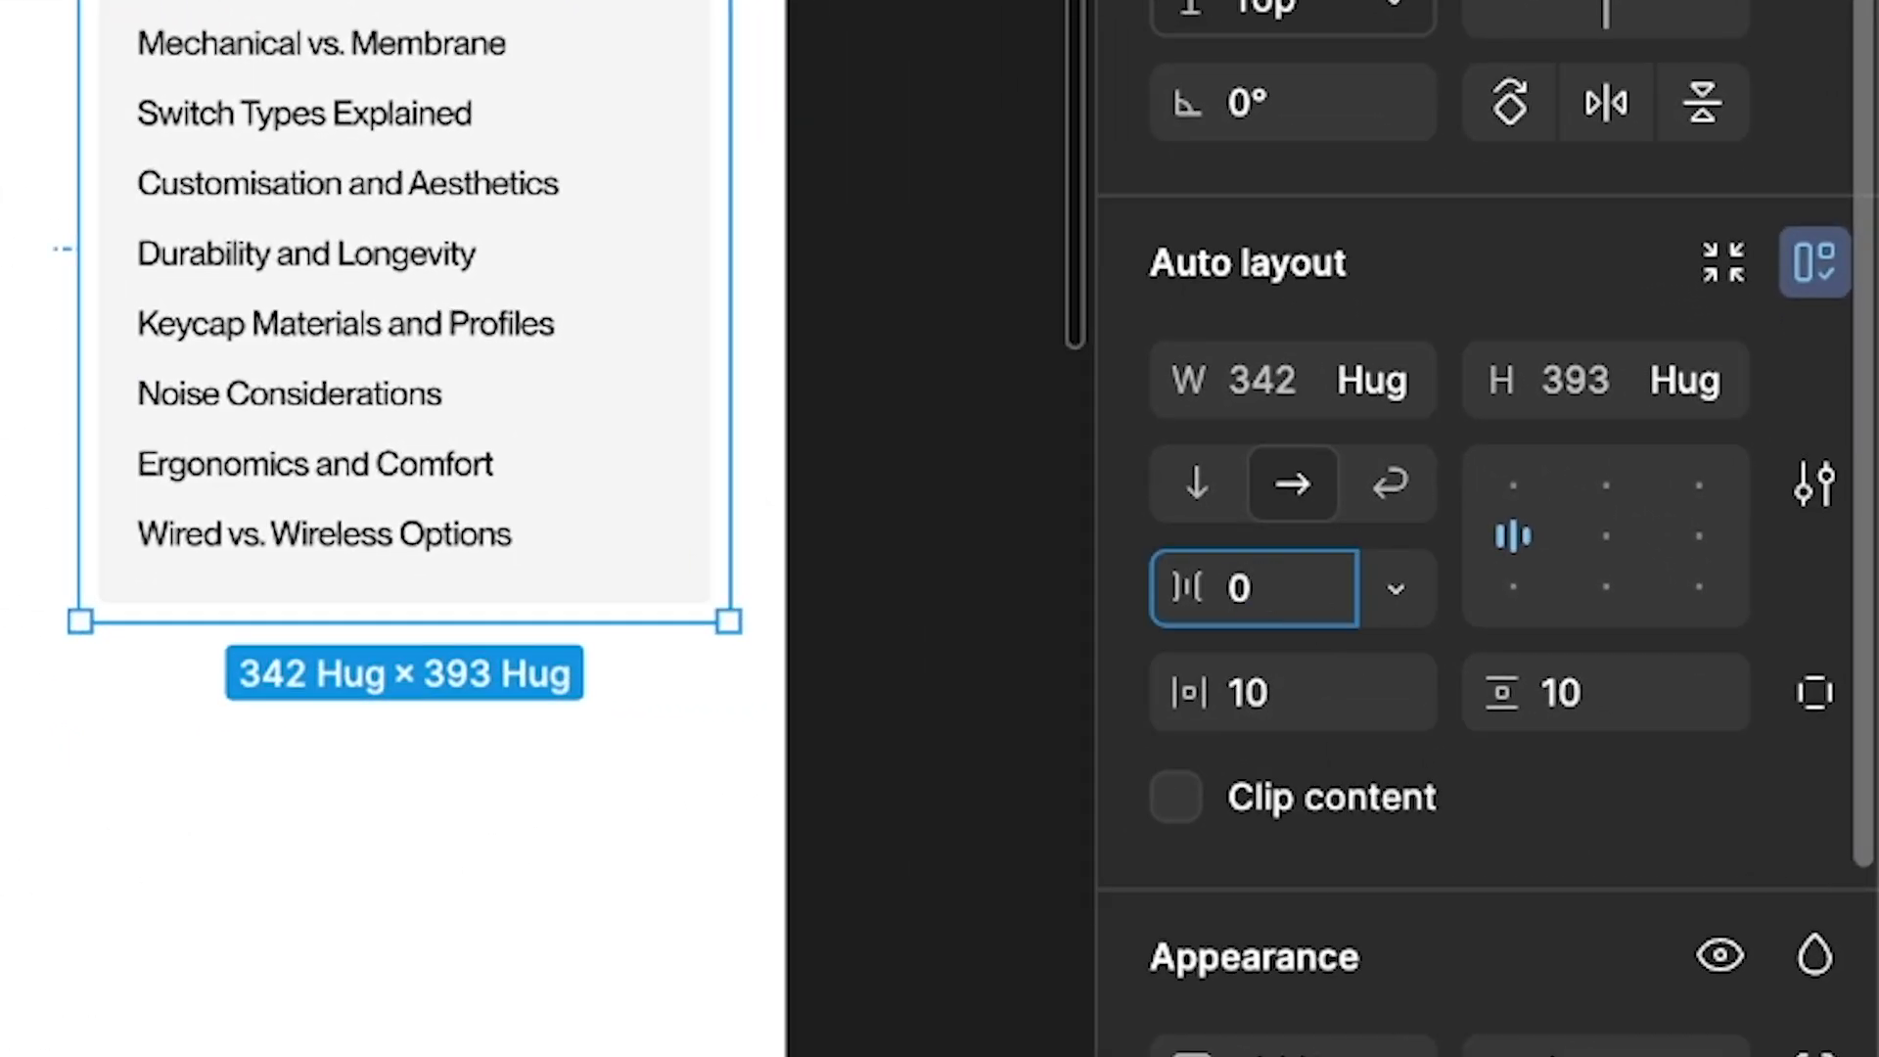
pyautogui.click(1296, 695)
pyautogui.write('0')
pyautogui.press('Return')
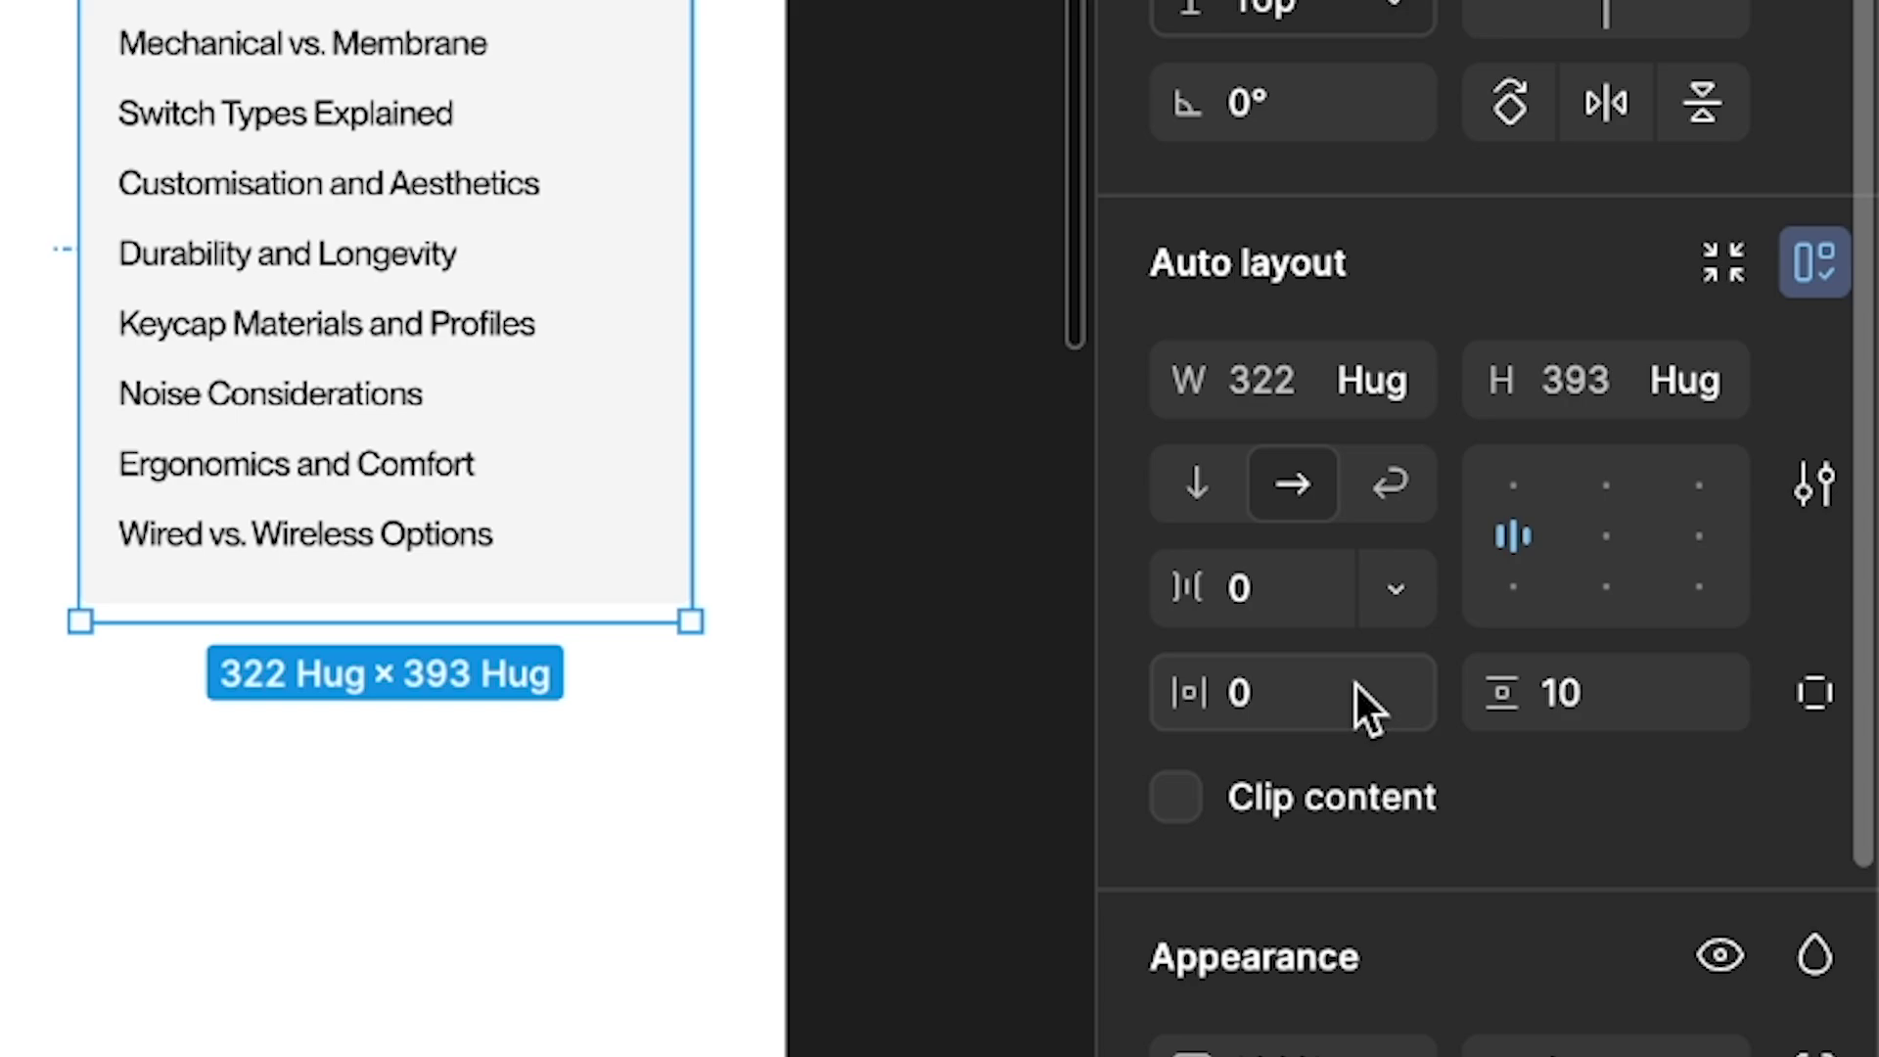
# Give the outter-wrapper individual vertical paddings of 0 at the bottom and 32 at the top
pyautogui.click(1810, 695)
pyautogui.click(1644, 794)
pyautogui.write('0')
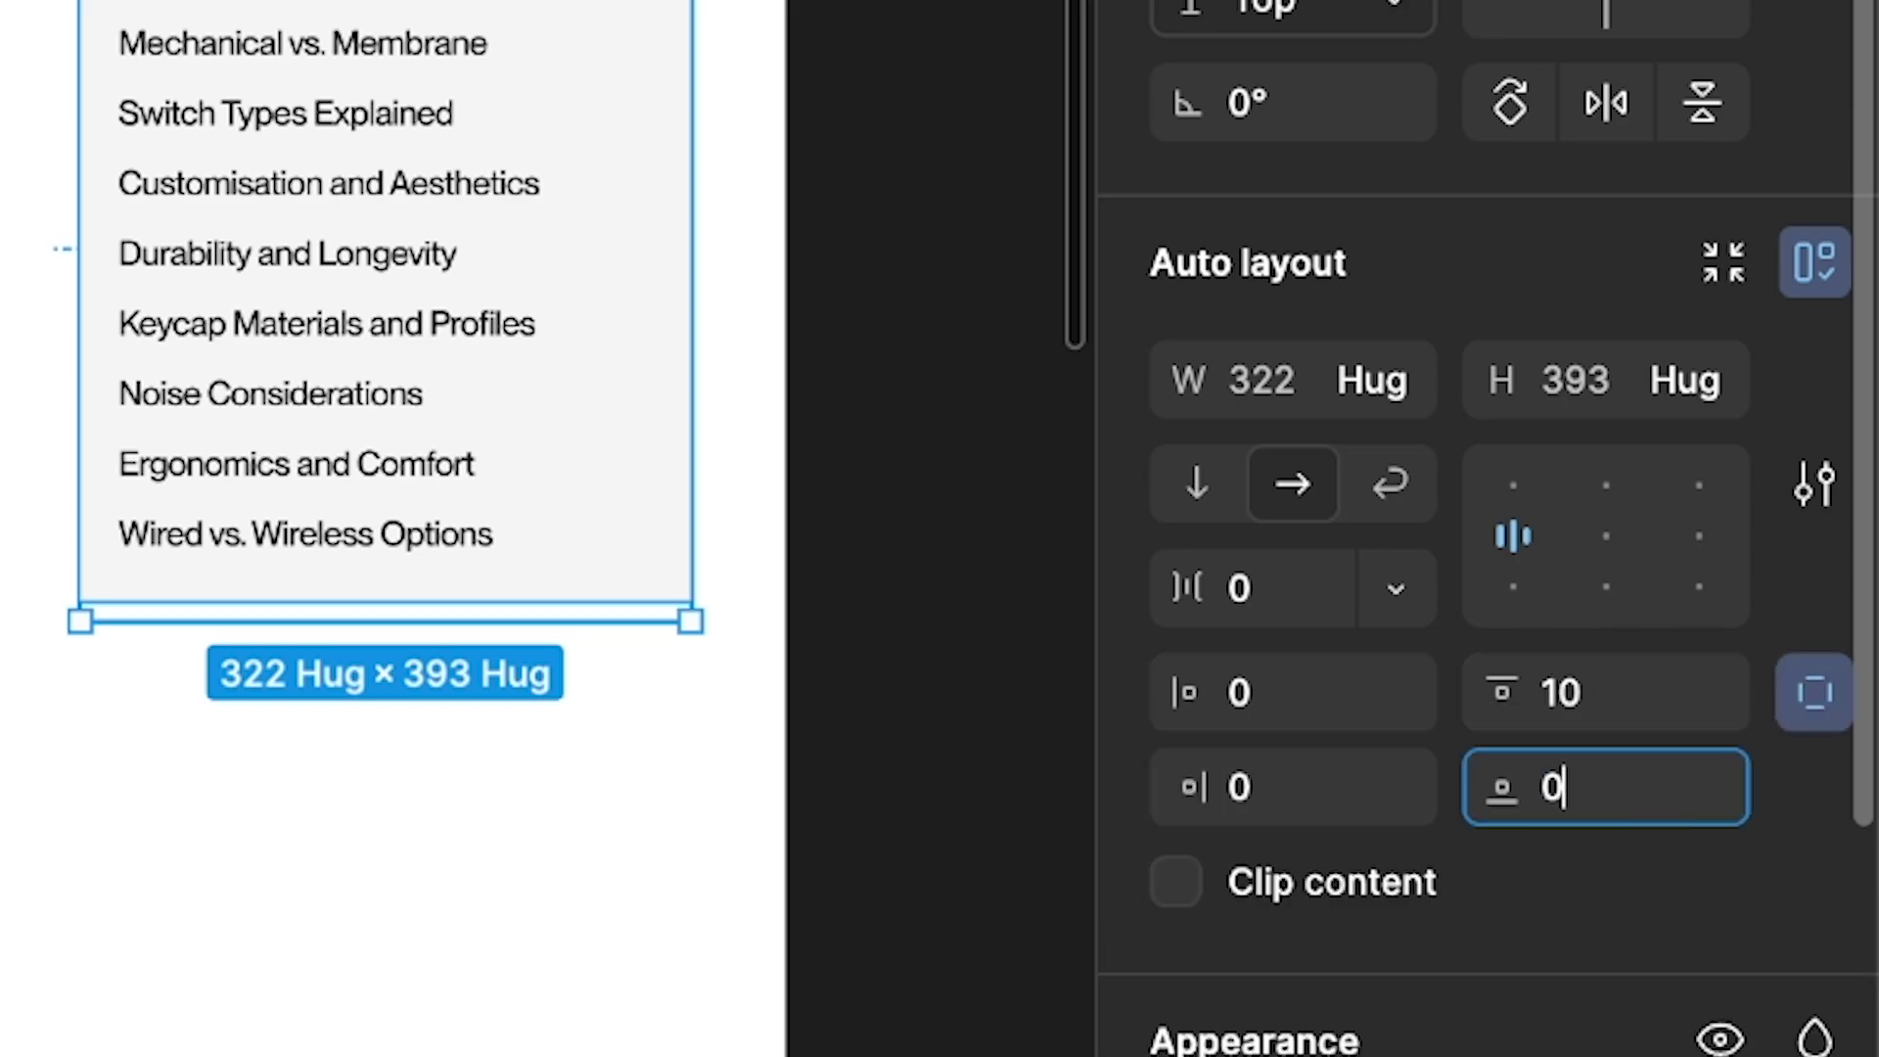
pyautogui.press('Return')
pyautogui.click(1615, 685)
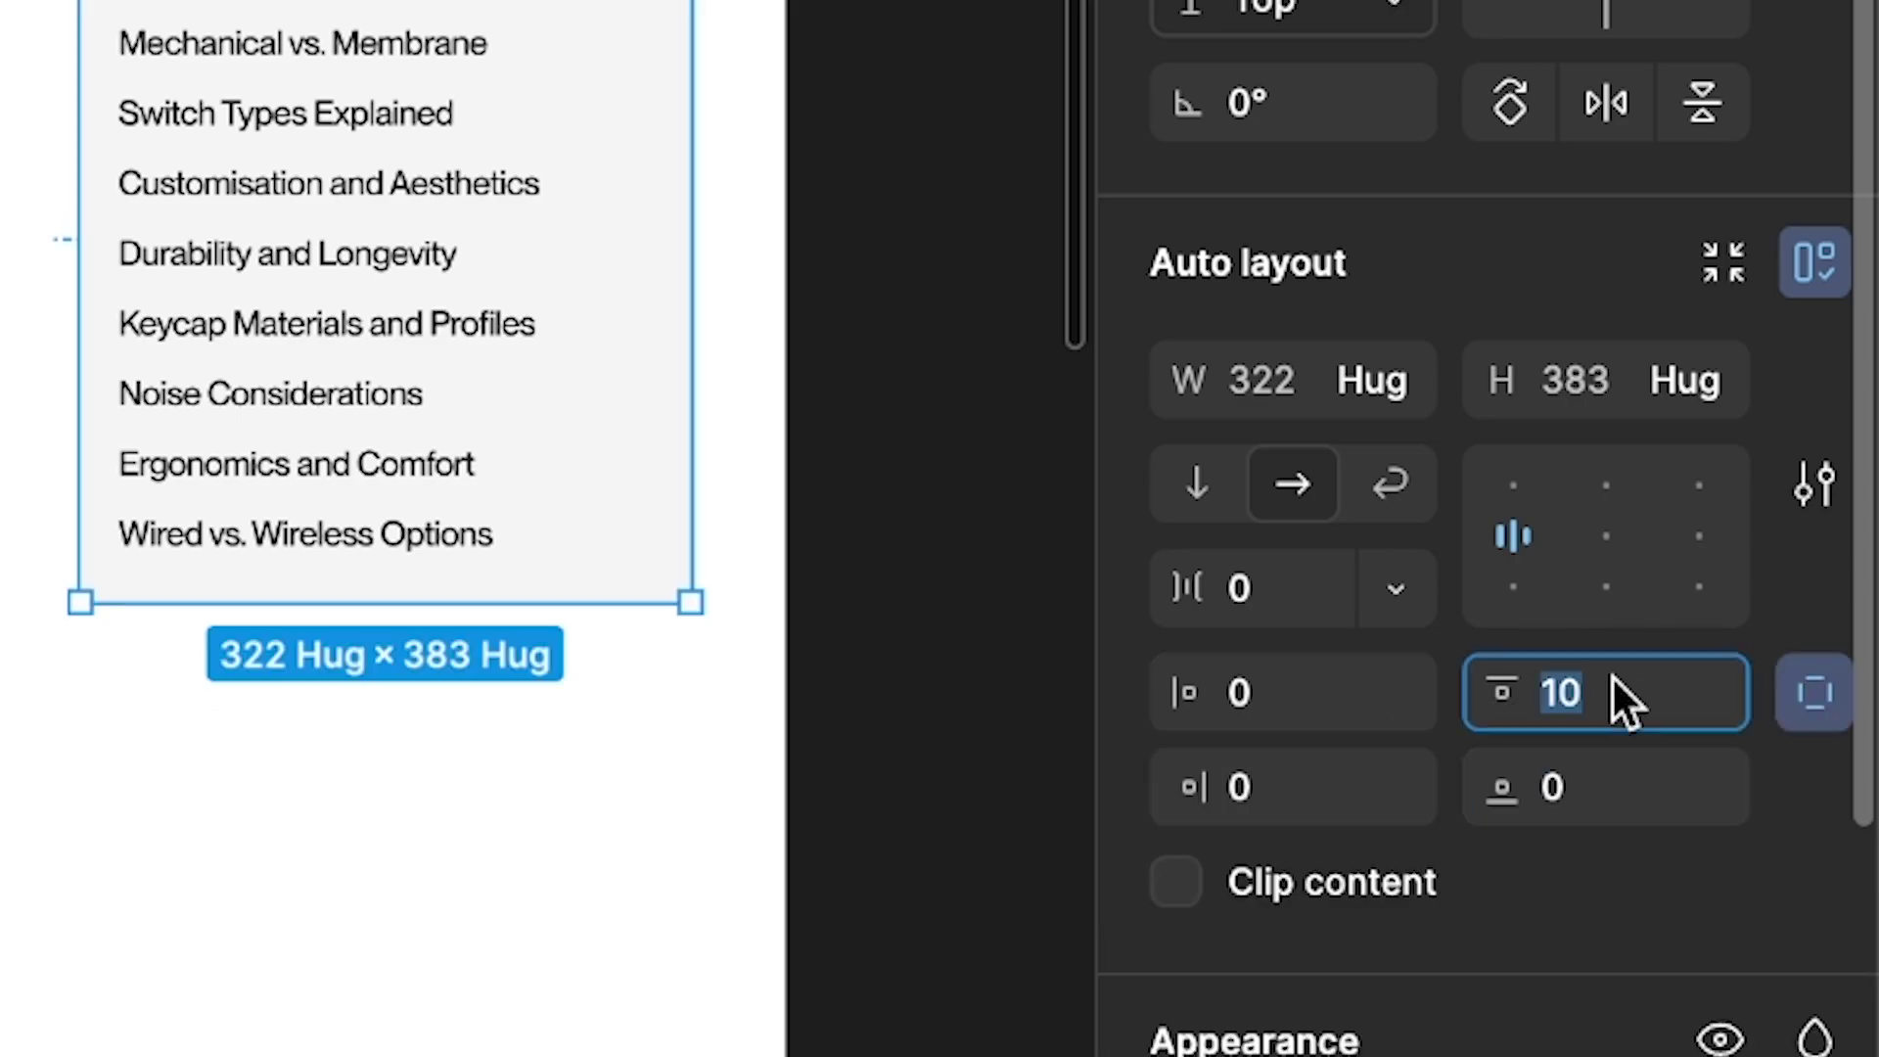
pyautogui.write('32')
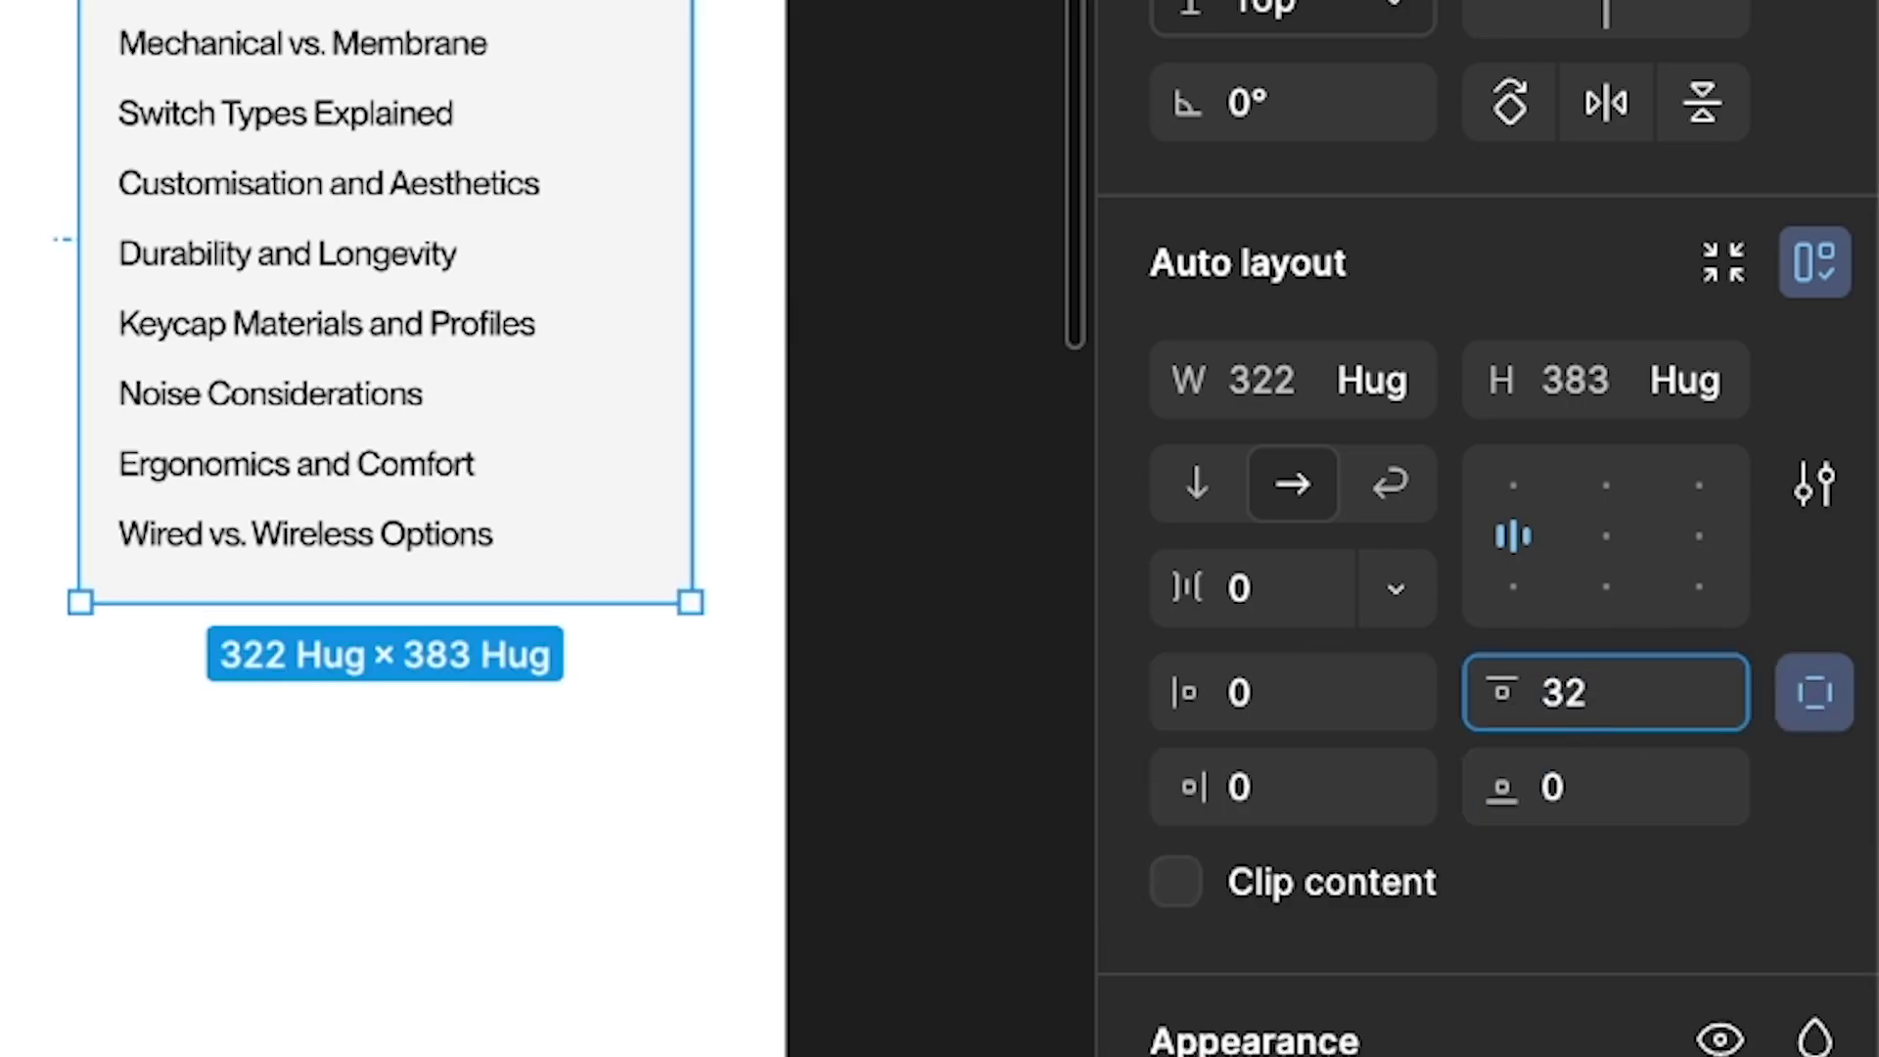
pyautogui.press('Return')
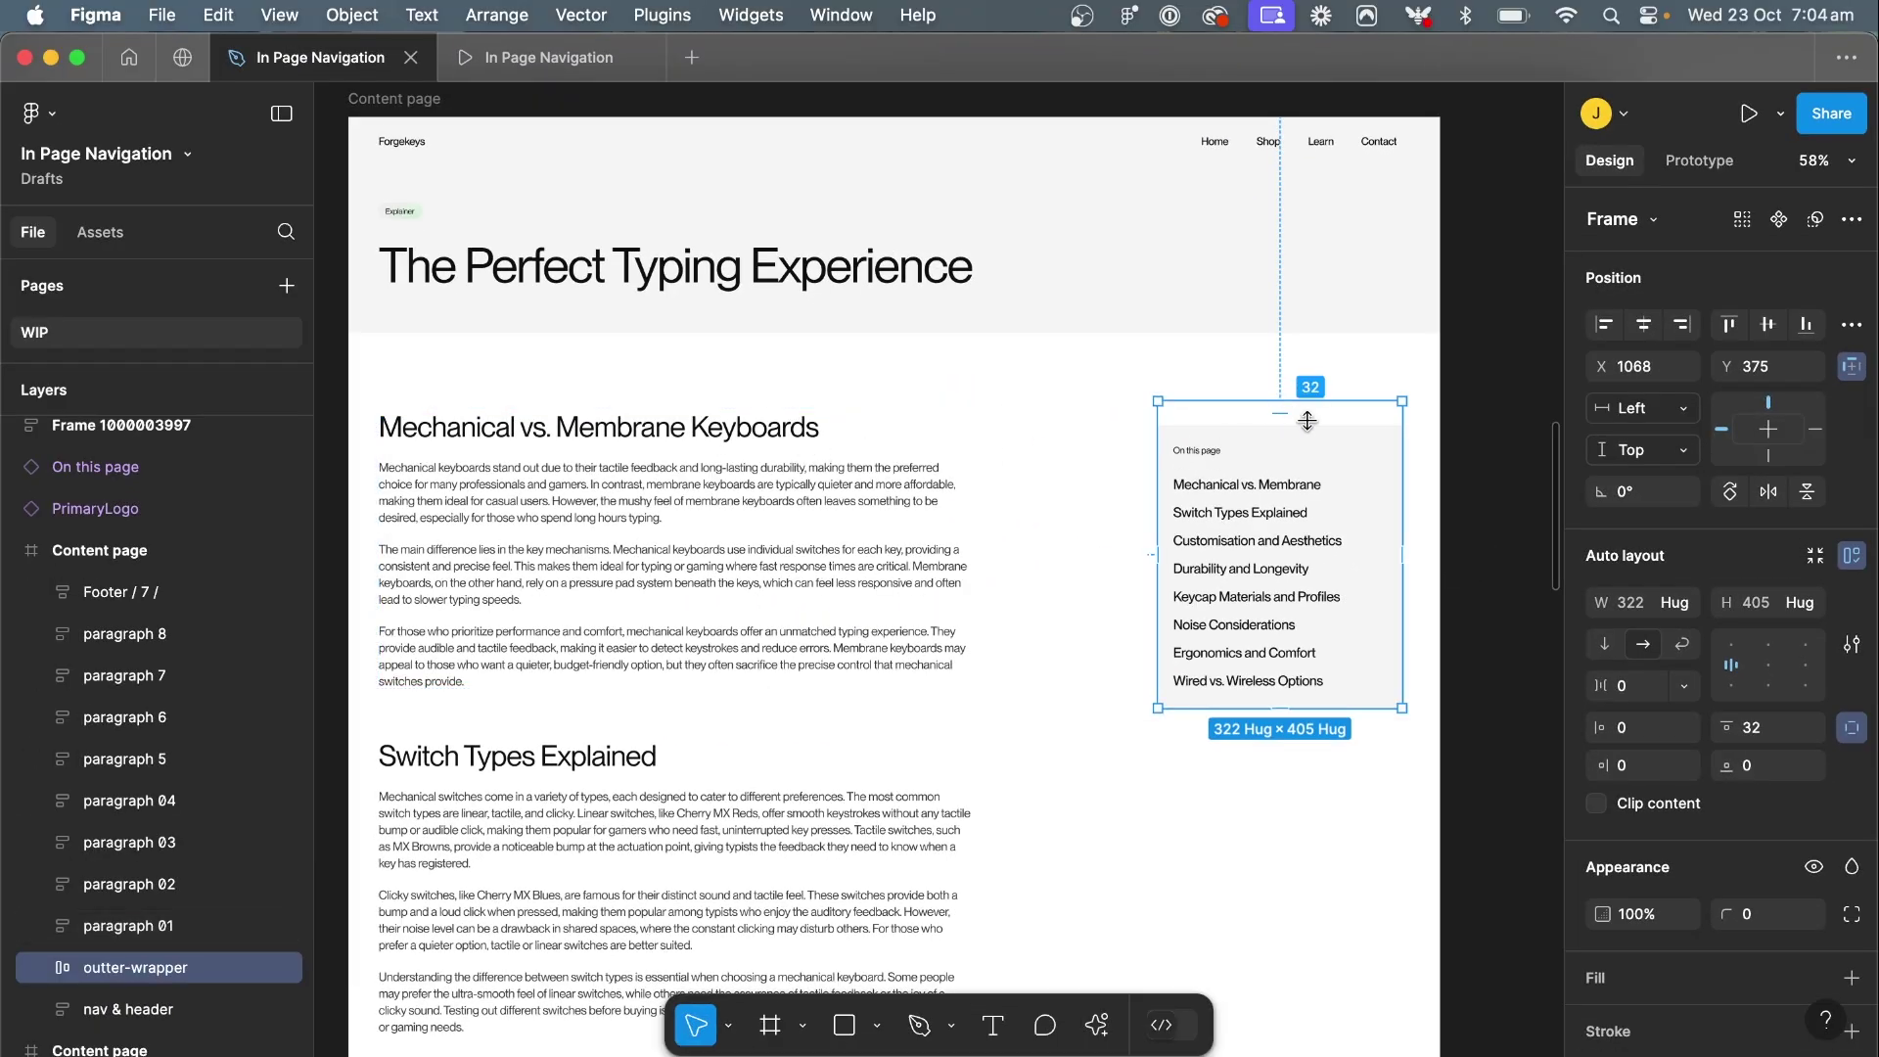
# Show the layout grid, align the outter-wrapper to its columns at X 1078 and reduce its Y position by 32
pyautogui.scroll(3, 1332, 427)
pyautogui.hotkey('shift', 'g')
pyautogui.moveTo(1321, 470); pyautogui.dragTo(1331, 470)
pyautogui.click(1640, 370)
pyautogui.press('Tab')
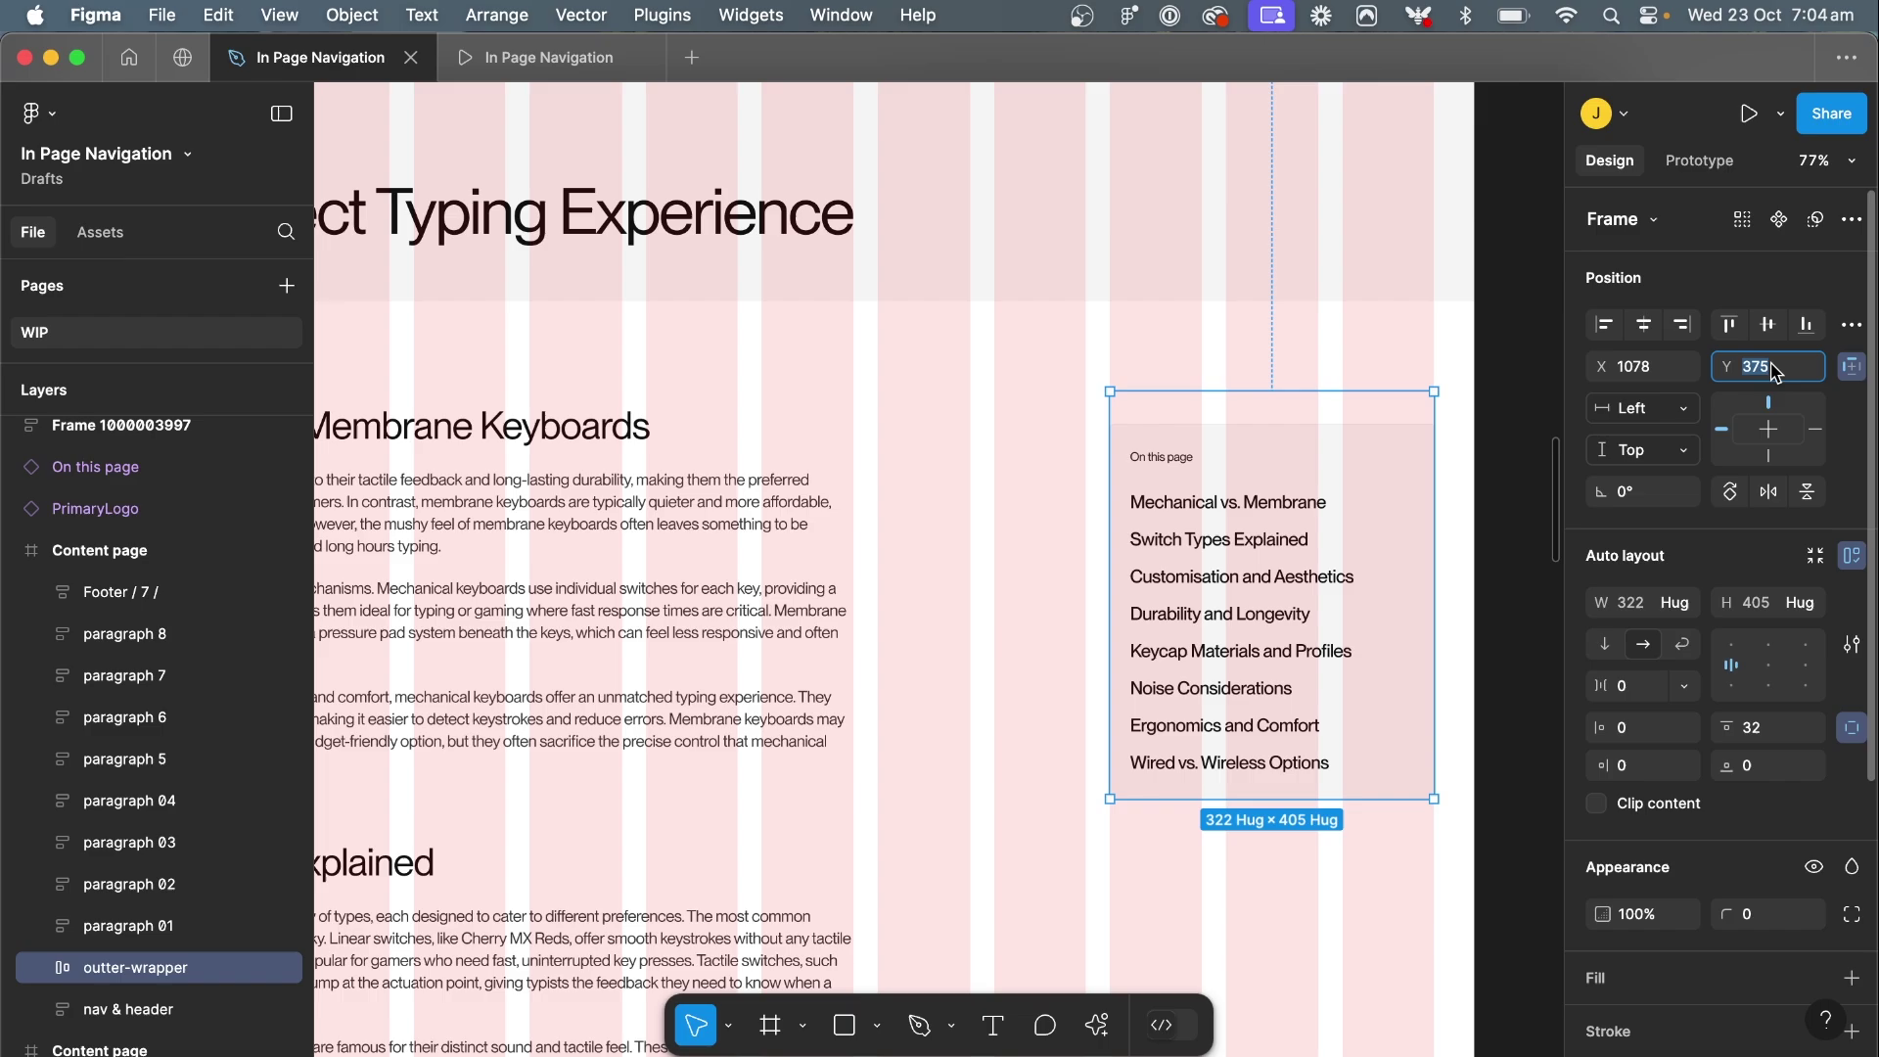
pyautogui.press('Right')
pyautogui.write('-32')
pyautogui.press('Return')
pyautogui.press('p')
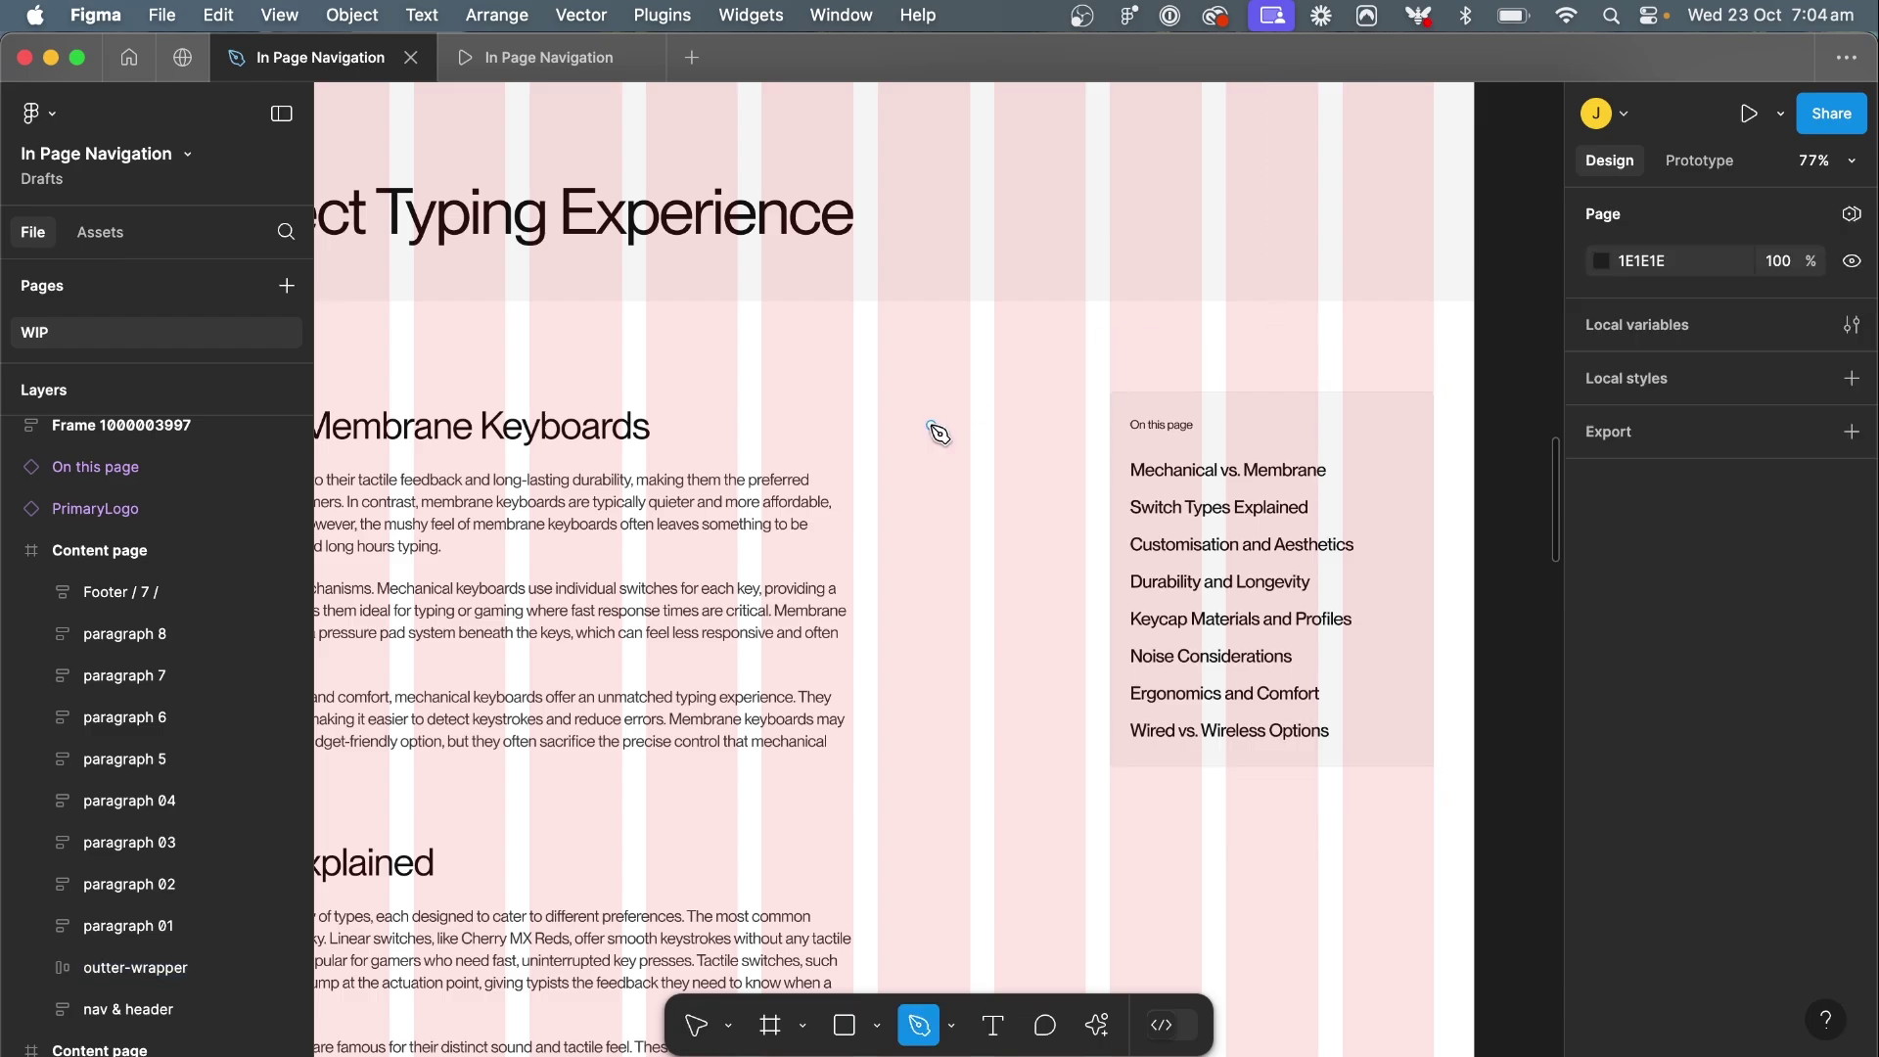
pyautogui.click(572, 414)
pyautogui.press('Escape')
pyautogui.press('Escape')
# In outline view, draw a horizontal guide line from the top edge of the first paragraph section across the On this page box
pyautogui.hotkey('shift', 'o')
pyautogui.press('p')
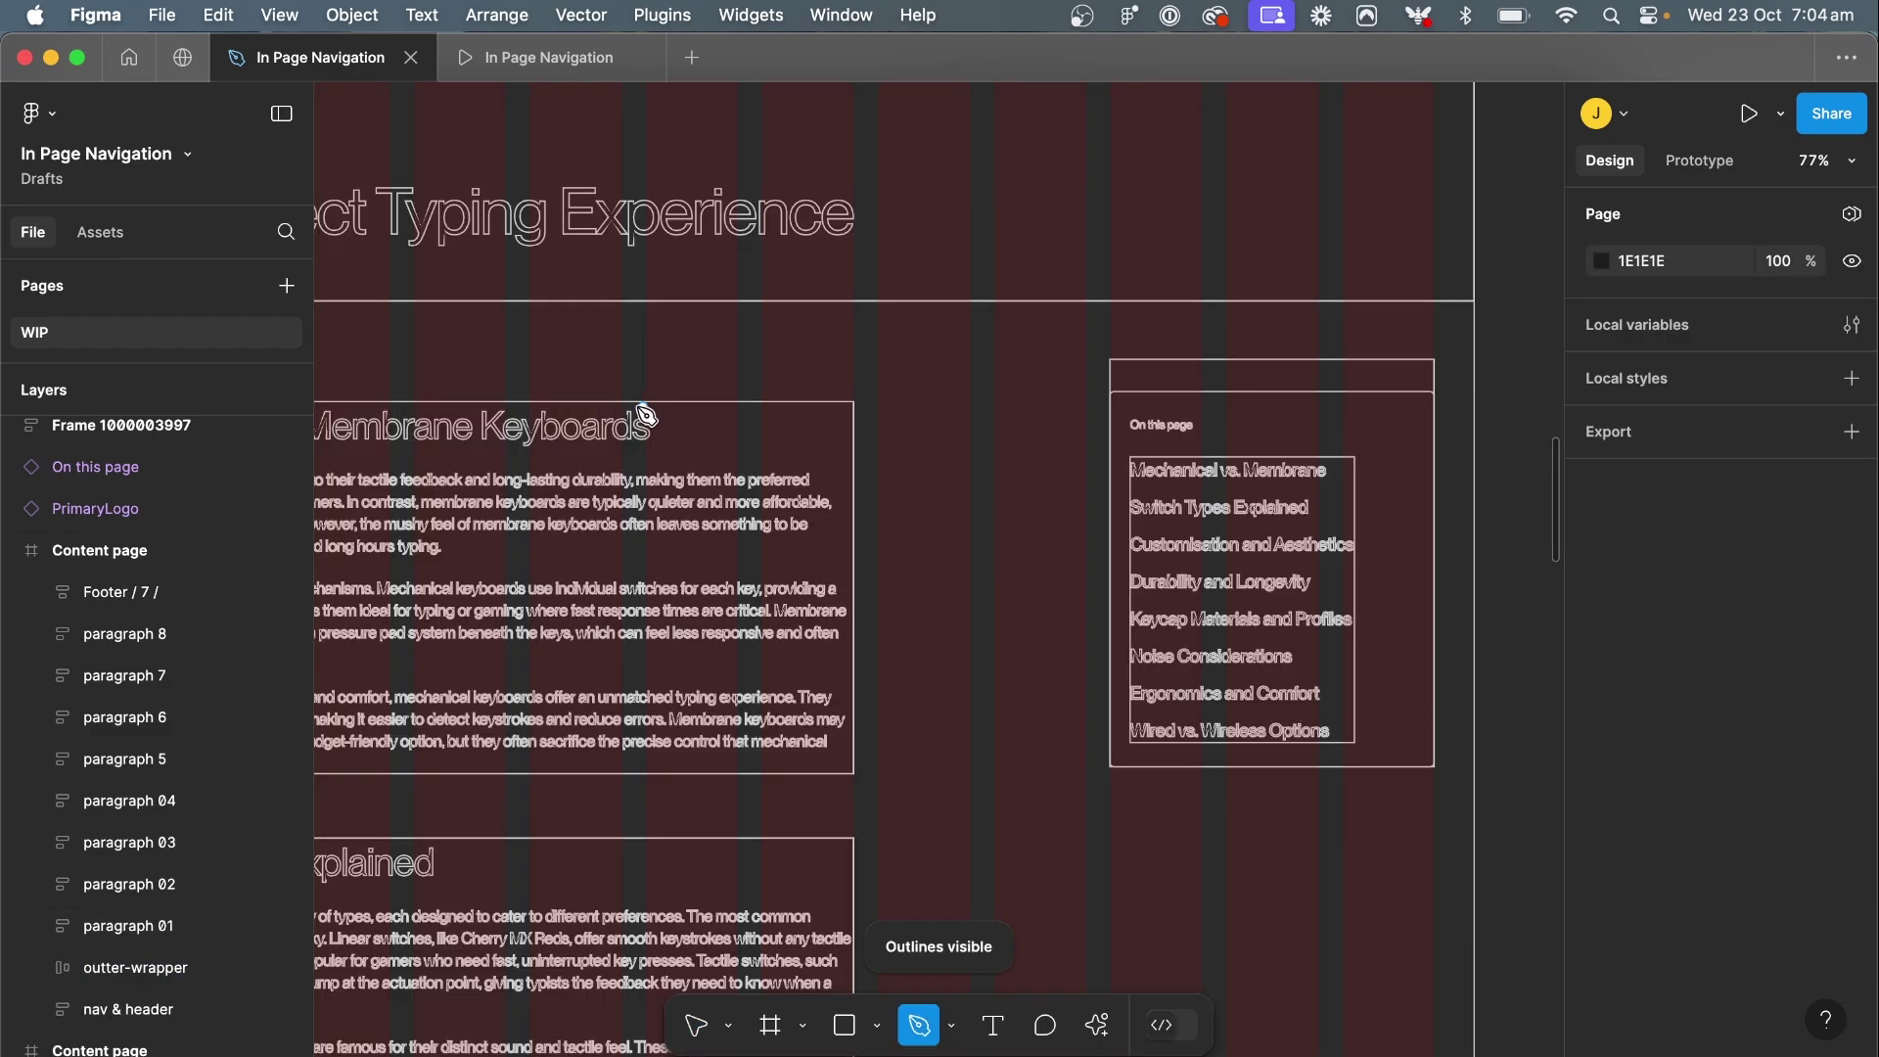
pyautogui.click(637, 401)
pyautogui.keyDown('shift'); pyautogui.click(1464, 386); pyautogui.keyUp('shift')
pyautogui.press('Escape')
pyautogui.press('Escape')
# Move the outter-wrapper down to Y 353 so the inner box's top edge aligns with the guide line
pyautogui.click(1357, 455)
pyautogui.scroll(2, 1356, 455)
pyautogui.hotkey('shift', 'Down')
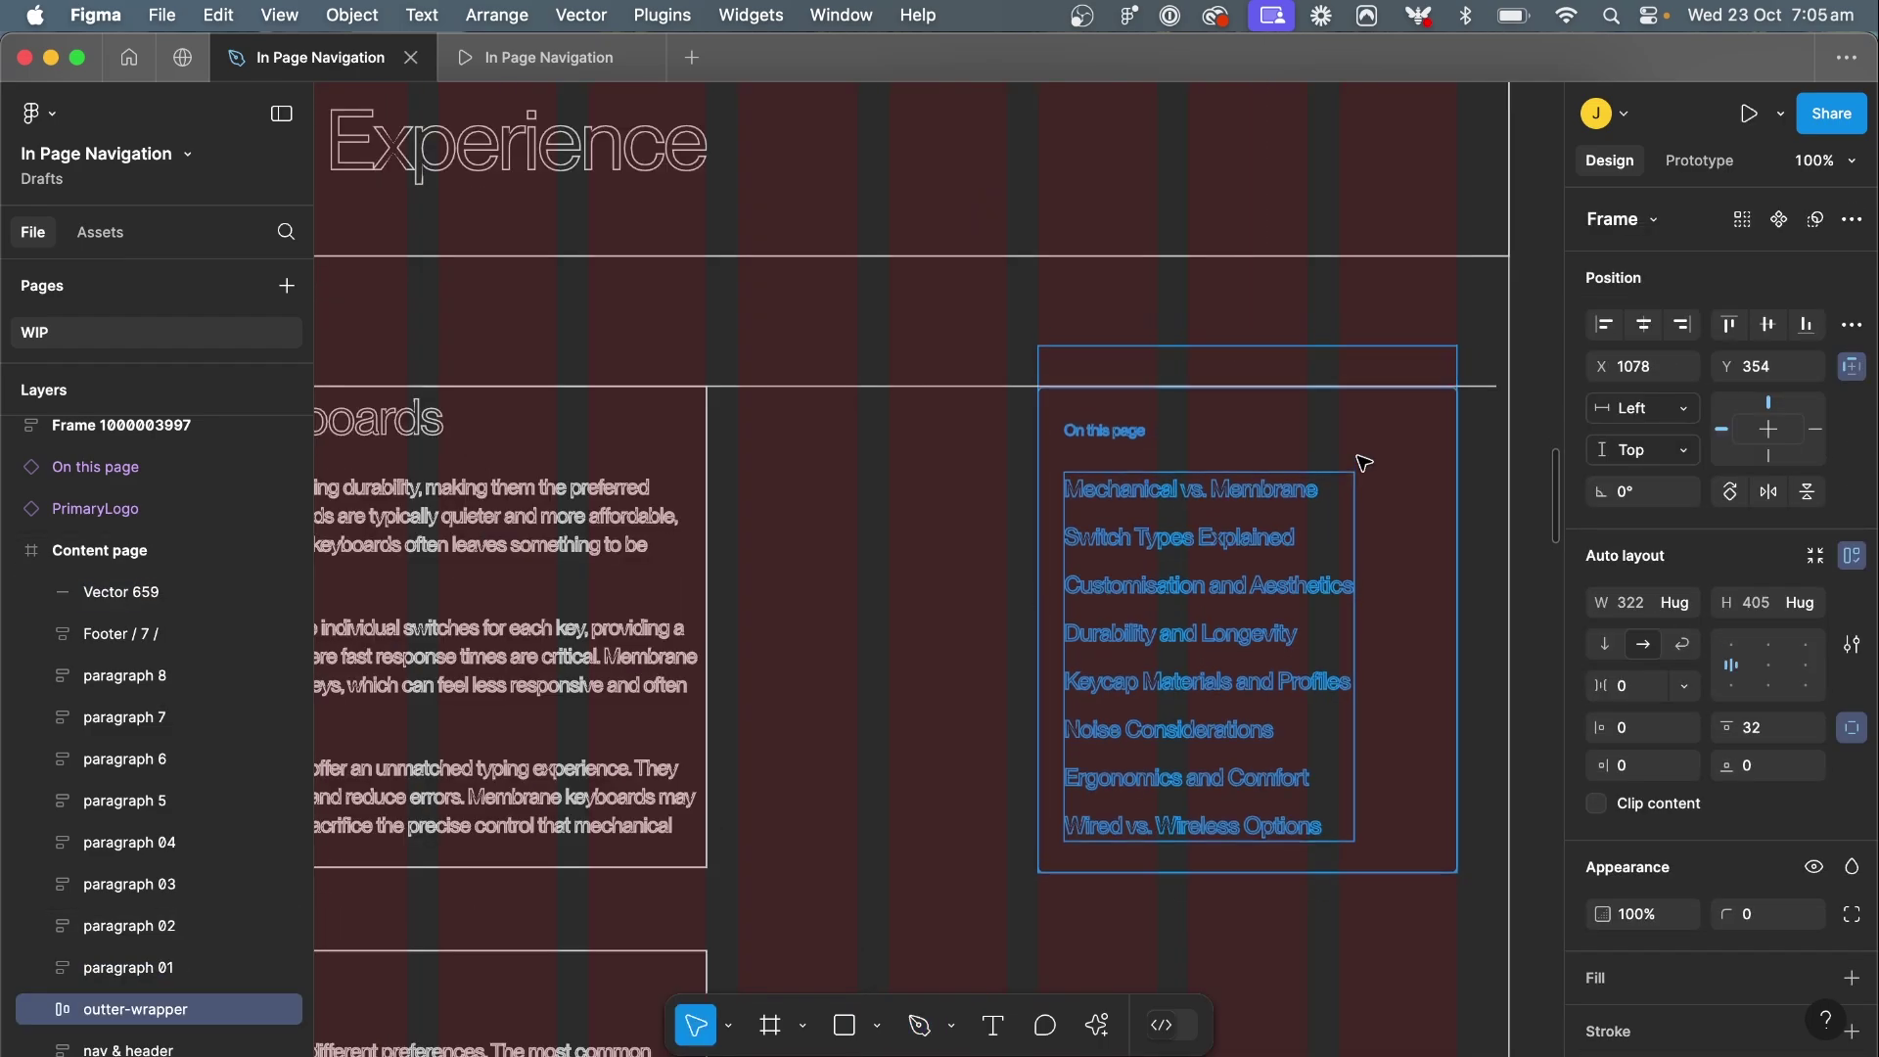
pyautogui.press('Escape')
pyautogui.scroll(2, 1067, 387)
# Delete the horizontal guide line and leave outline view
pyautogui.click(869, 406)
pyautogui.press('BackSpace')
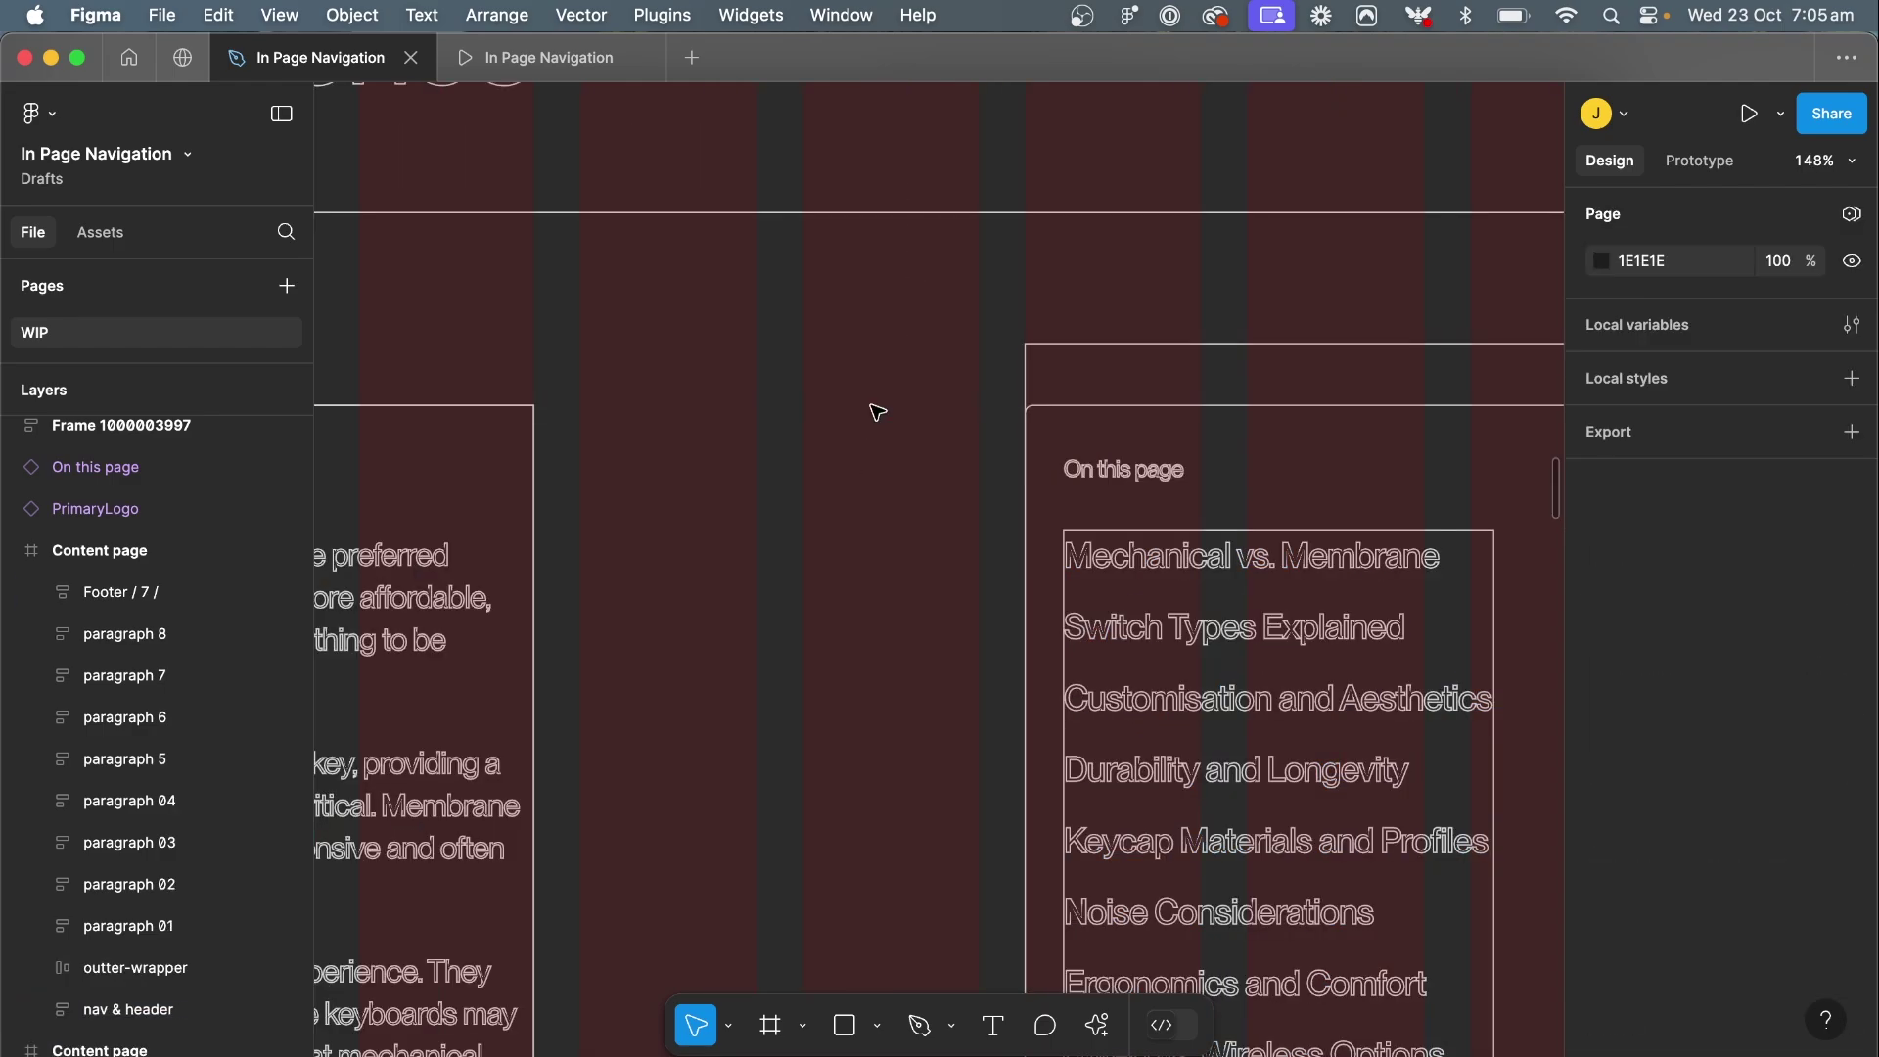
pyautogui.hotkey('shift', 'o')
pyautogui.scroll(-5, 872, 409)
pyautogui.scroll(1, 872, 409)
# Set the outter-wrapper's scroll position to Sticky (stop at top edge) in its prototype settings
pyautogui.click(1134, 474)
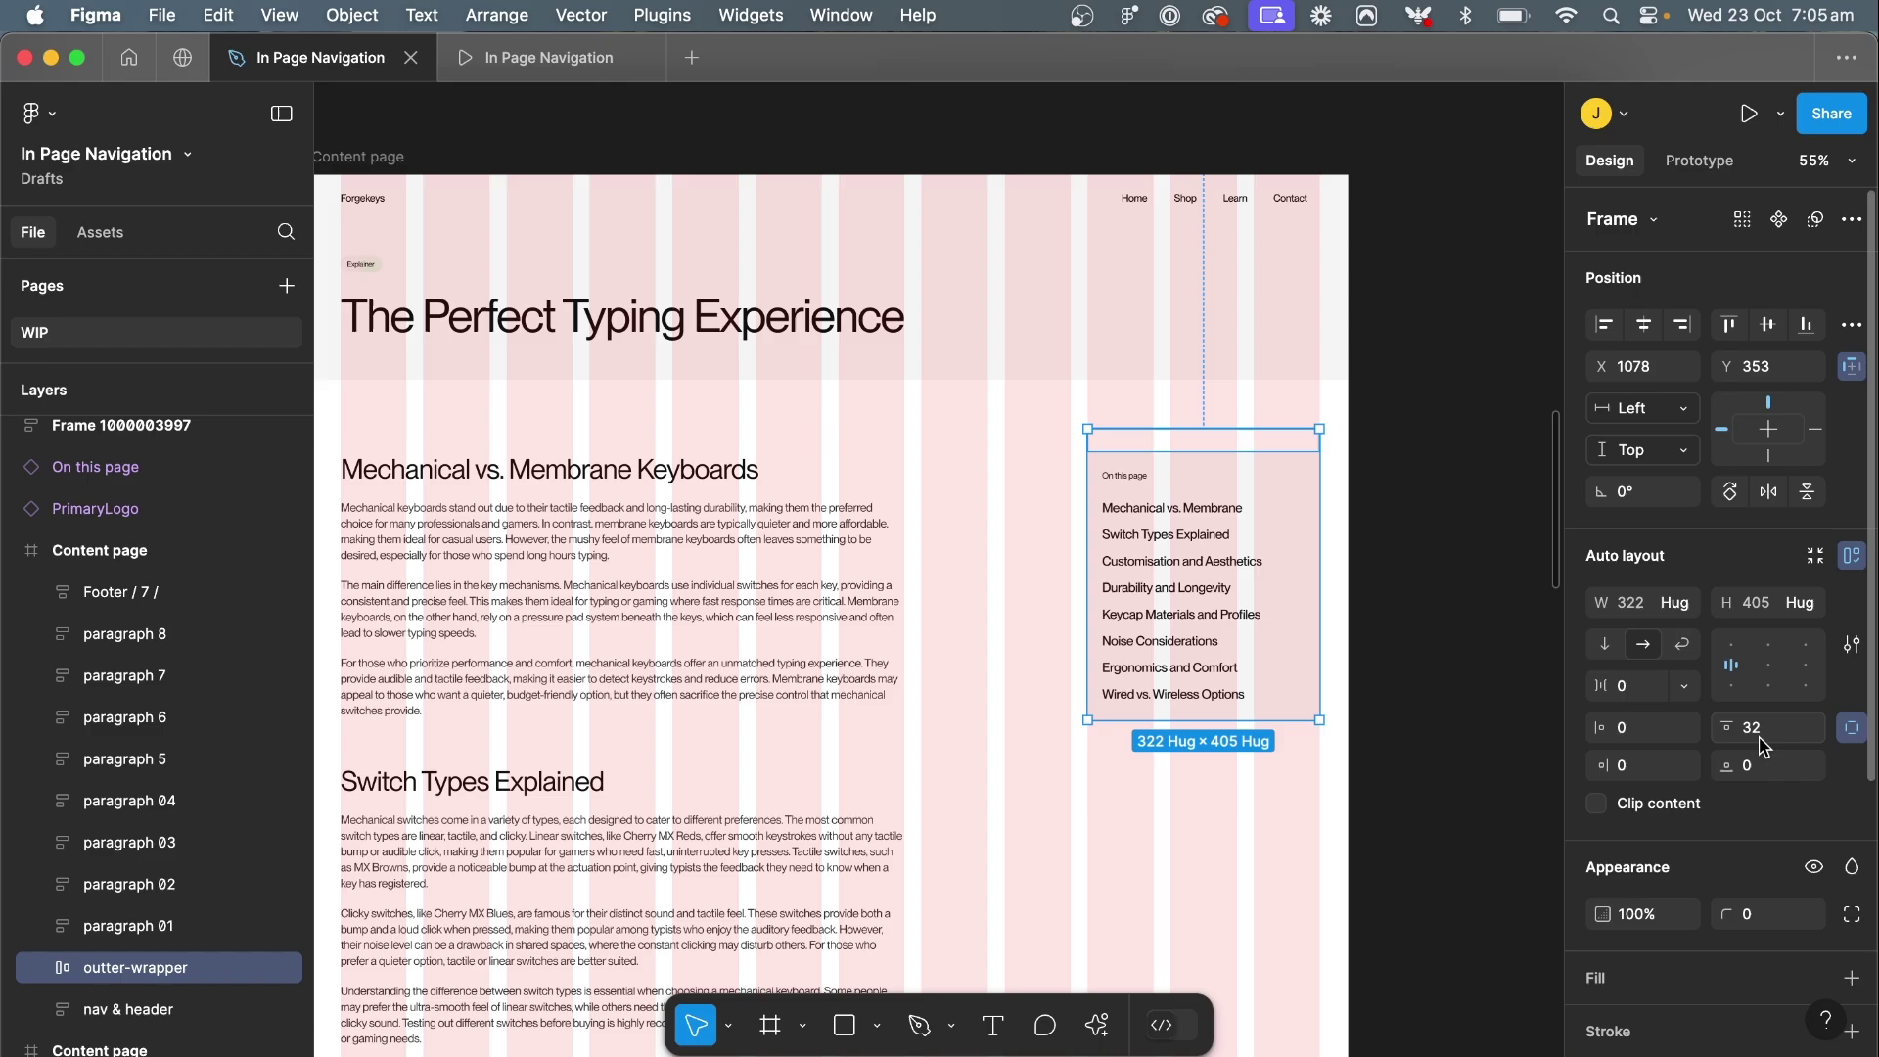
pyautogui.click(1698, 162)
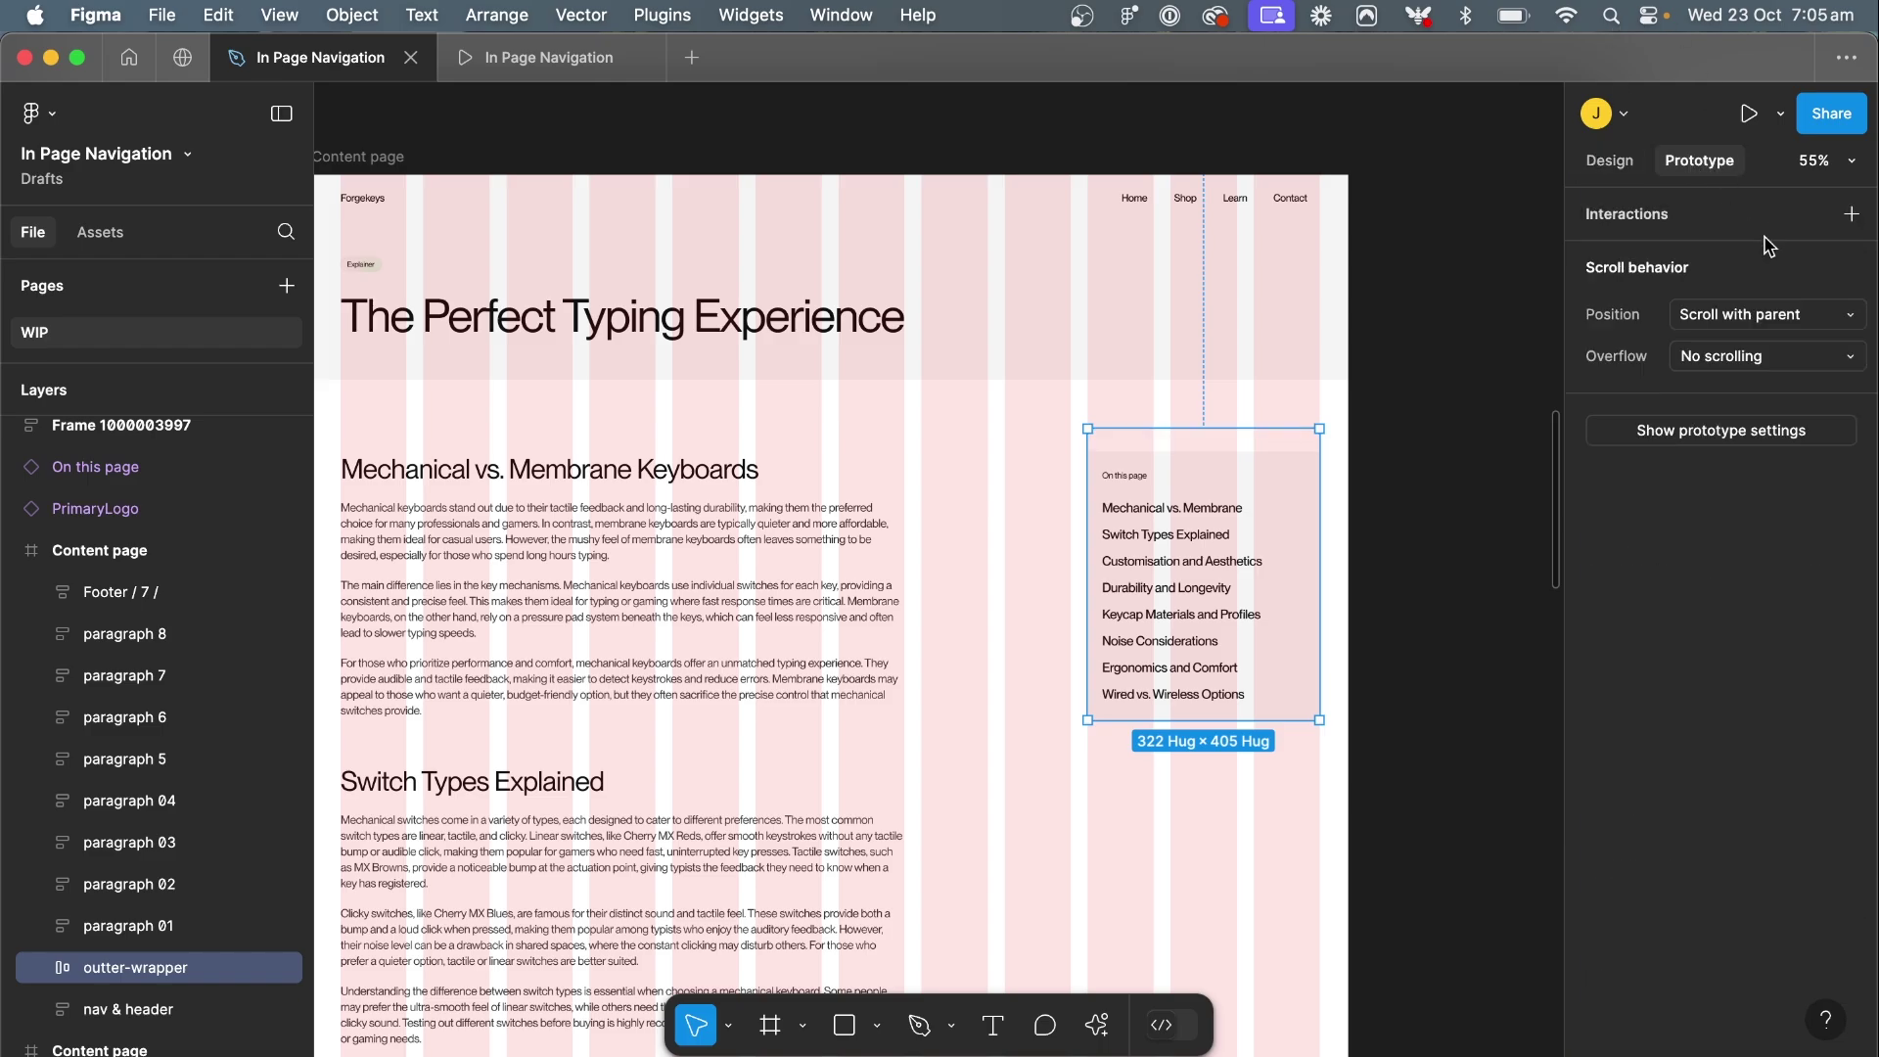
pyautogui.click(1760, 320)
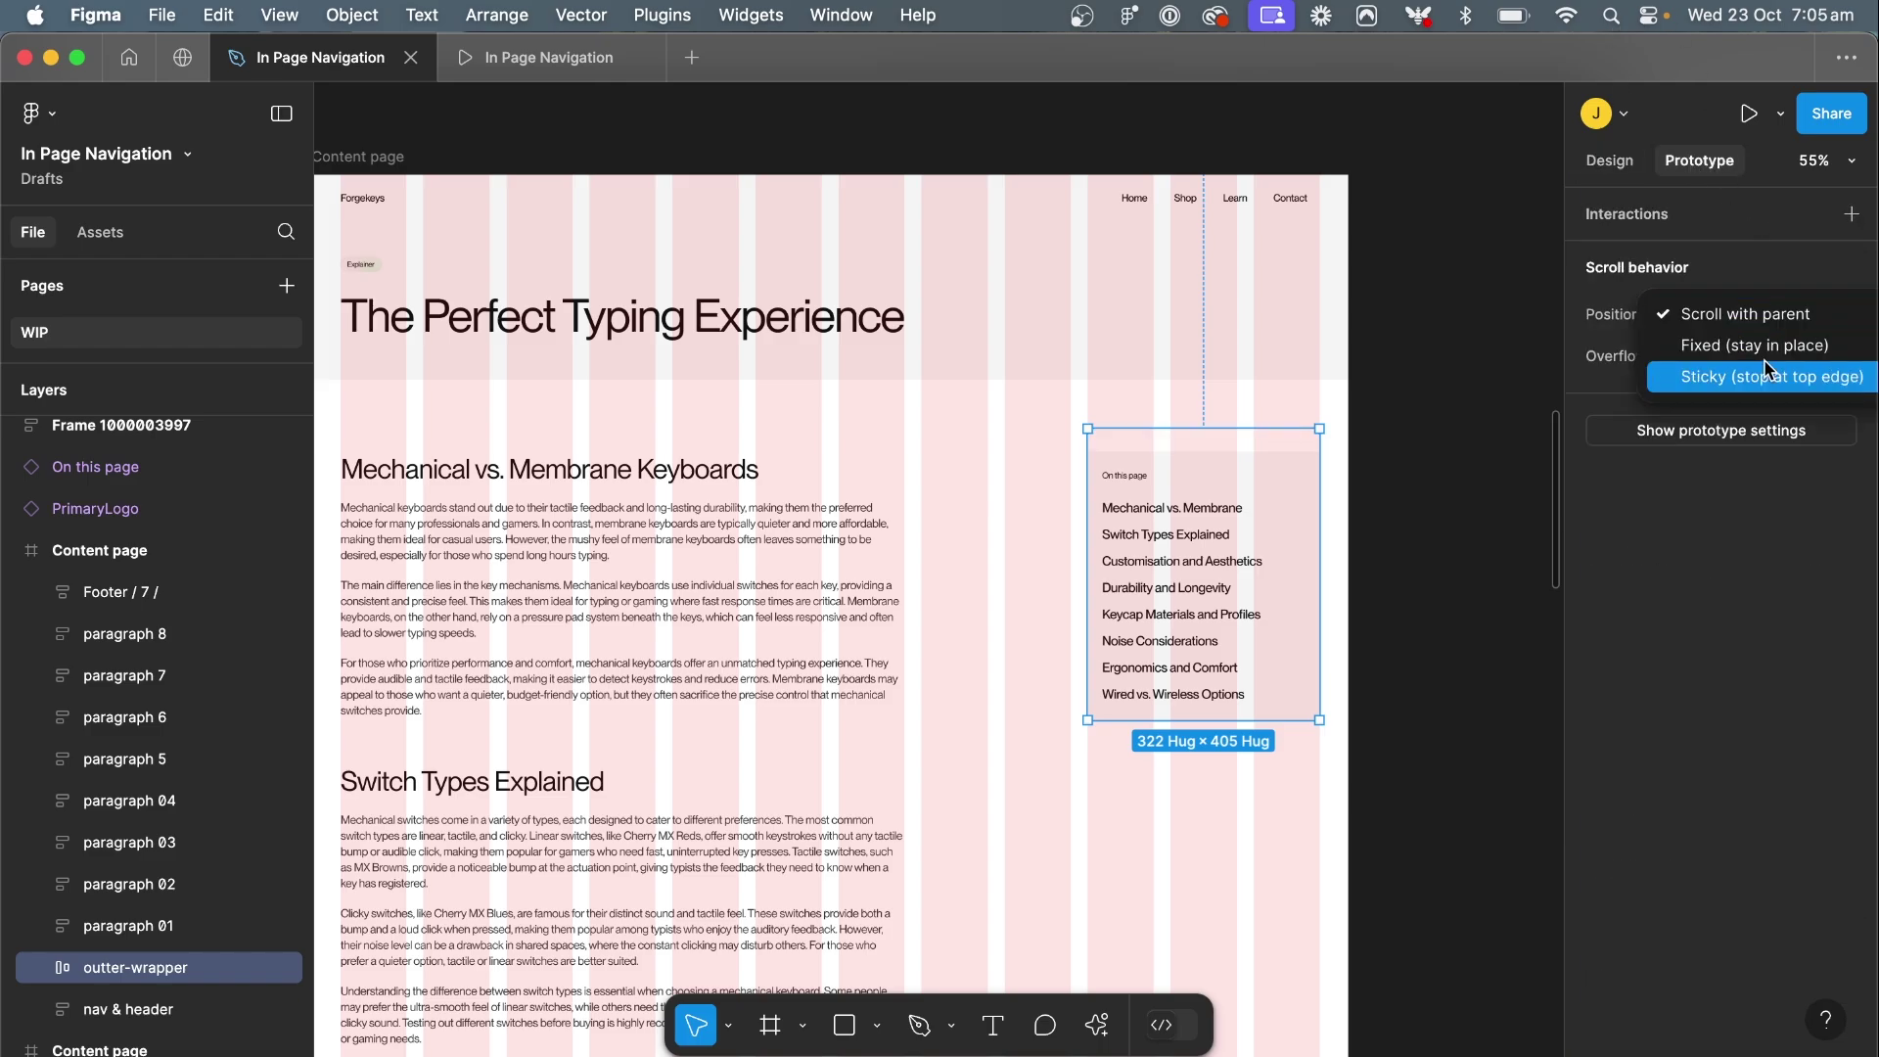
pyautogui.click(1763, 364)
pyautogui.press('Escape')
# Preview the prototype and scroll through the whole article to check the sticky box's spacing from the top edge
pyautogui.click(1747, 114)
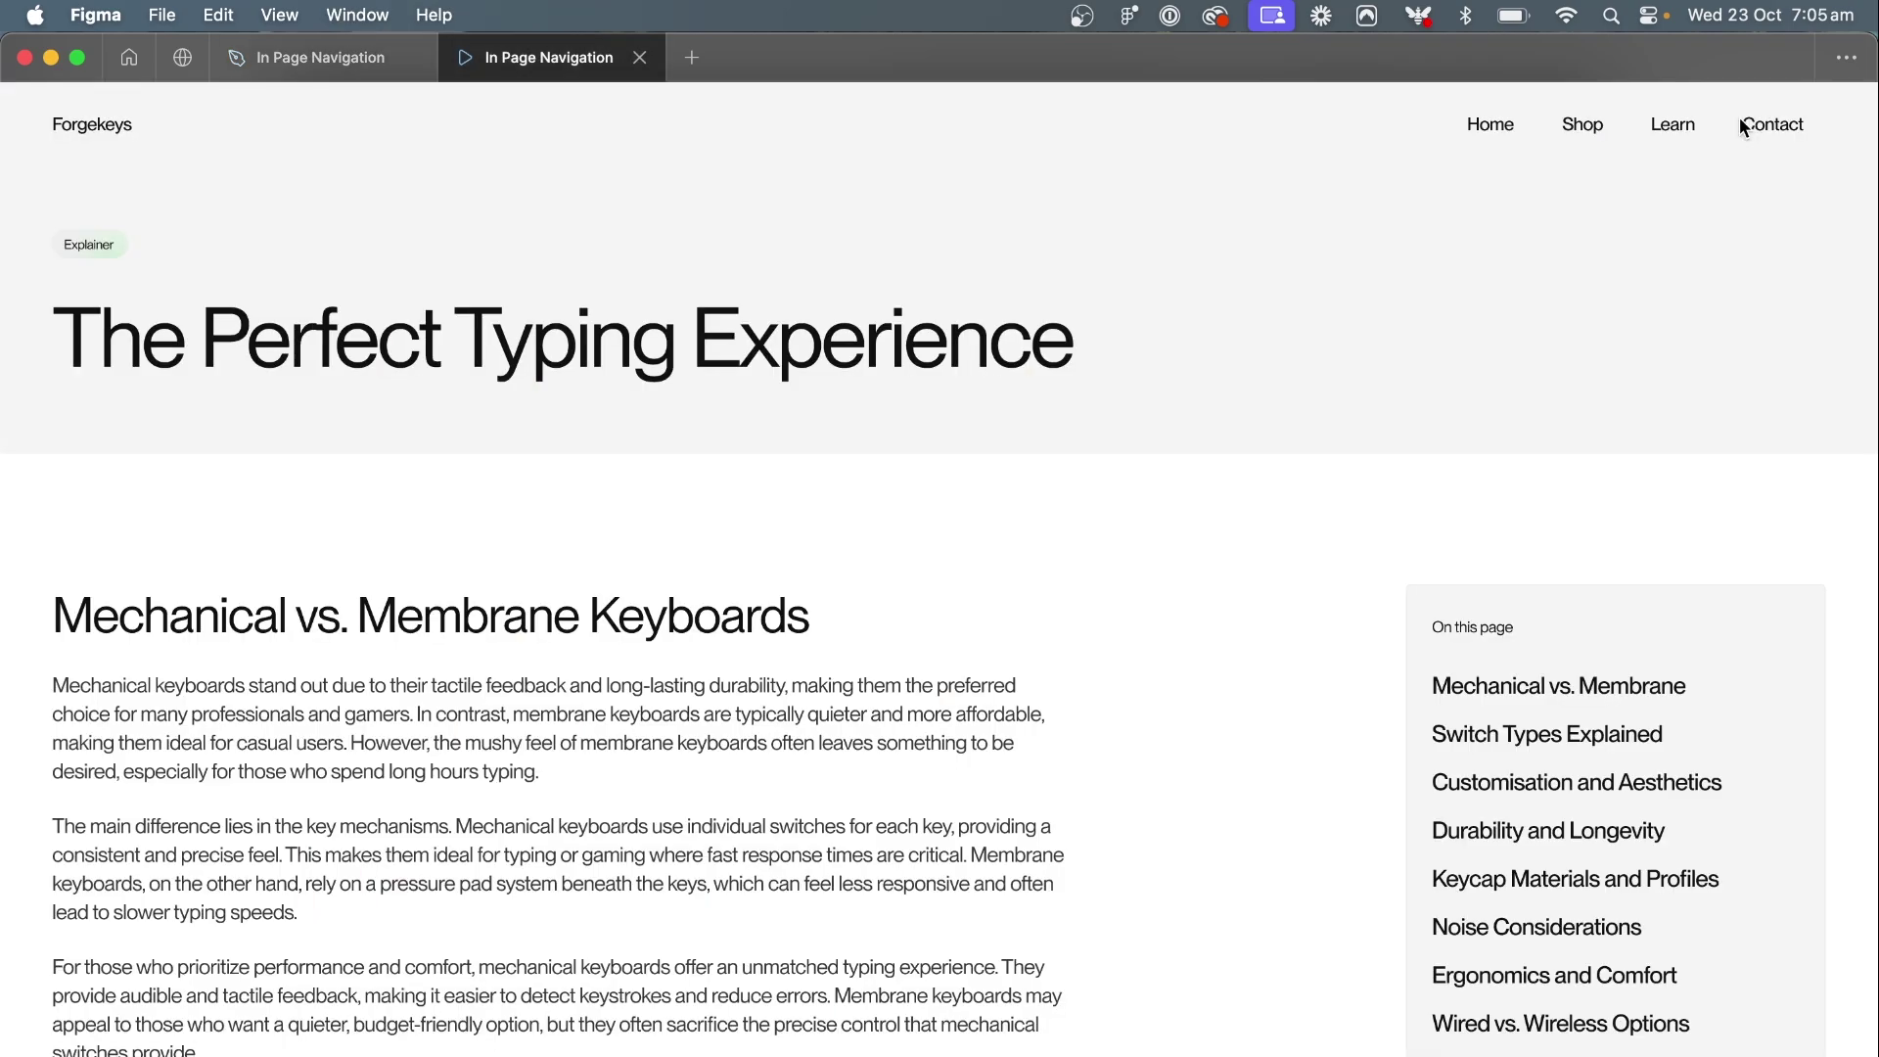
pyautogui.scroll(-5, 1217, 546)
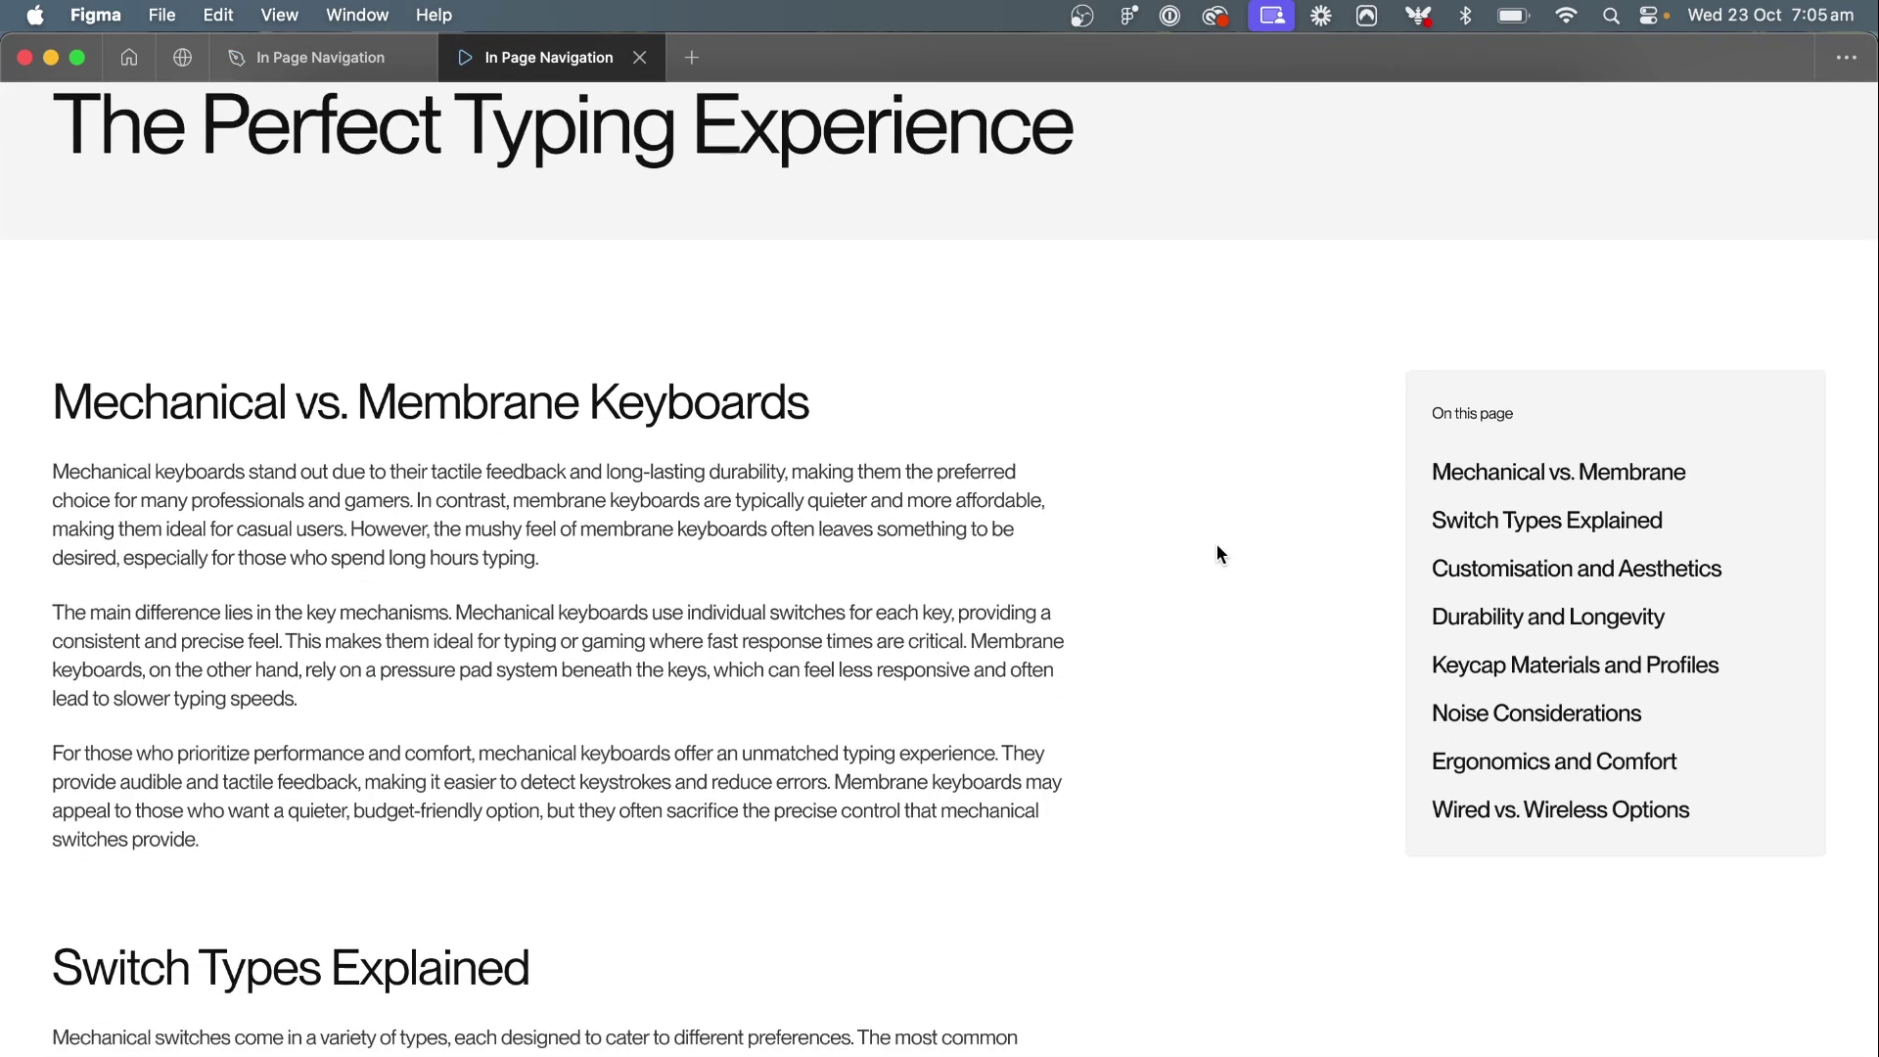
pyautogui.scroll(-1, 1215, 543)
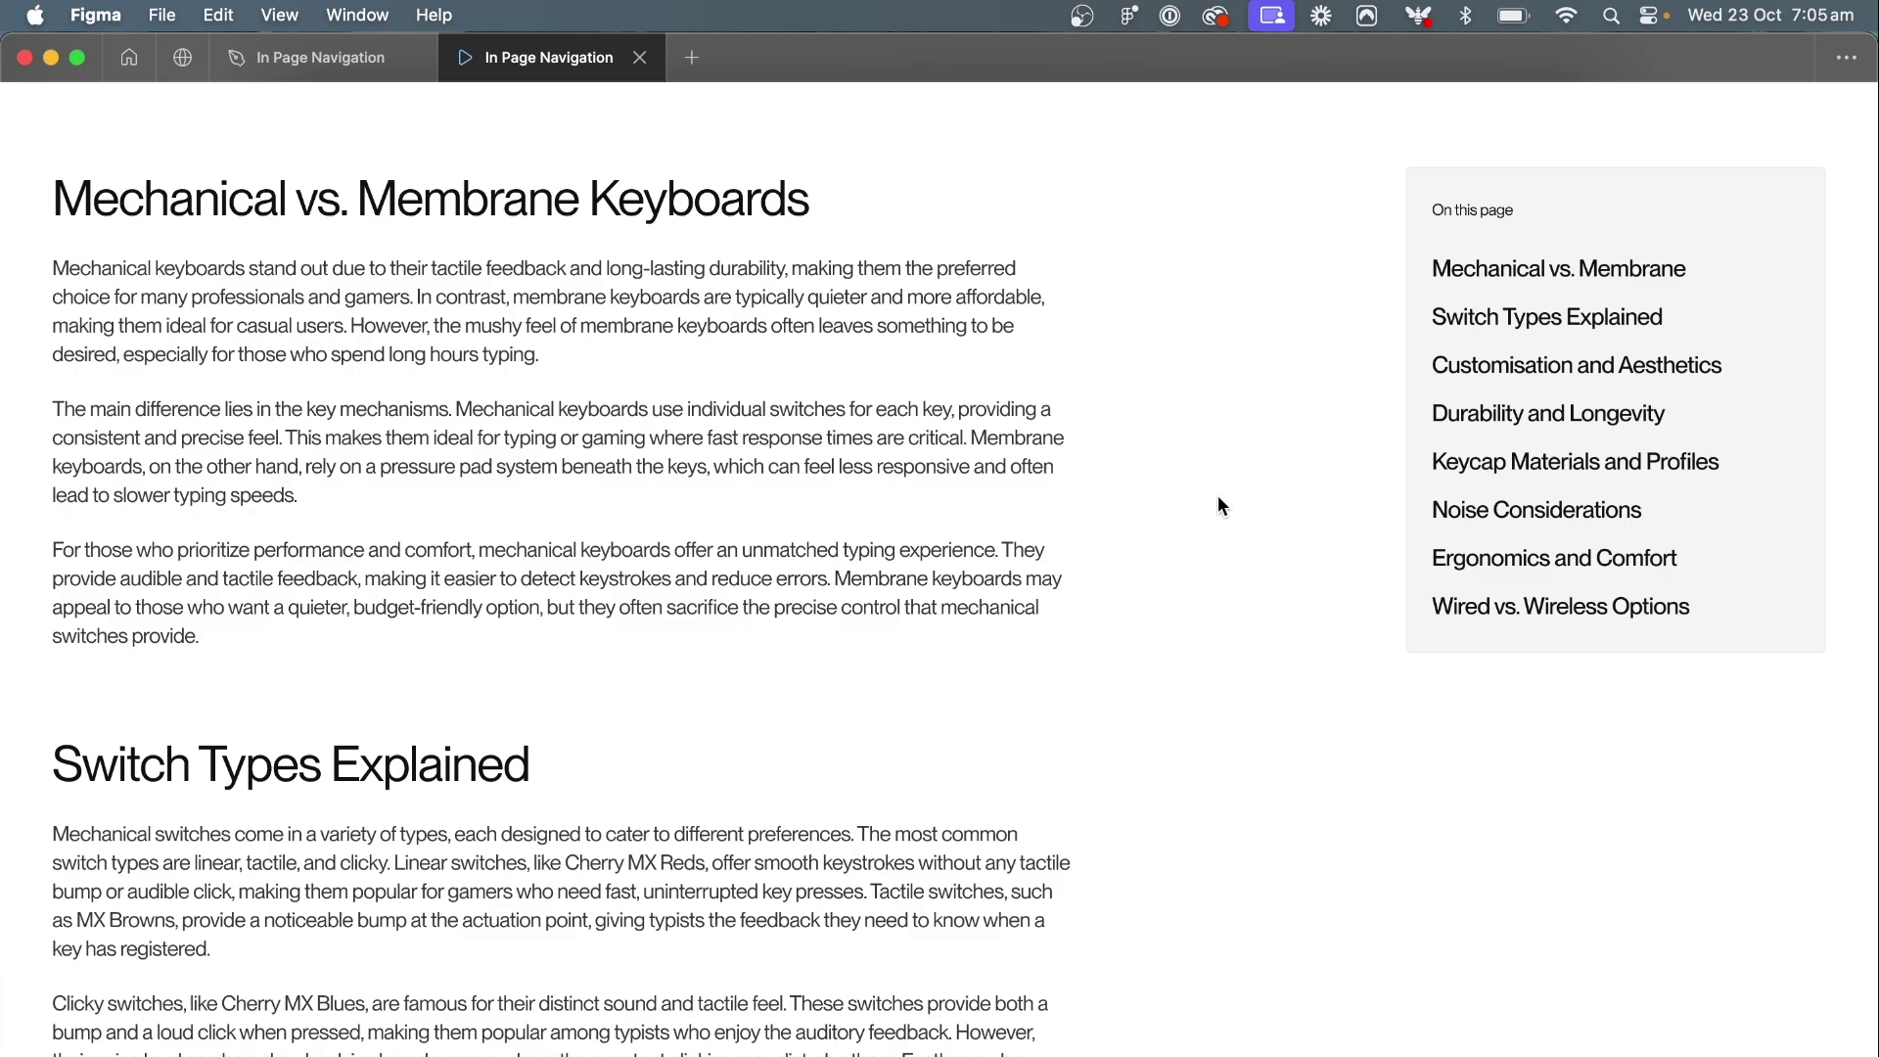
pyautogui.scroll(-1, 1282, 388)
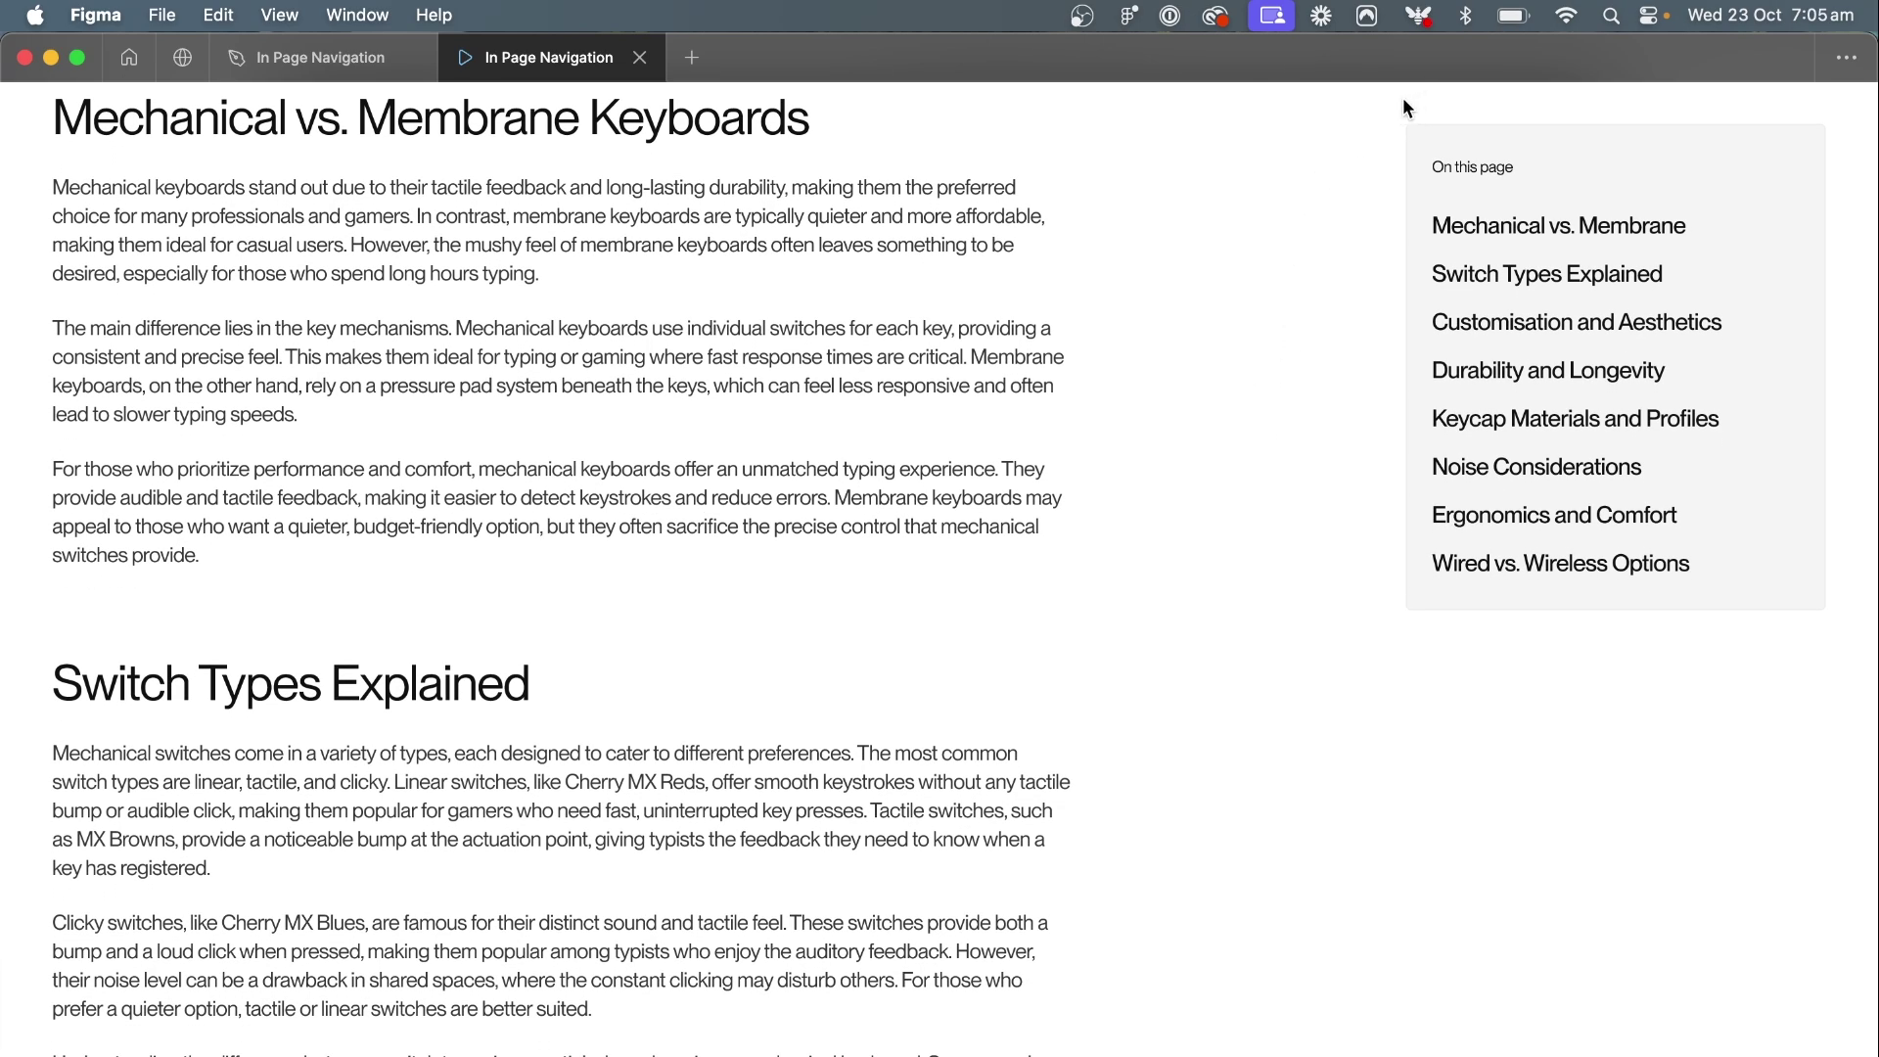
pyautogui.scroll(-4, 1299, 356)
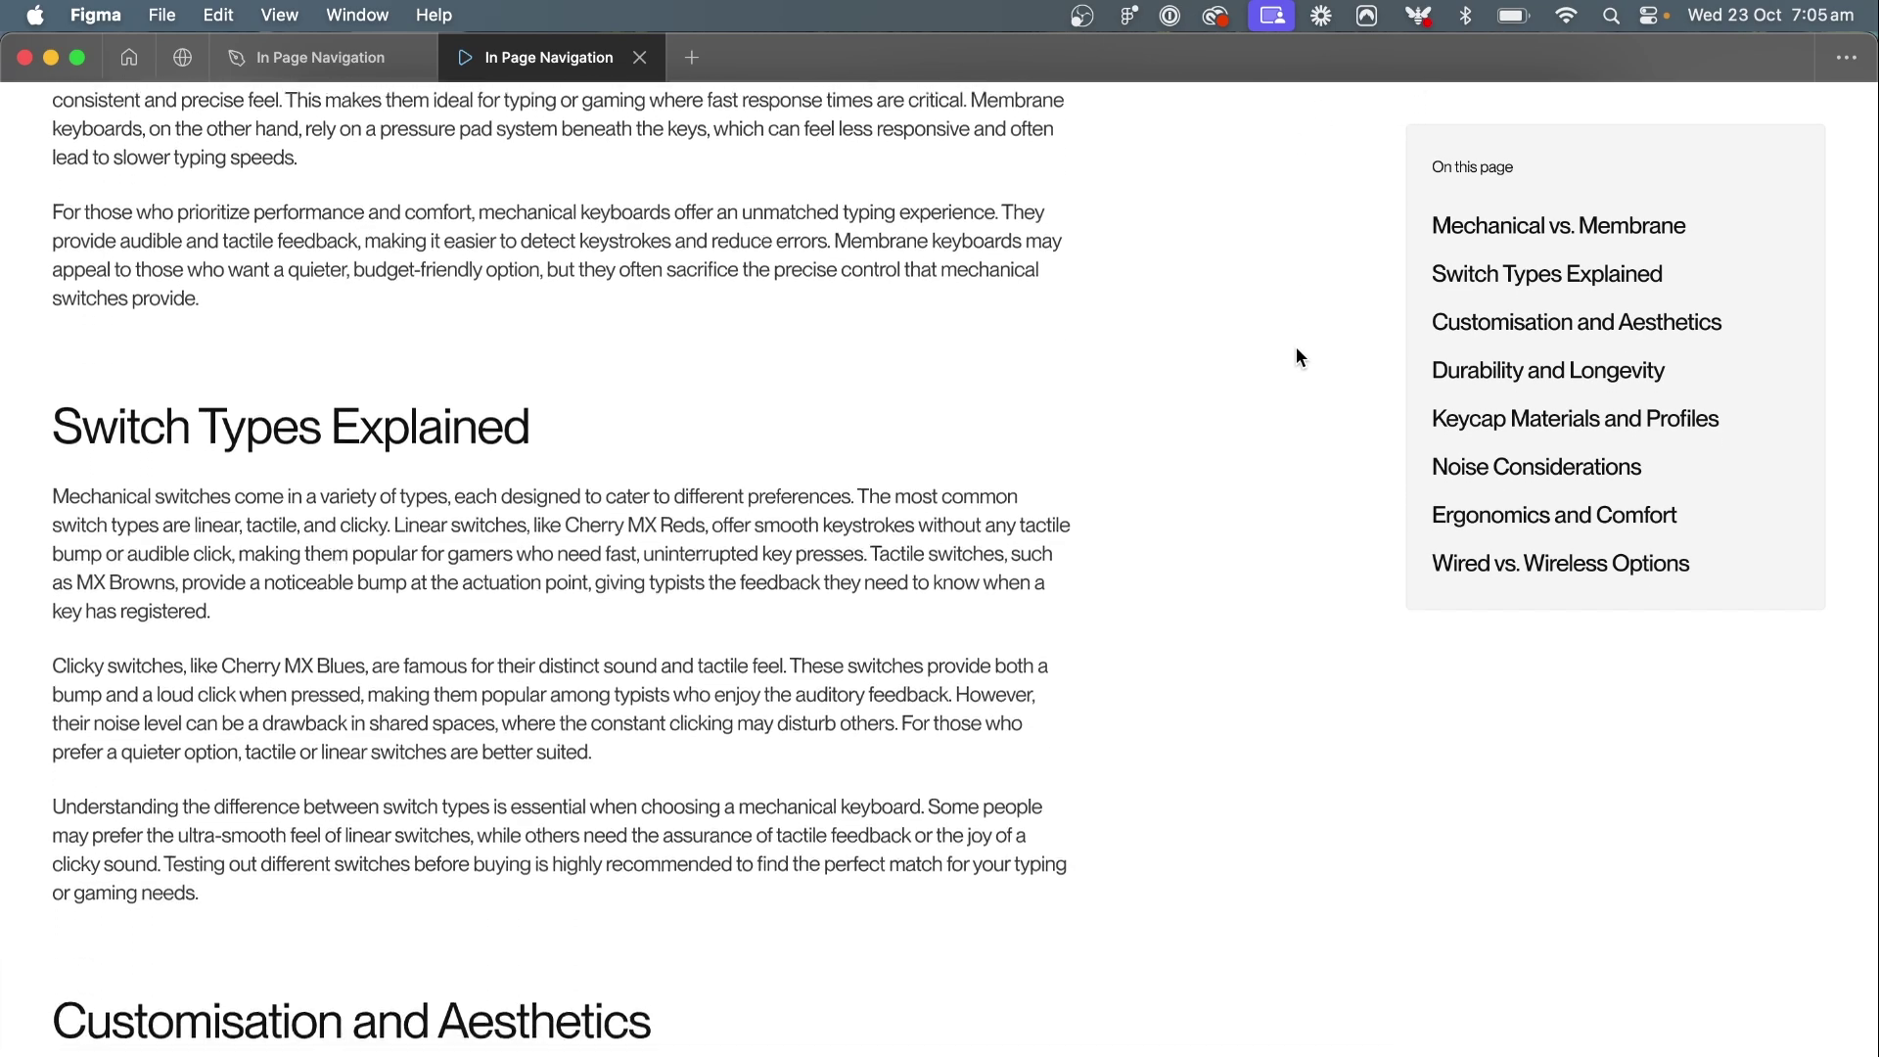
pyautogui.scroll(-2, 1288, 356)
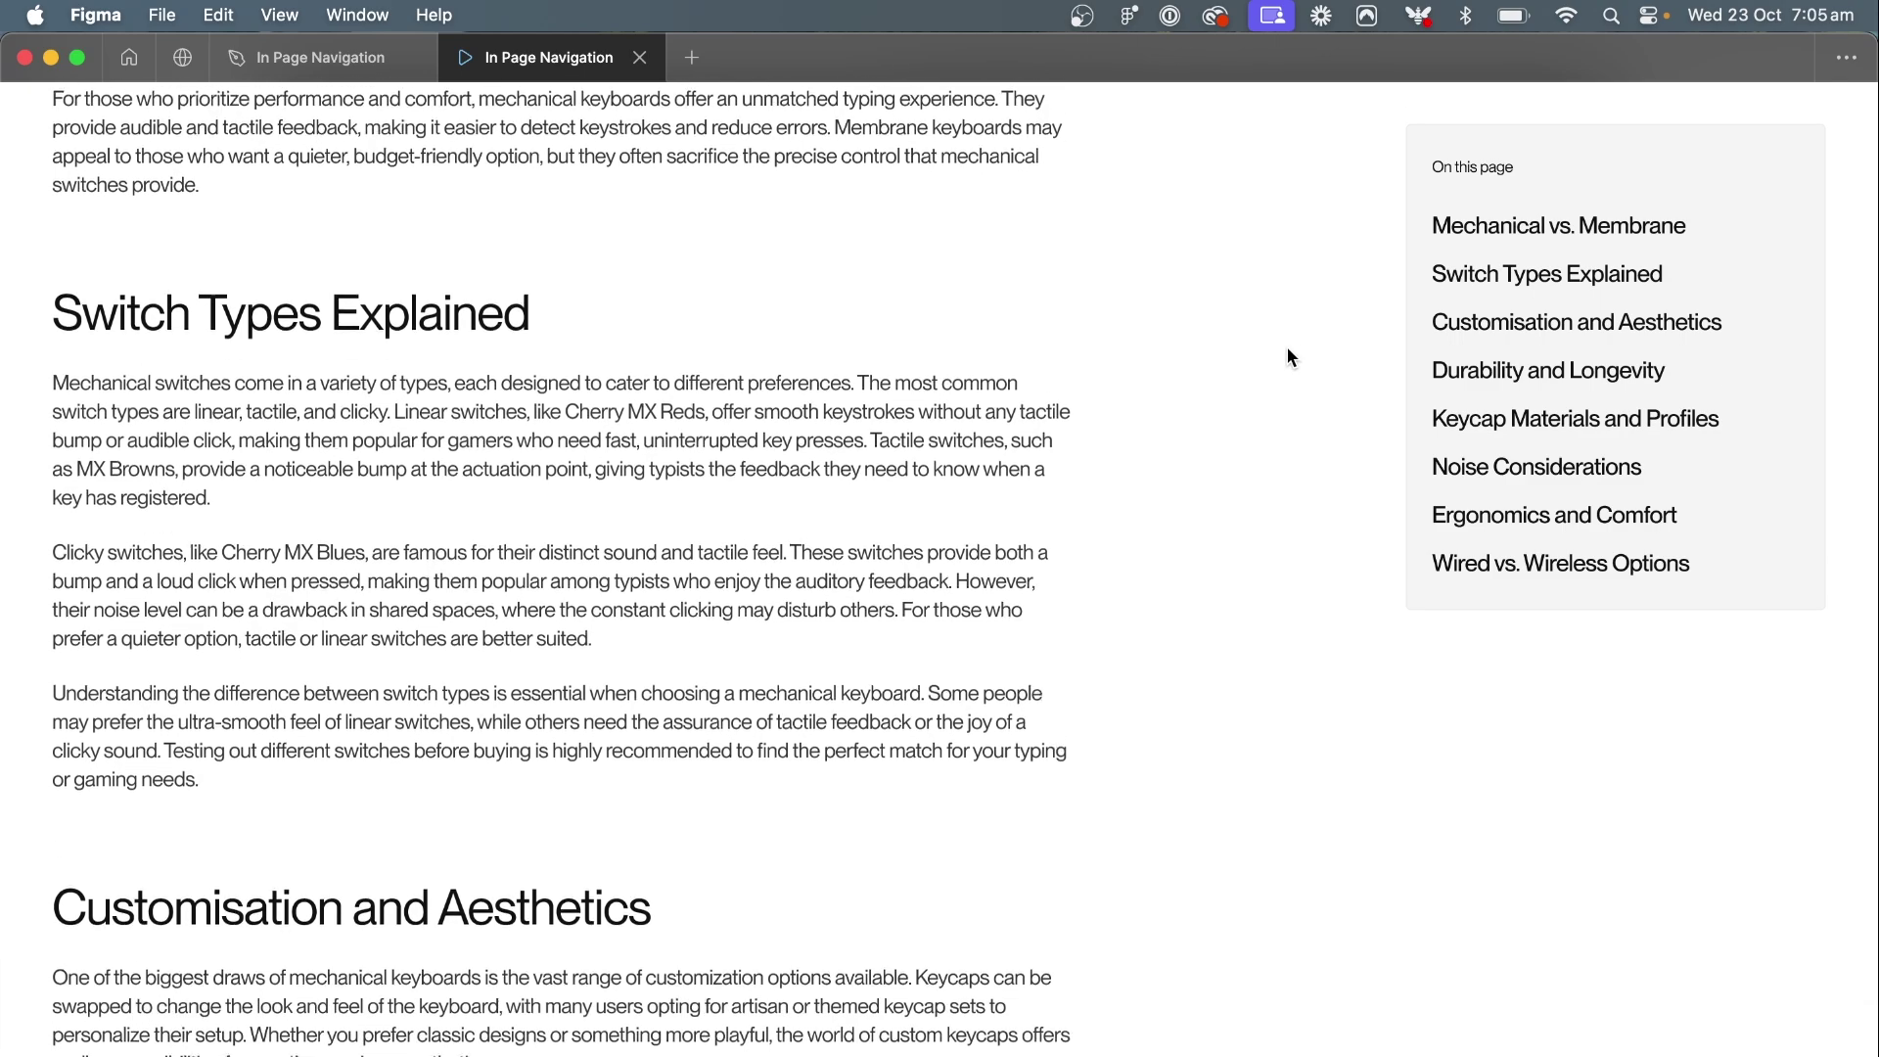
pyautogui.scroll(-3, 1288, 356)
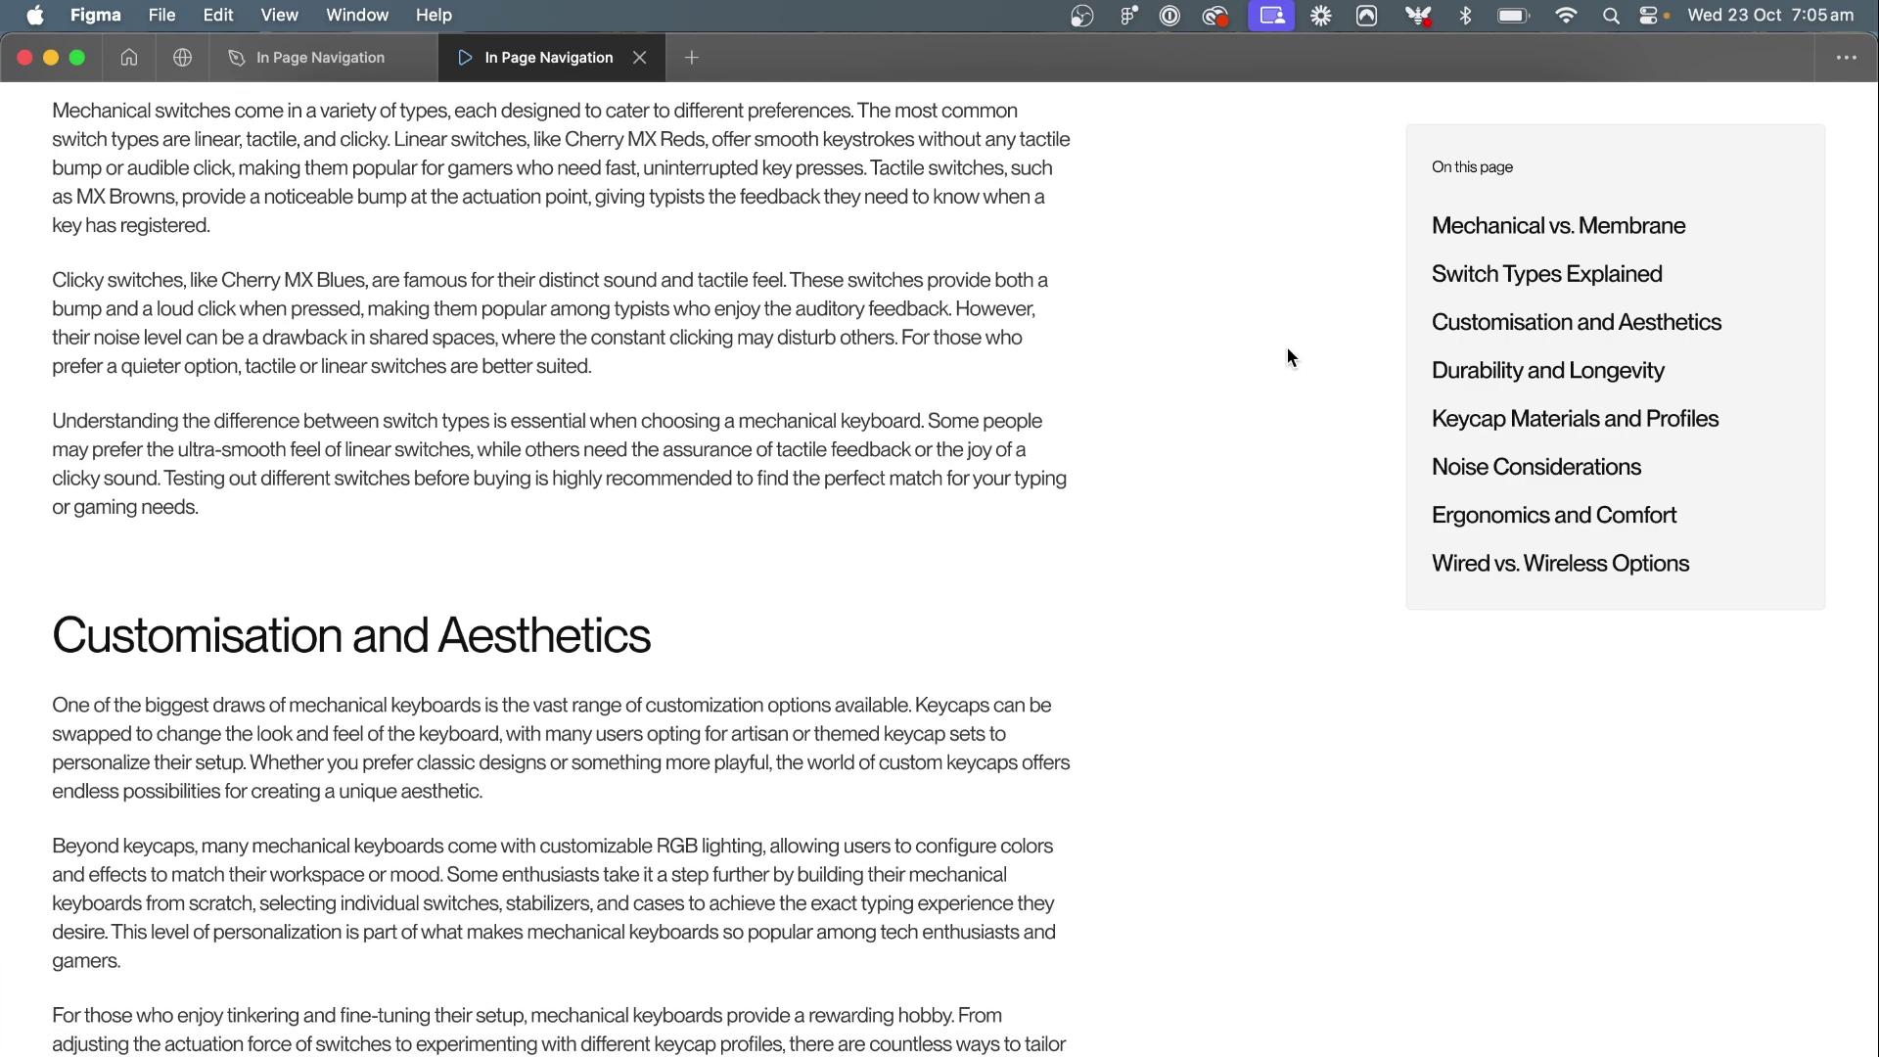
pyautogui.scroll(-2, 1288, 356)
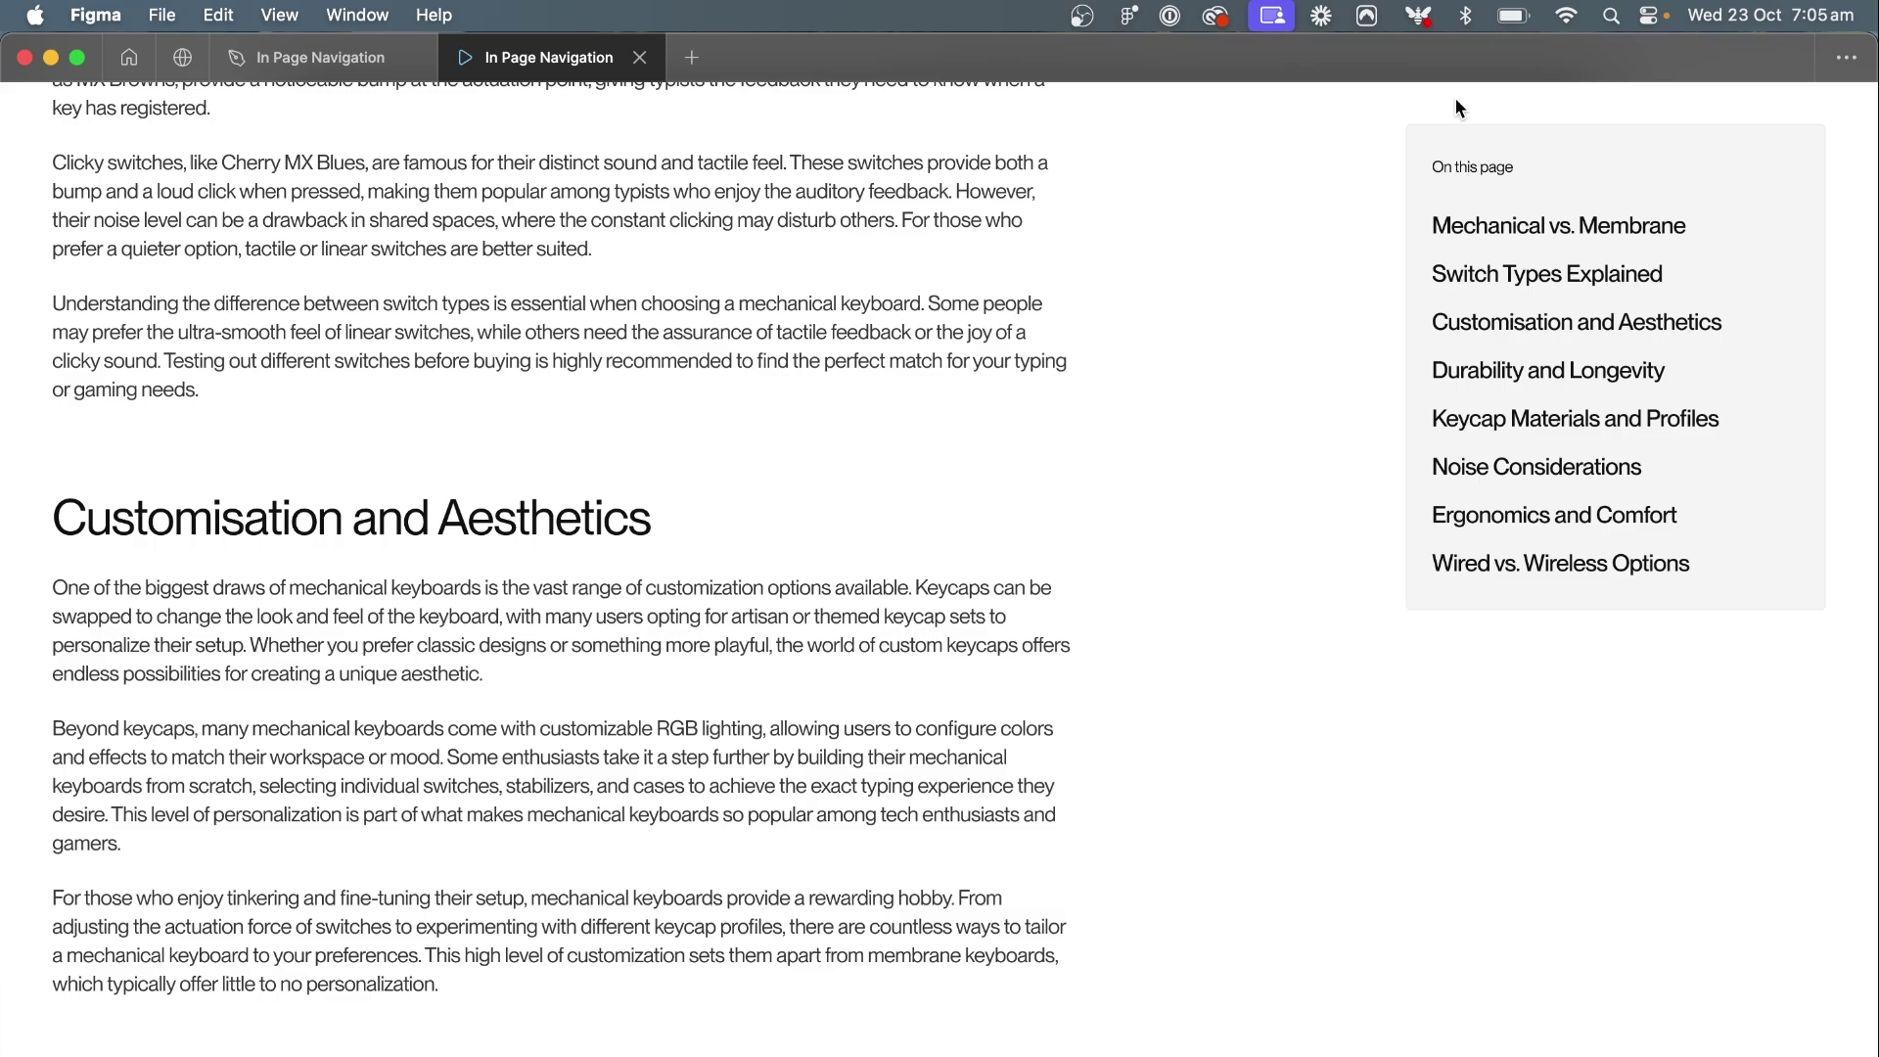
pyautogui.scroll(-1, 1390, 137)
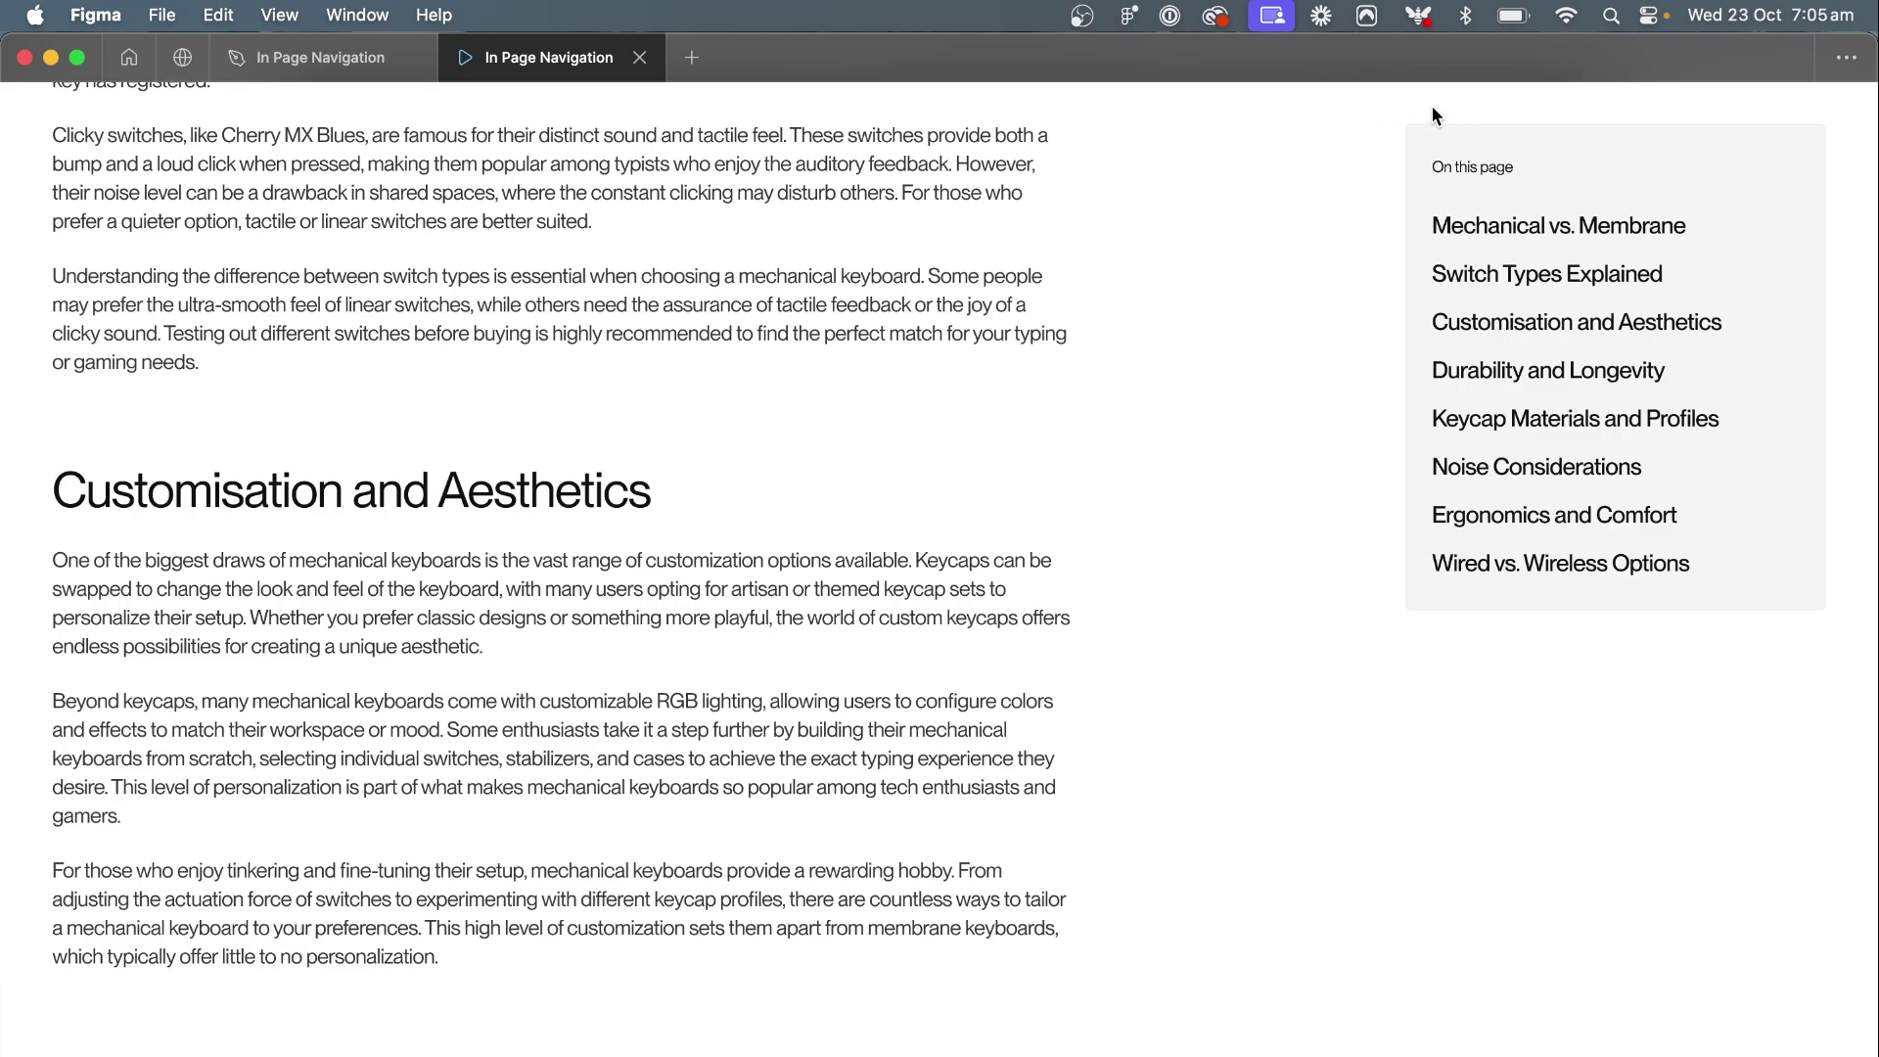
pyautogui.scroll(-1, 1309, 492)
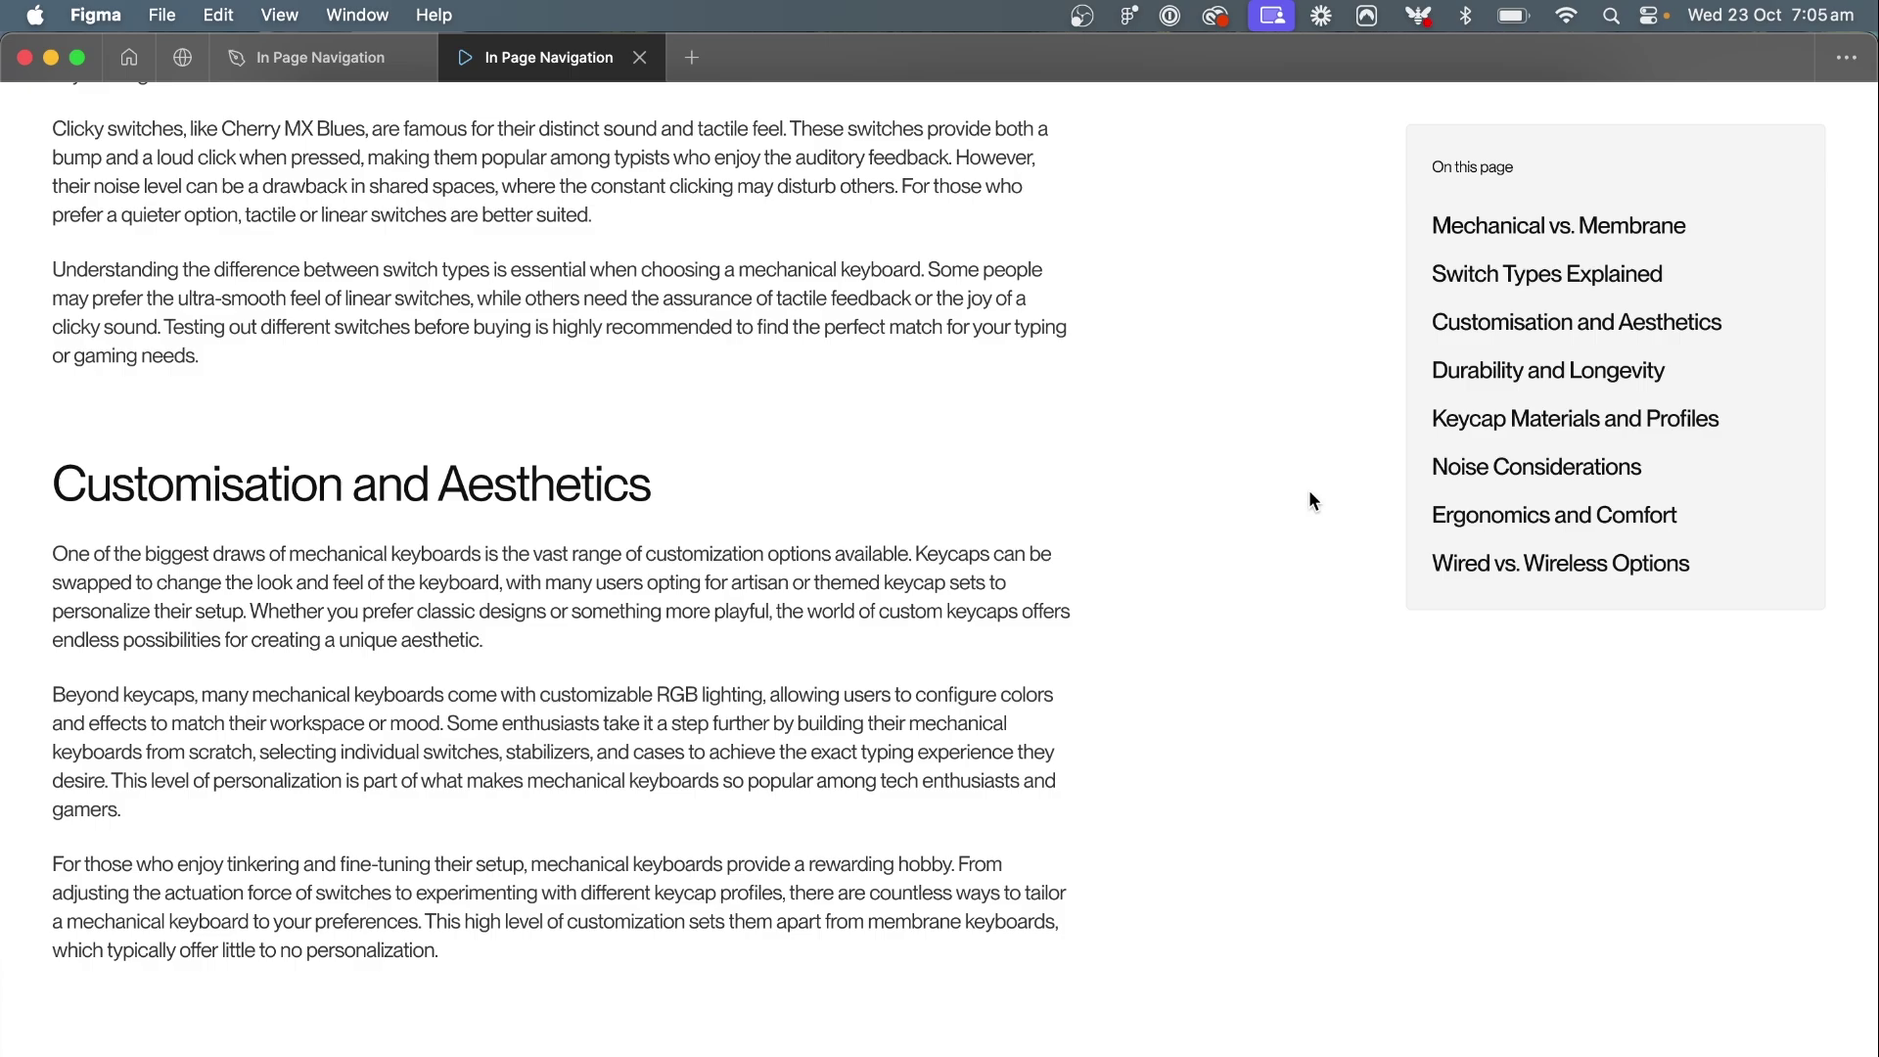
pyautogui.scroll(-5, 1309, 492)
pyautogui.scroll(-12, 1309, 499)
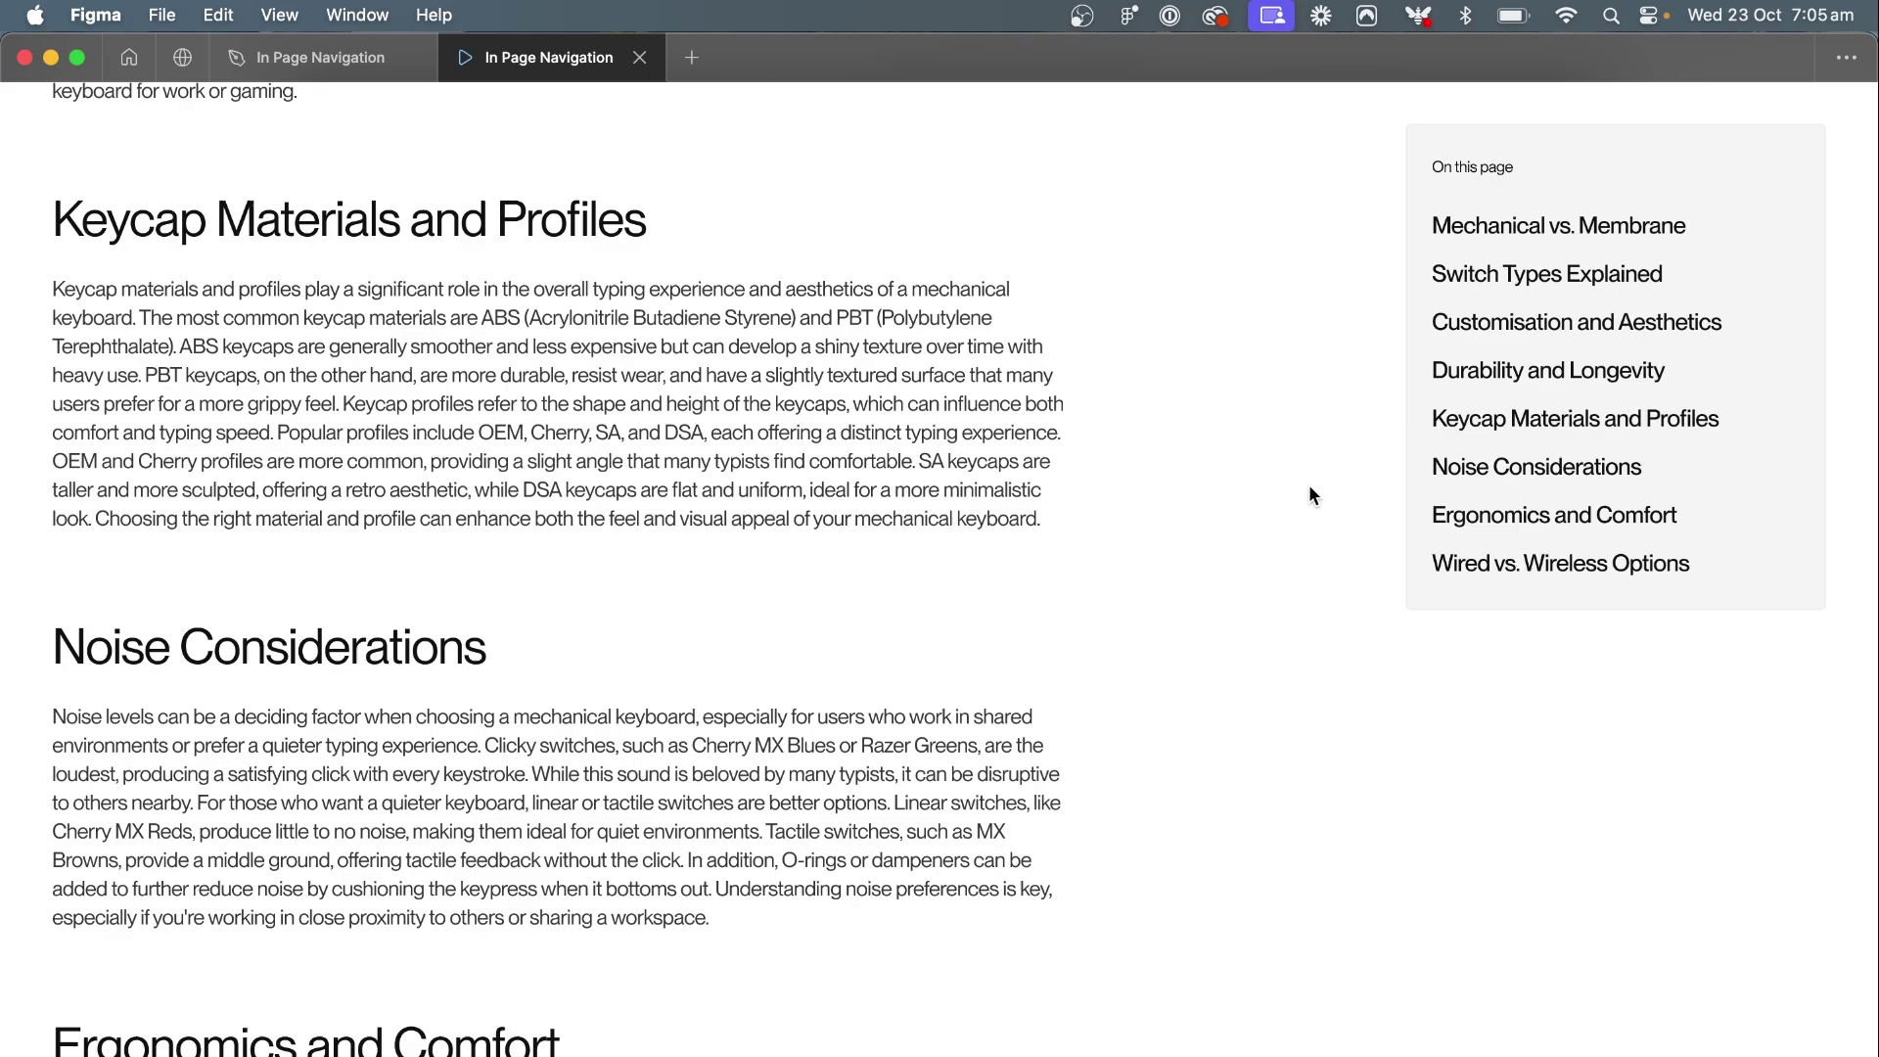
pyautogui.scroll(-14, 1312, 494)
pyautogui.scroll(20, 1309, 494)
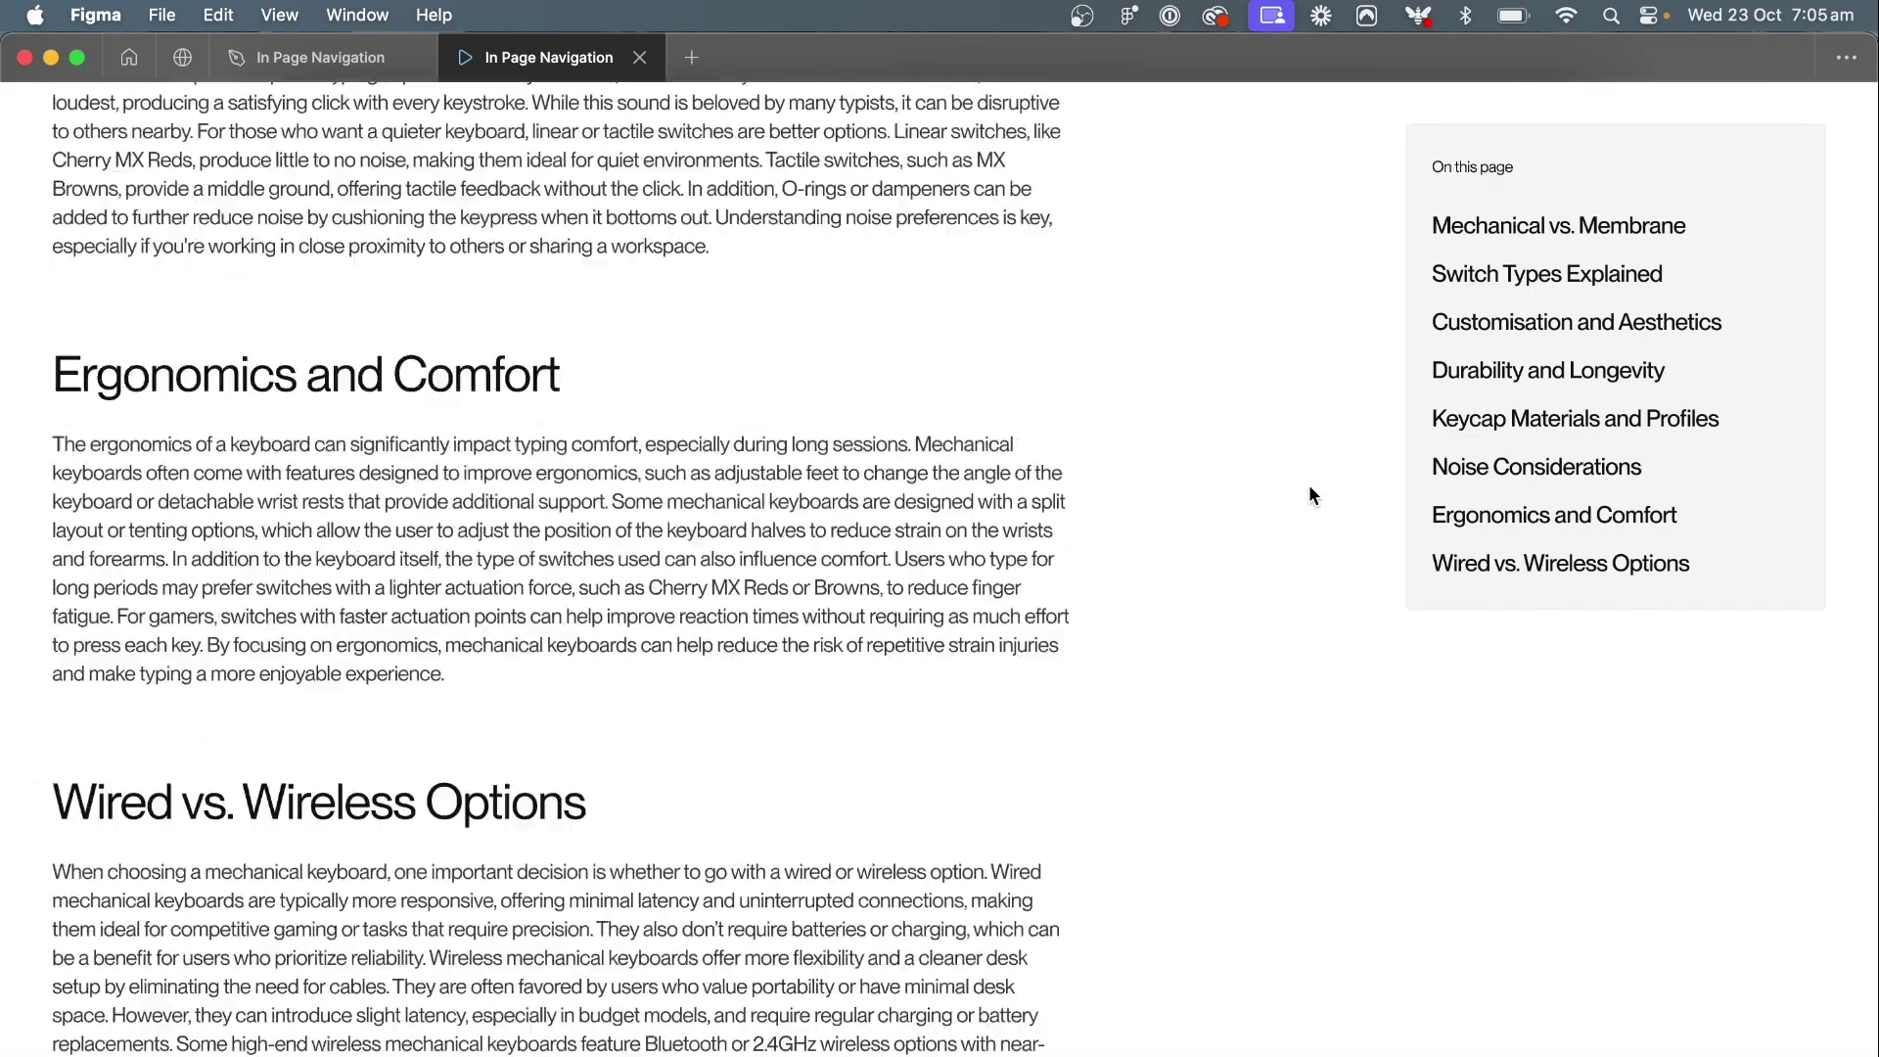
pyautogui.scroll(-2, 1312, 494)
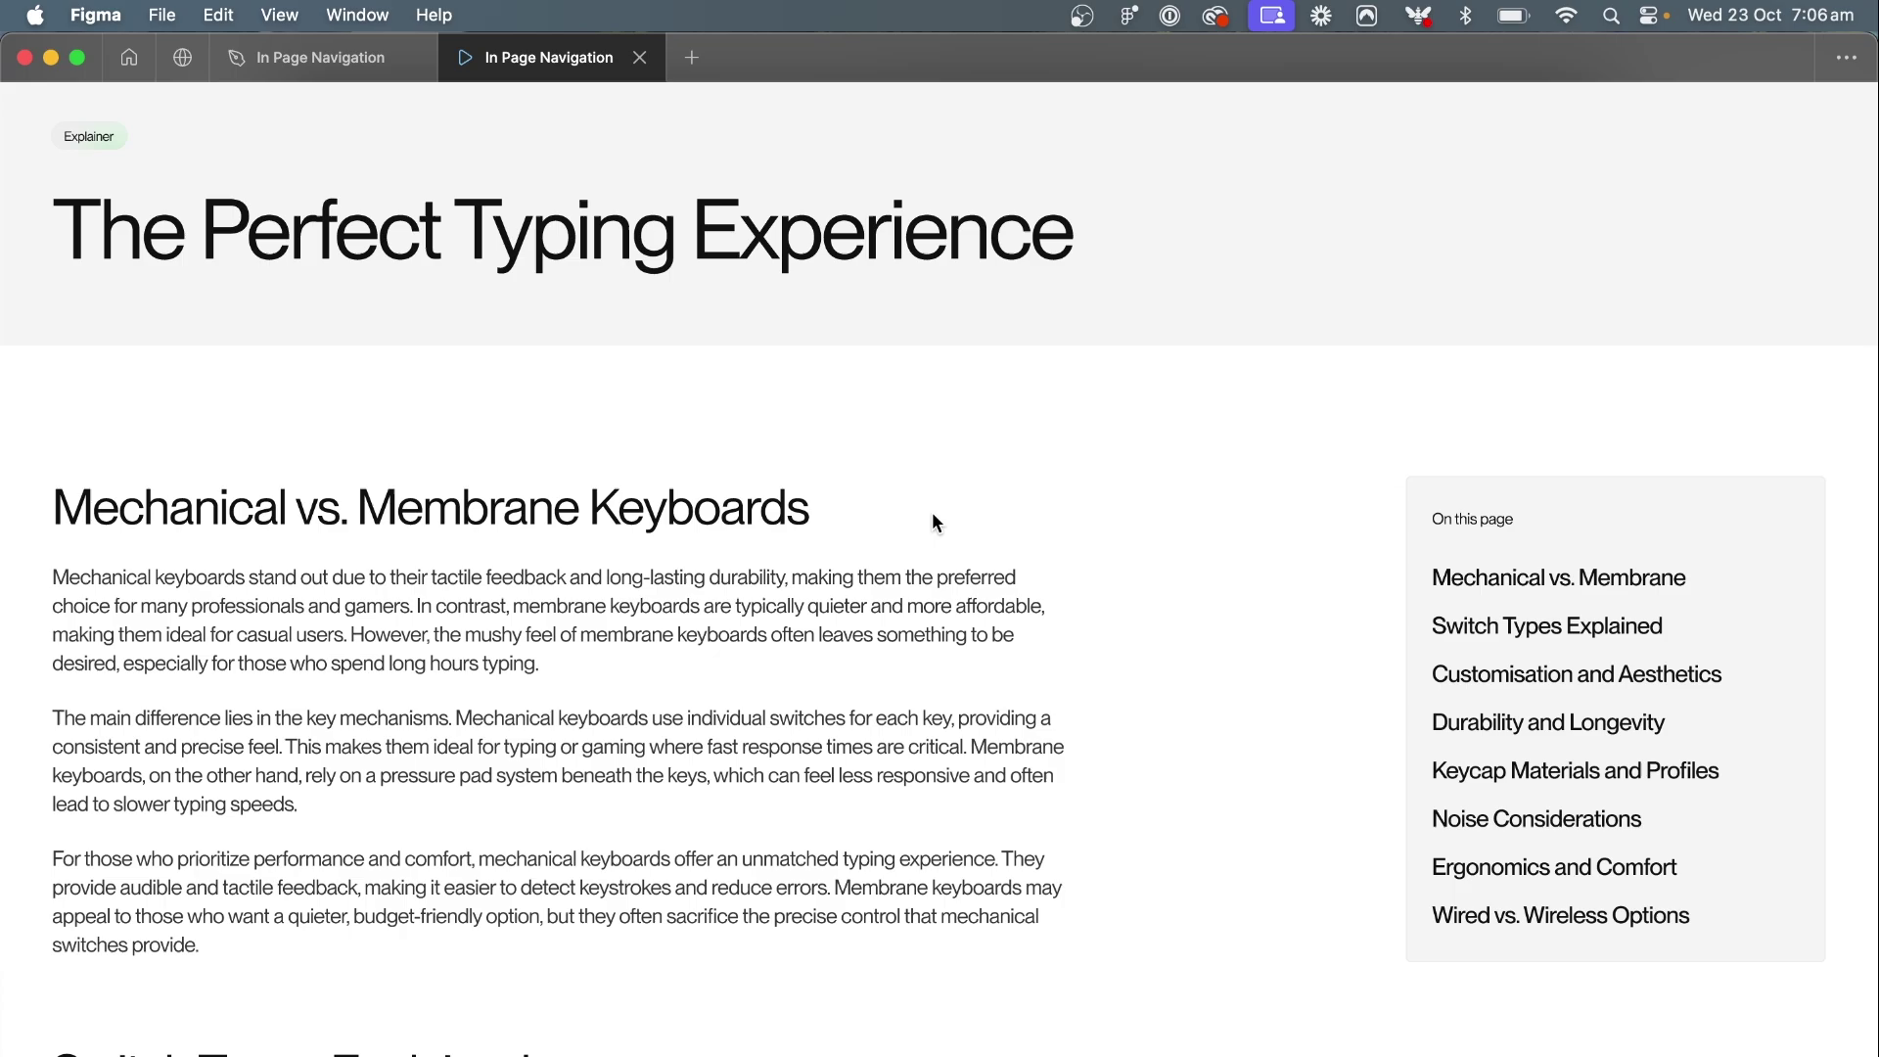
# Return to the design file and inspect the article's section frames one by one against their paragraph layer names
pyautogui.click(320, 57)
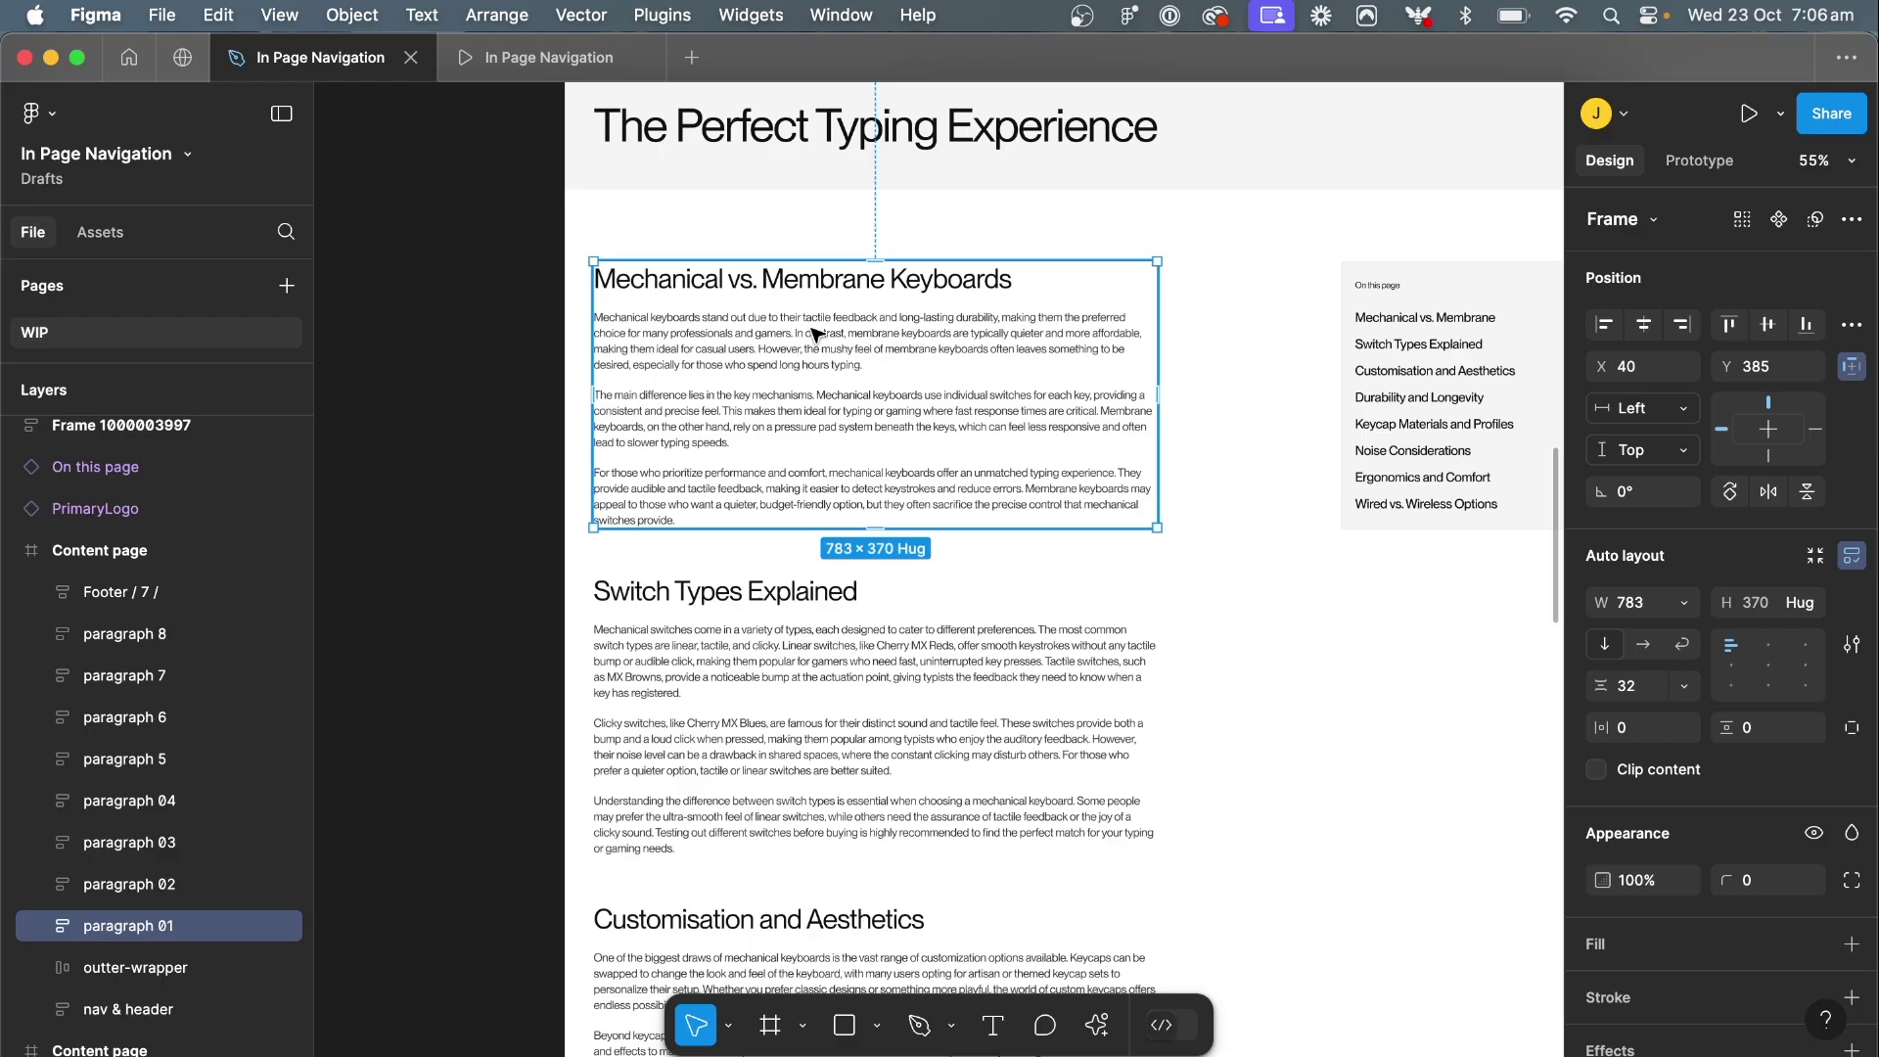
pyautogui.scroll(-3, 786, 373)
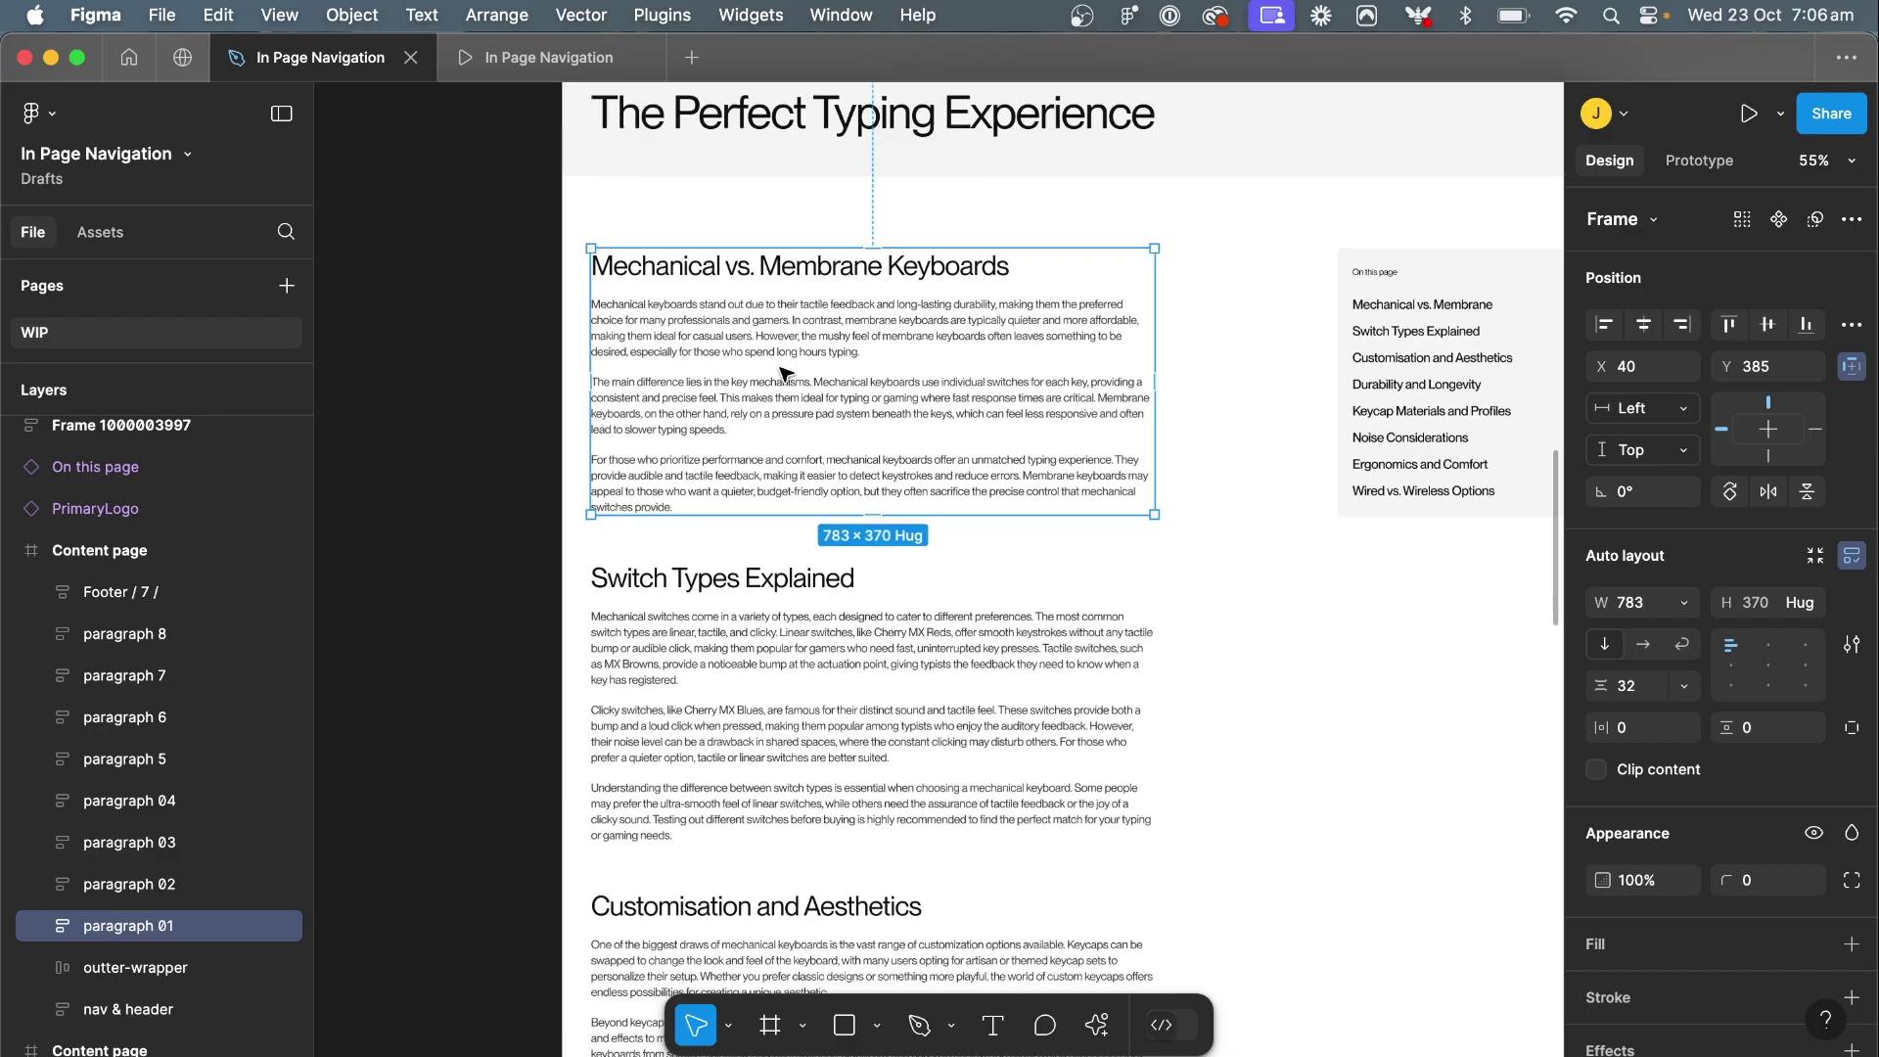
pyautogui.click(587, 656)
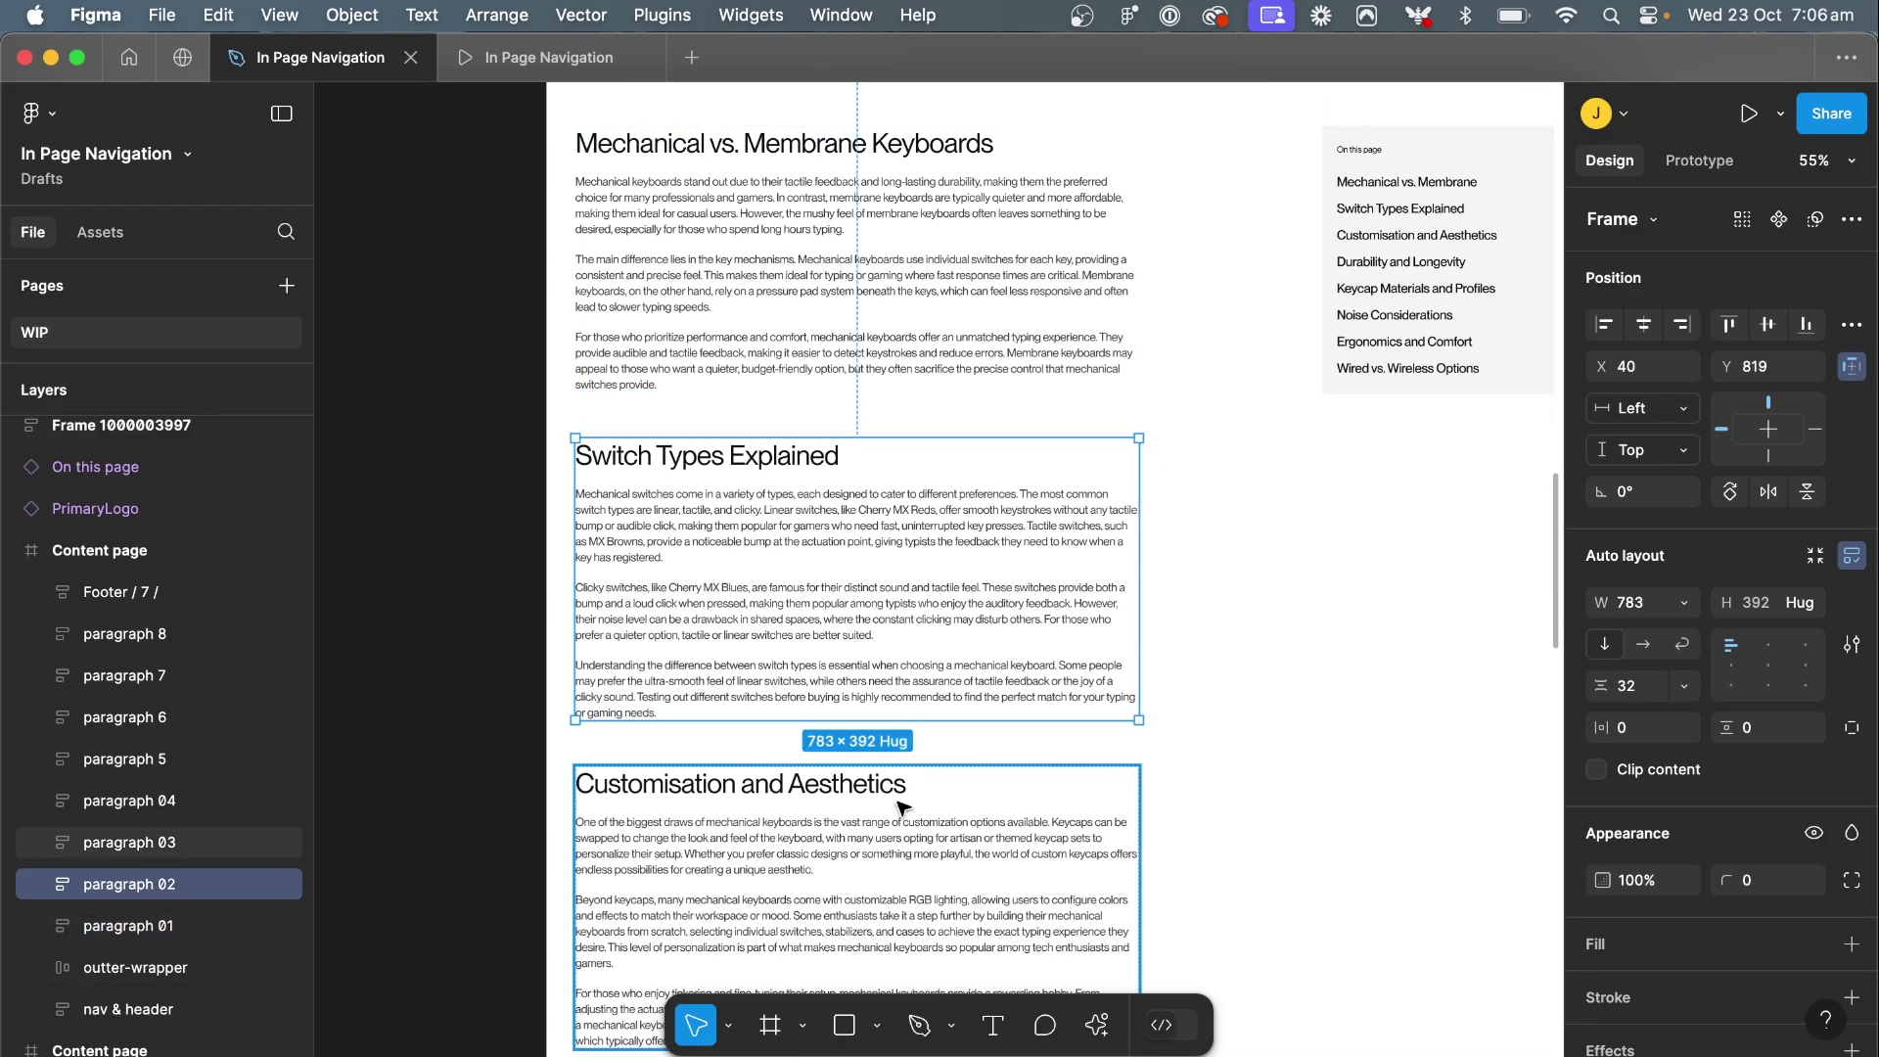
pyautogui.scroll(-4, 900, 805)
pyautogui.click(889, 686)
pyautogui.scroll(8, 886, 685)
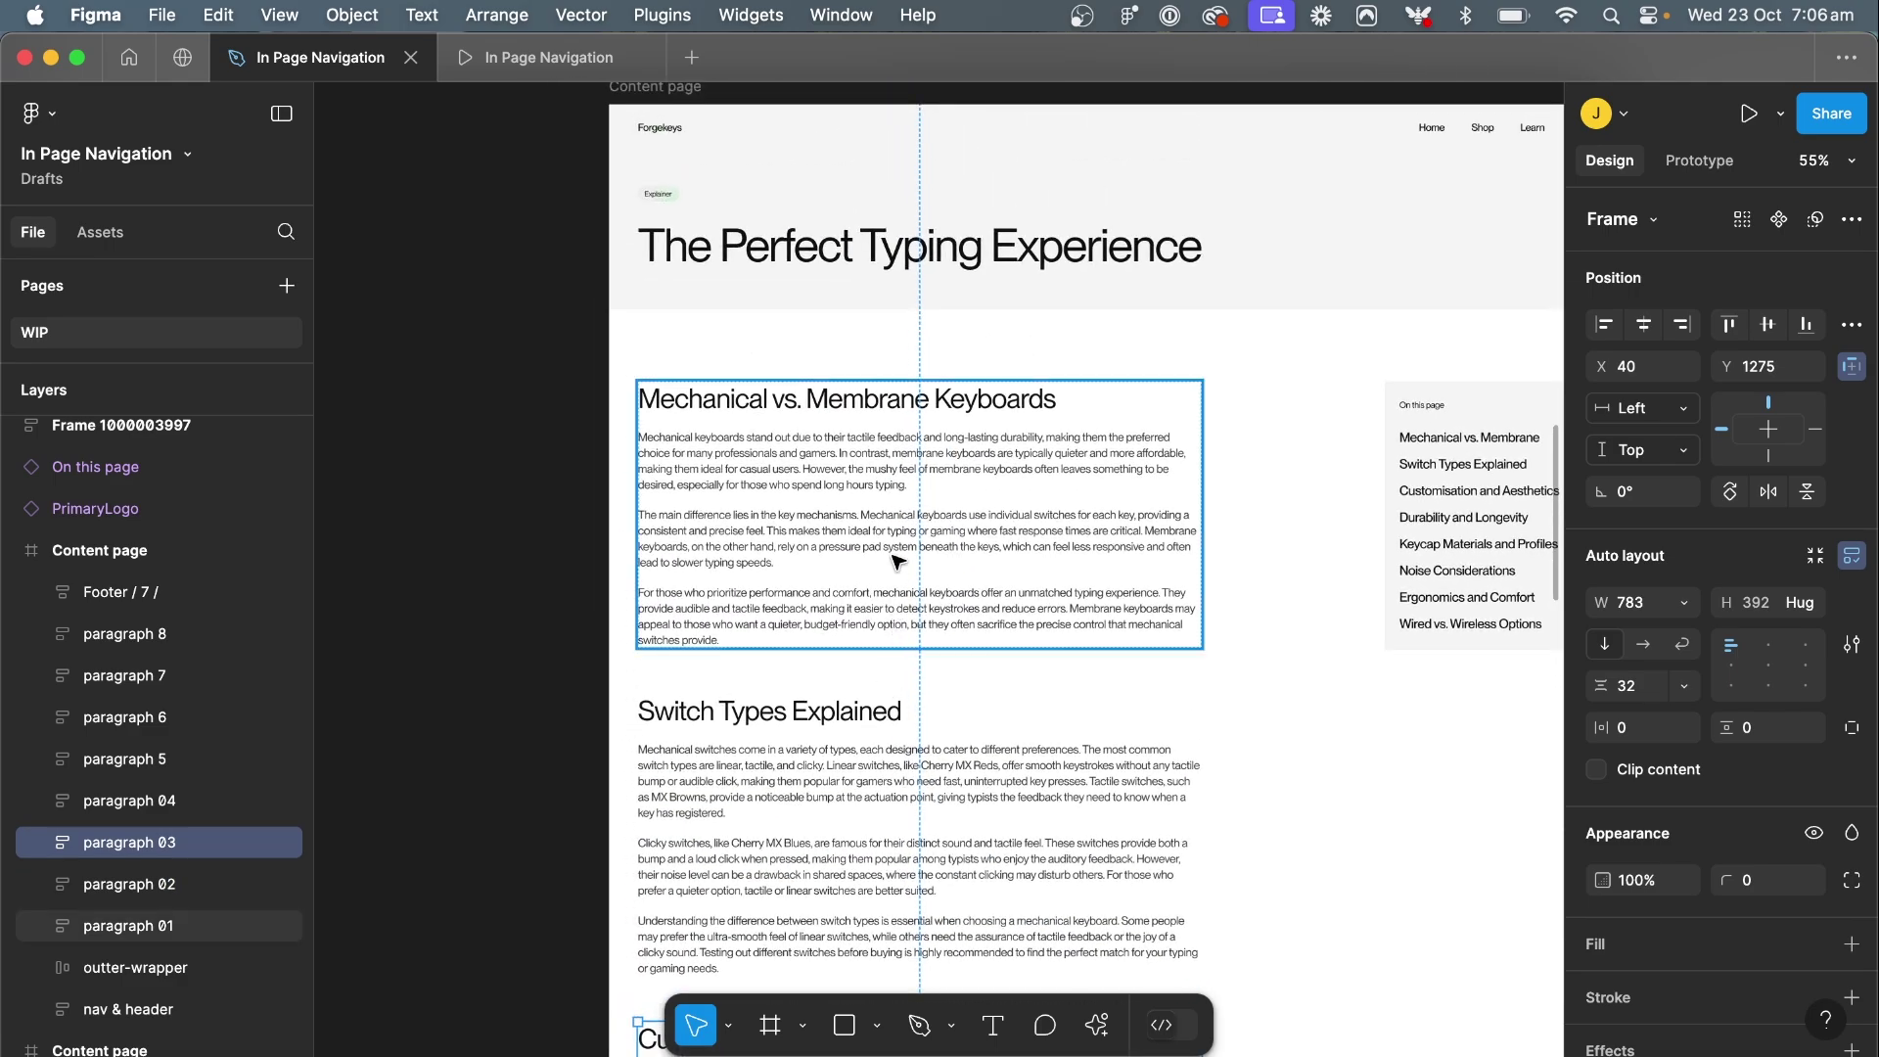
pyautogui.scroll(2, 897, 561)
pyautogui.press('Escape')
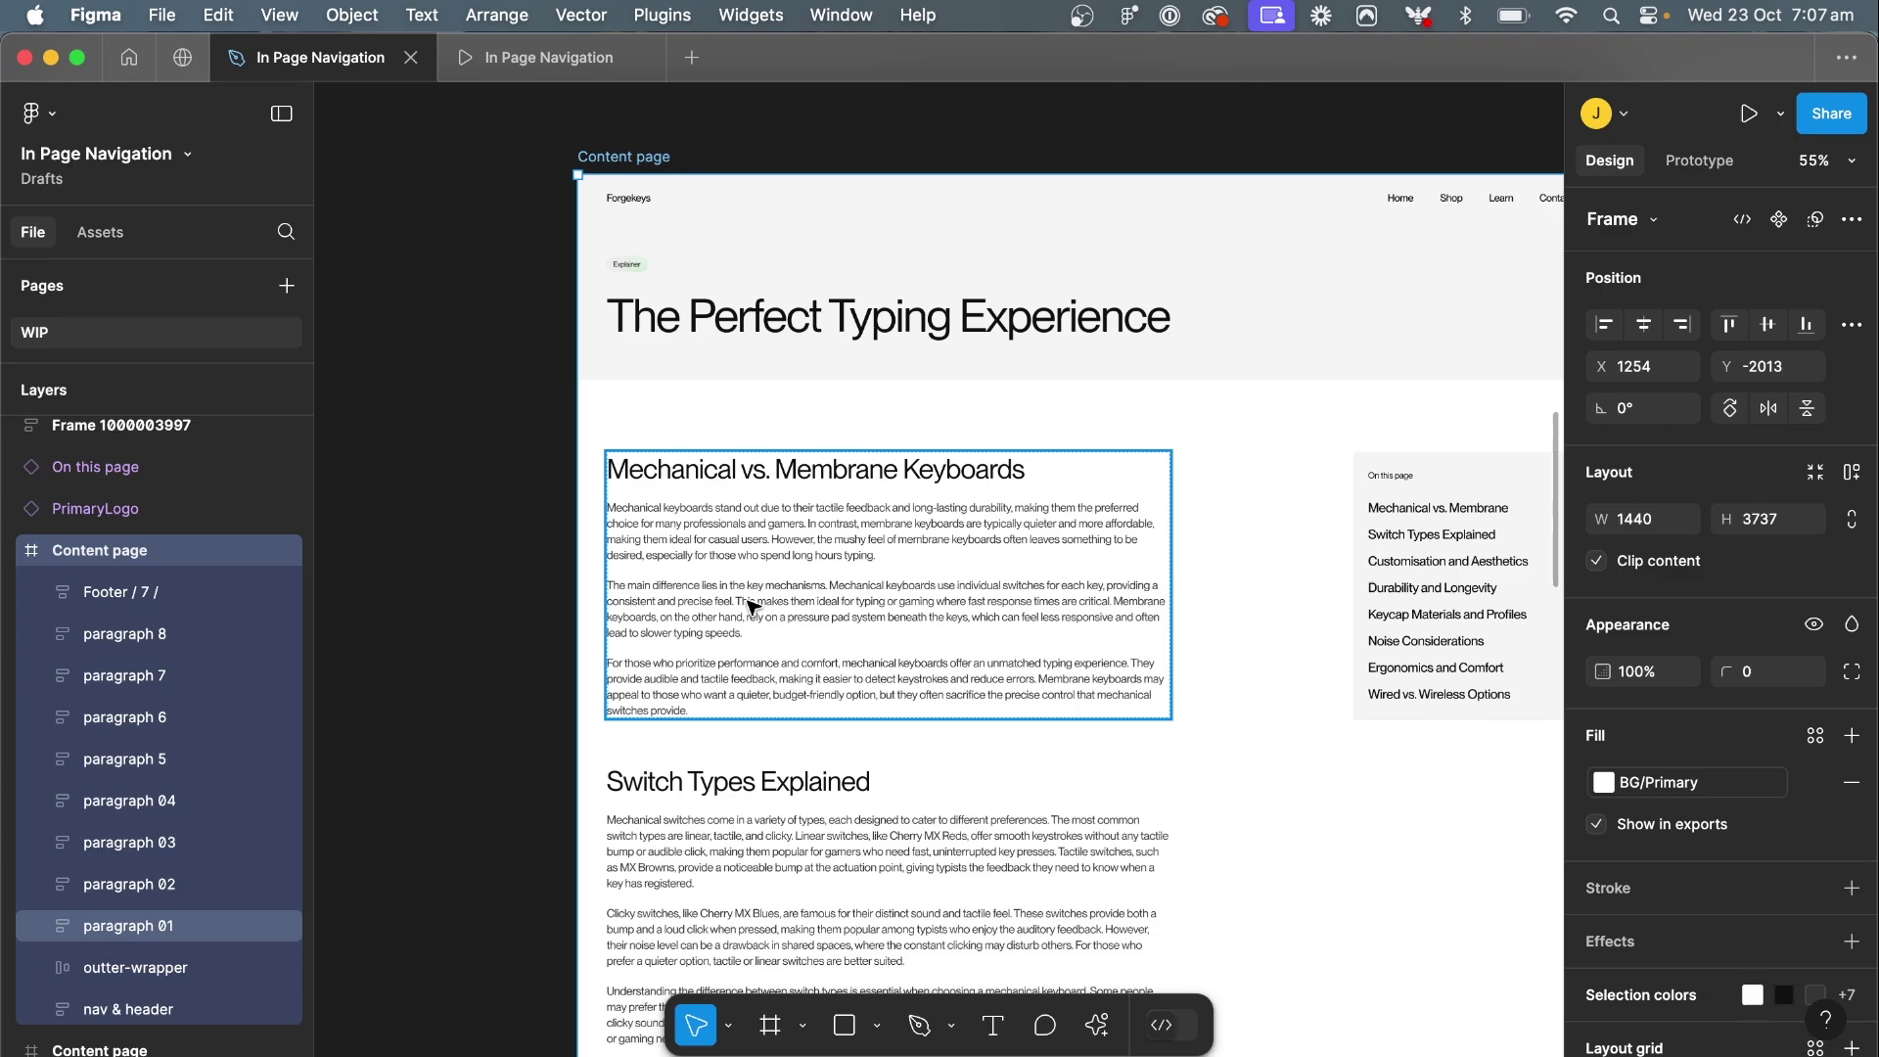
pyautogui.click(783, 577)
pyautogui.scroll(-2, 816, 762)
pyautogui.click(818, 765)
pyautogui.scroll(-4, 820, 765)
pyautogui.click(822, 767)
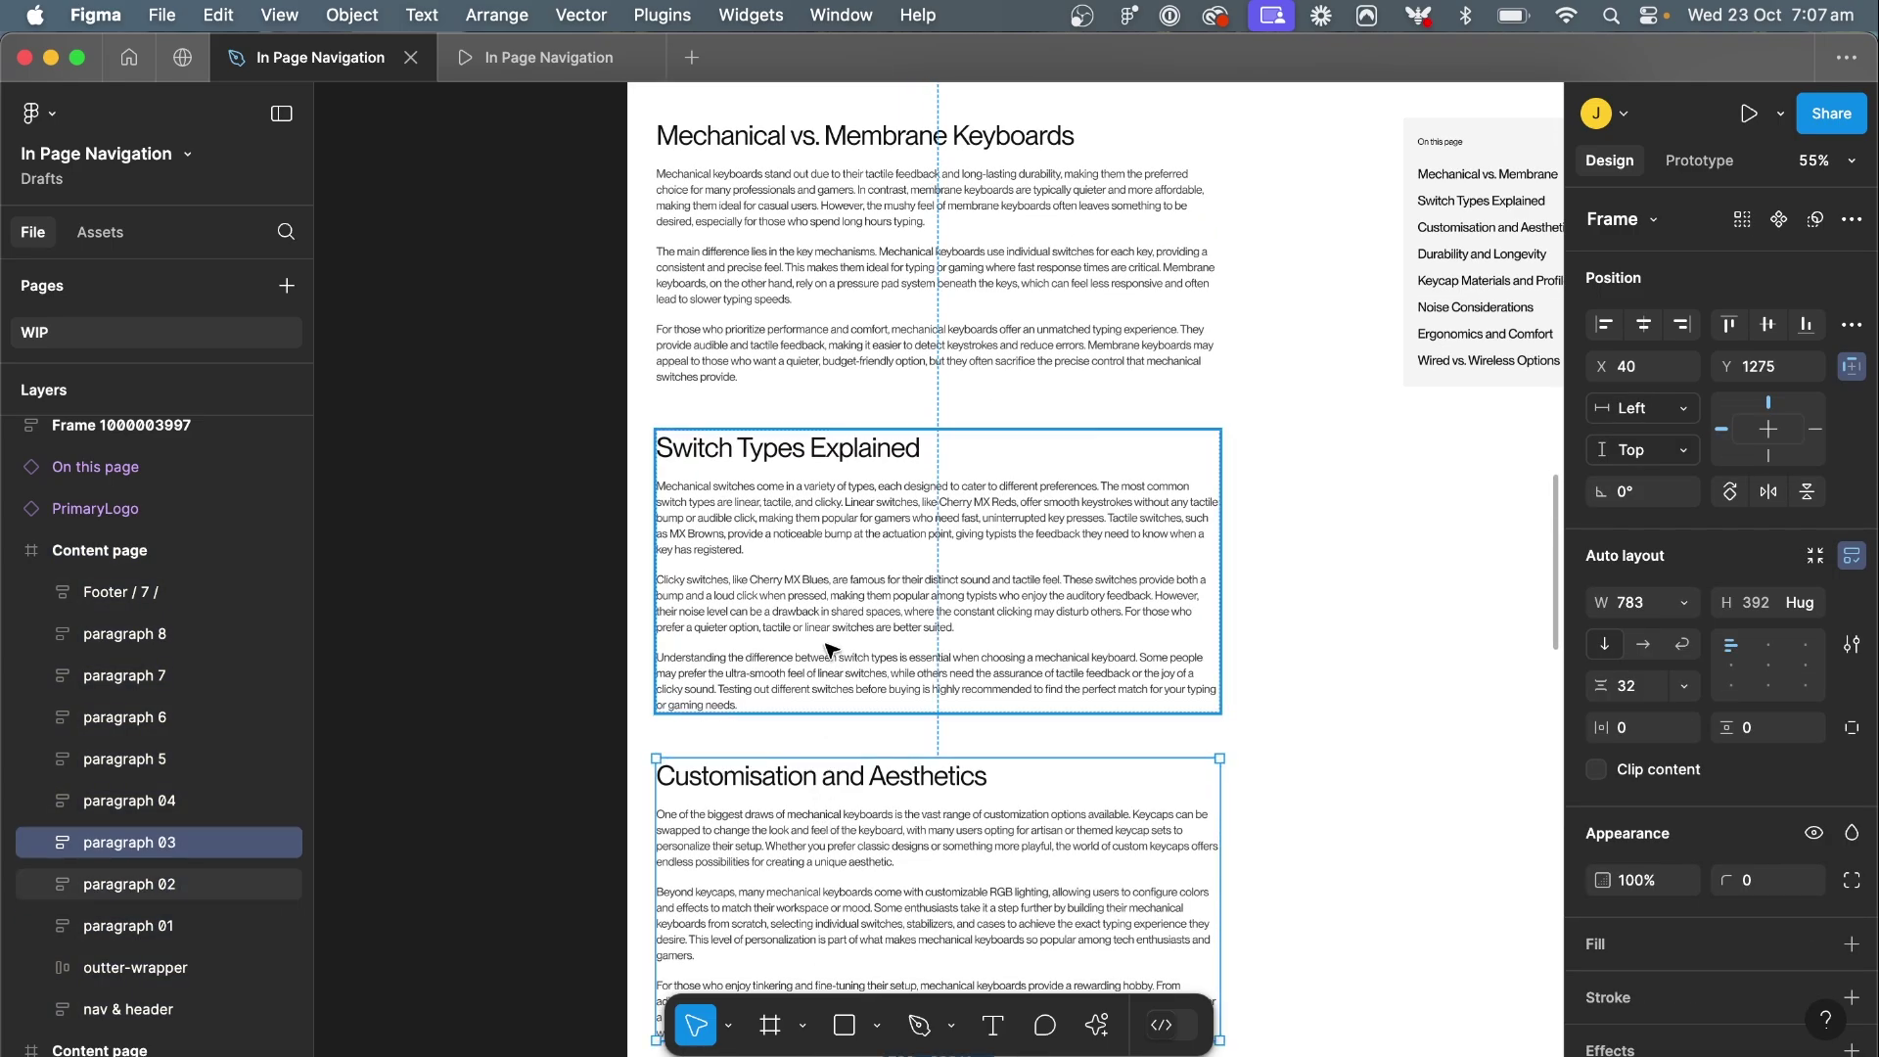
pyautogui.click(915, 284)
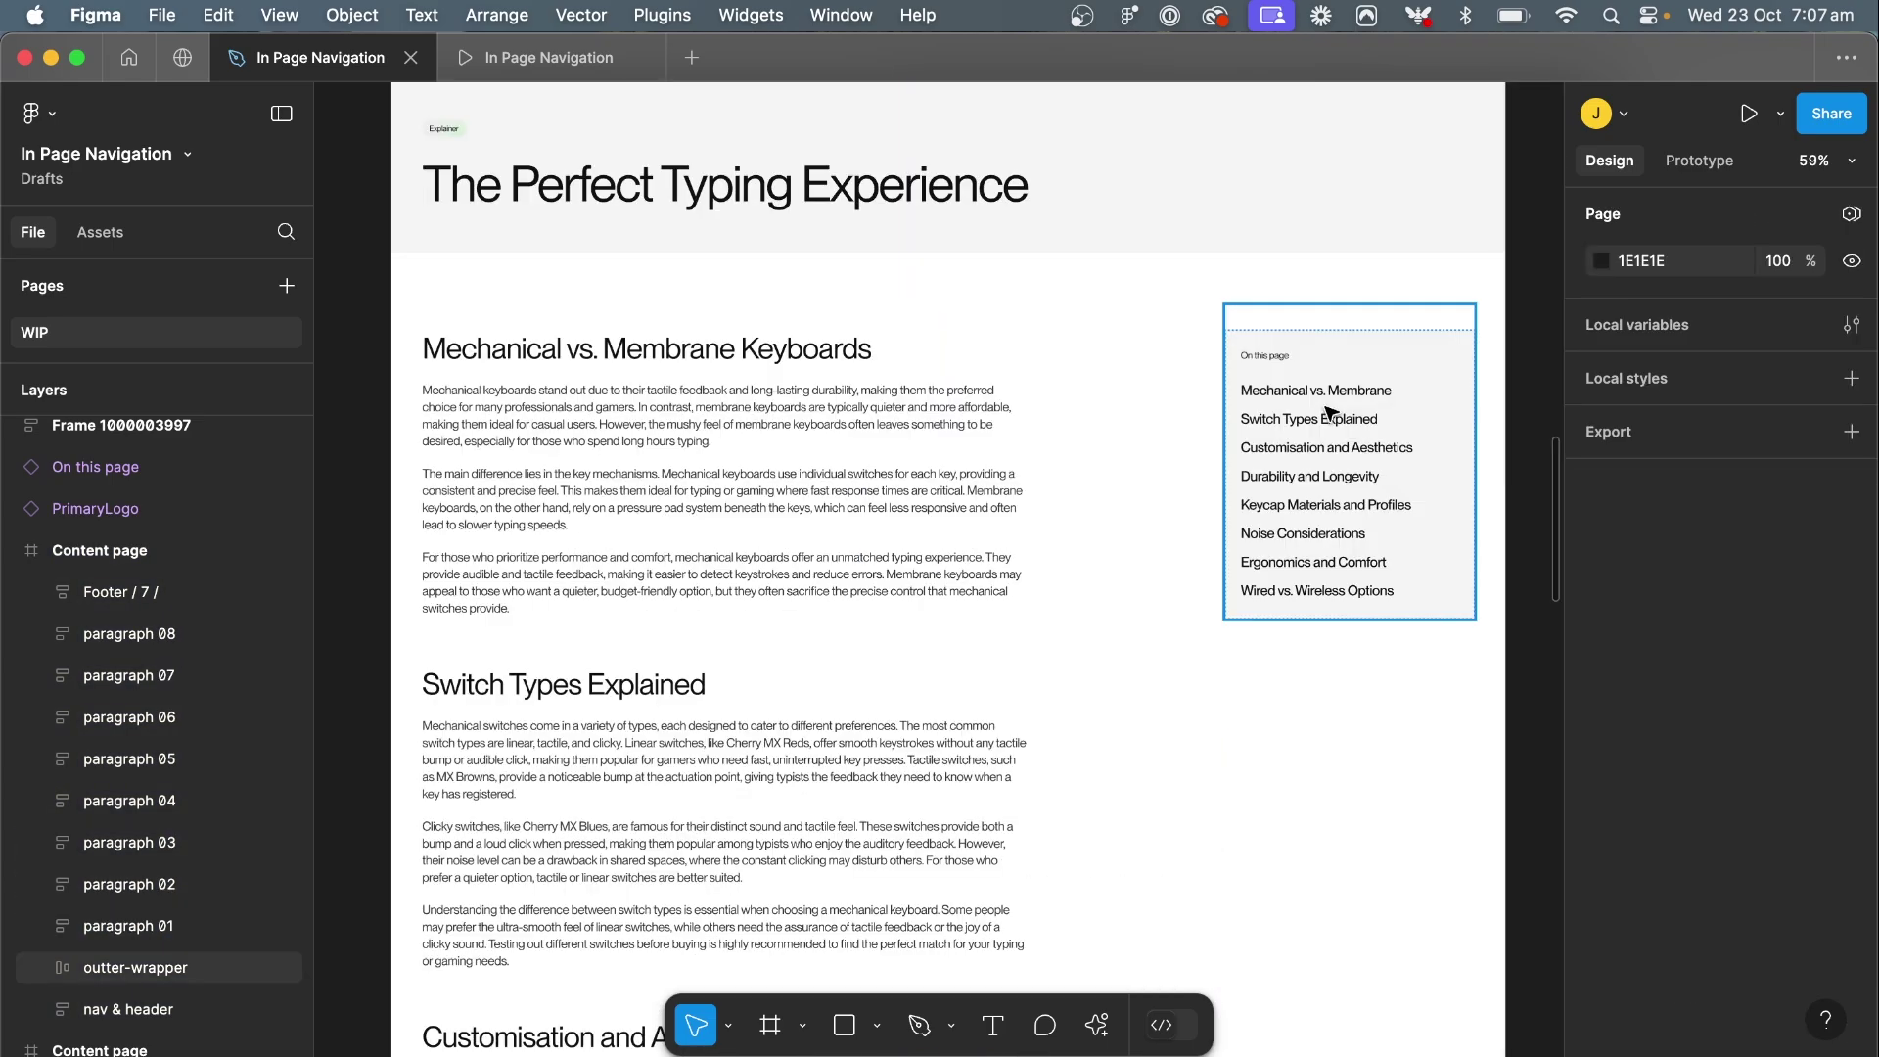
# Give the Mechanical vs. Membrane link an On click interaction with the Scroll to action and paragraph 01 as destination
pyautogui.keyDown('super'); pyautogui.click(1346, 396); pyautogui.keyUp('super')
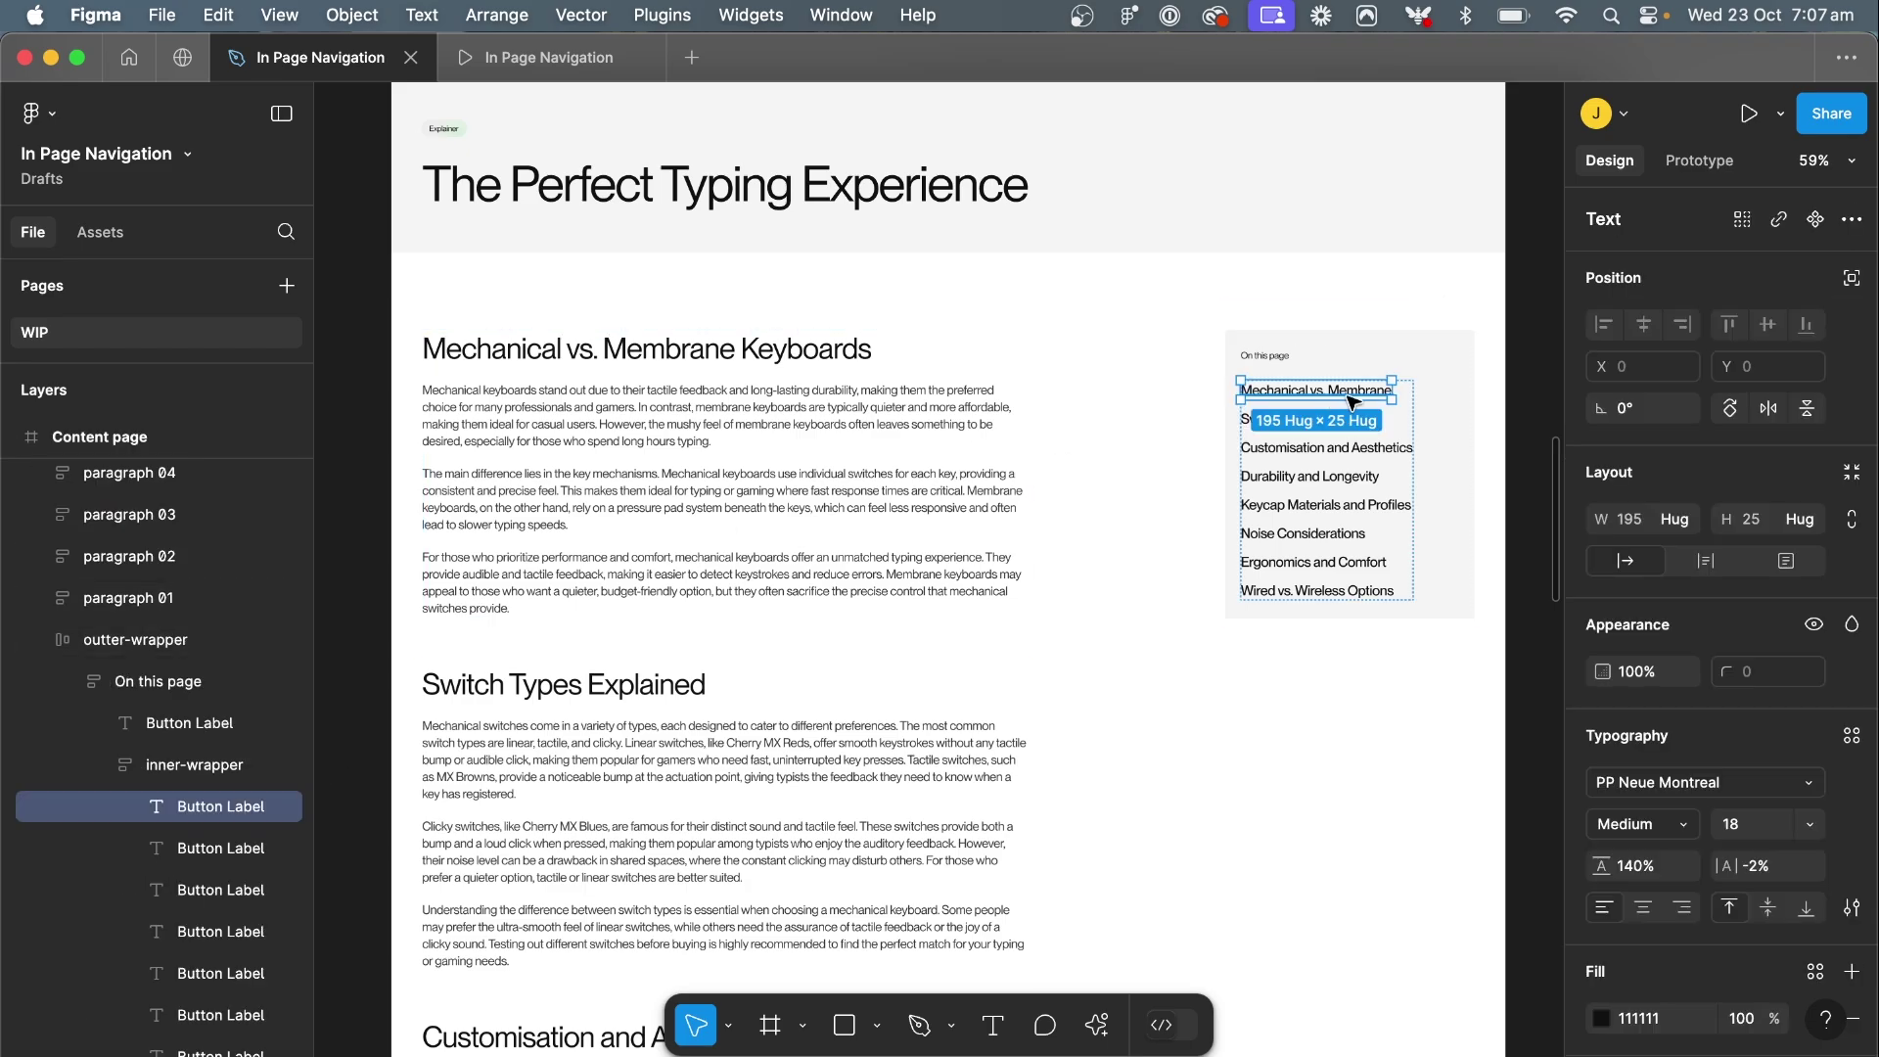
pyautogui.click(1697, 163)
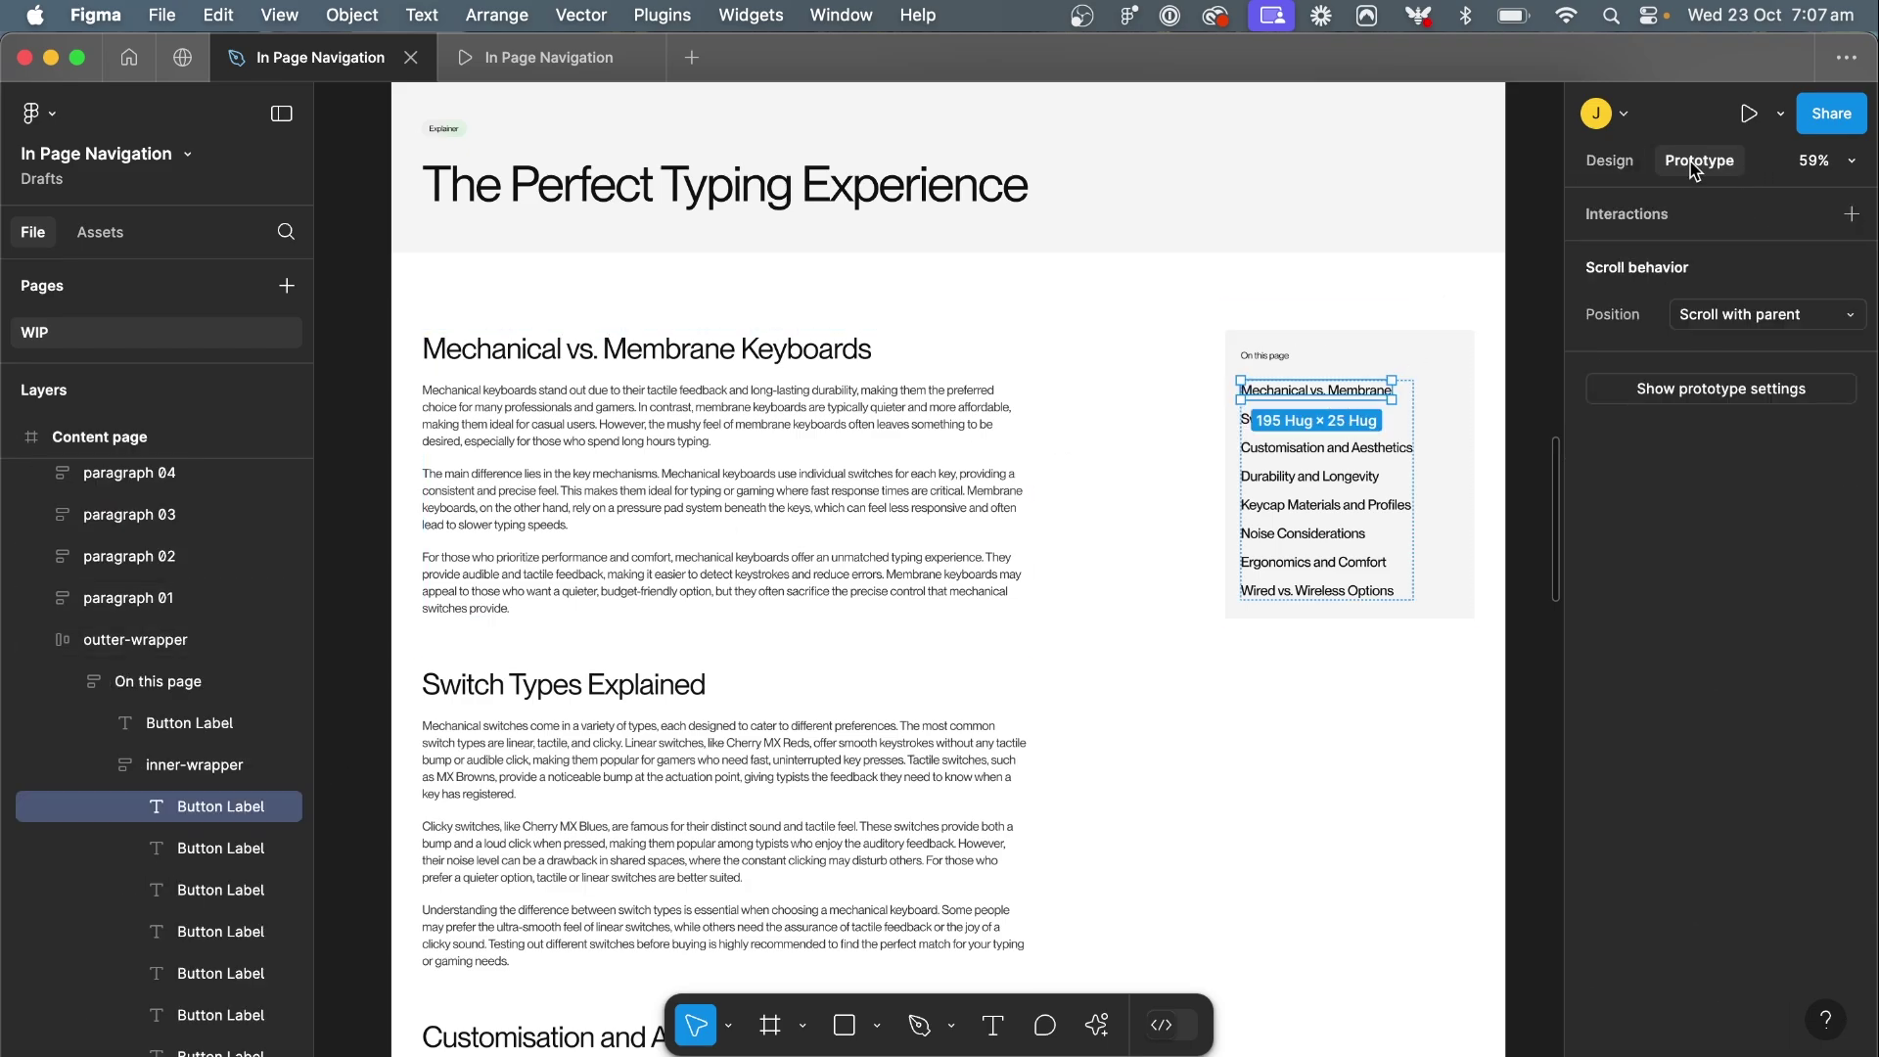
pyautogui.click(1852, 214)
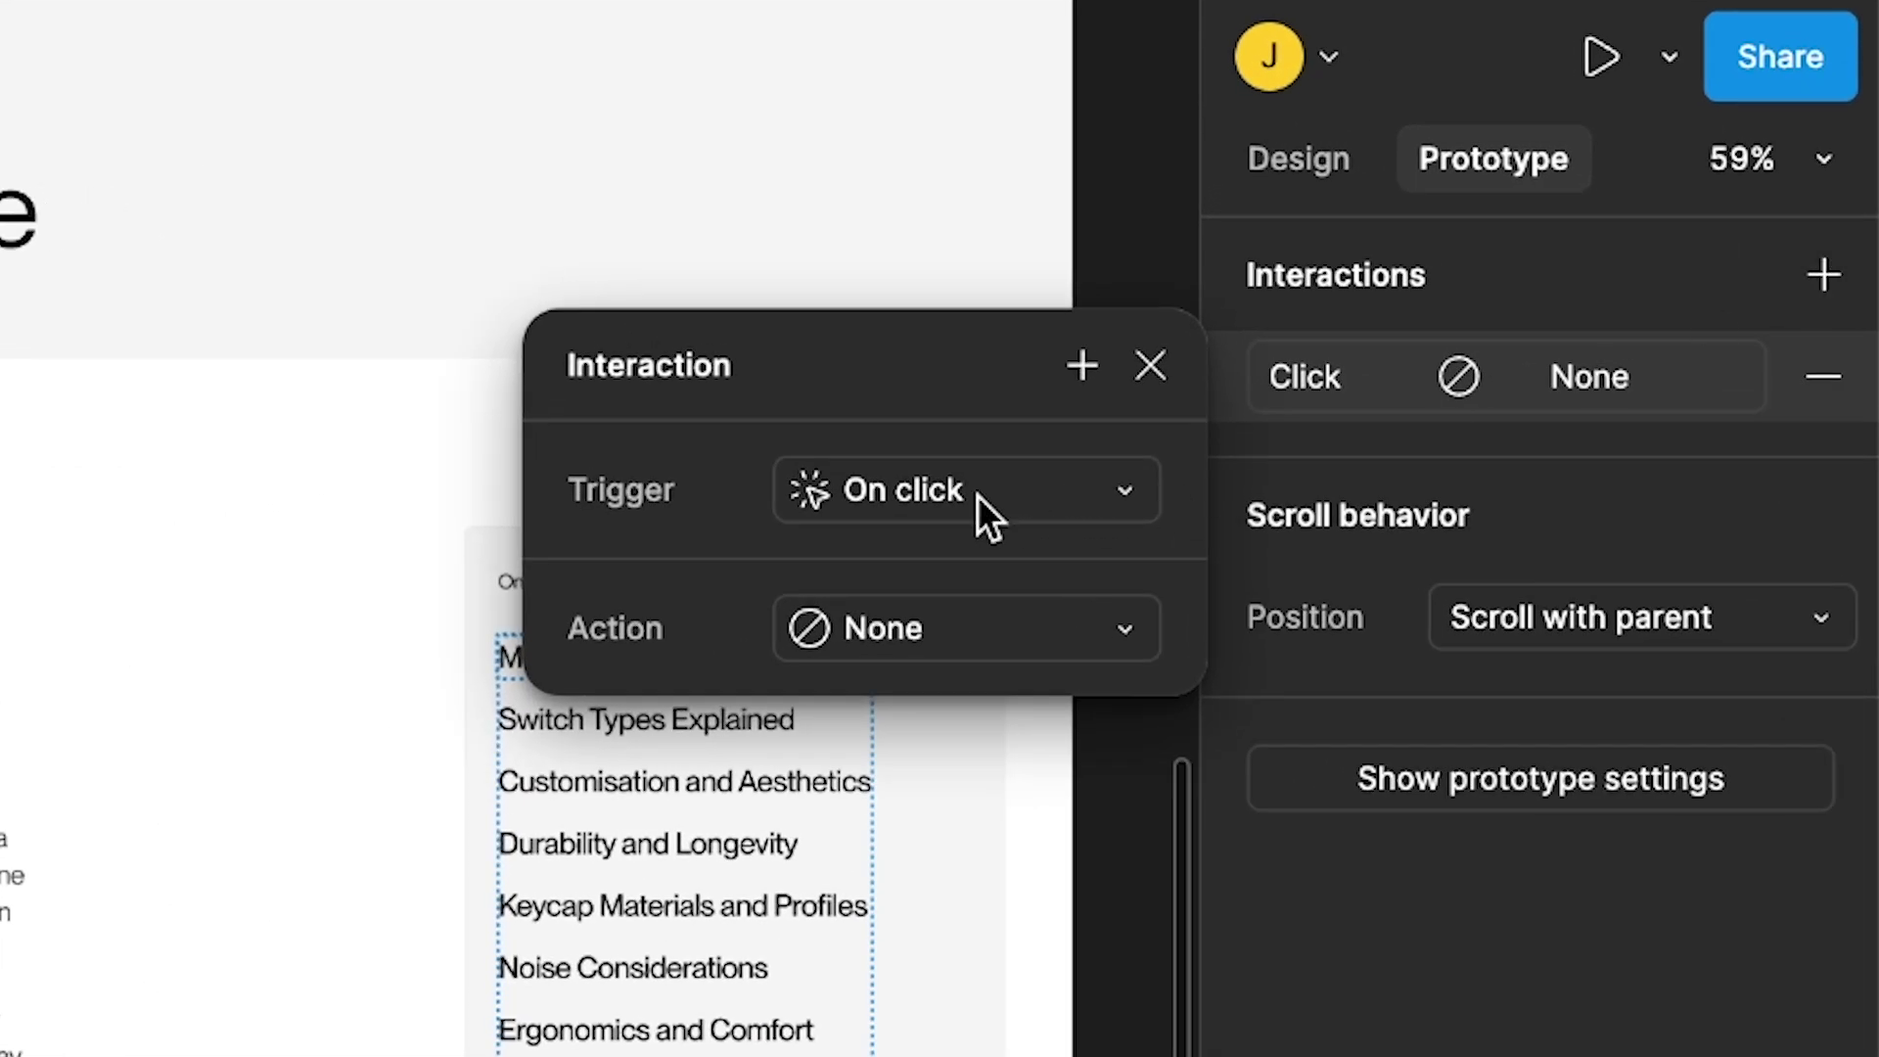
pyautogui.click(910, 627)
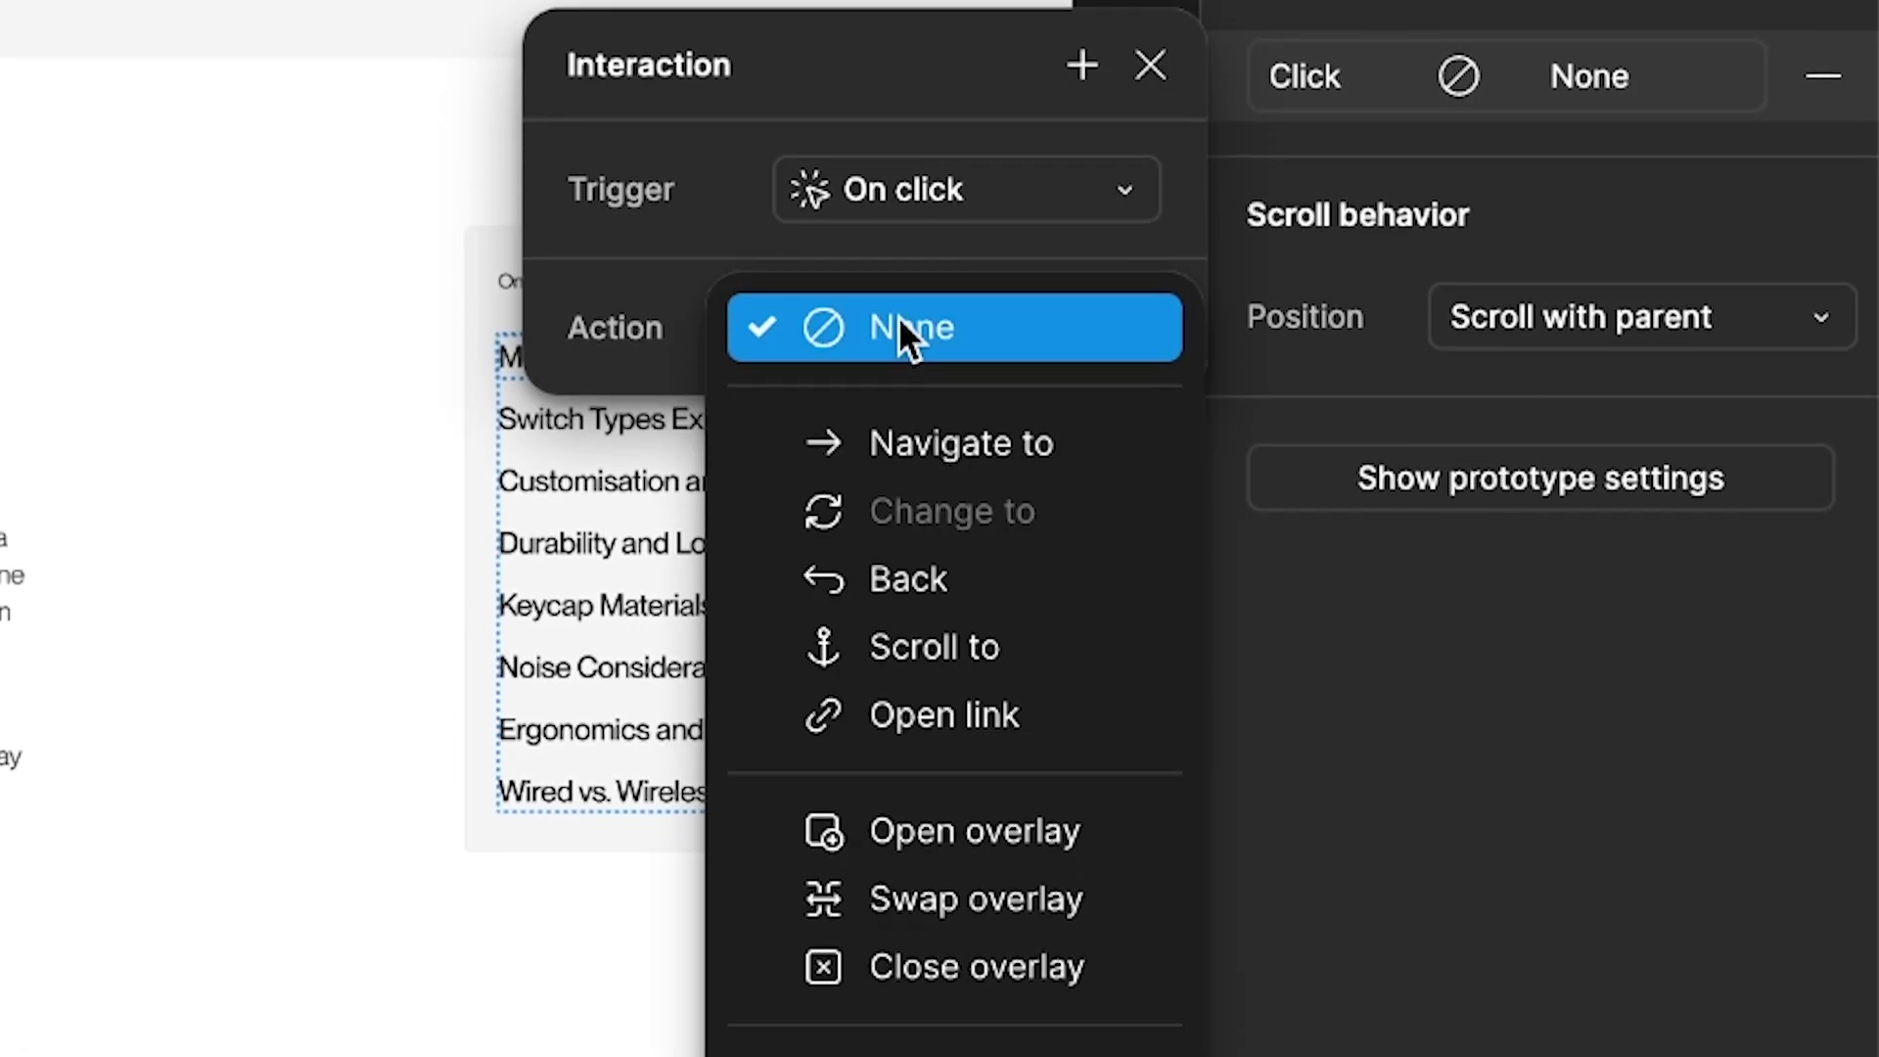
pyautogui.click(976, 644)
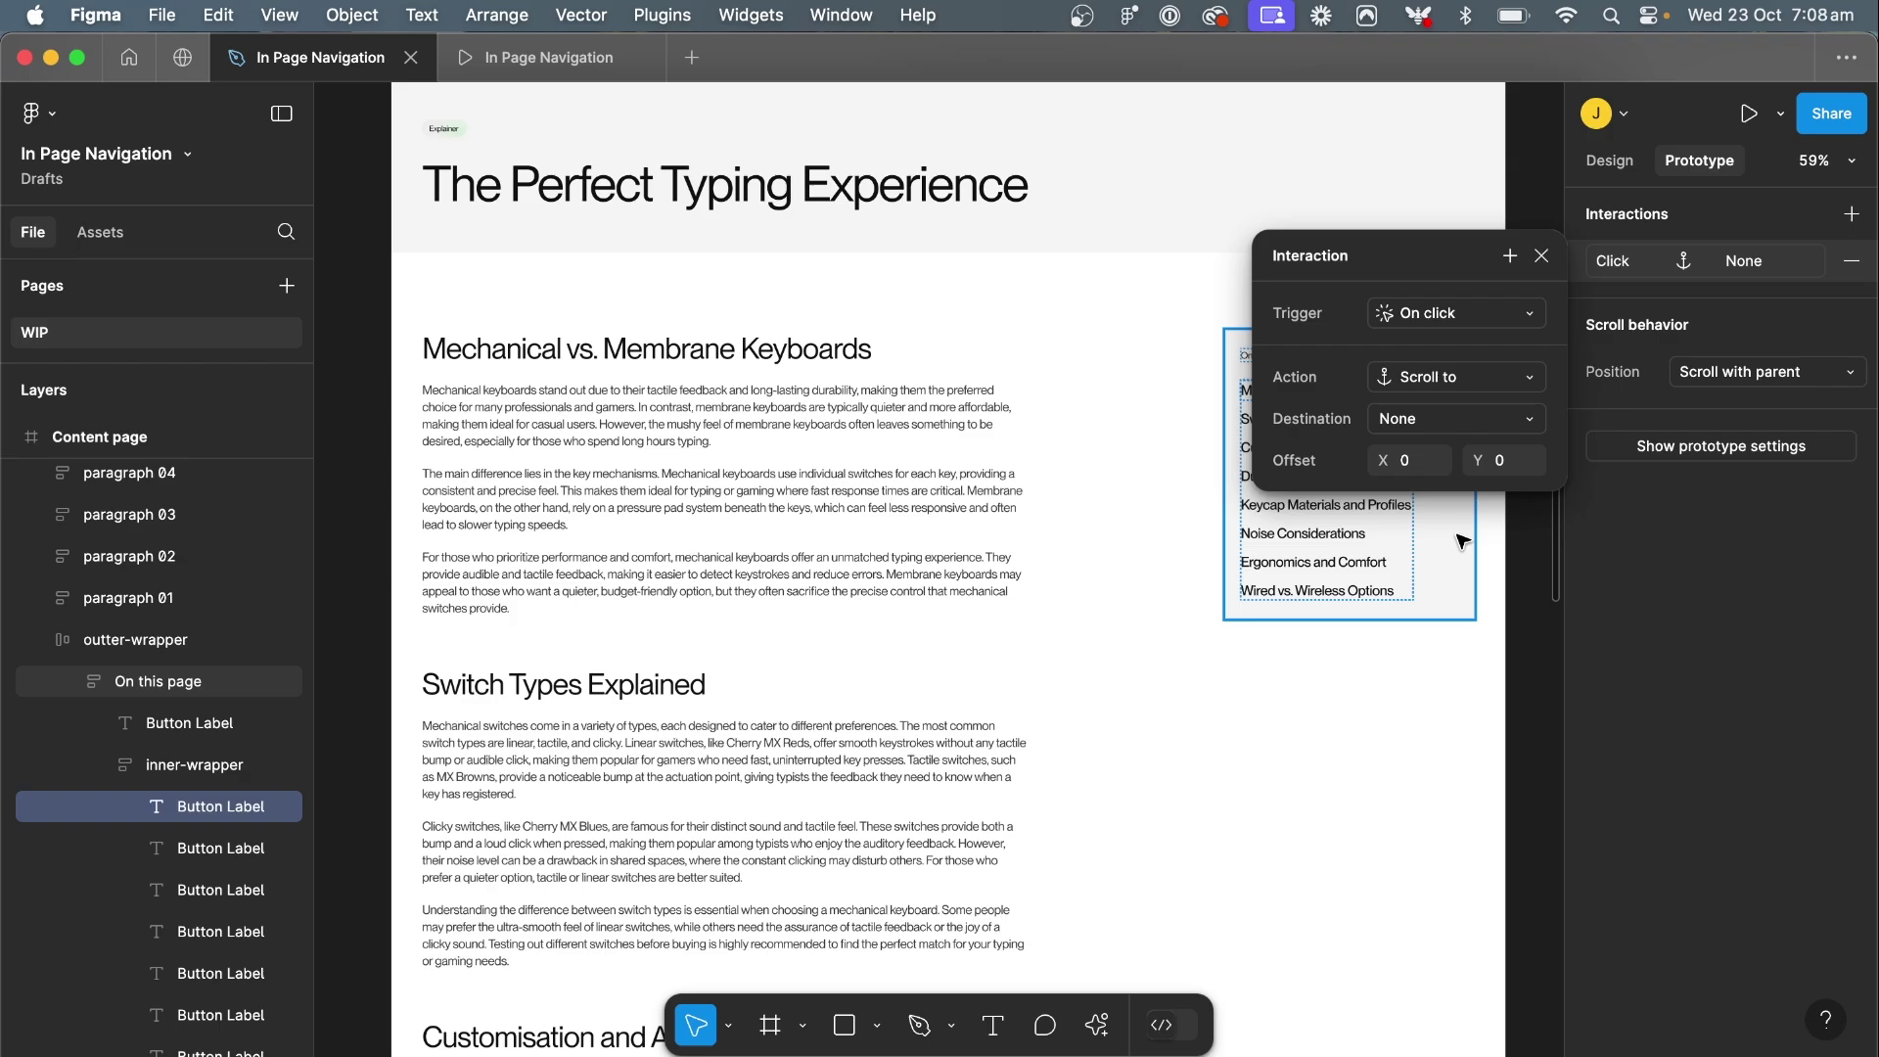
pyautogui.click(1427, 418)
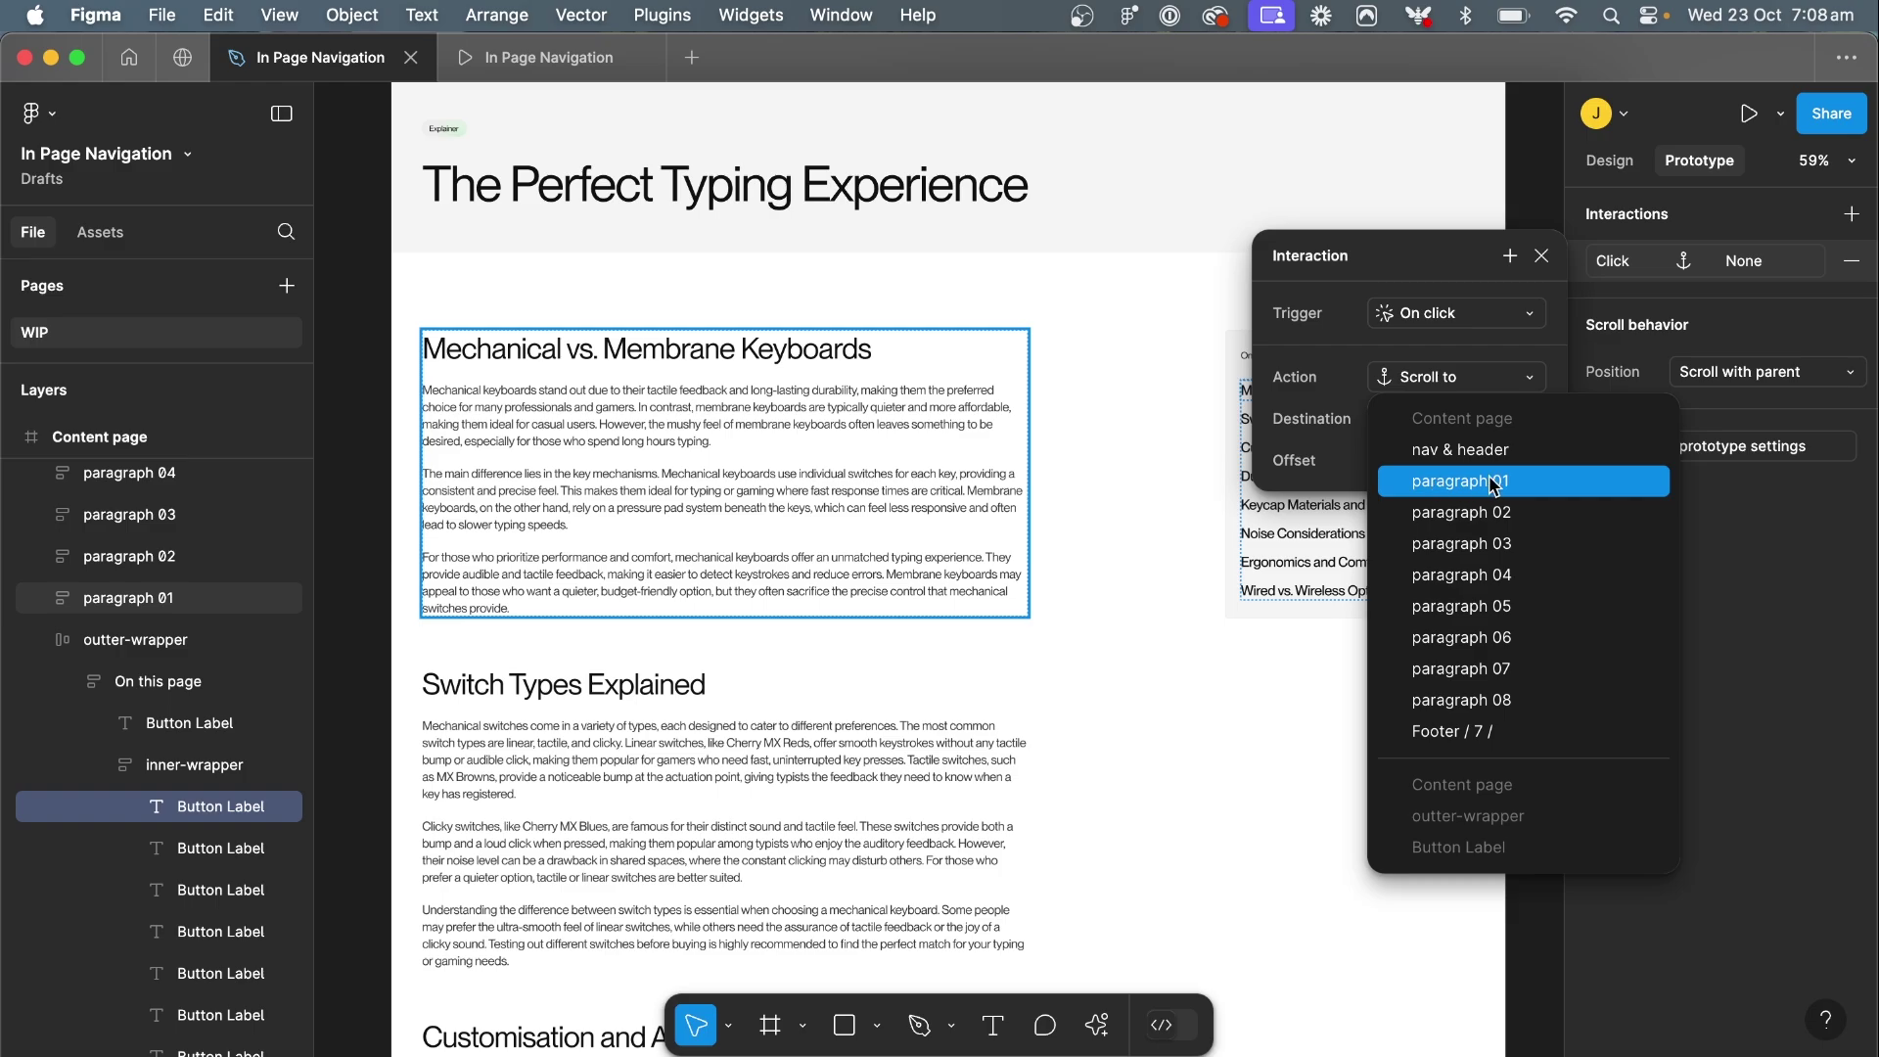
pyautogui.click(1493, 485)
# Set the link's scroll animation to Animate with an Ease out curve and a 350 ms duration
pyautogui.click(1456, 523)
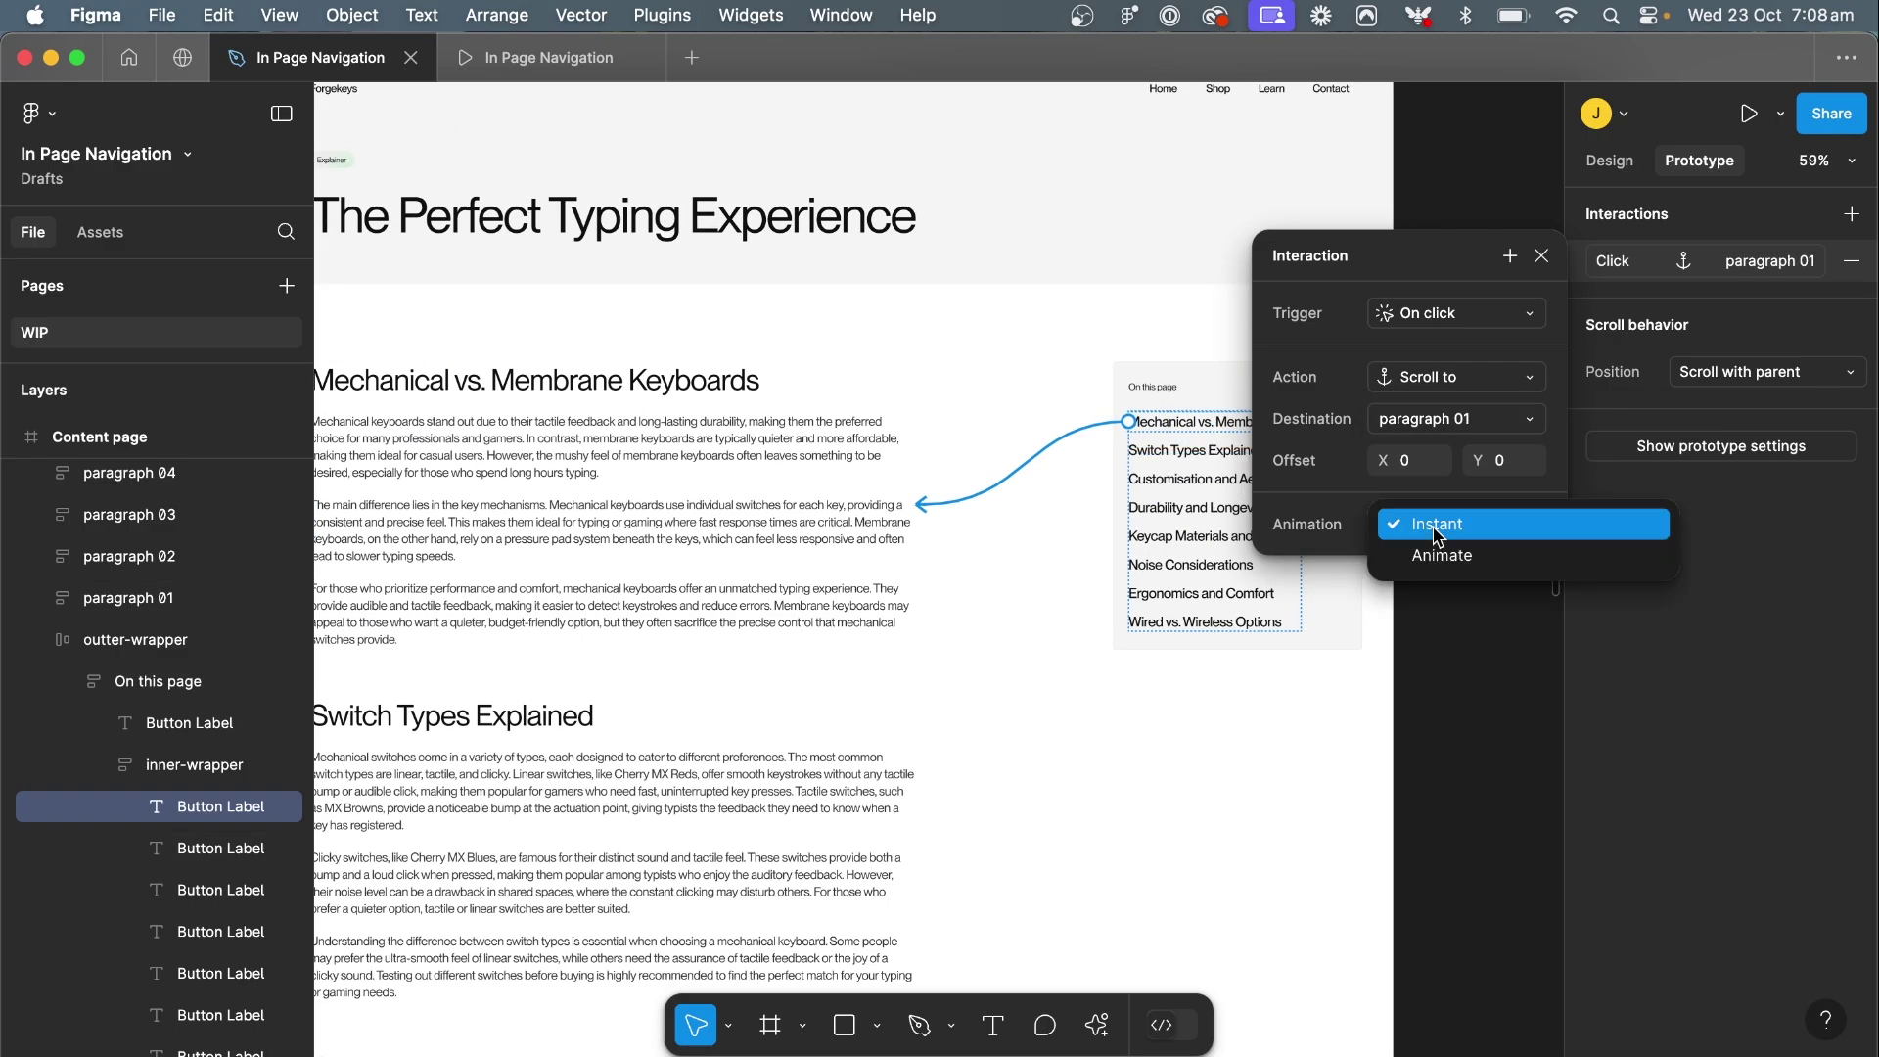
pyautogui.click(1523, 555)
pyautogui.click(1444, 576)
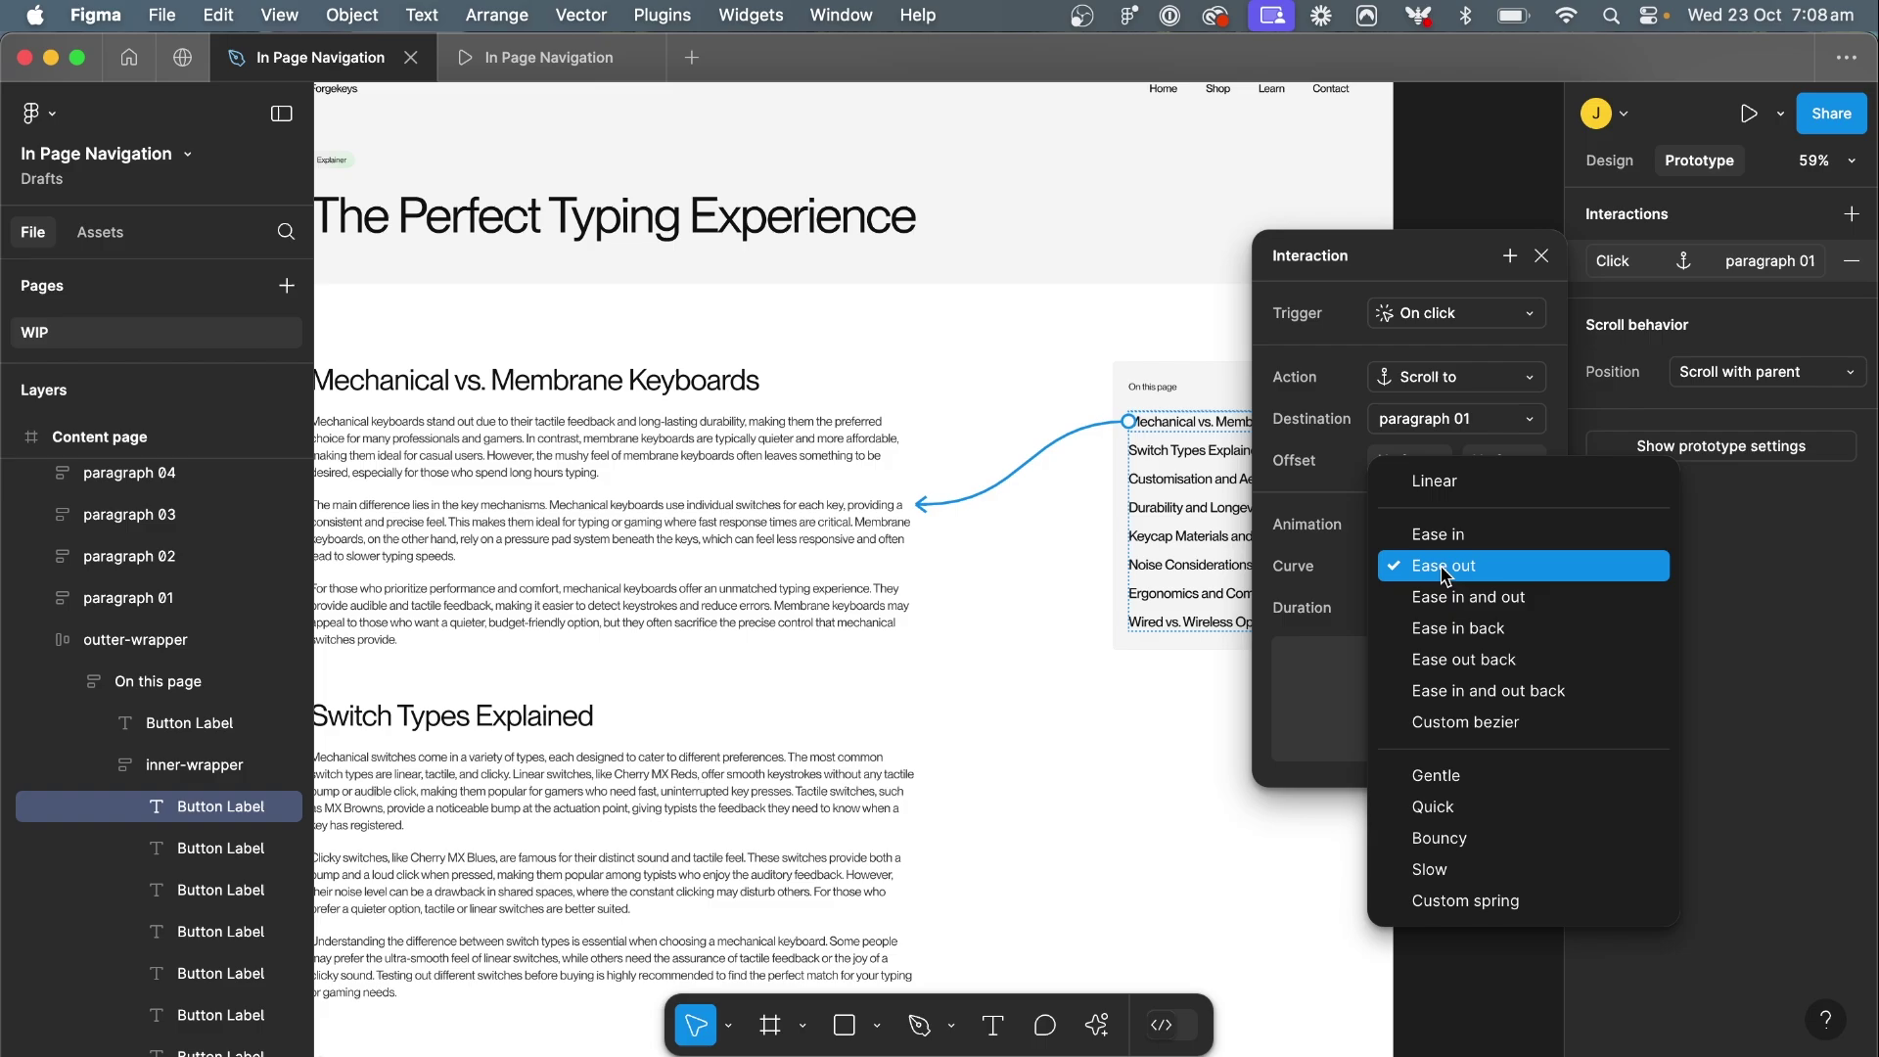
pyautogui.click(1443, 565)
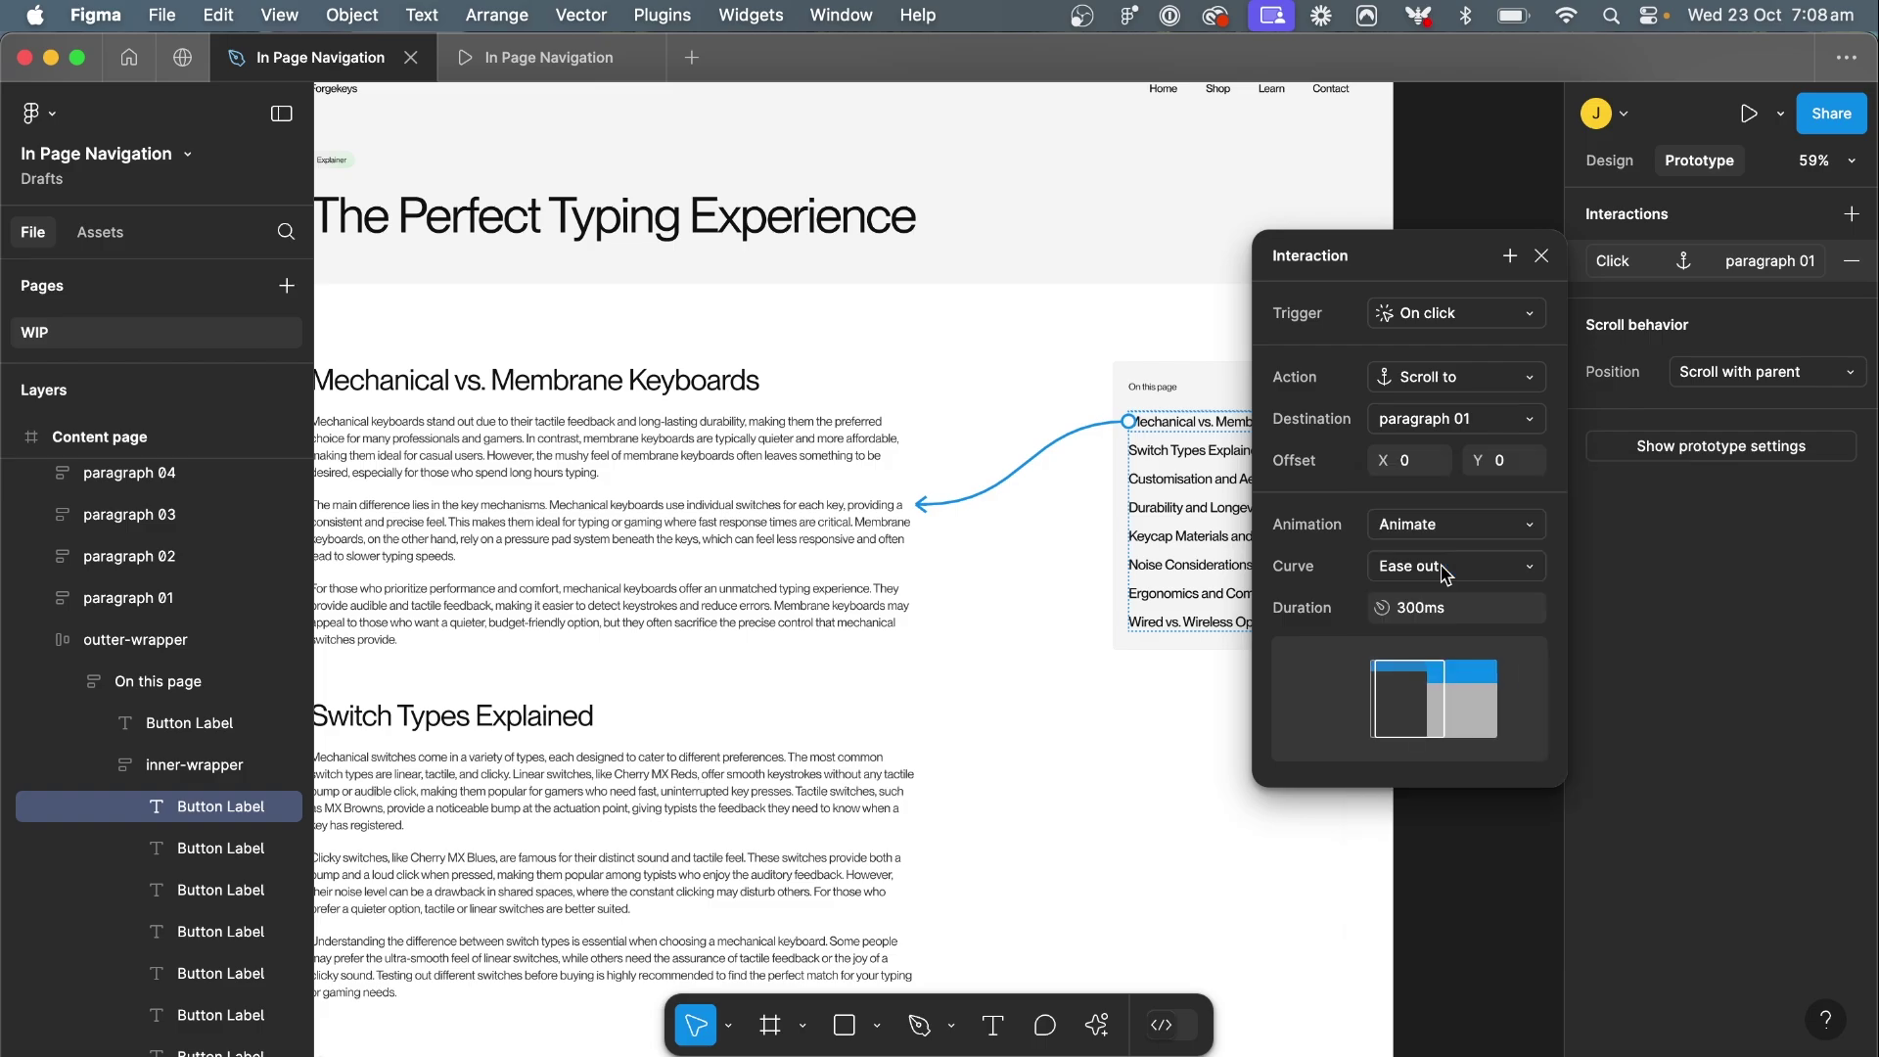
pyautogui.click(1440, 607)
pyautogui.write('350')
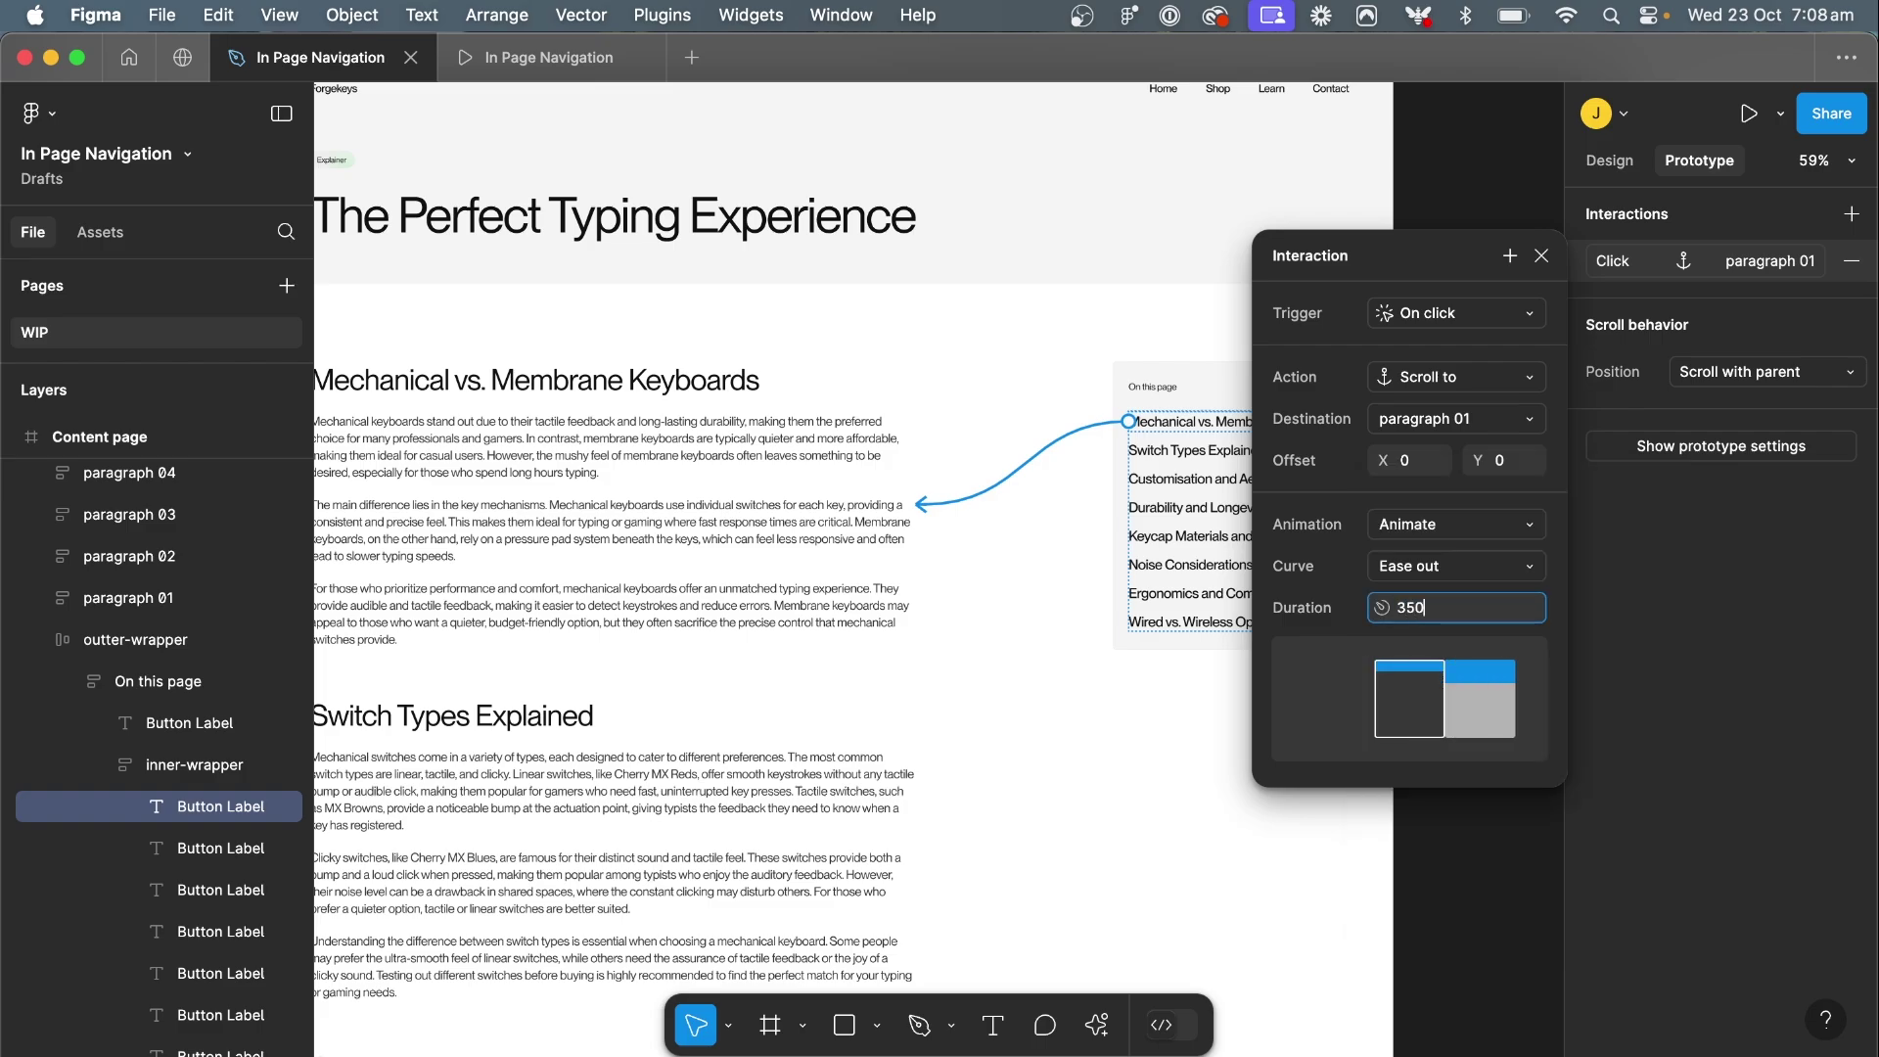
pyautogui.press('Return')
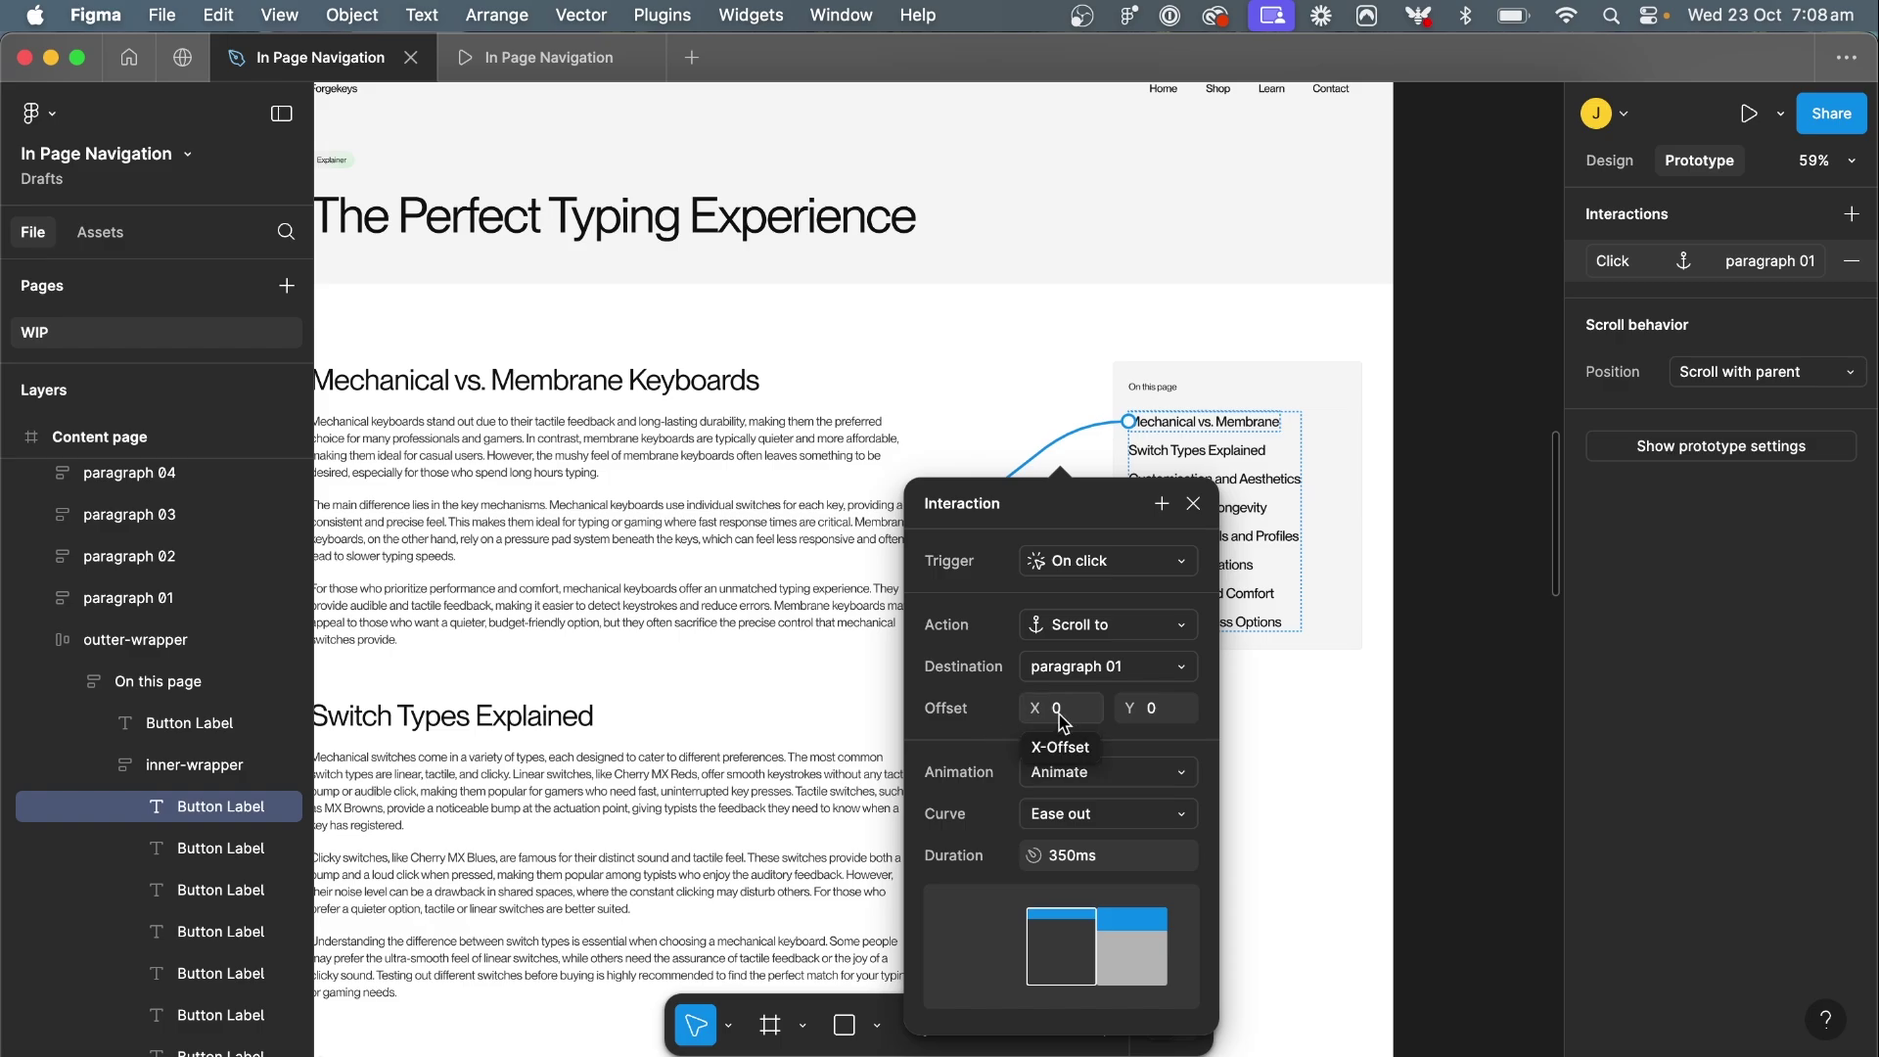
pyautogui.press('Escape')
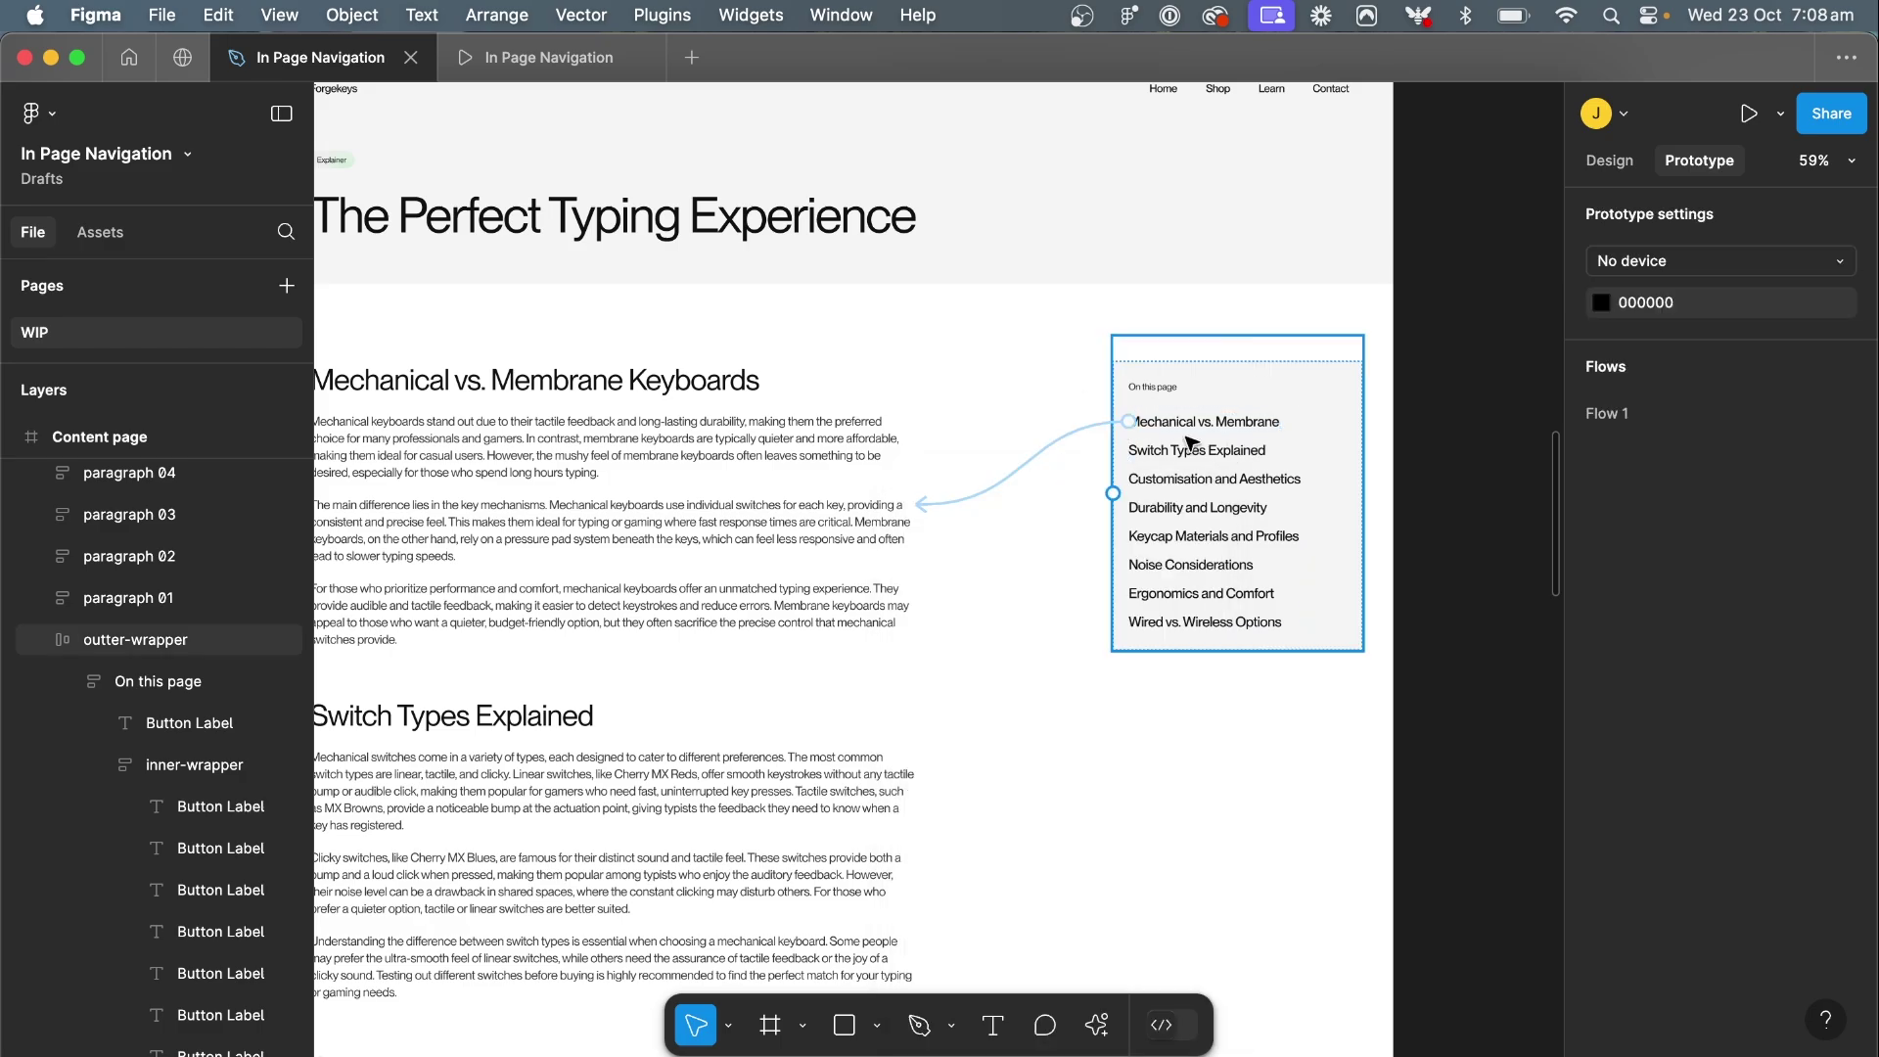
# Preview the prototype, scroll down the article and test the Mechanical vs. Membrane link
pyautogui.click(562, 71)
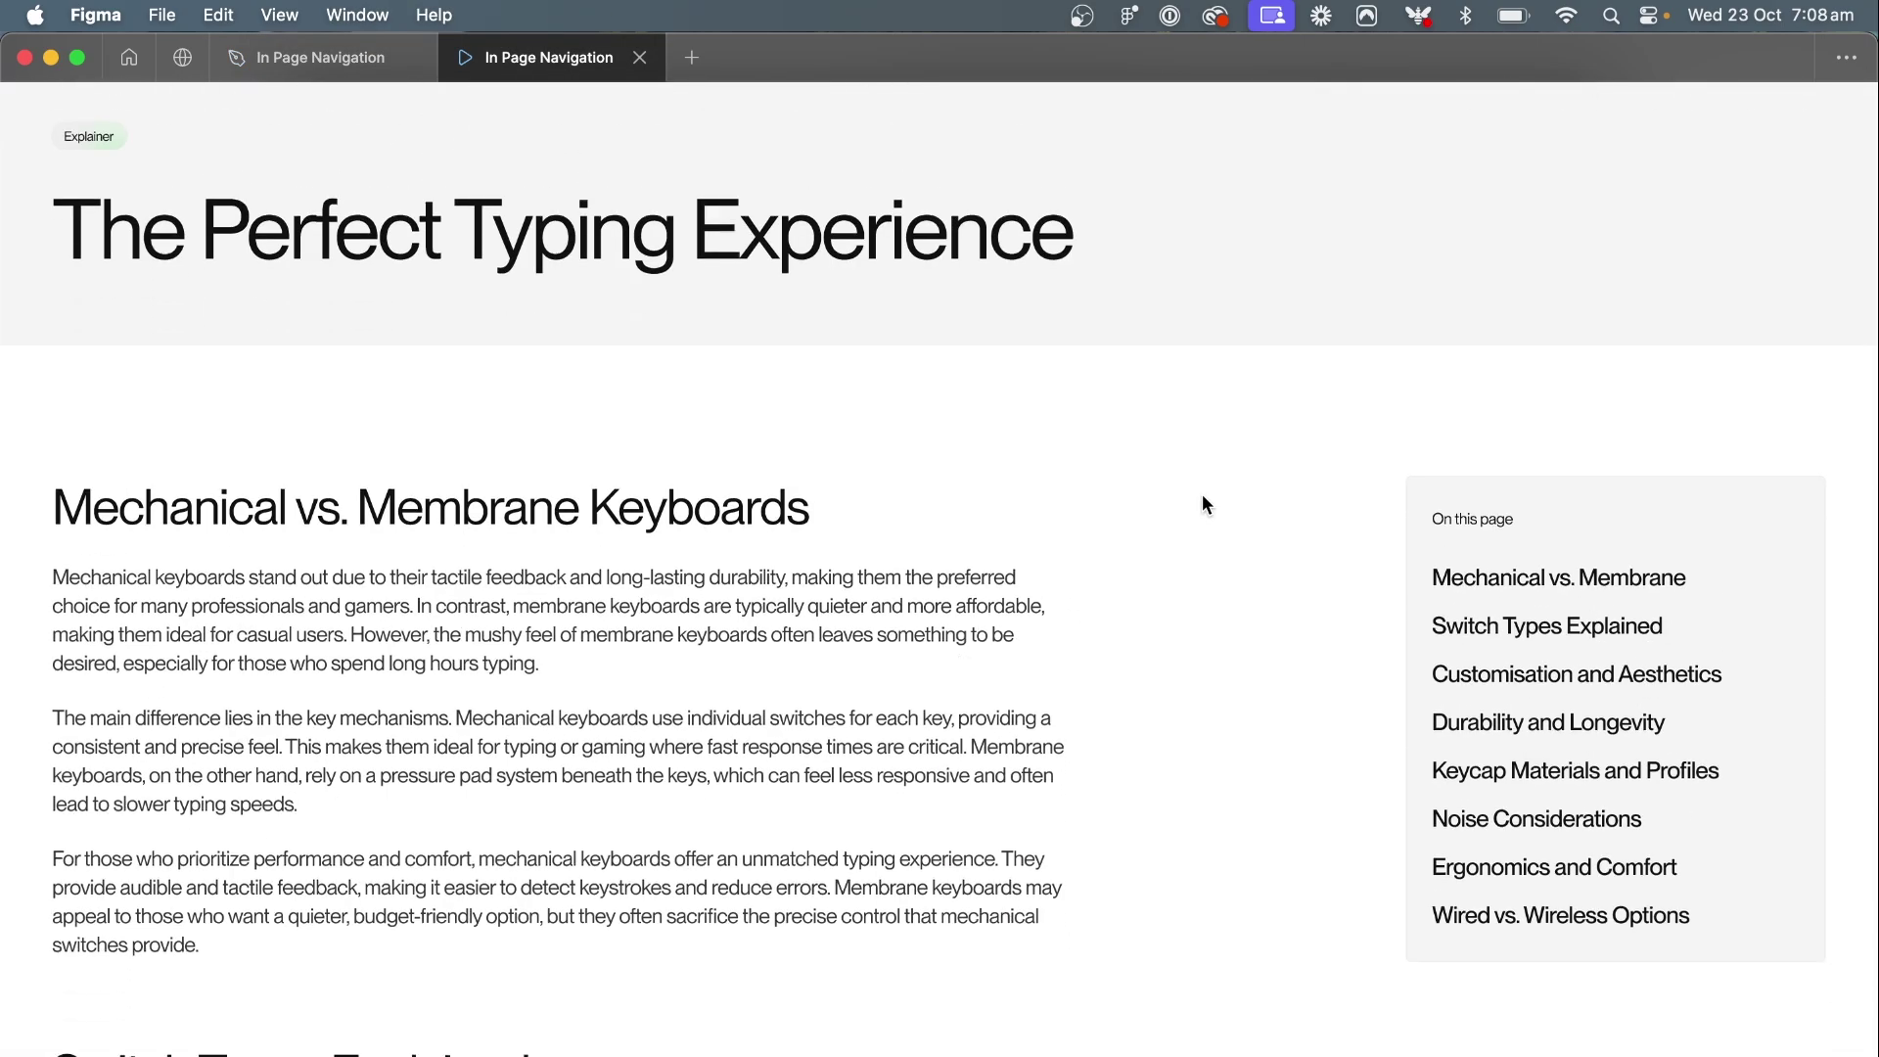
pyautogui.scroll(-9, 1203, 496)
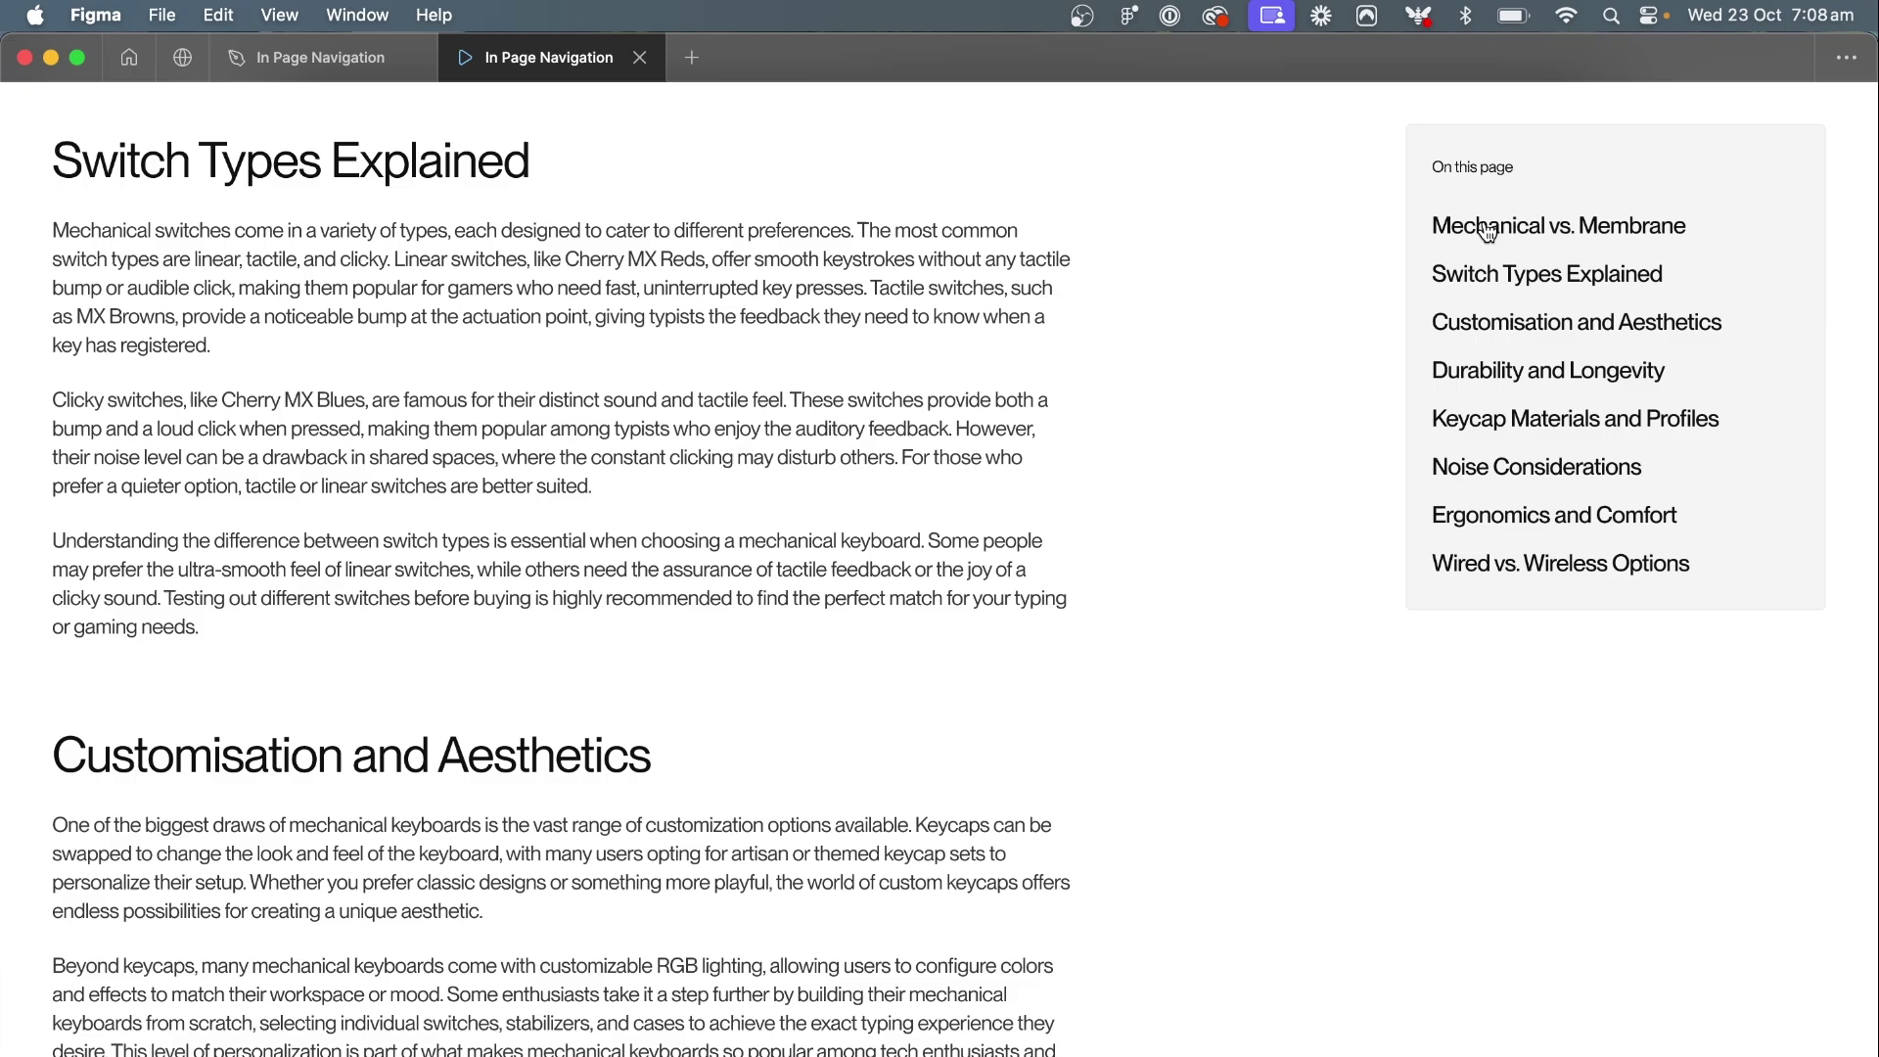
pyautogui.click(1481, 235)
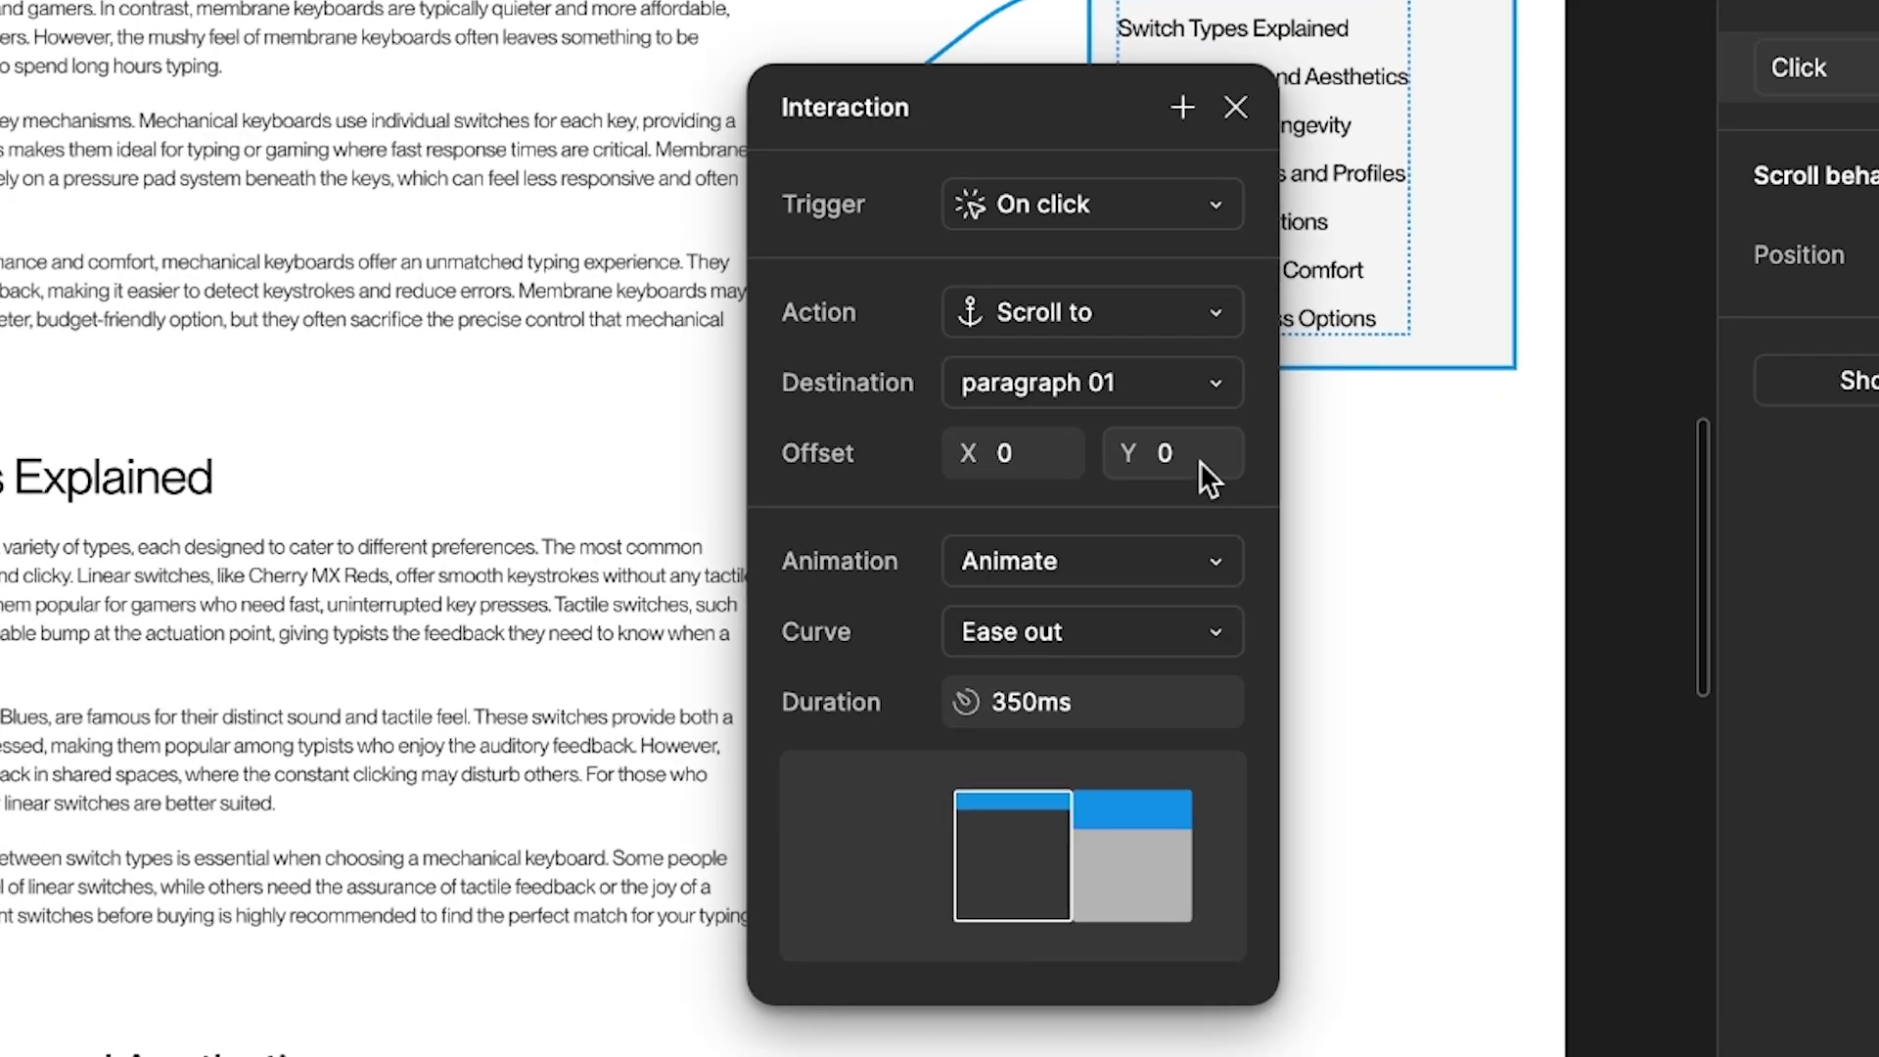
# Set the Y offset of the Mechanical vs. Membrane link's scroll interaction to -32
pyautogui.click(1210, 479)
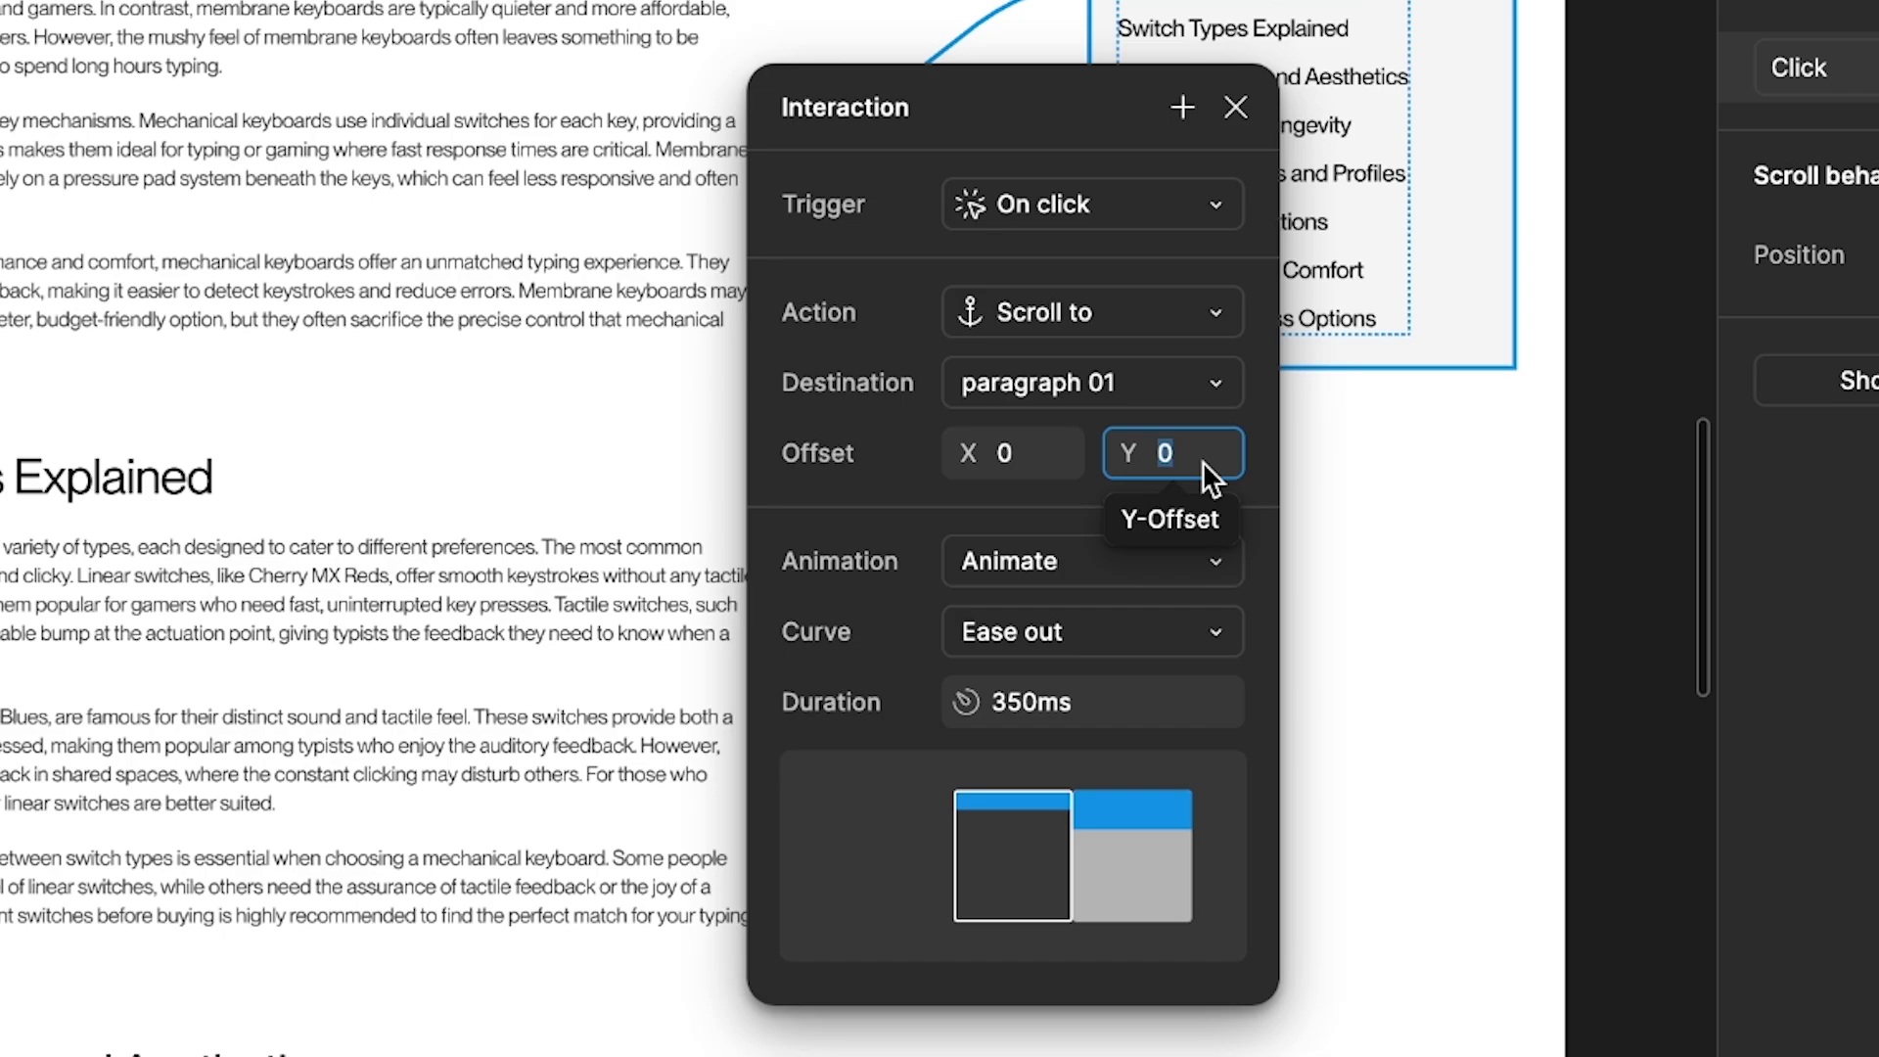
pyautogui.write('-32')
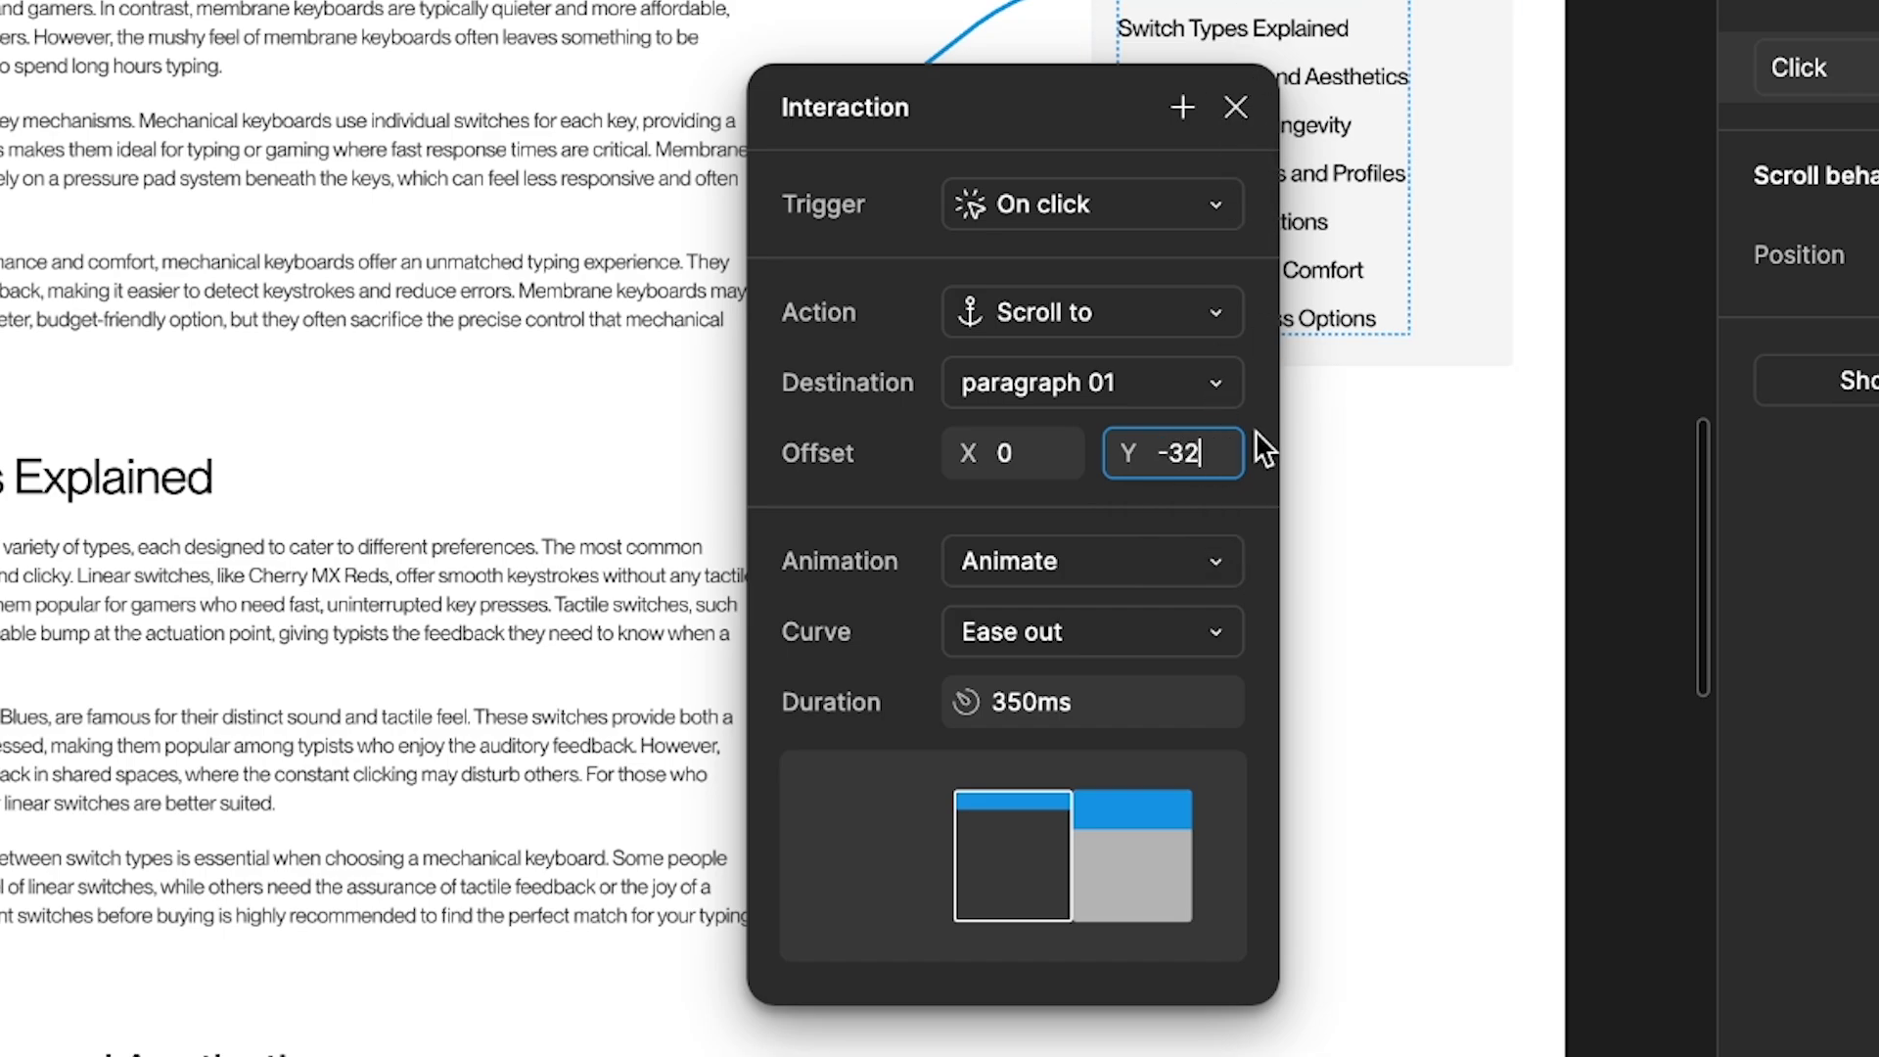
pyautogui.press('Return')
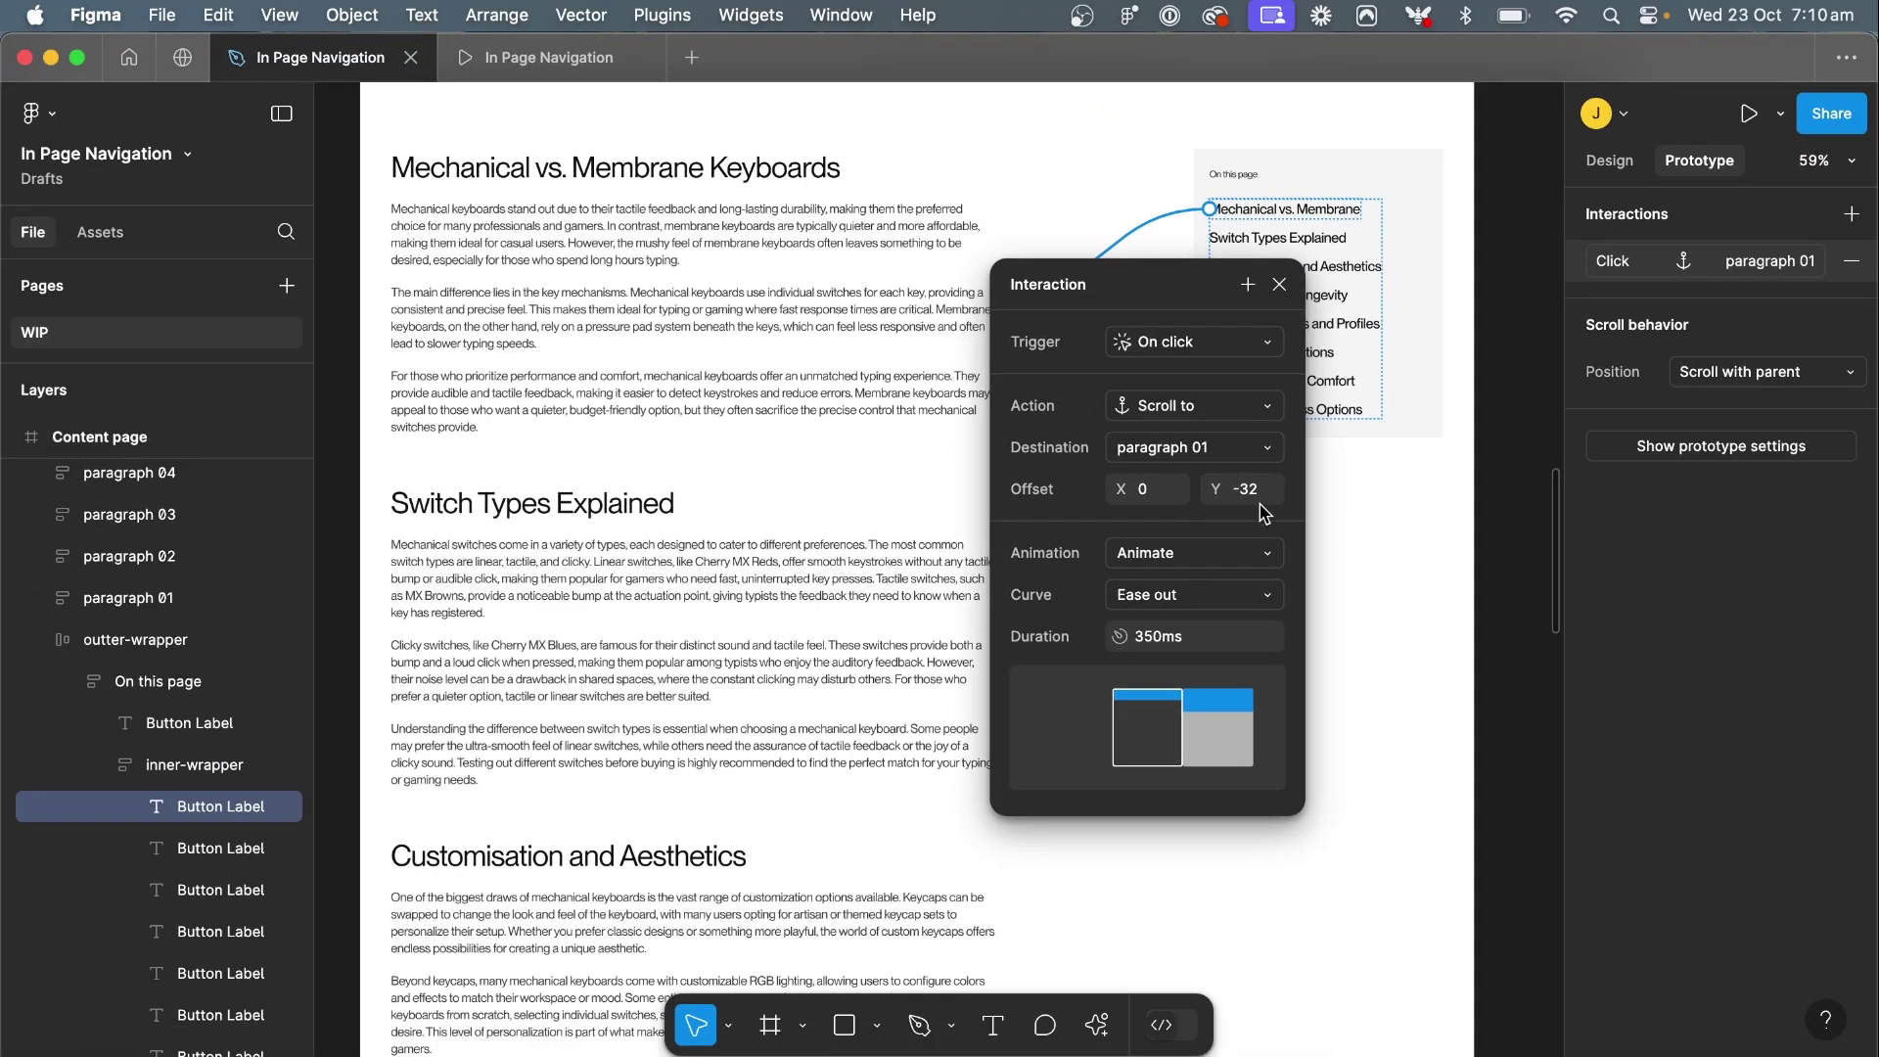
pyautogui.click(1153, 219)
# Examine the link's Y offset setting and the space above the Mechanical vs. Membrane Keyboards section on the canvas
pyautogui.scroll(3, 685, 489)
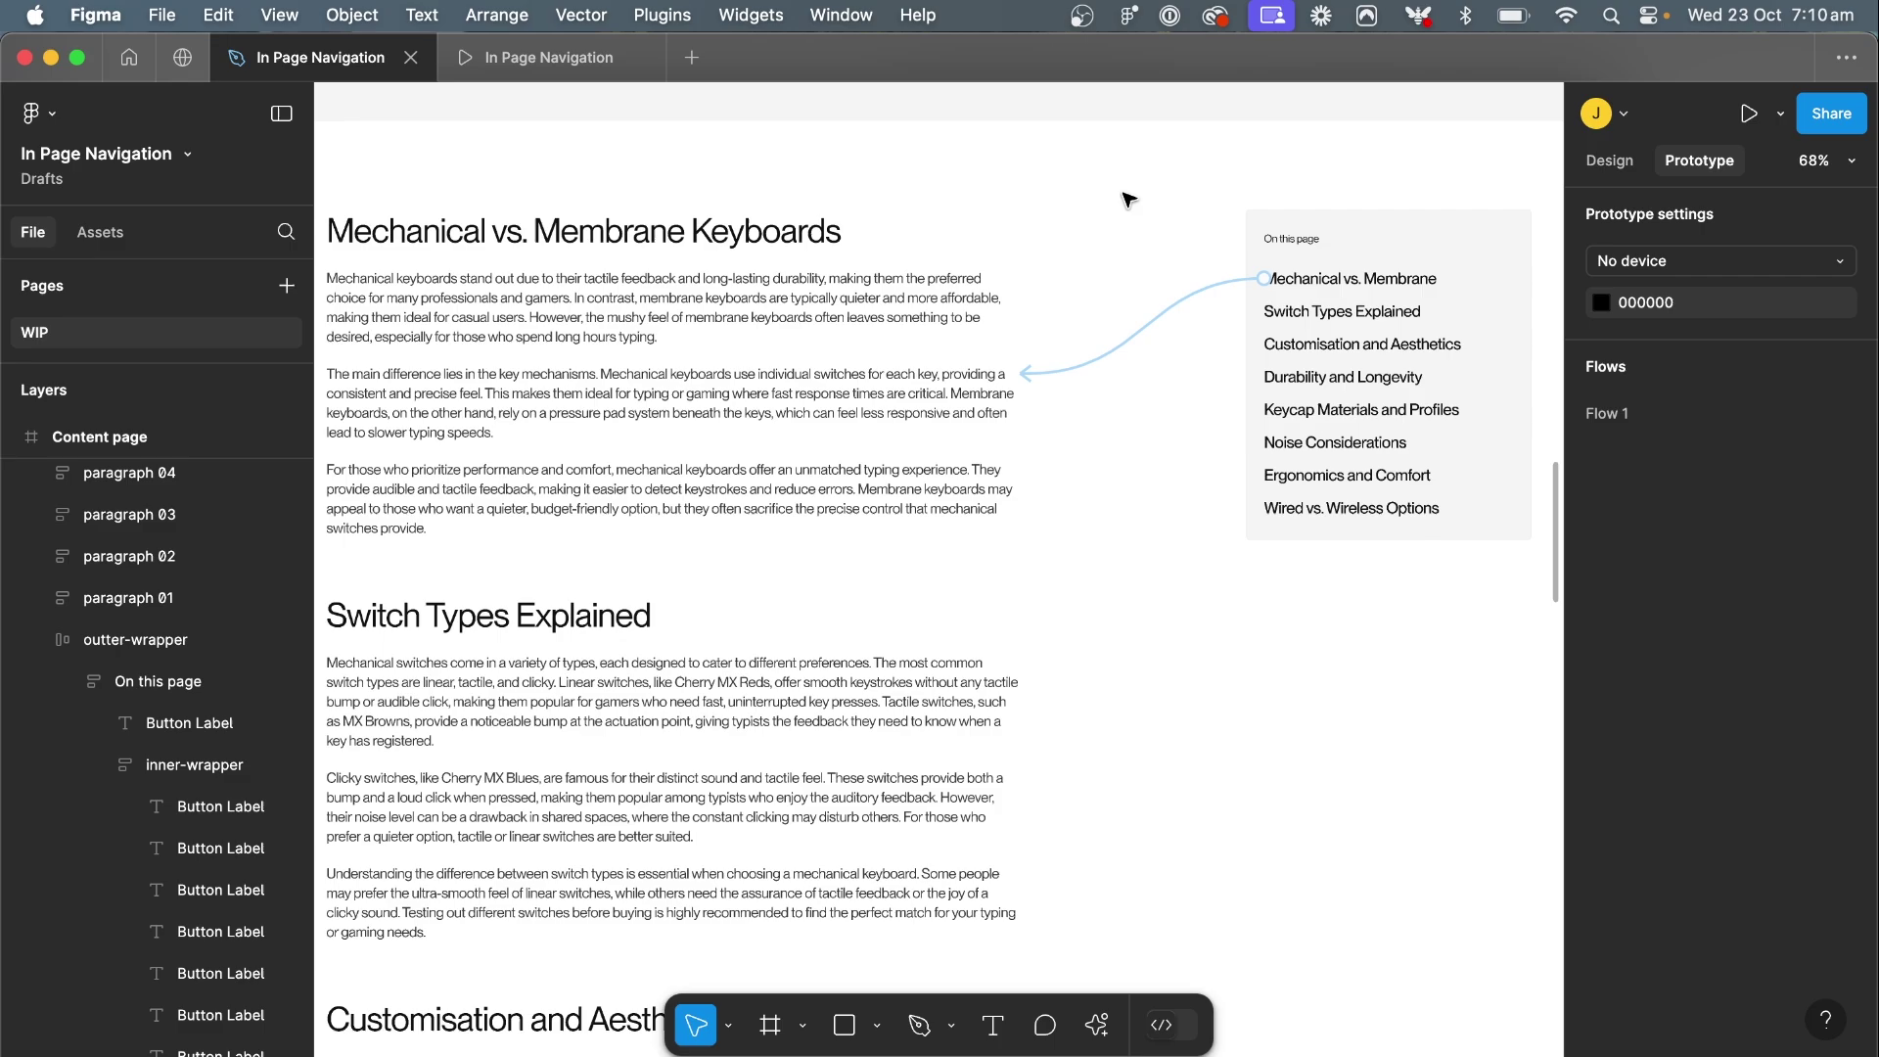
pyautogui.scroll(2, 479, 272)
pyautogui.scroll(3, 1024, 307)
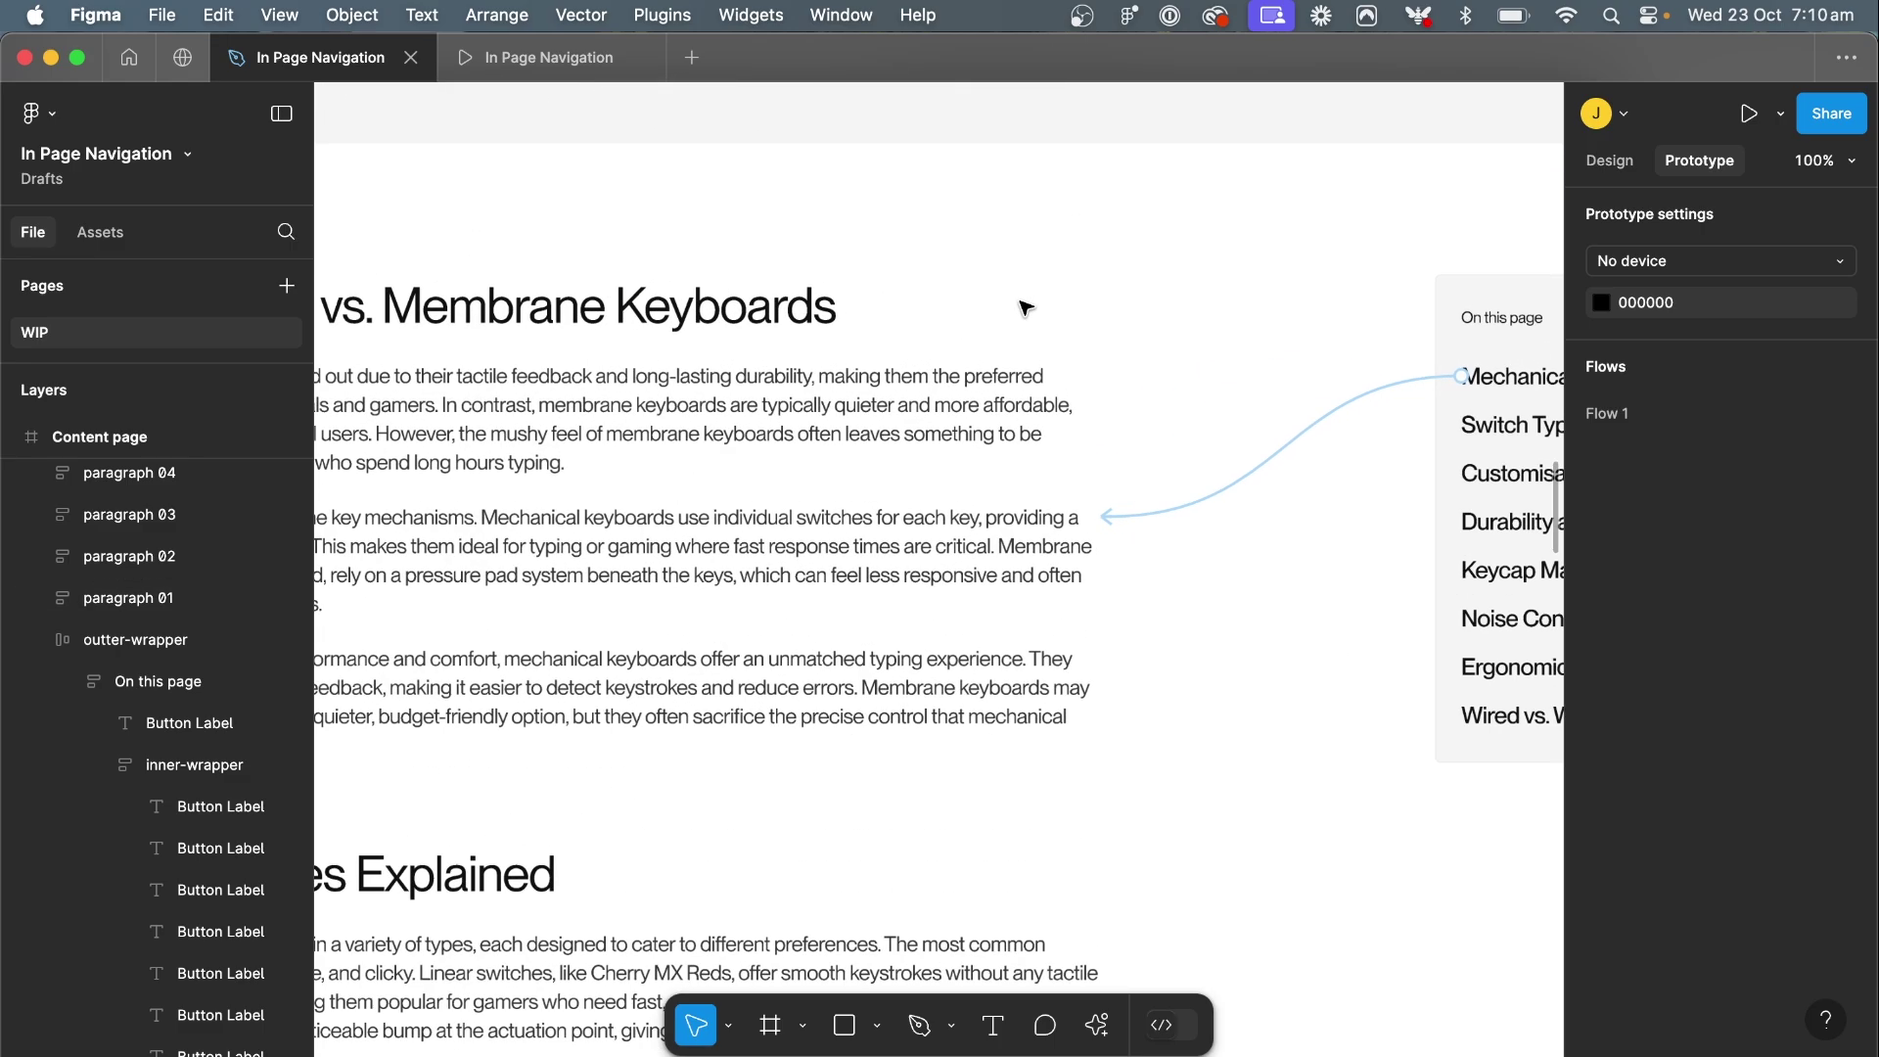
pyautogui.hscroll(-3, 1025, 308)
pyautogui.scroll(-2, 1025, 308)
pyautogui.scroll(-3, 1023, 307)
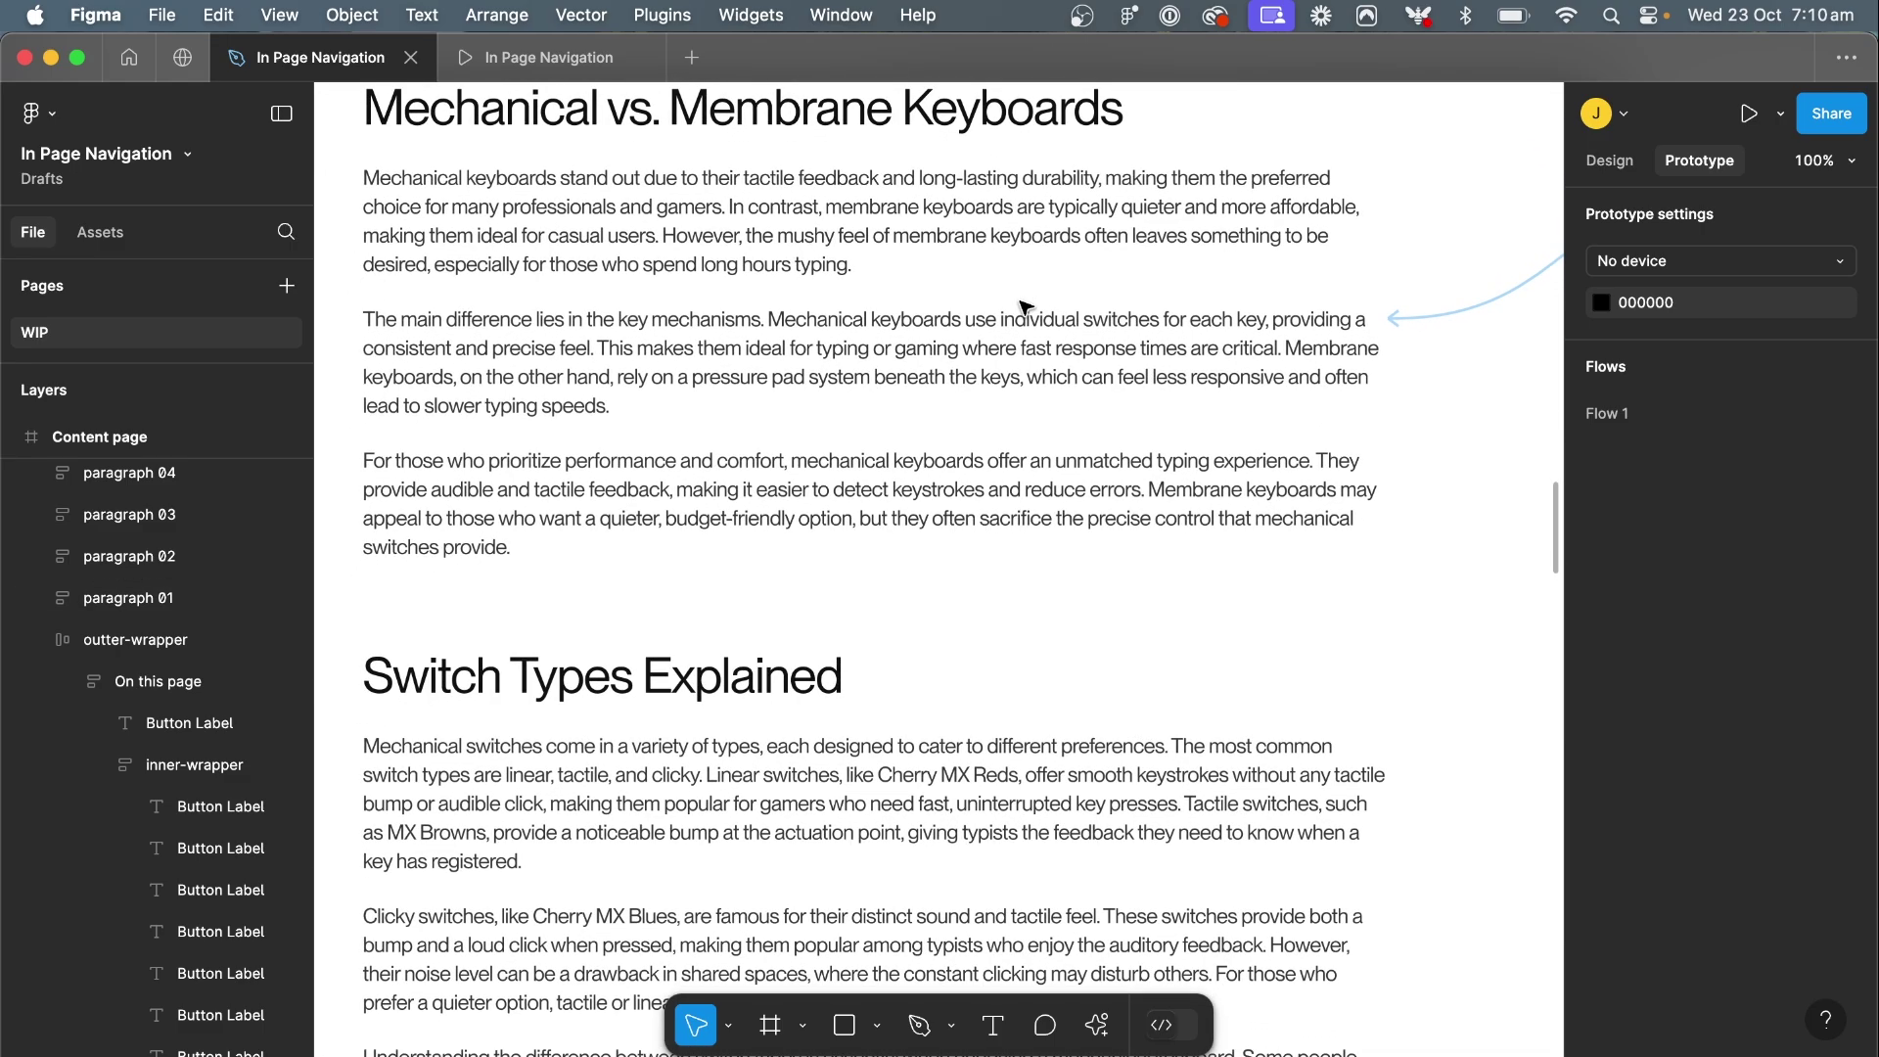
pyautogui.scroll(1, 1022, 306)
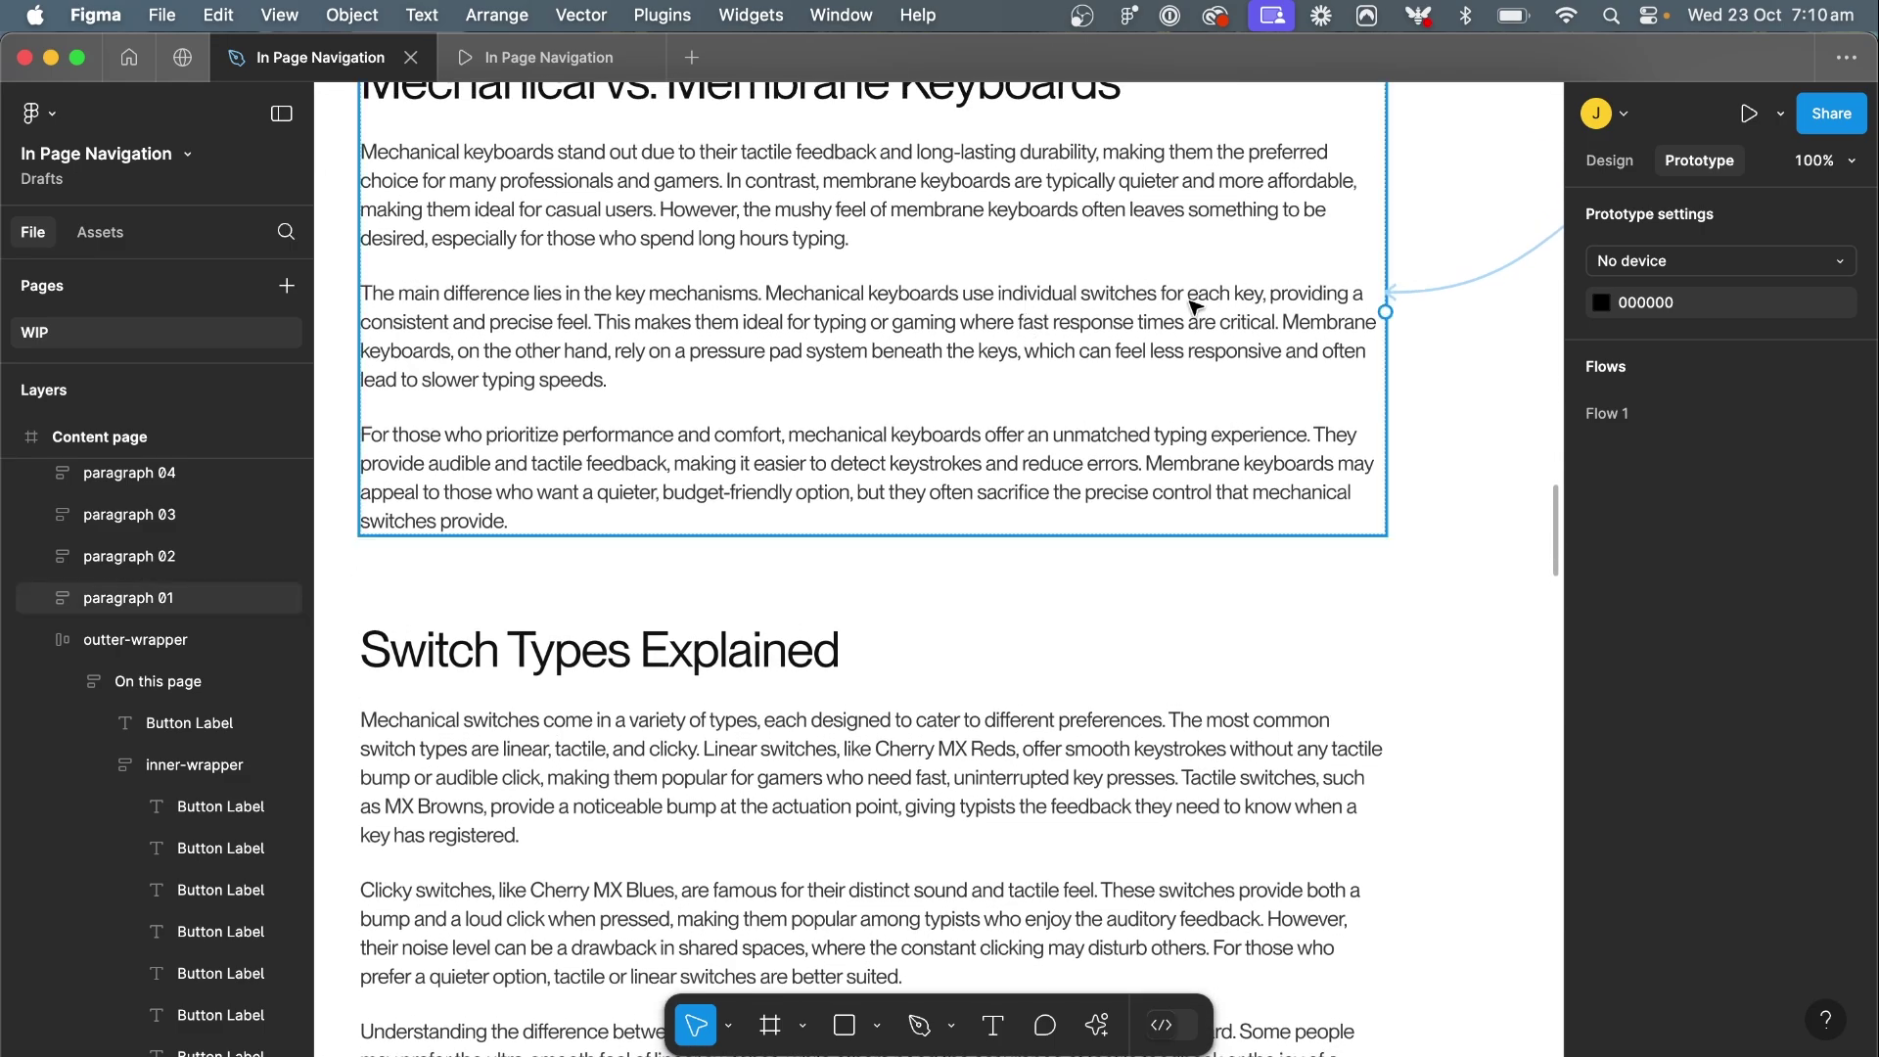
pyautogui.scroll(-2, 1441, 184)
pyautogui.hscroll(4, 1442, 184)
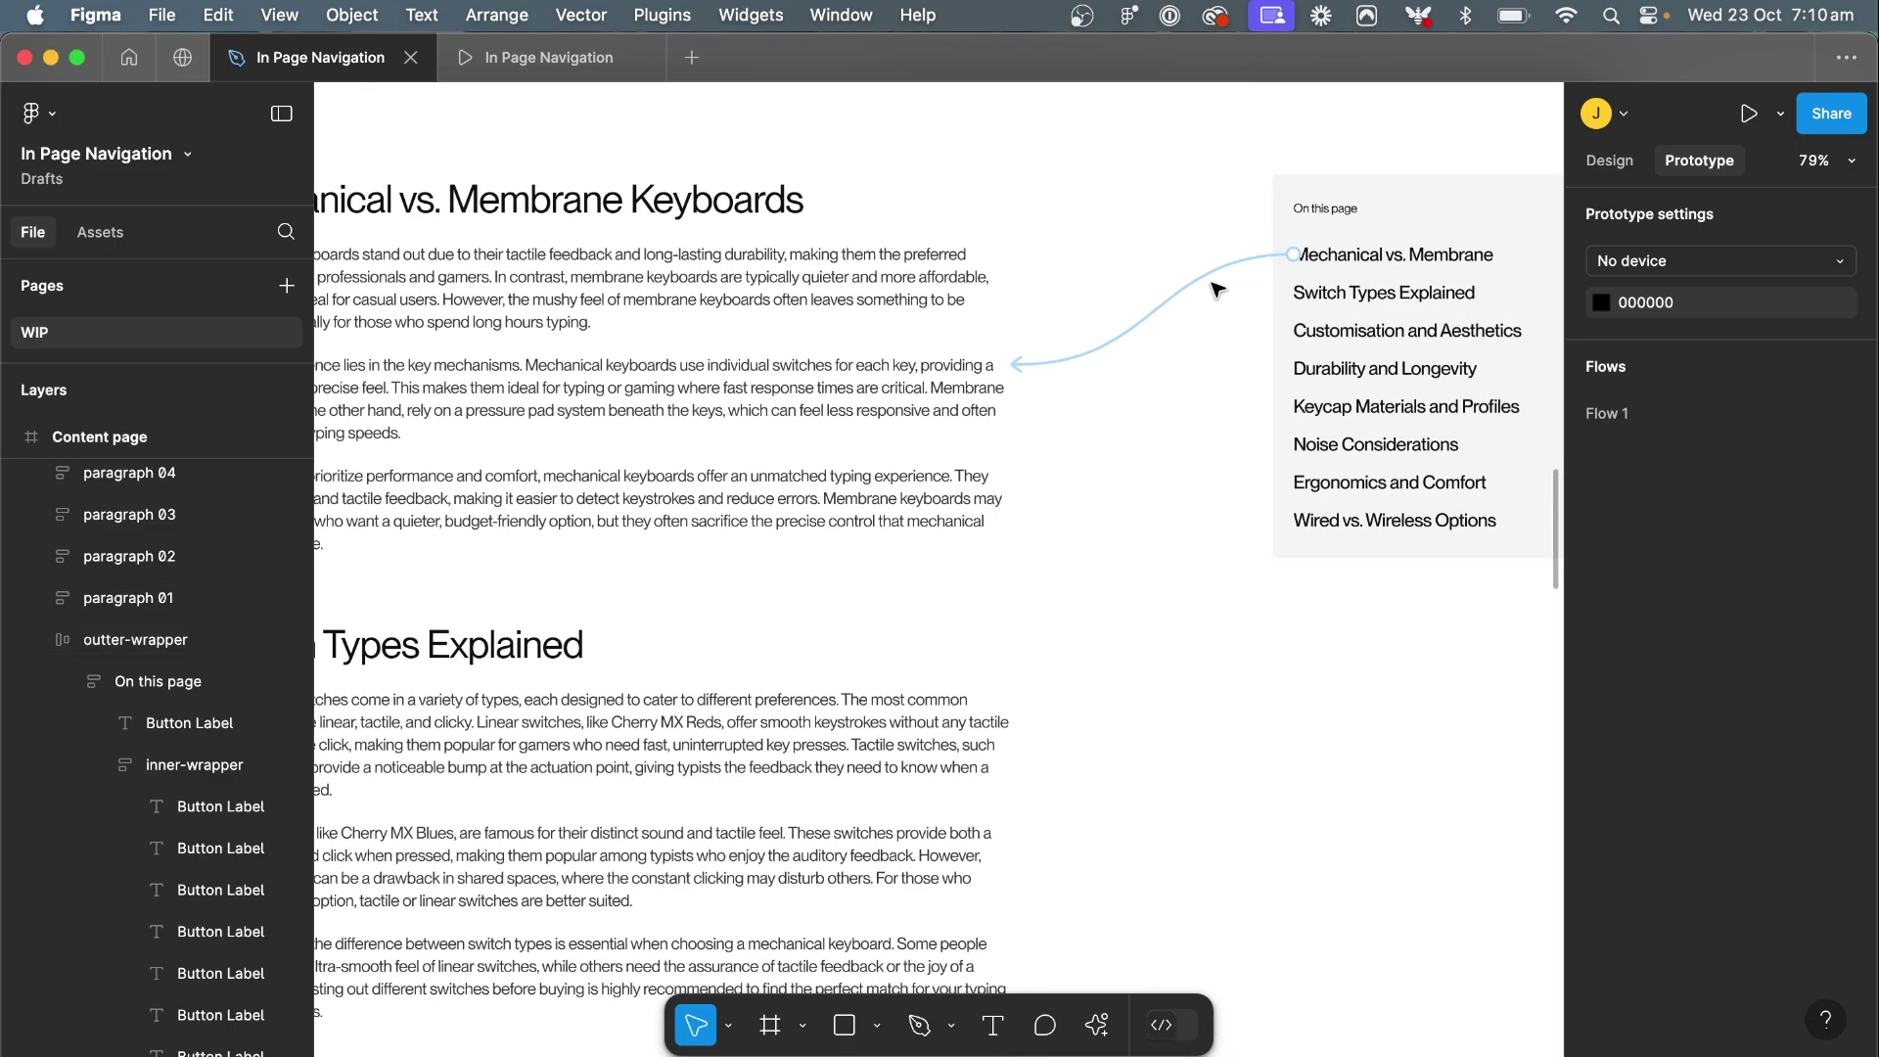
pyautogui.click(1217, 290)
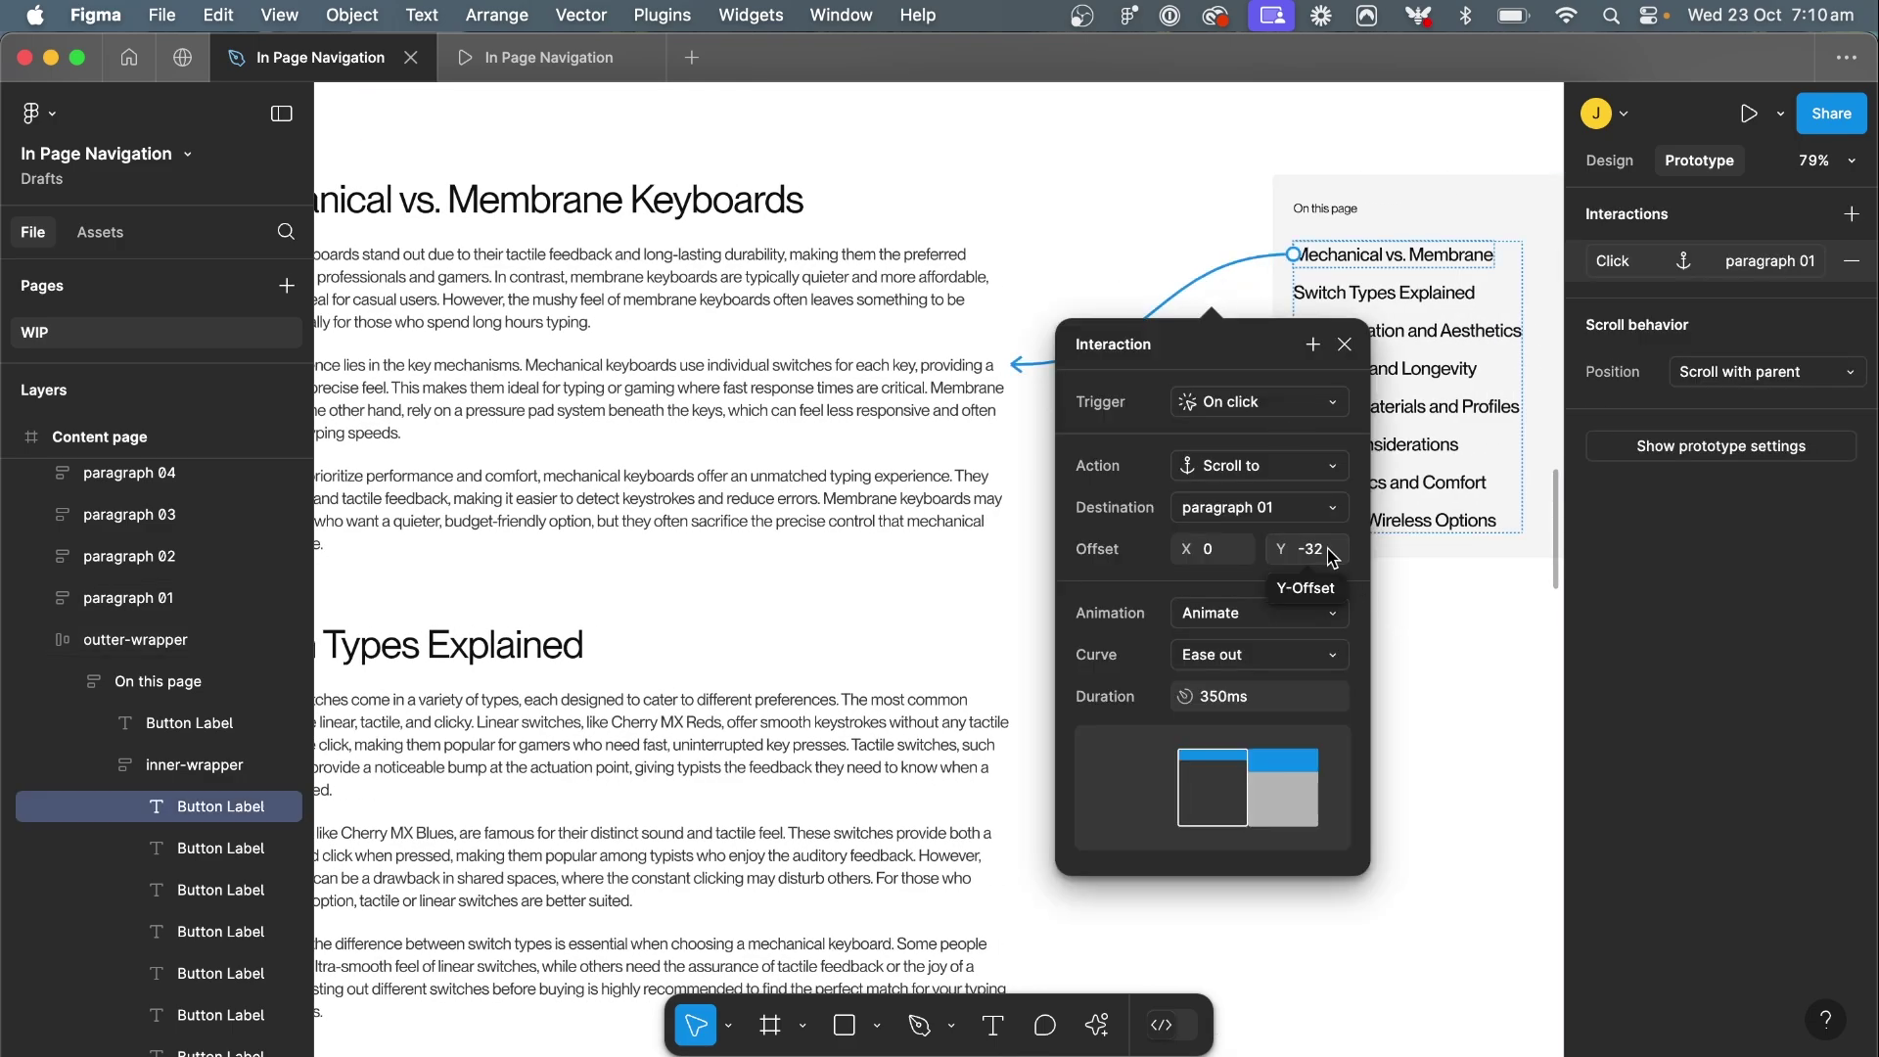
pyautogui.click(1021, 219)
pyautogui.scroll(5, 725, 246)
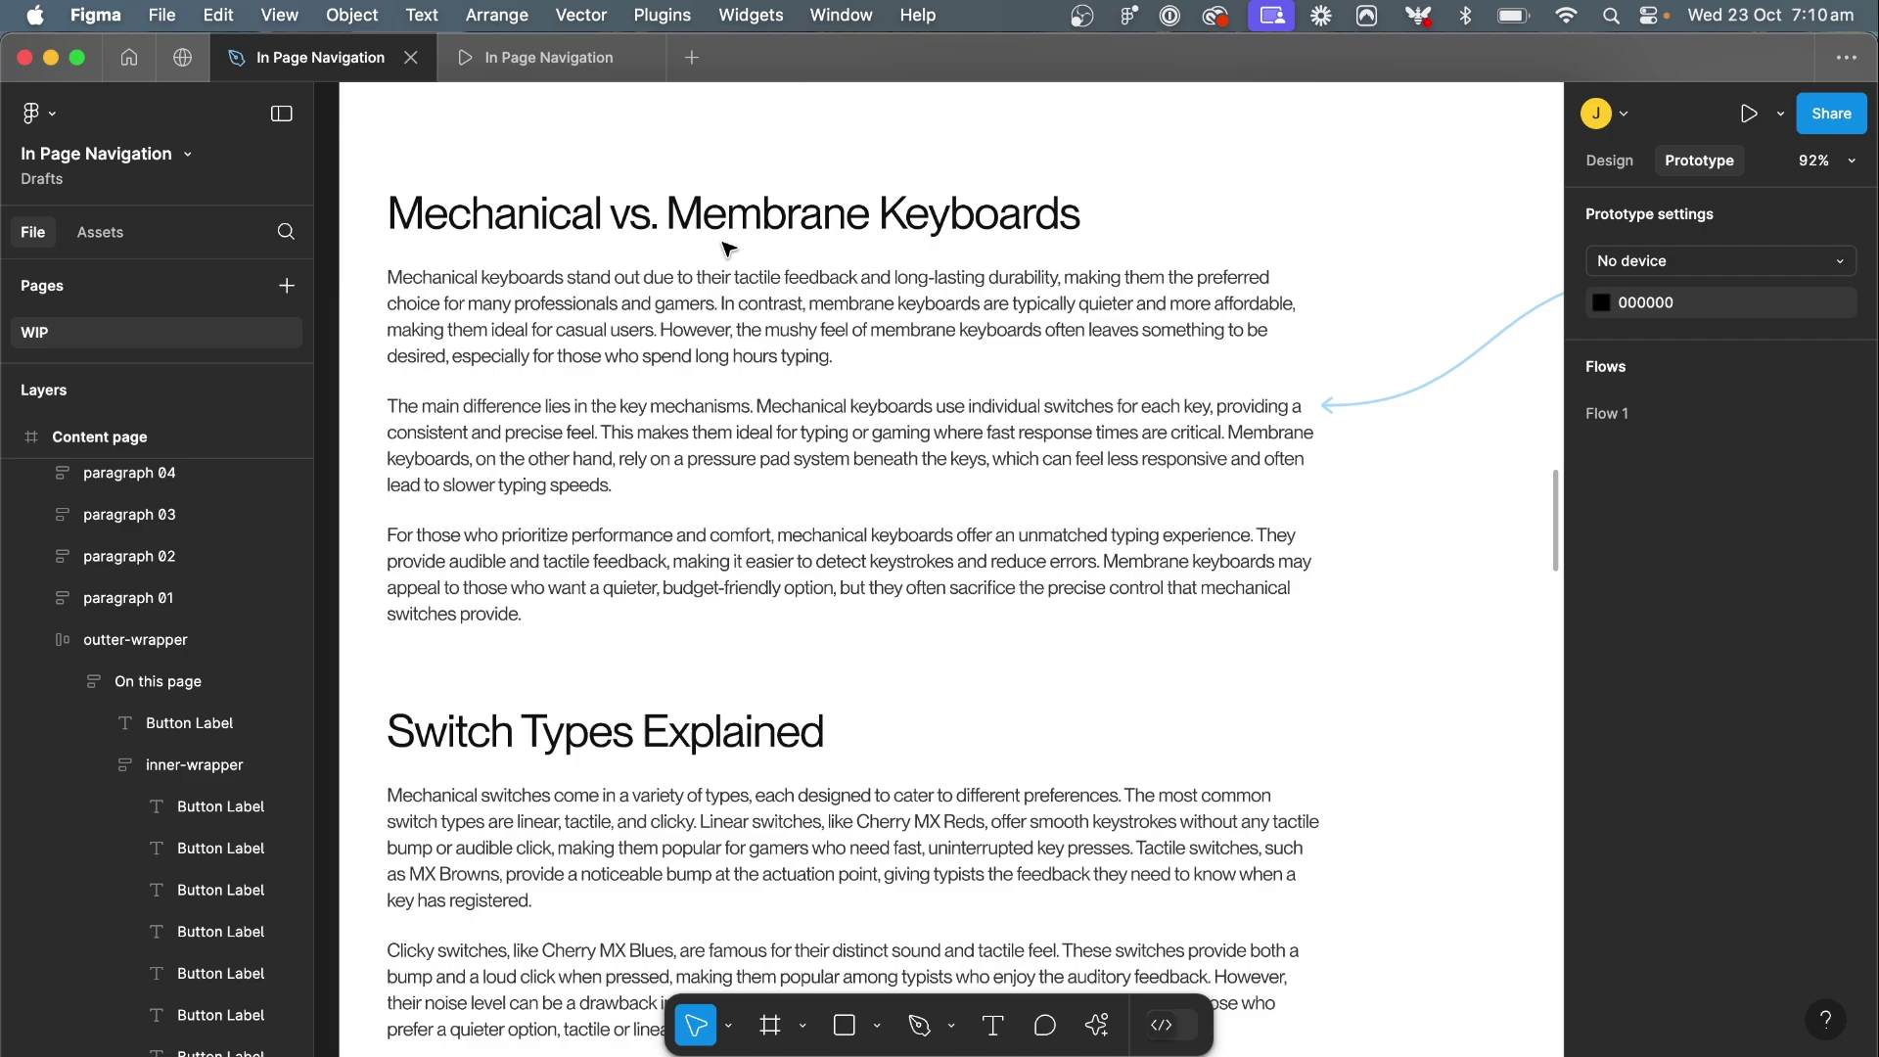
pyautogui.scroll(-3, 725, 247)
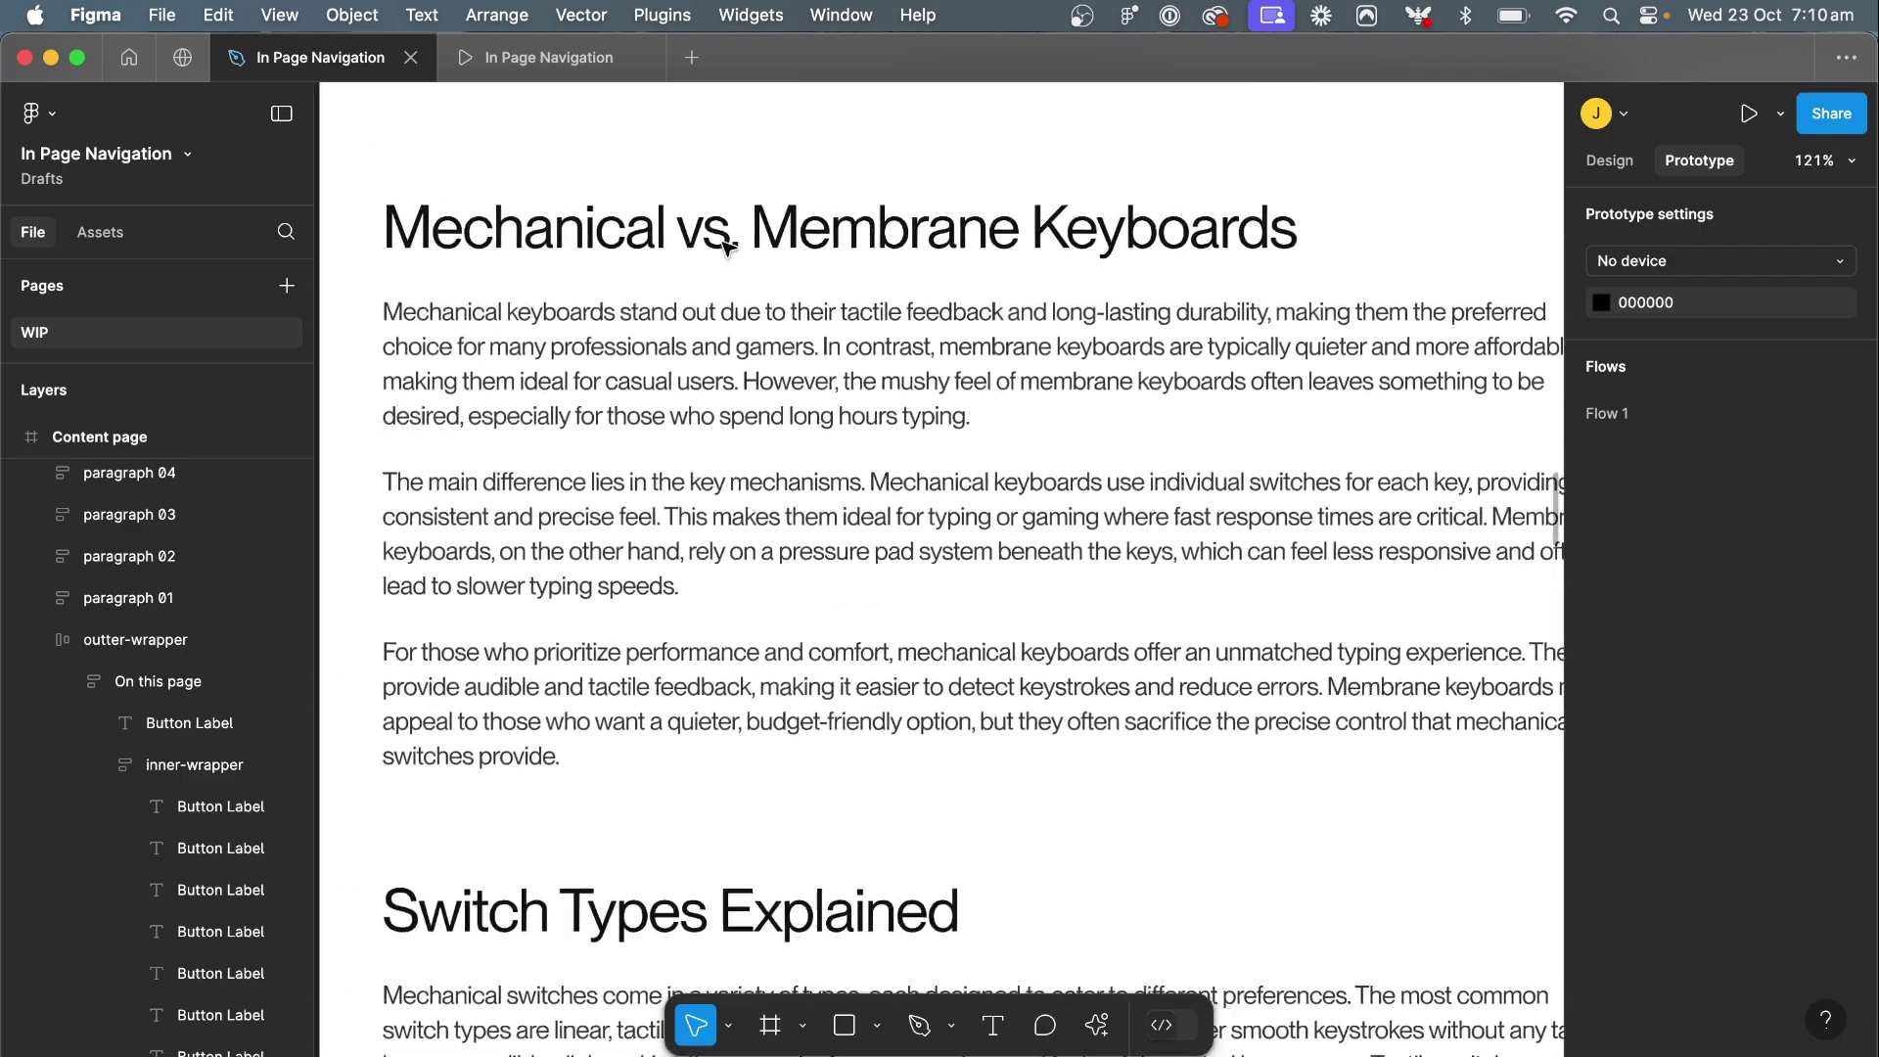
pyautogui.scroll(-5, 725, 246)
# Preview the prototype, scroll down the article and test the Mechanical vs. Membrane link with its new offset
pyautogui.click(560, 68)
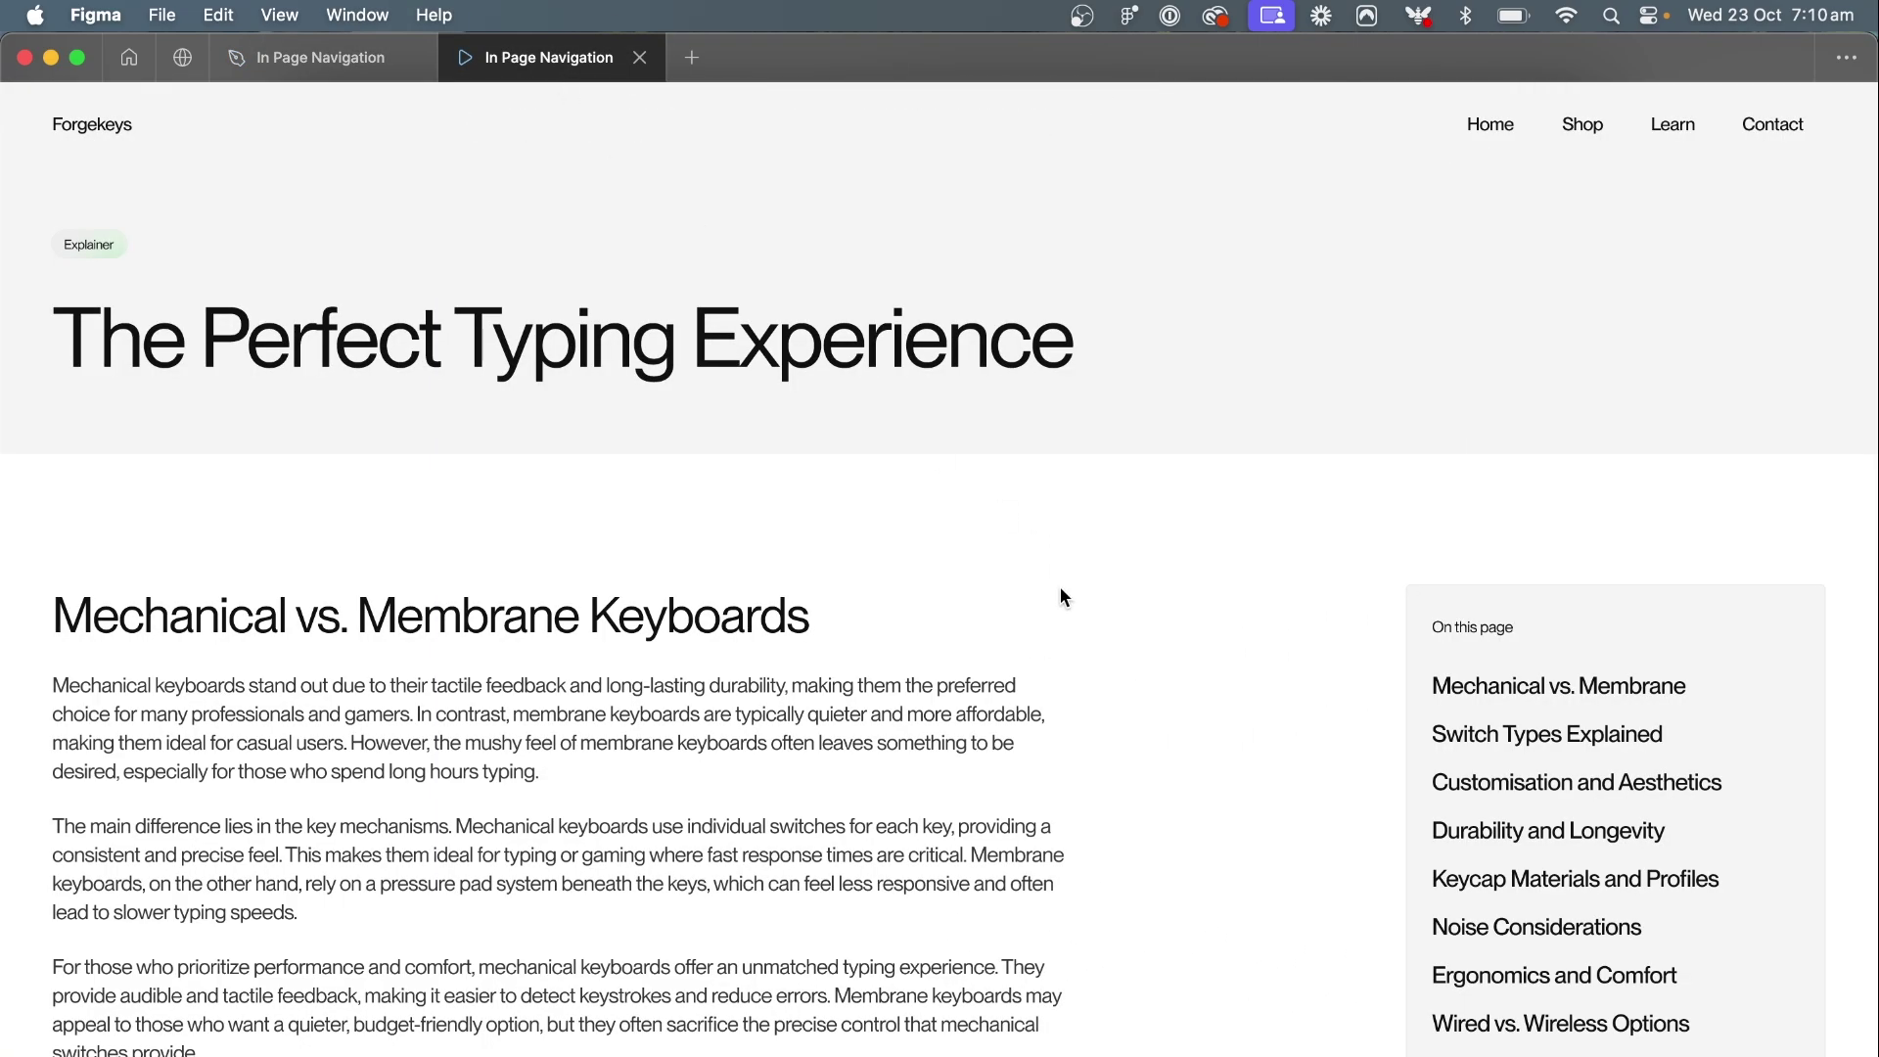
pyautogui.scroll(-5, 1059, 587)
pyautogui.scroll(-5, 1060, 595)
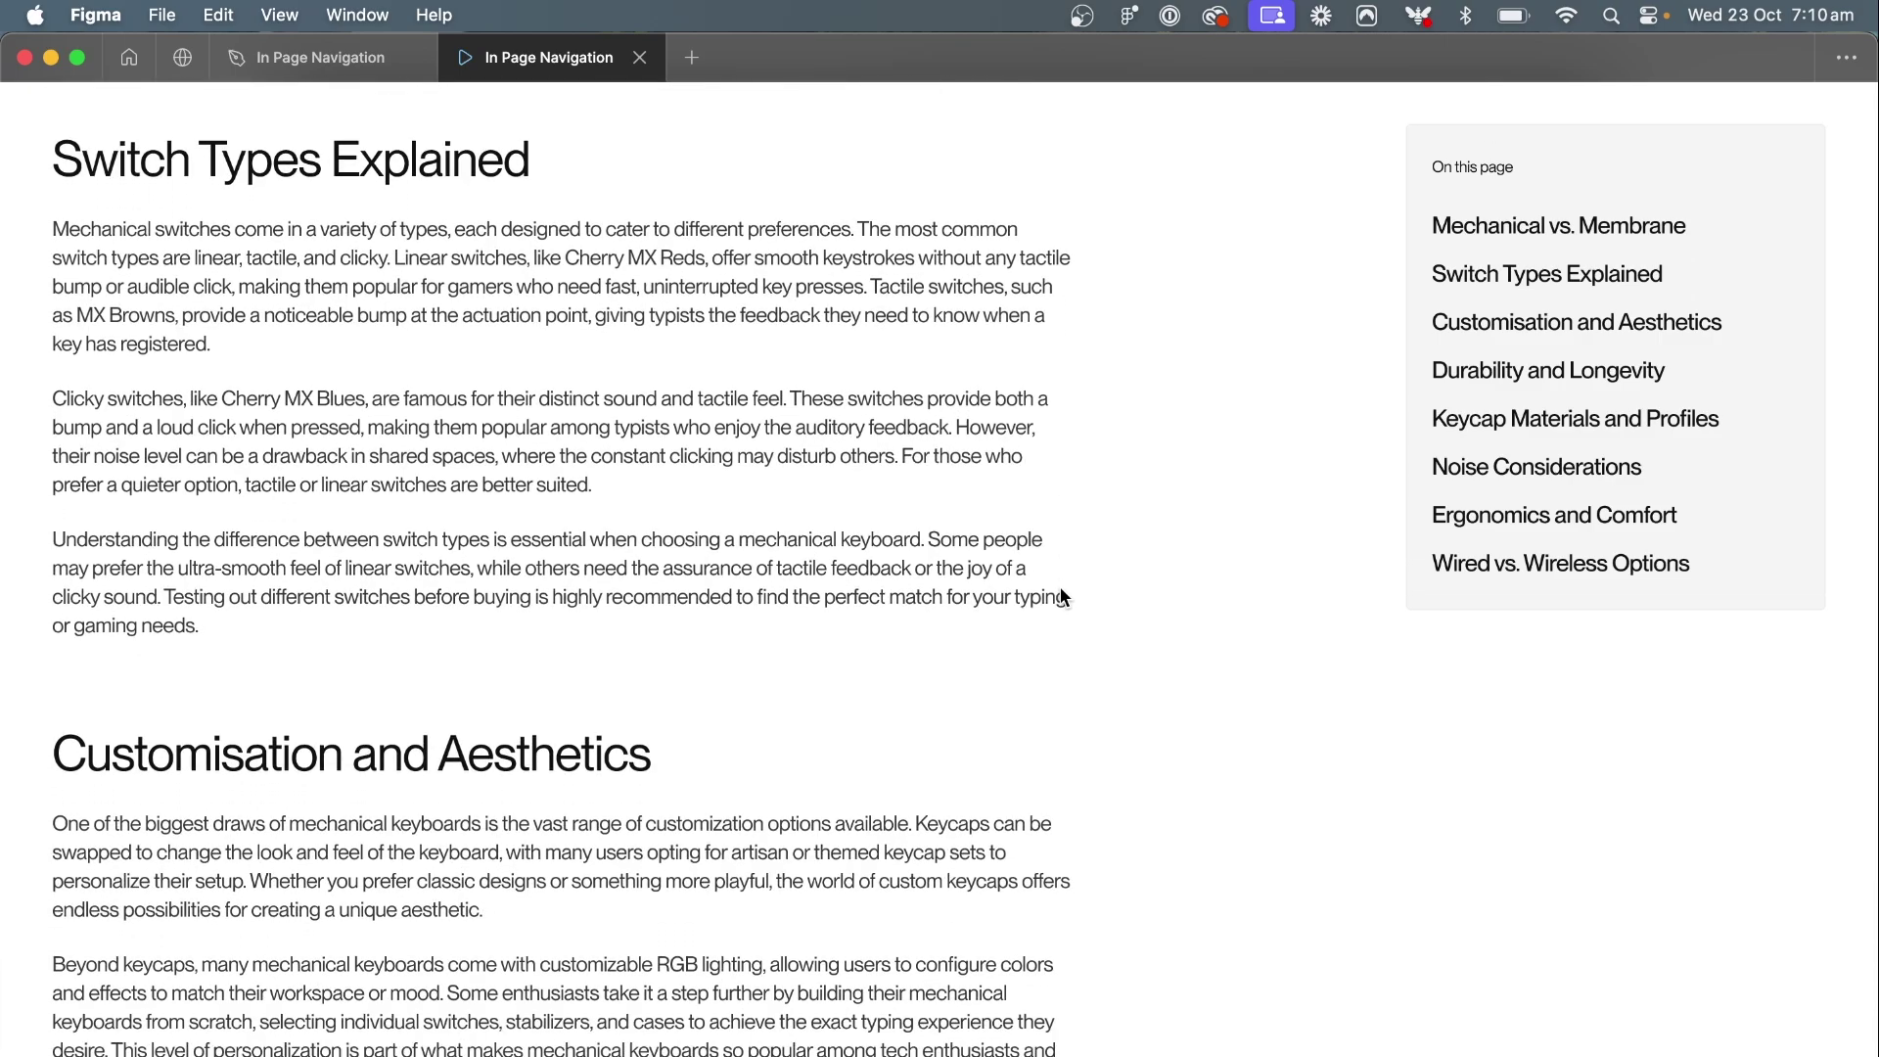
pyautogui.click(1566, 235)
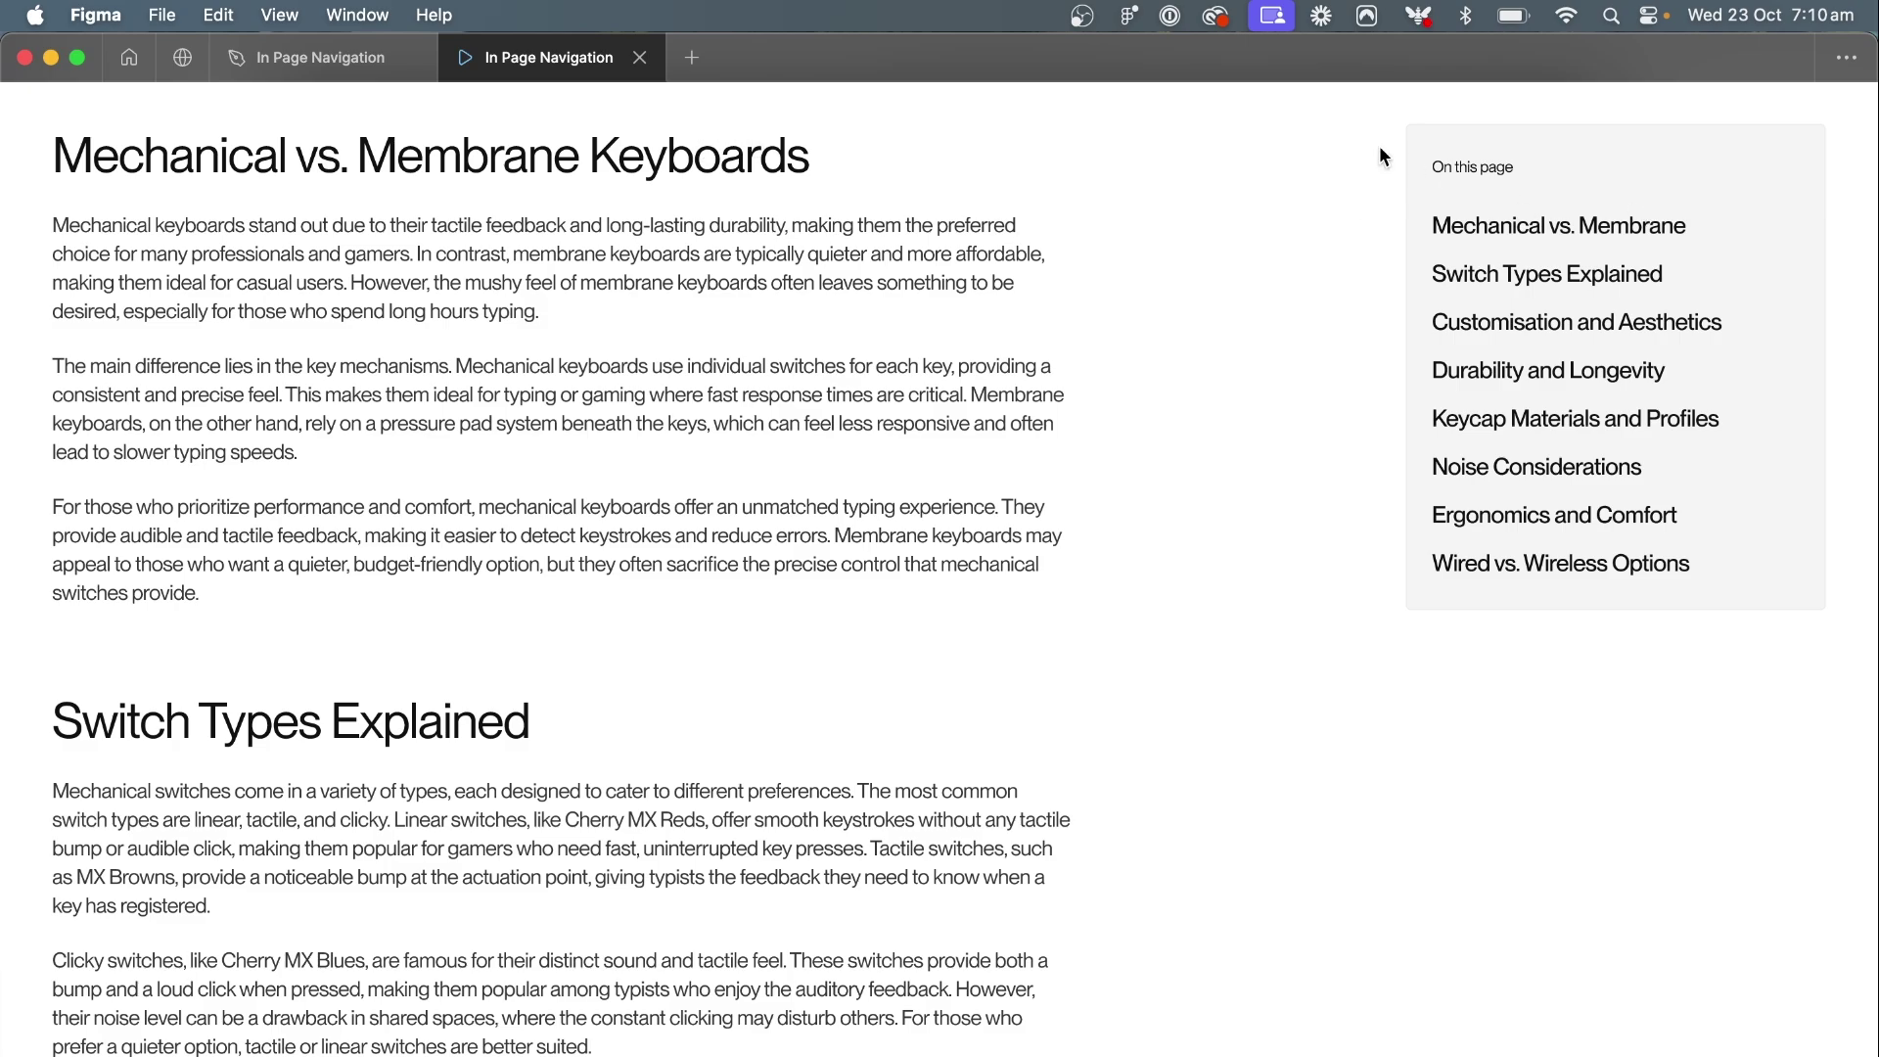
# Make the Switch Types Explained link scroll to paragraph 02 on click, with Y offset -32, Animate, Ease out and 350 ms
pyautogui.click(323, 57)
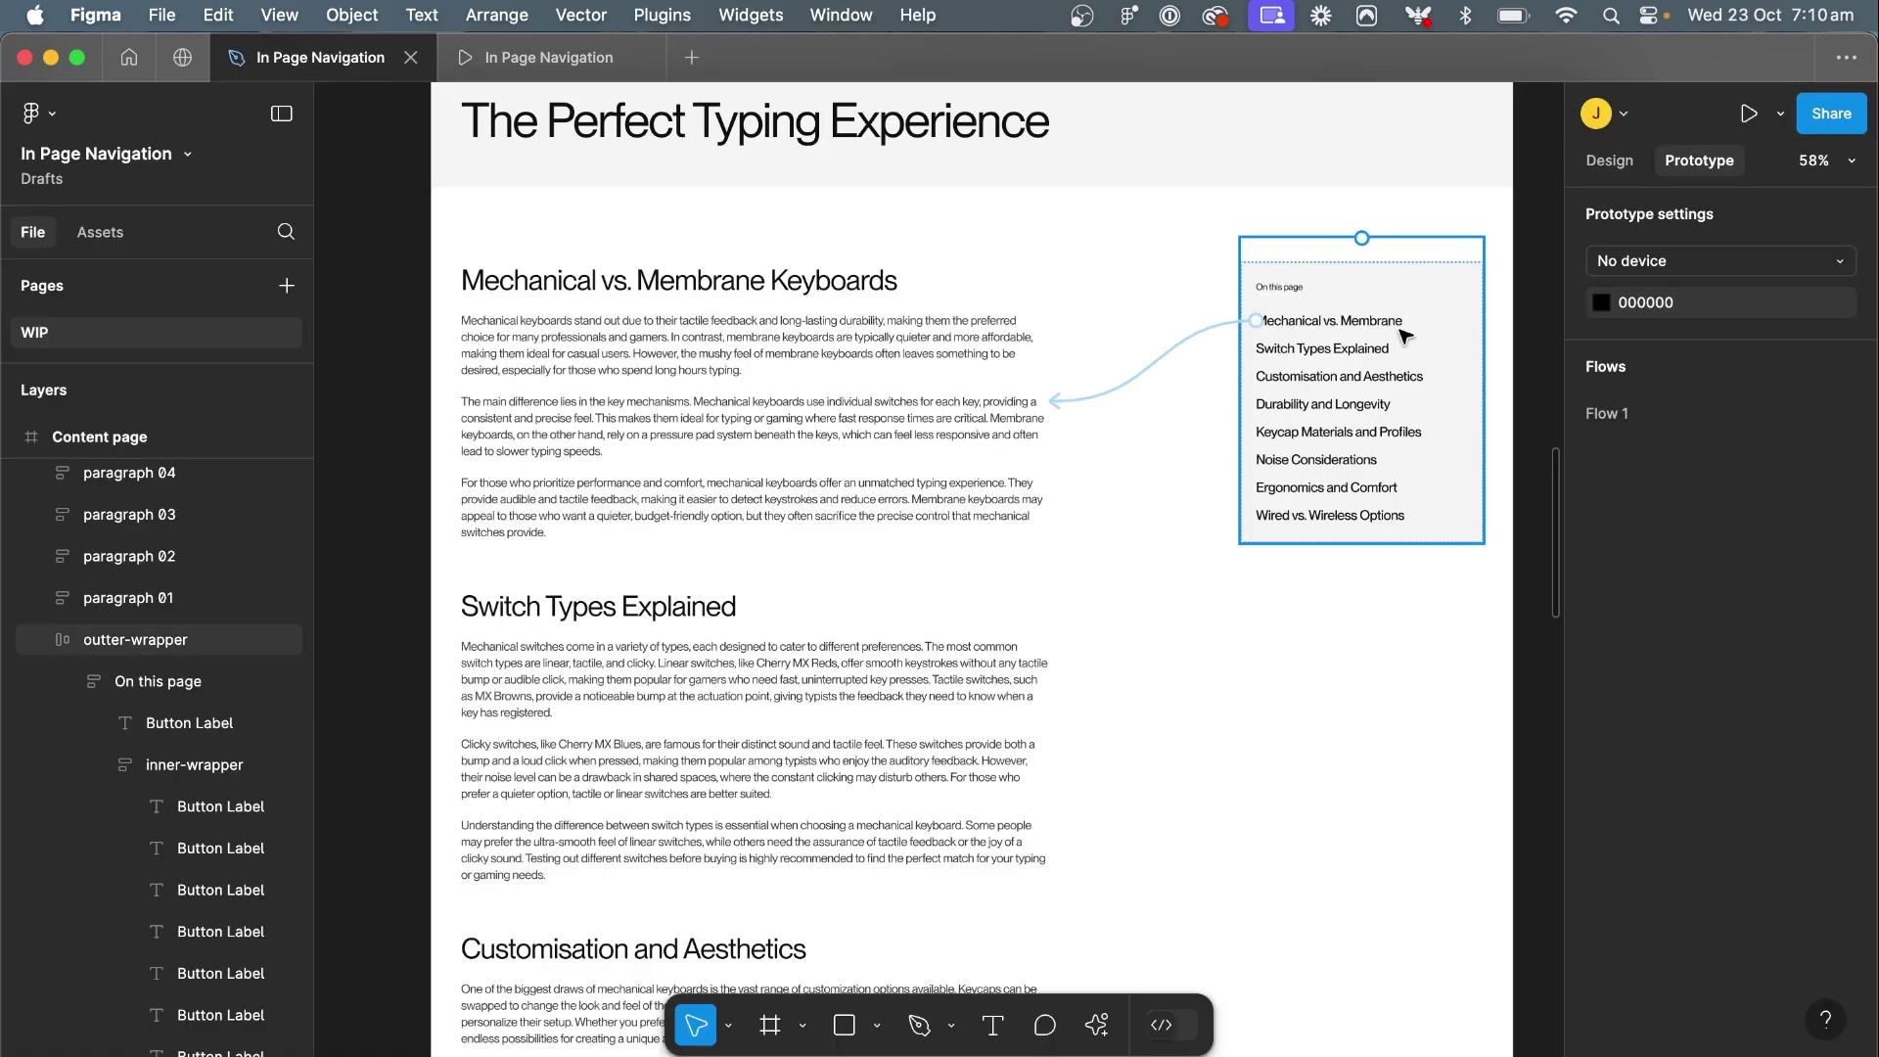
pyautogui.doubleClick(1292, 354)
pyautogui.doubleClick(1294, 354)
pyautogui.doubleClick(1293, 352)
pyautogui.moveTo(1255, 348); pyautogui.dragTo(757, 636)
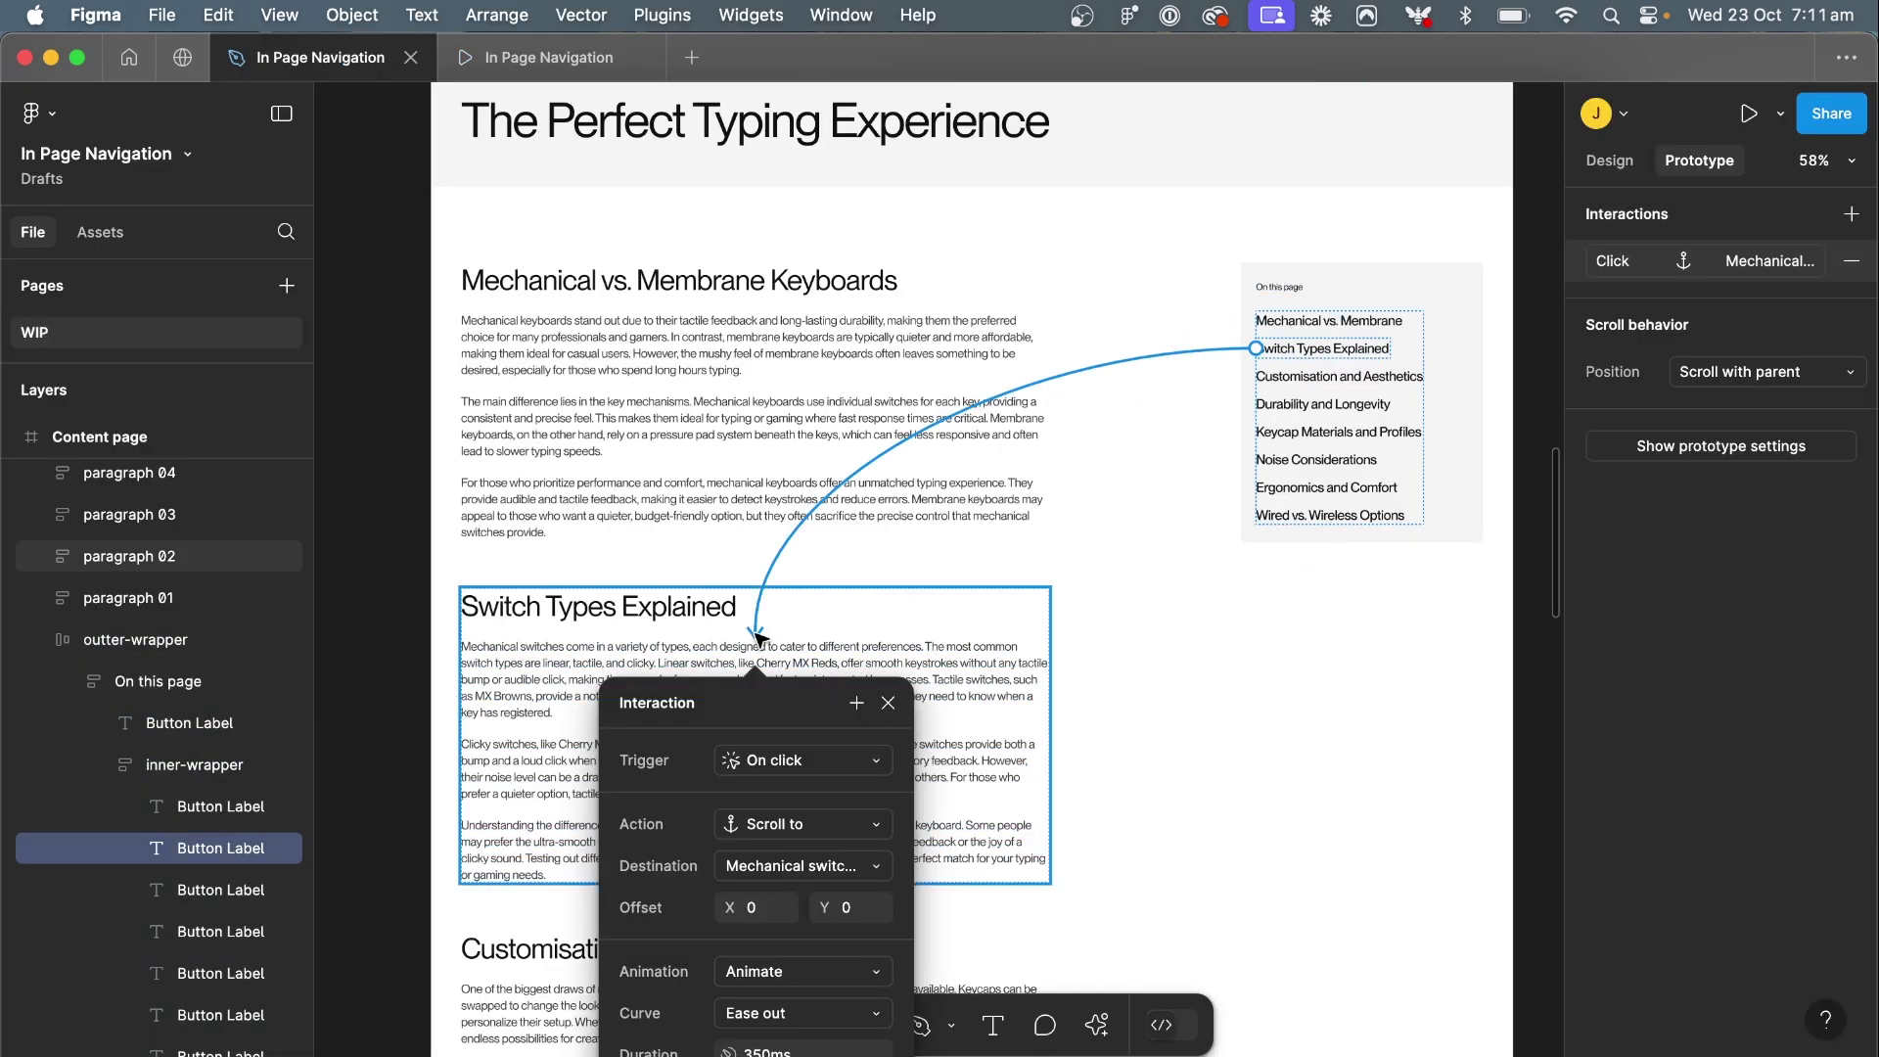
pyautogui.press('super+z')
pyautogui.click(1851, 214)
pyautogui.click(1429, 376)
pyautogui.click(1442, 524)
pyautogui.click(1444, 419)
pyautogui.click(1439, 490)
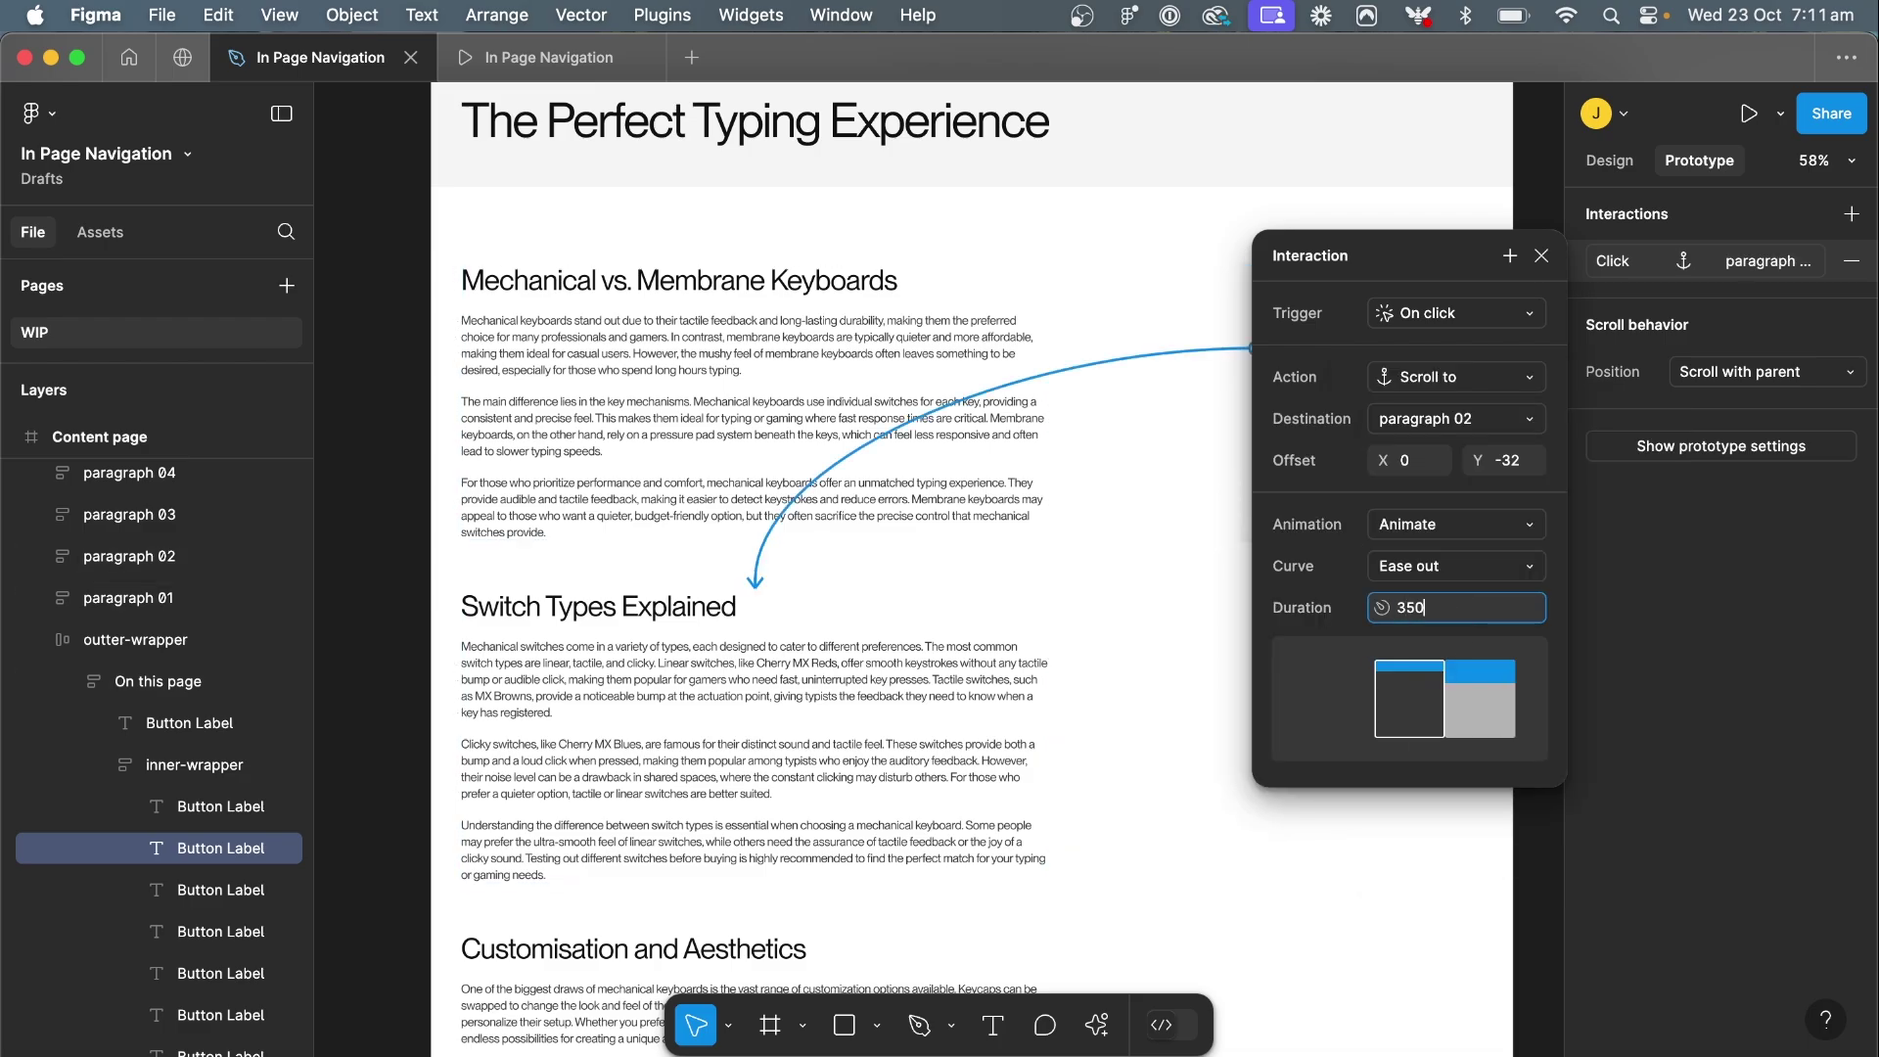
# Make the Customisation and Aesthetics link scroll to paragraph 03 on click, with Y offset -32, Animate, Ease out and 350 ms
pyautogui.doubleClick(1292, 376)
pyautogui.moveTo(1255, 376); pyautogui.dragTo(1191, 503)
pyautogui.click(1851, 213)
pyautogui.click(1438, 376)
pyautogui.click(1441, 523)
pyautogui.click(1445, 422)
pyautogui.click(1461, 543)
pyautogui.scroll(-2, 1321, 751)
pyautogui.click(1448, 524)
pyautogui.click(1438, 555)
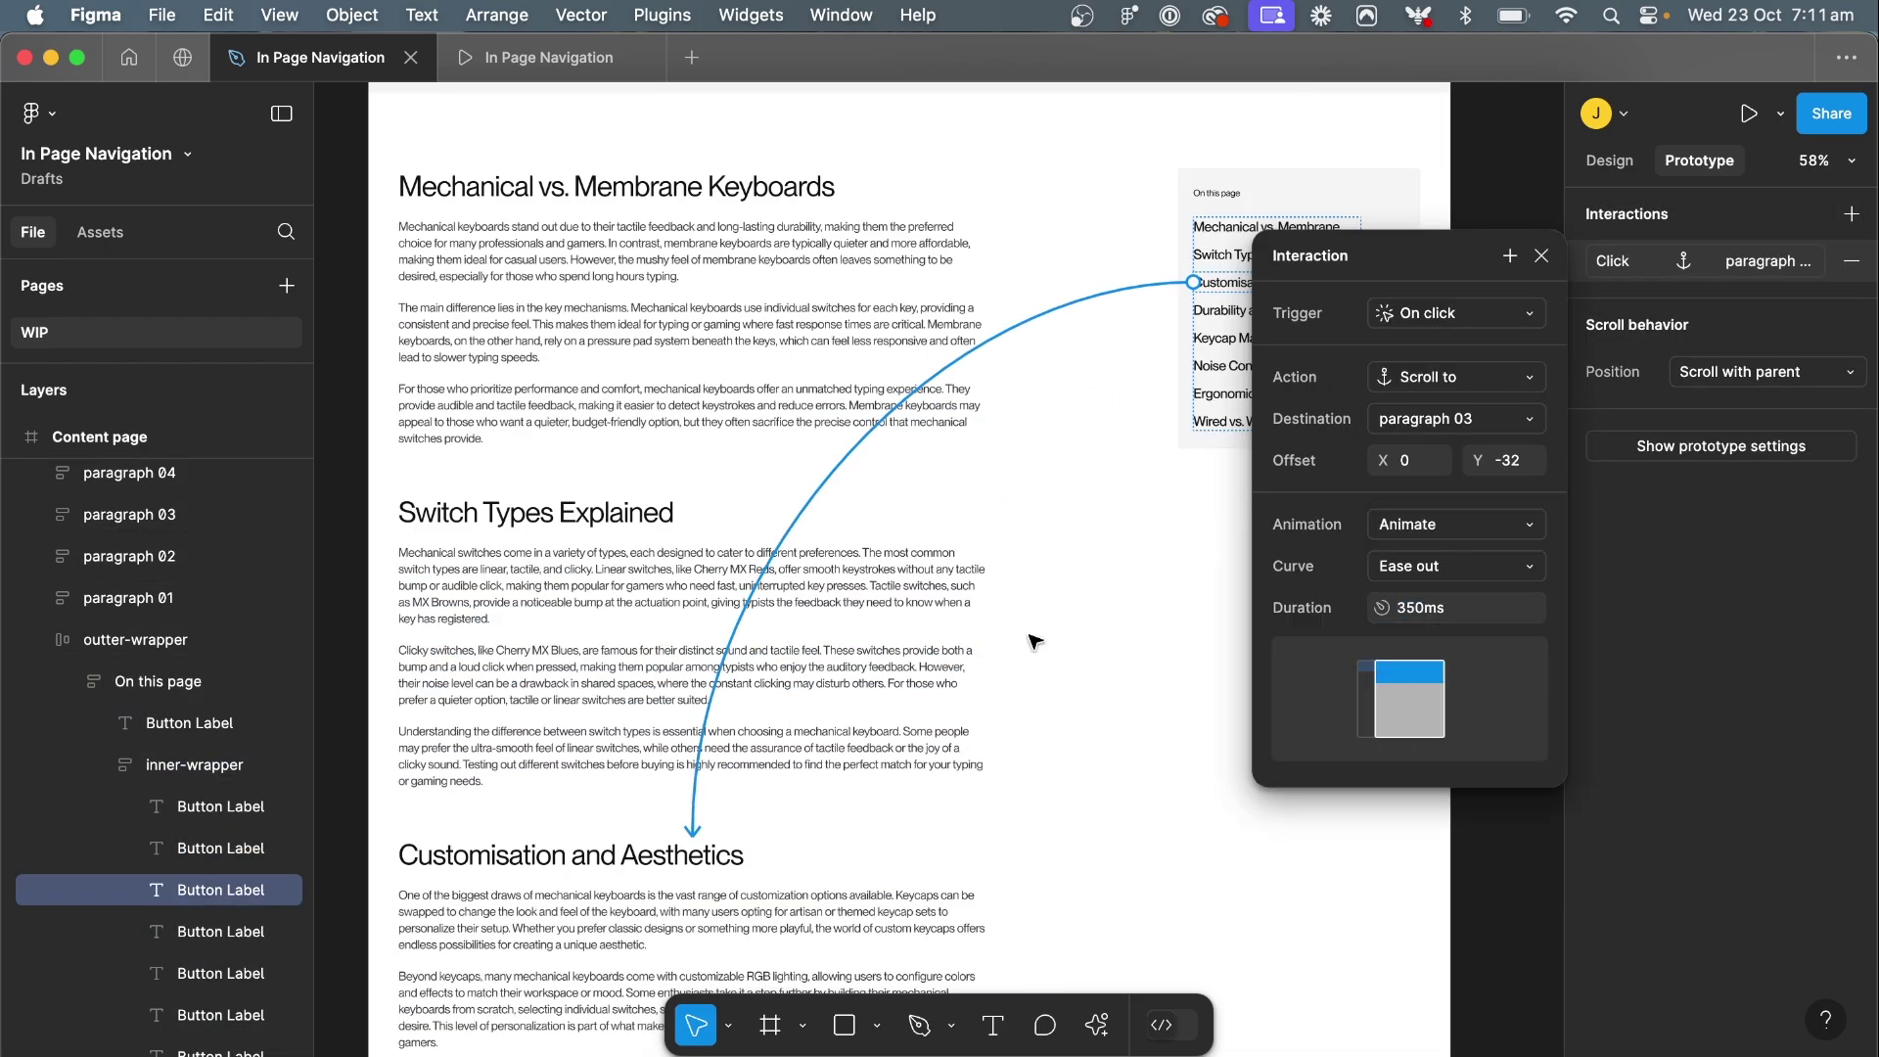
# Make the Durability and Longevity link scroll to its section on click, with the same offset and animation as the previous links
pyautogui.click(1223, 311)
pyautogui.click(1850, 213)
pyautogui.click(1425, 376)
pyautogui.click(1487, 574)
pyautogui.click(1448, 521)
pyautogui.click(1432, 557)
# Give the Keycap Materials and Profiles link a click interaction that scrolls to its section, matching the other links' offset and animation
pyautogui.doubleClick(1300, 335)
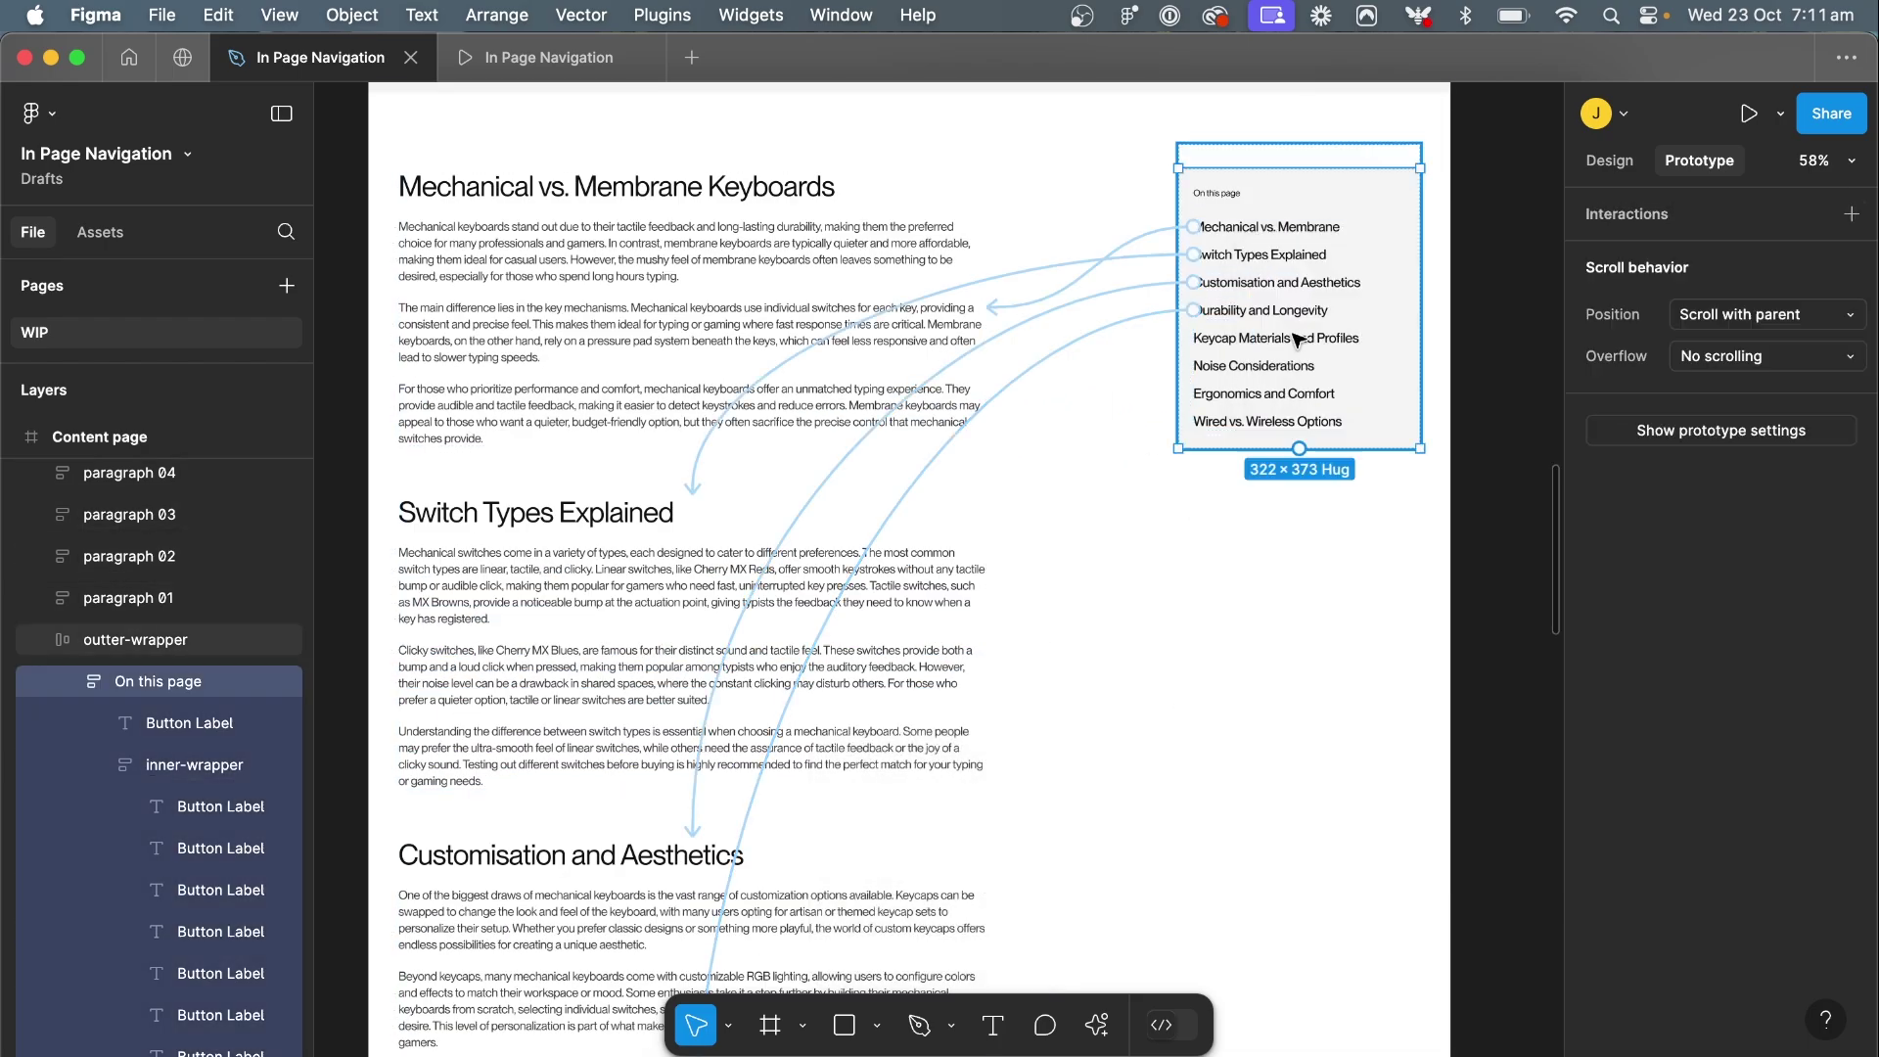
pyautogui.click(1850, 213)
pyautogui.click(1439, 376)
pyautogui.click(1442, 523)
pyautogui.click(1438, 421)
pyautogui.click(1461, 605)
pyautogui.click(1448, 523)
pyautogui.click(1438, 554)
# Make the Noise Considerations link scroll to paragraph 06 on click, with Y offset -32, Animate, Ease out and 350 ms
pyautogui.click(1218, 365)
pyautogui.click(1851, 213)
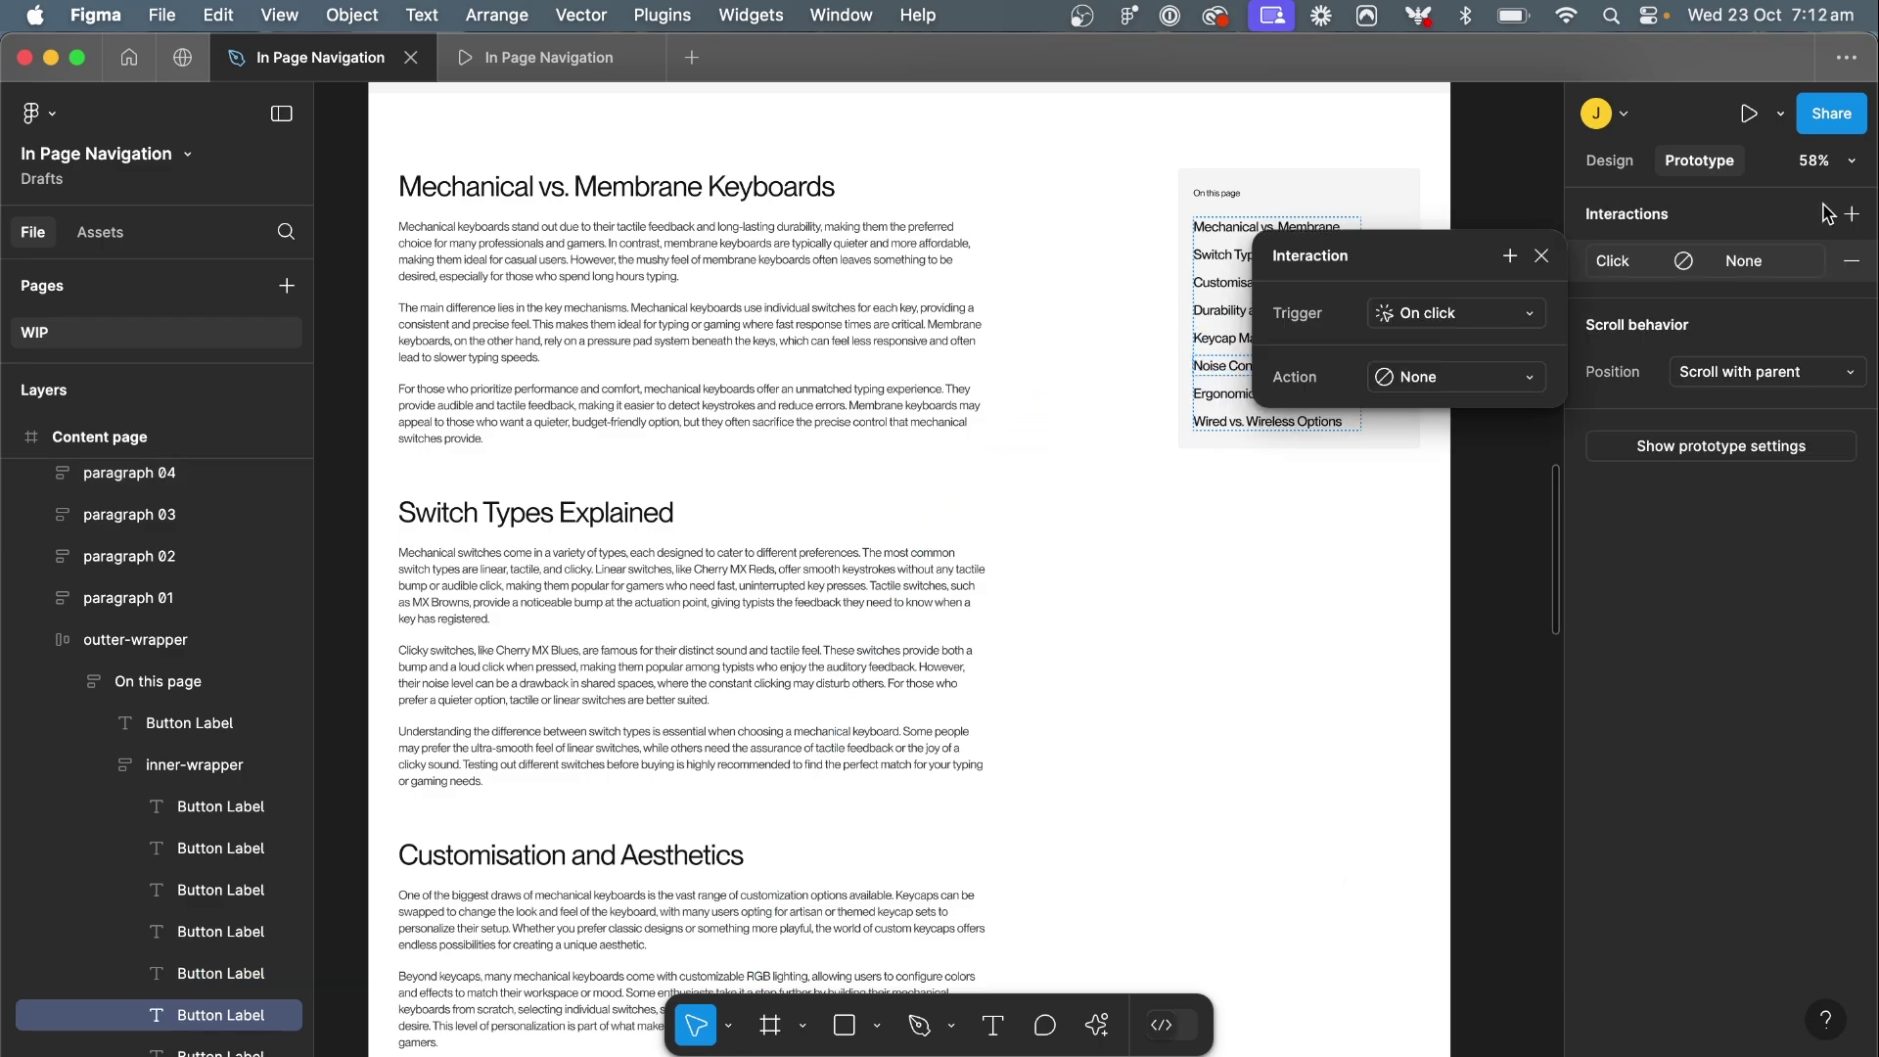
pyautogui.click(1438, 376)
pyautogui.click(1442, 523)
pyautogui.scroll(-3, 1220, 763)
pyautogui.click(1461, 637)
pyautogui.click(1518, 460)
pyautogui.write('-92')
pyautogui.click(1454, 525)
pyautogui.click(1438, 556)
pyautogui.click(1438, 607)
pyautogui.write('5')
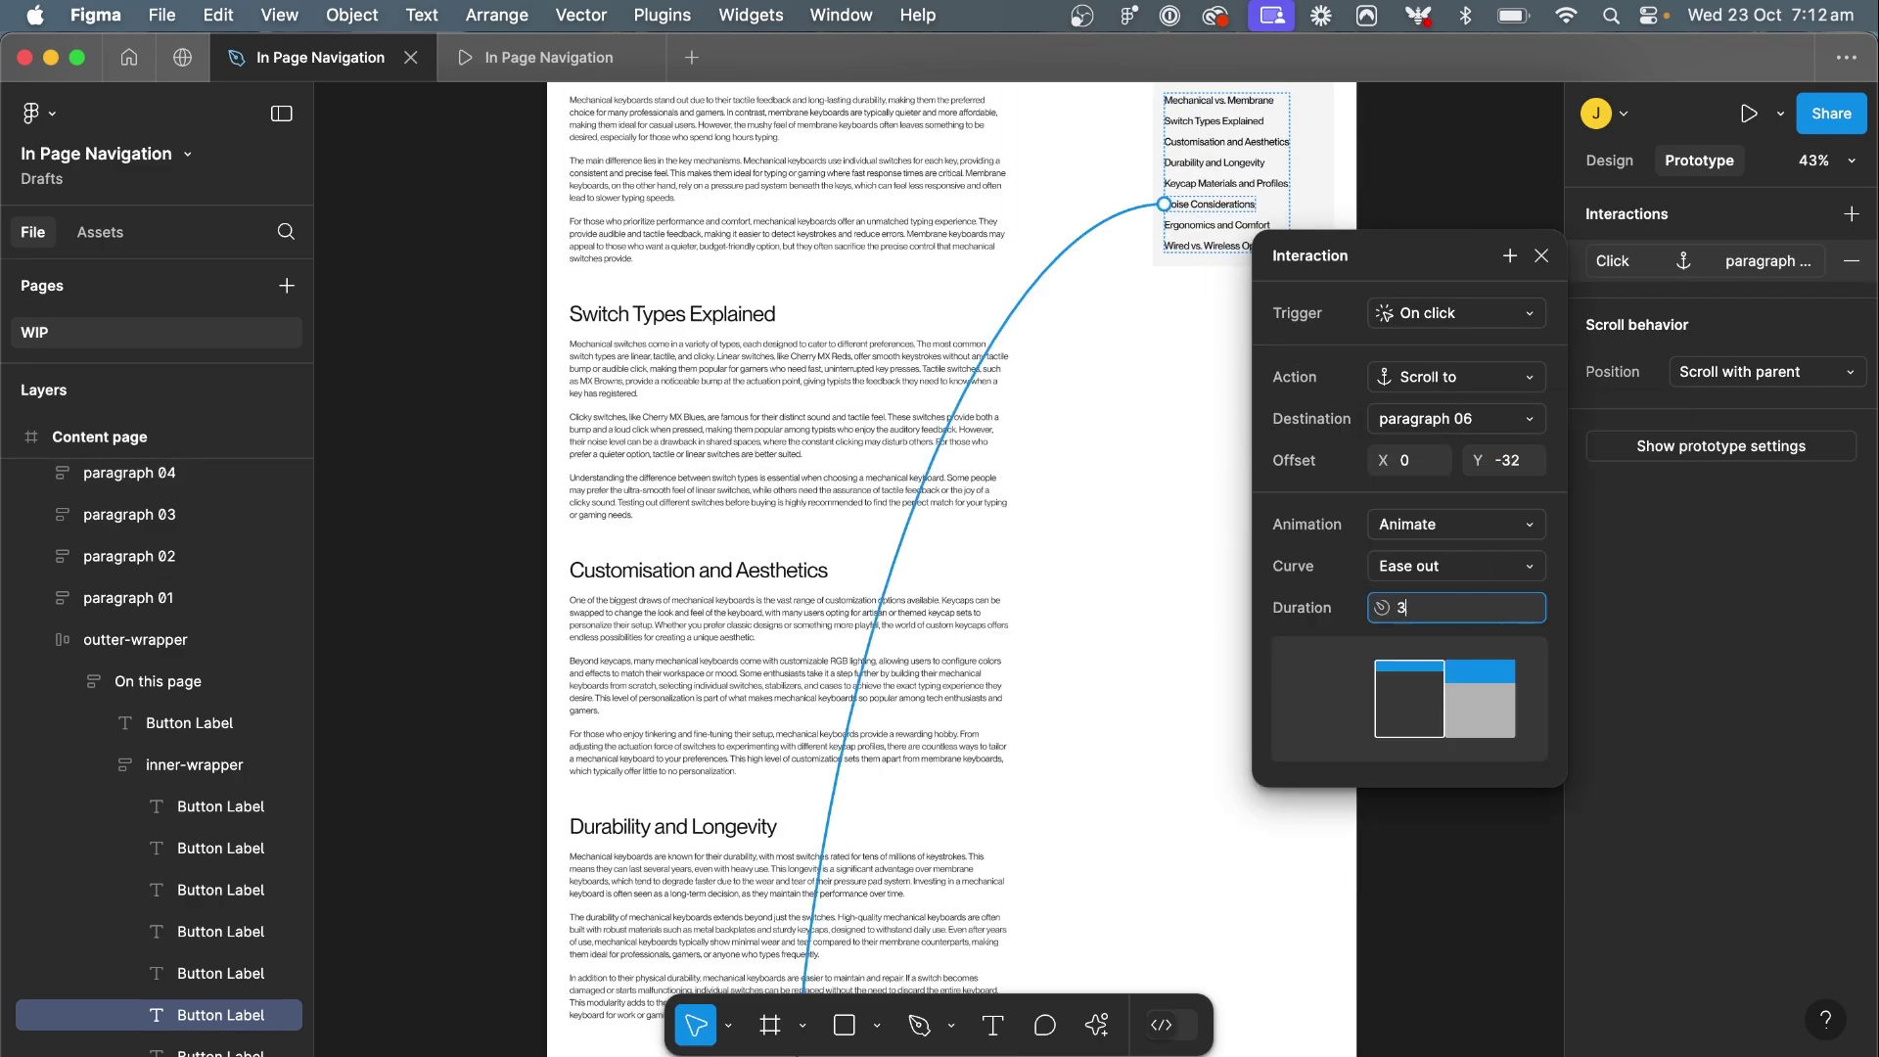
# Make the Ergonomics and Comfort link scroll to paragraph 07 on click, with Y offset -32, Animate and Ease out
pyautogui.click(1216, 224)
pyautogui.click(1461, 668)
pyautogui.click(1467, 515)
pyautogui.click(1448, 549)
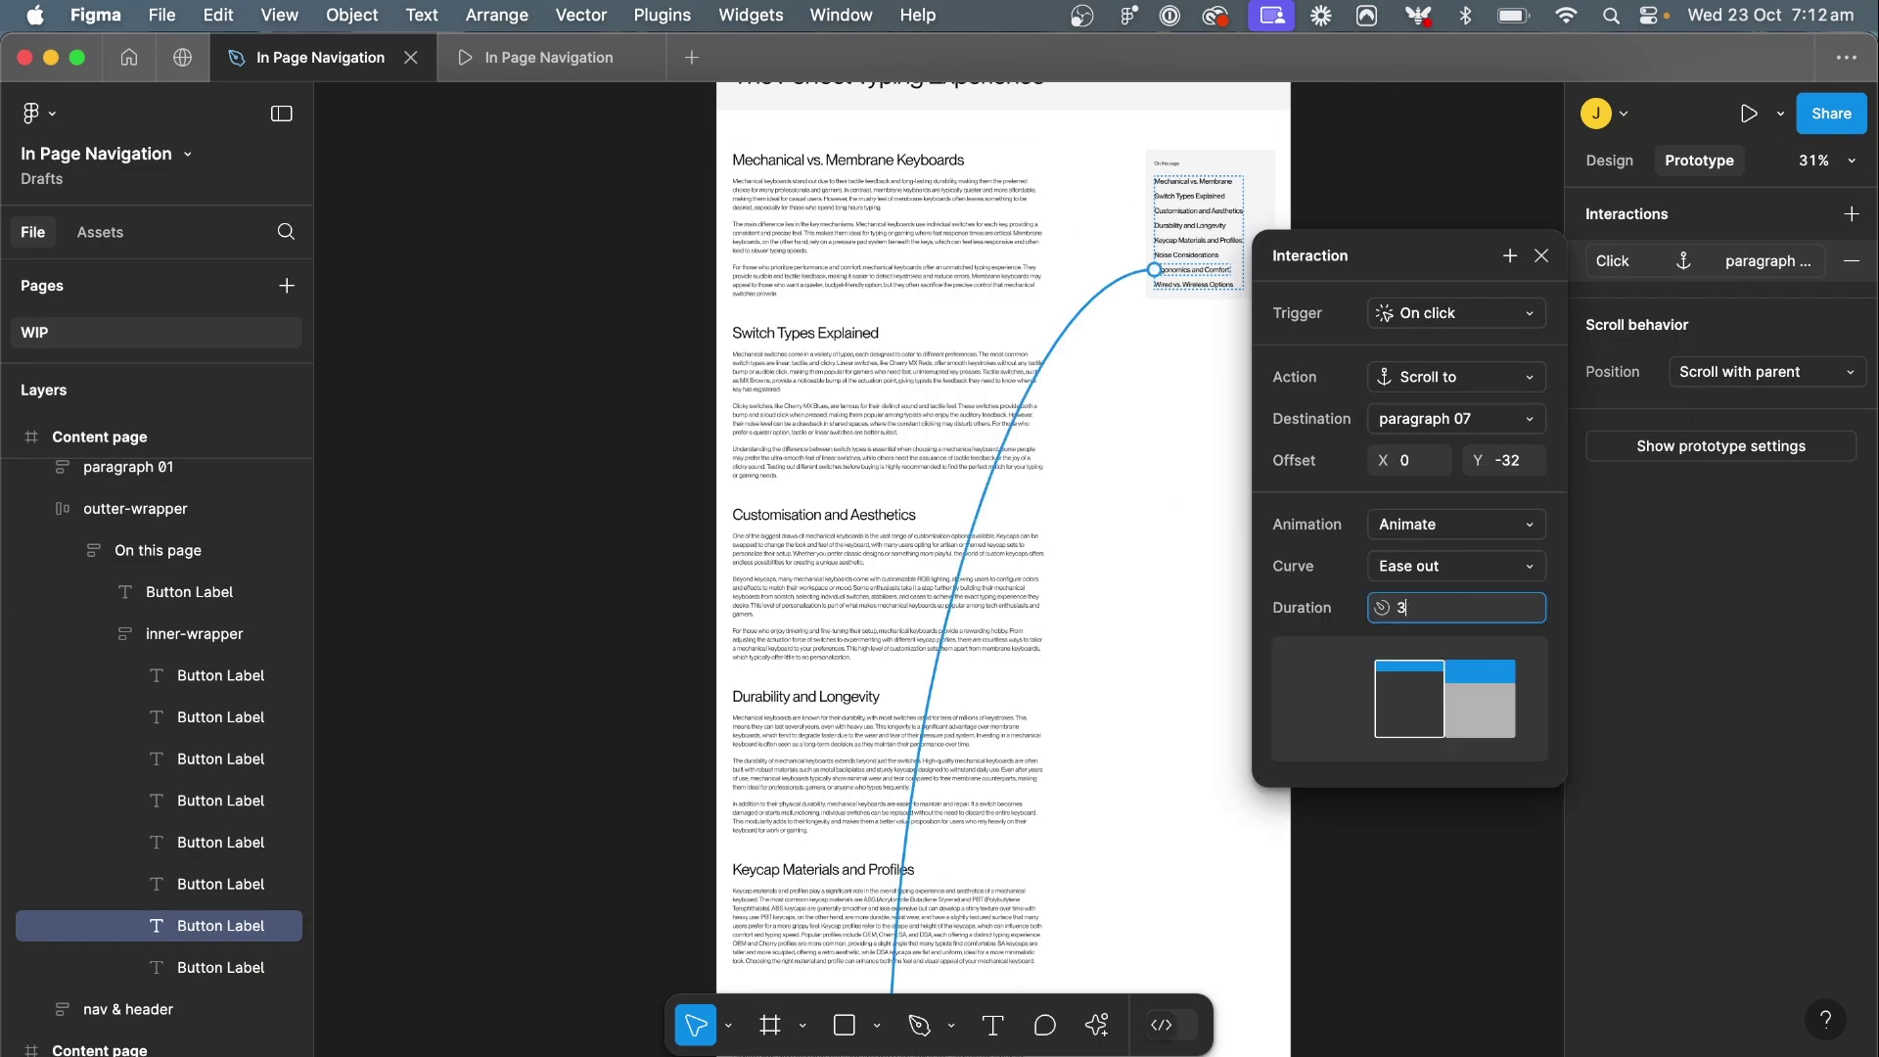
# Make the Wired vs. Wireless Options link scroll to paragraph 08 on click, with Y offset -32, Animate, Ease out and 350 ms
pyautogui.click(1194, 283)
pyautogui.scroll(5, 1199, 285)
pyautogui.click(1850, 213)
pyautogui.click(1480, 524)
pyautogui.click(1461, 699)
pyautogui.click(1517, 462)
pyautogui.write('-92')
pyautogui.click(1454, 524)
pyautogui.click(1438, 556)
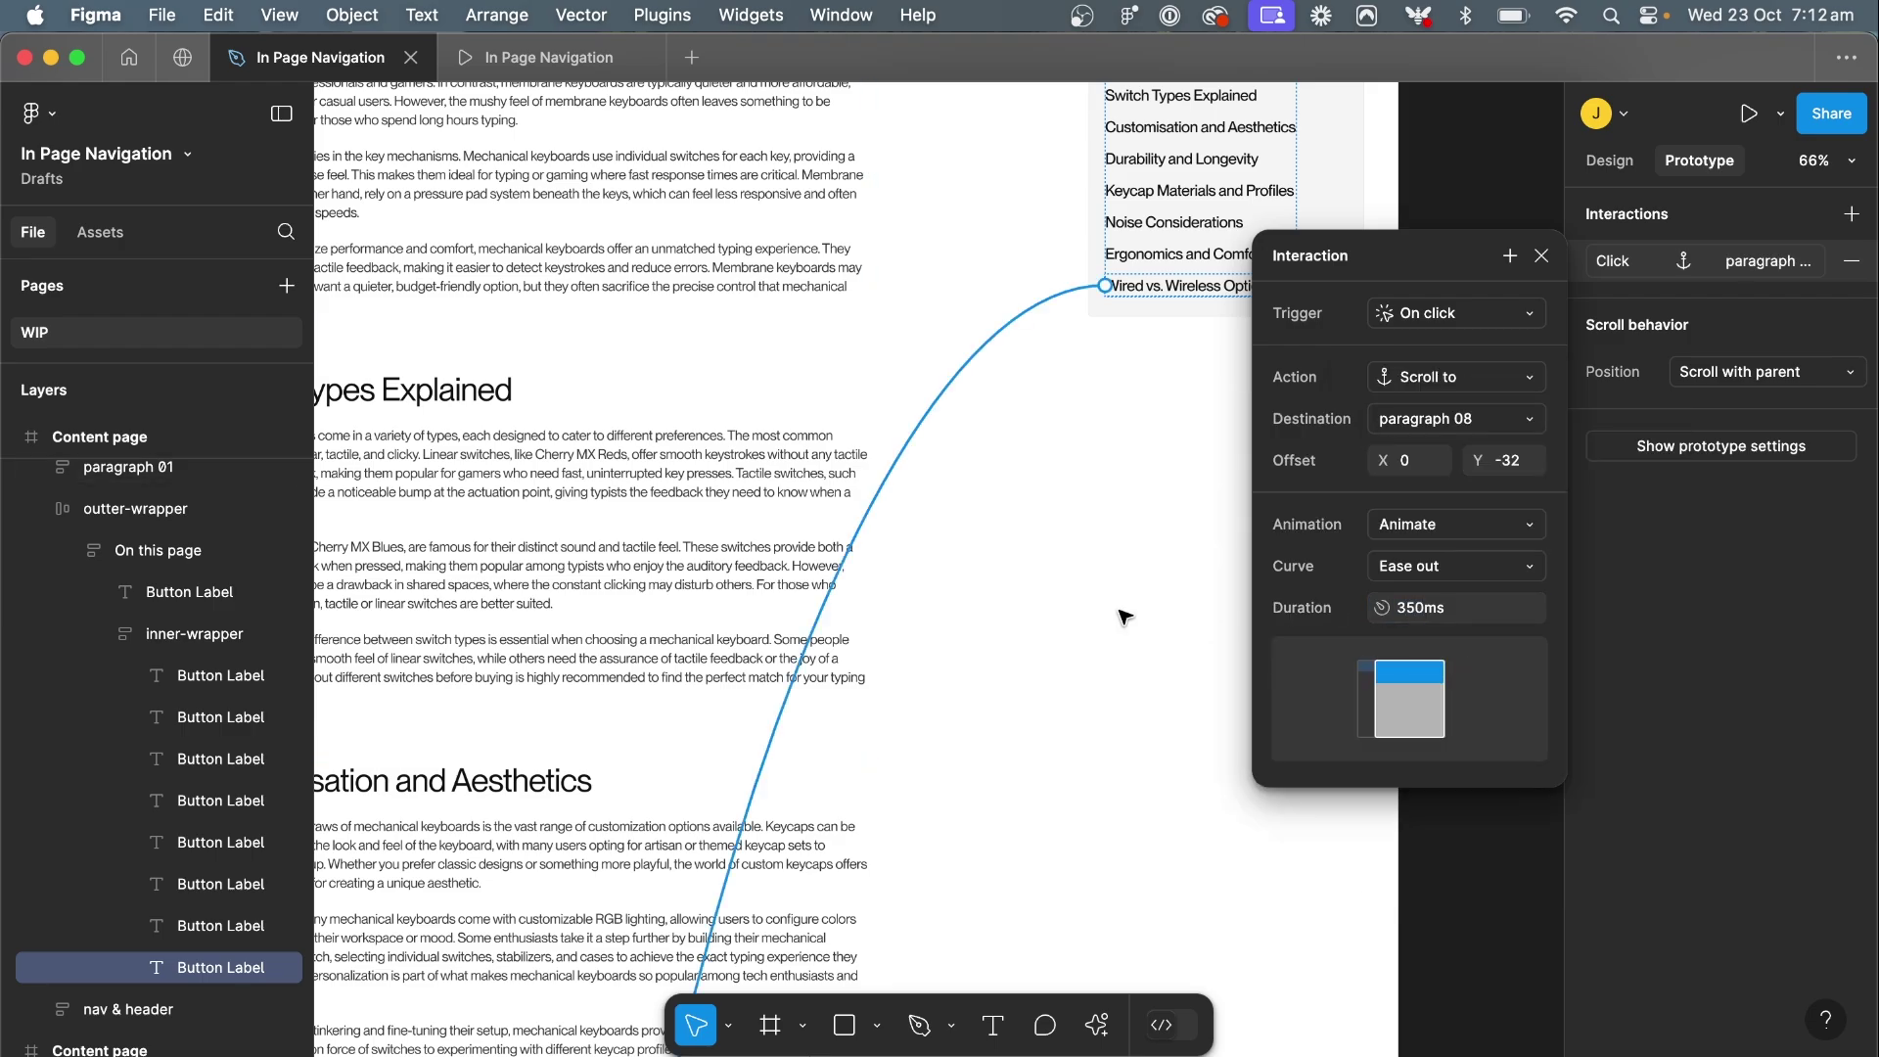
pyautogui.click(1119, 613)
# Preview the prototype, scroll through the article and test the On this page links from Switch Types Explained to Wired vs. Wireless Options
pyautogui.scroll(5, 1174, 247)
pyautogui.click(600, 47)
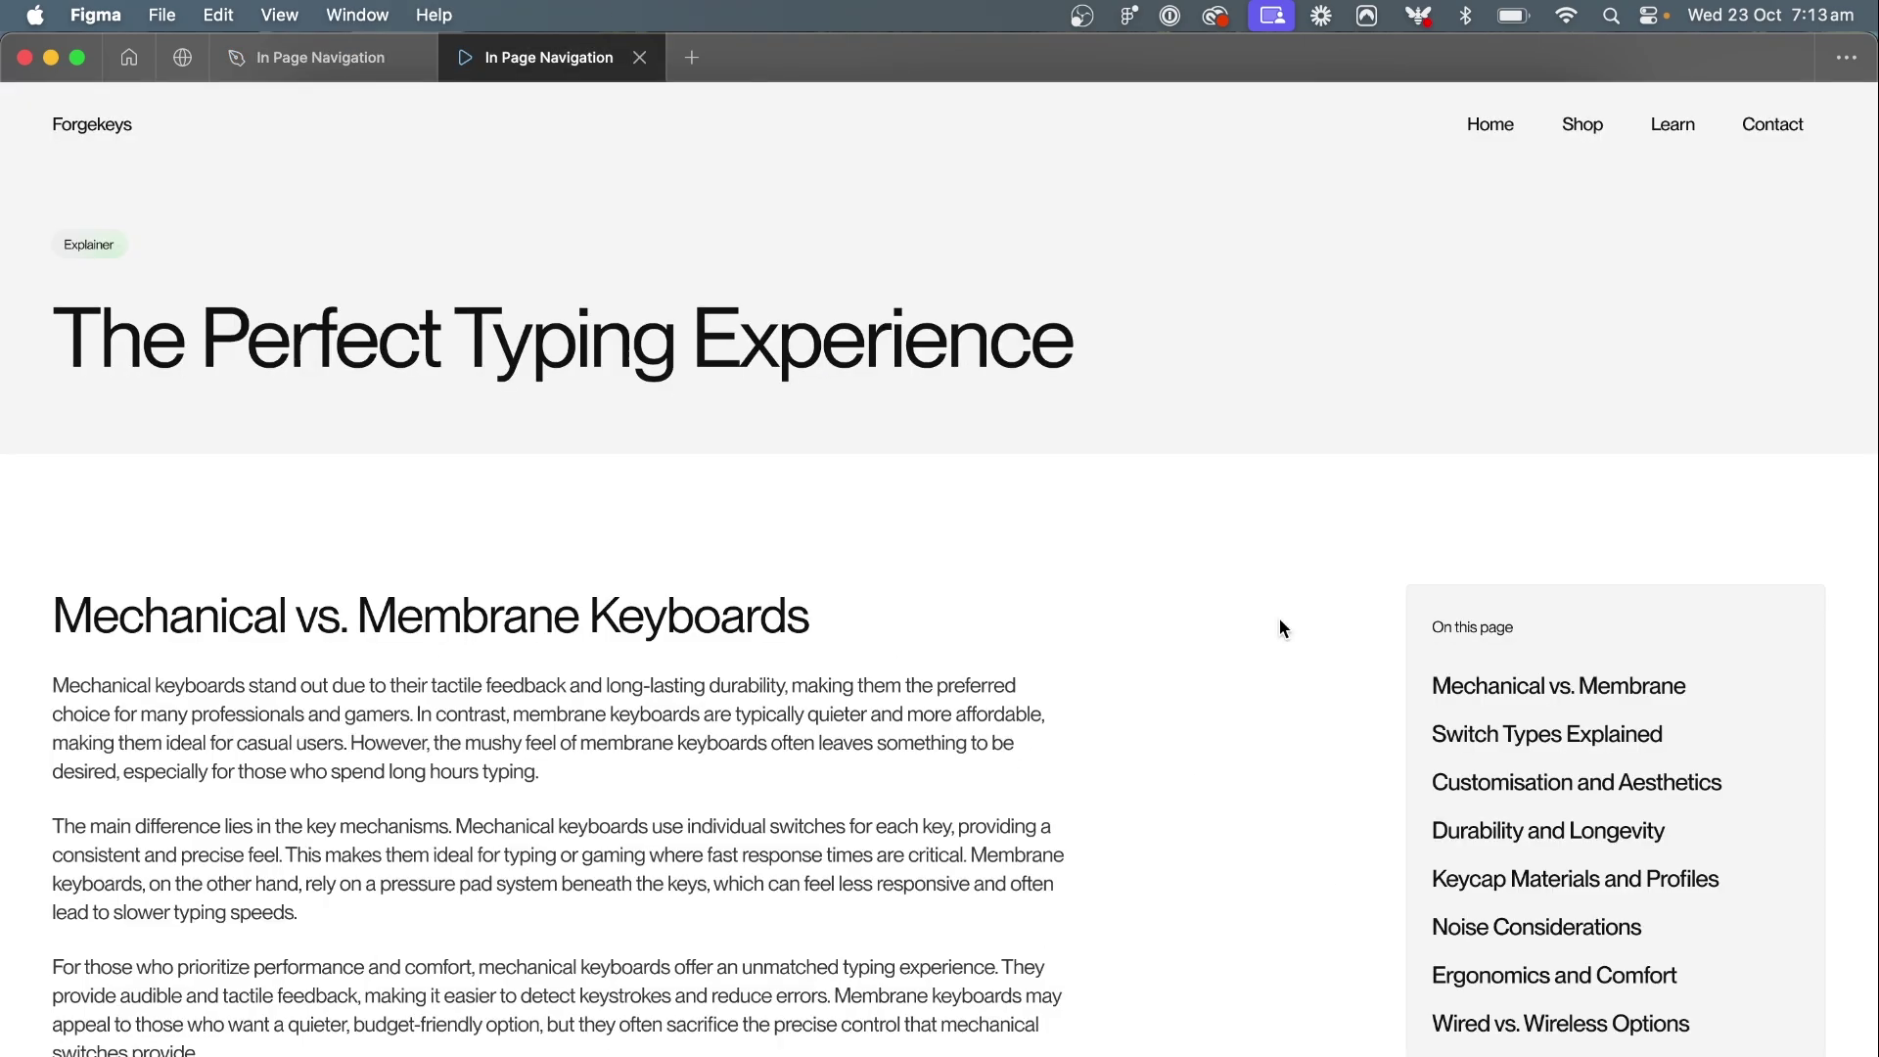
pyautogui.scroll(-2, 1281, 629)
pyautogui.scroll(-1, 1193, 671)
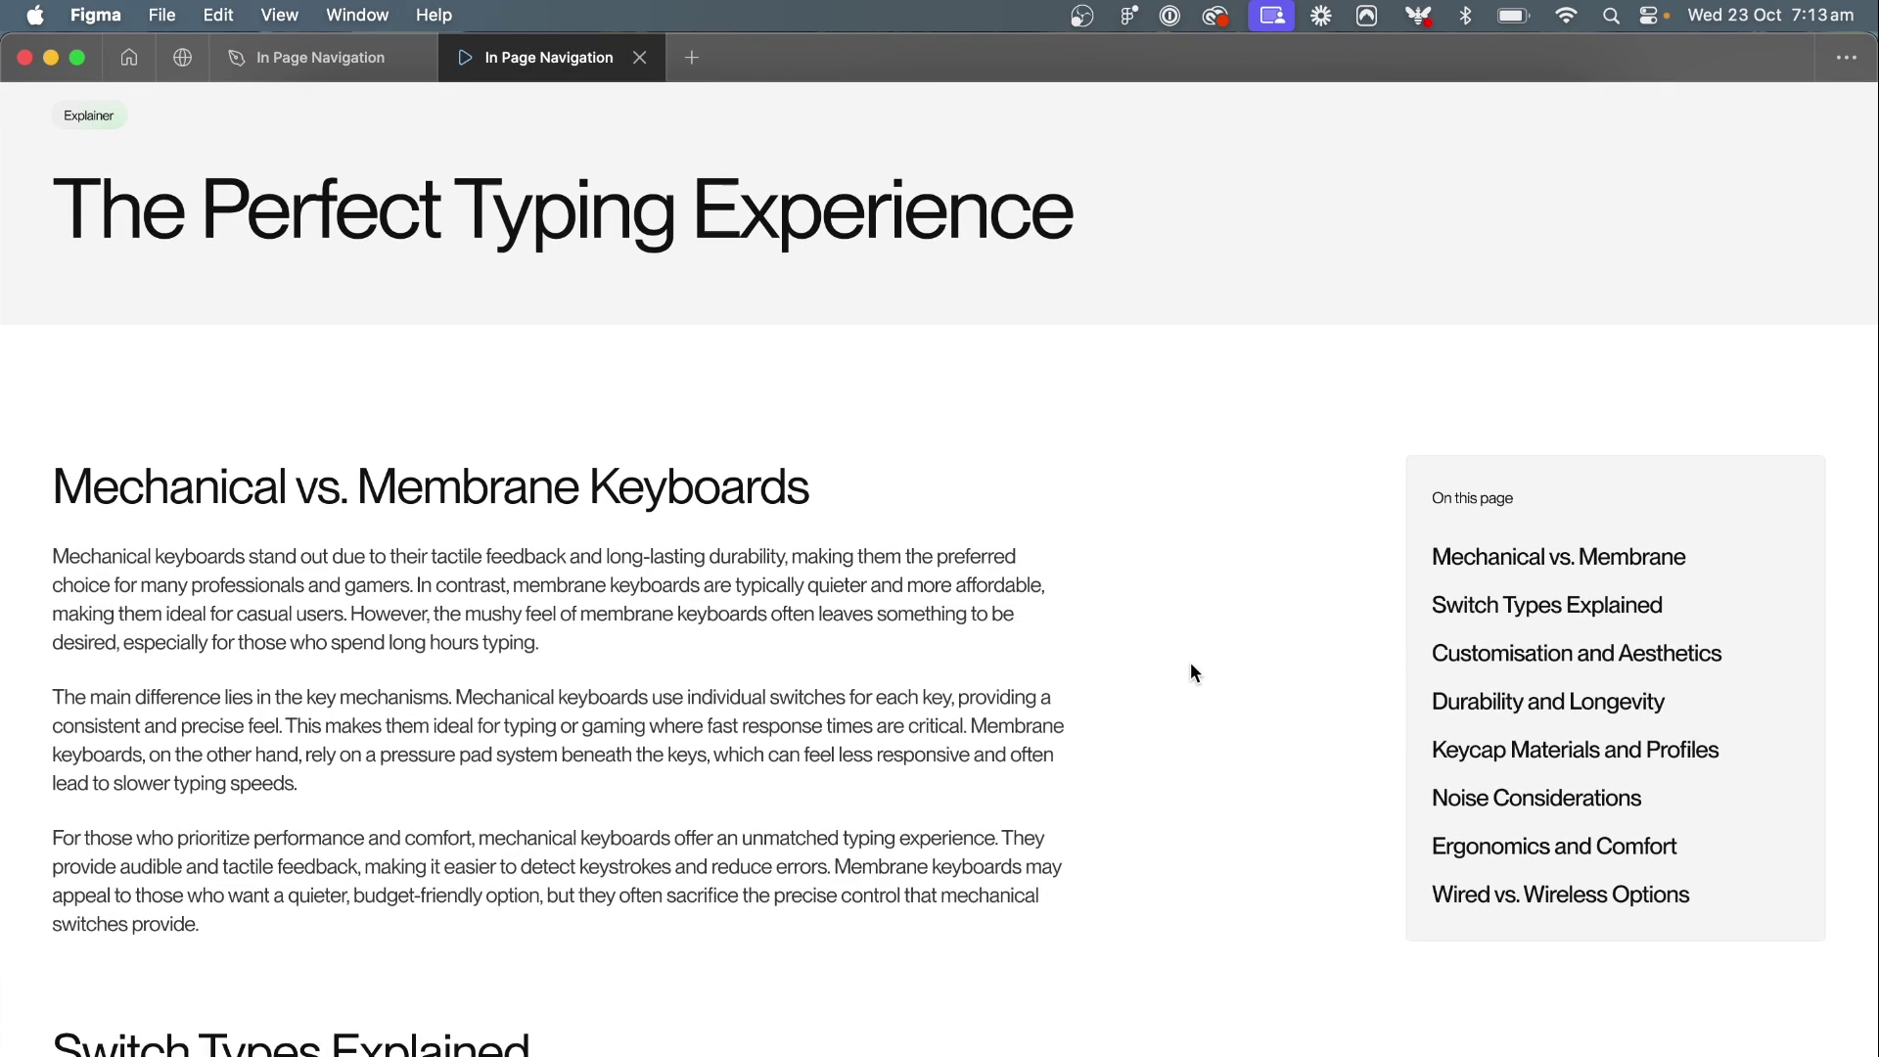
pyautogui.scroll(-12, 1191, 665)
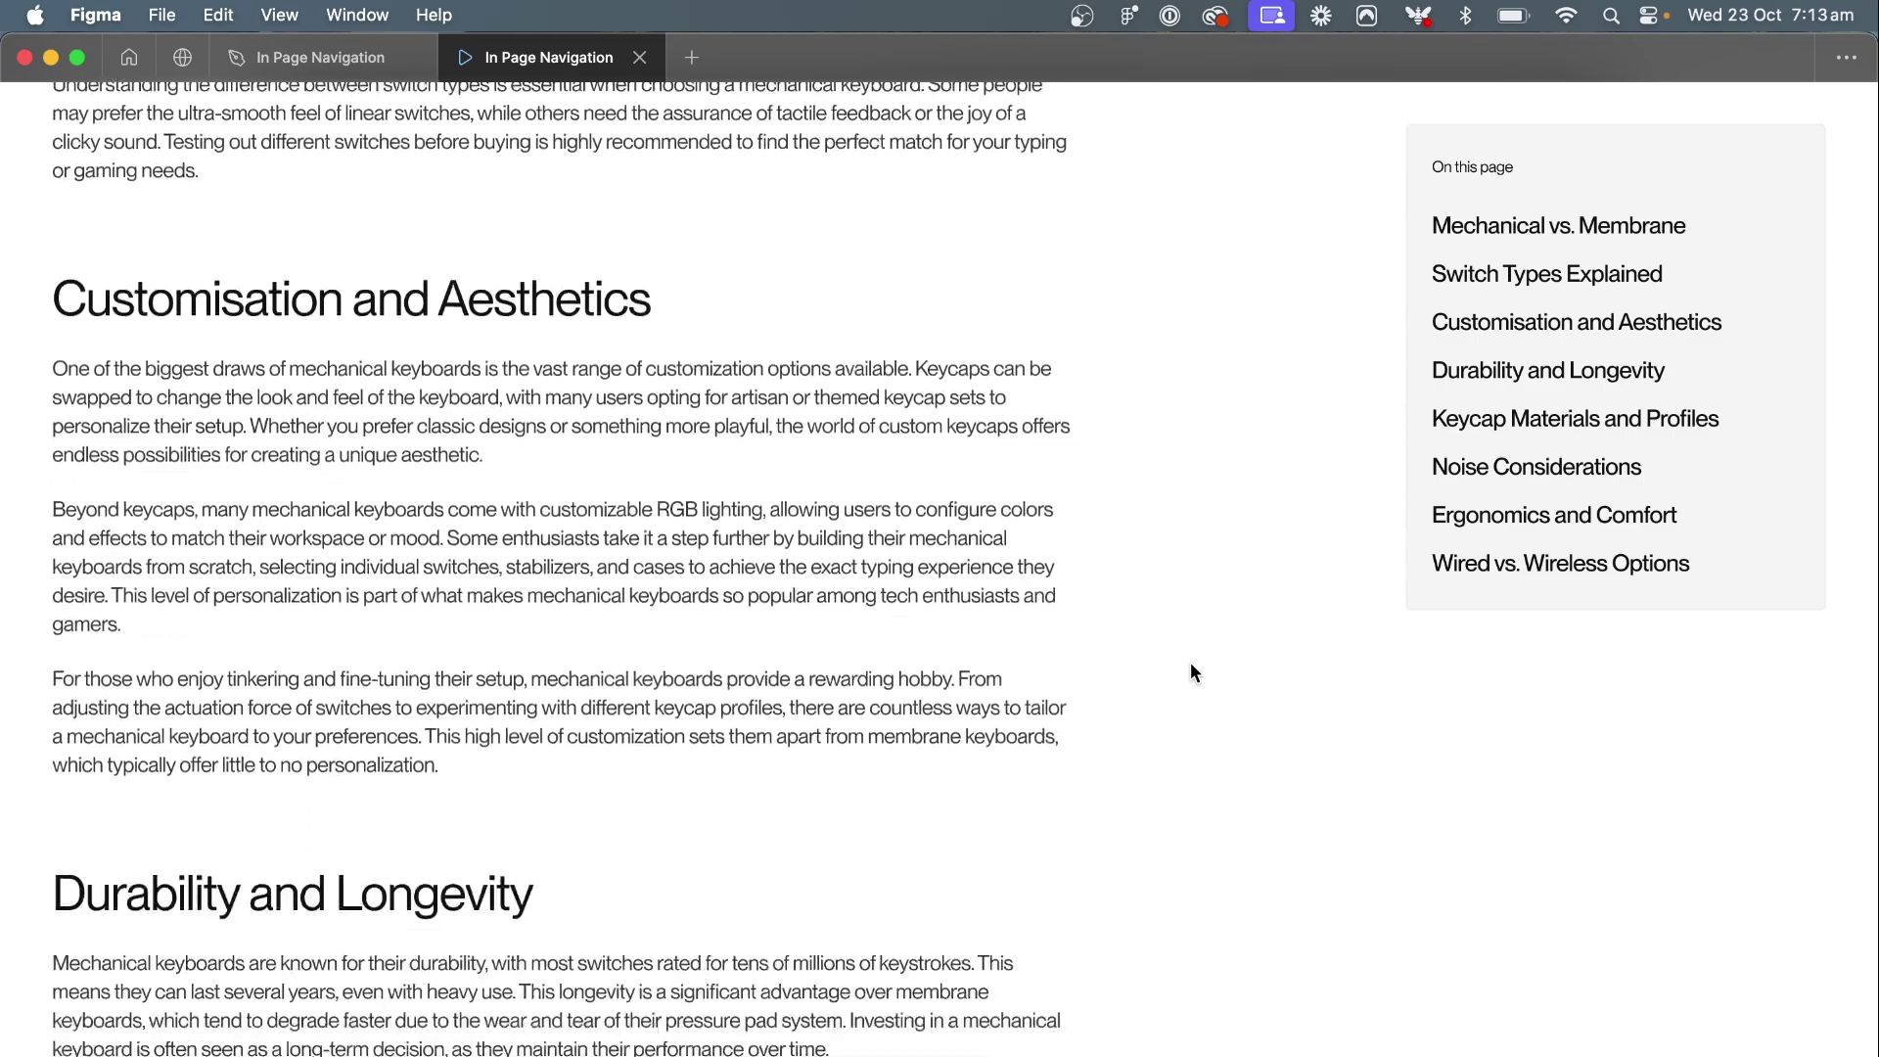
pyautogui.scroll(-15, 1190, 661)
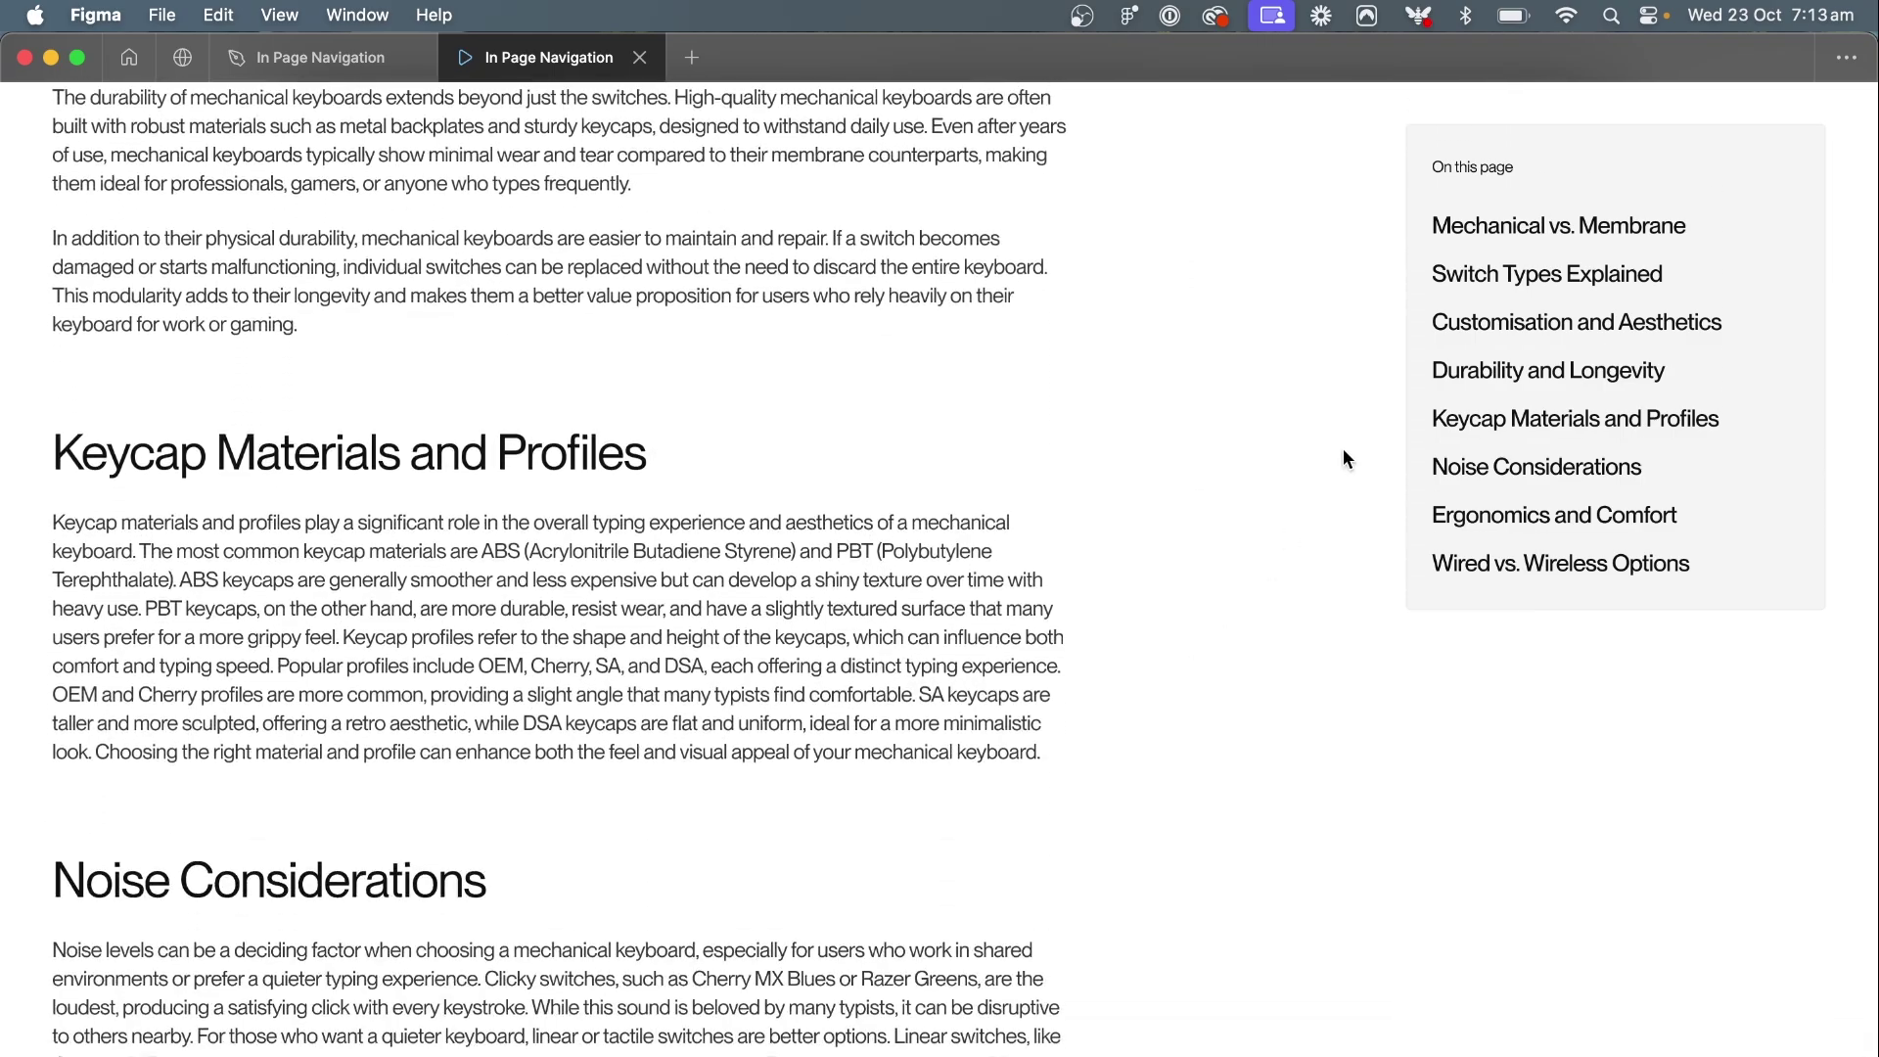
pyautogui.click(1509, 283)
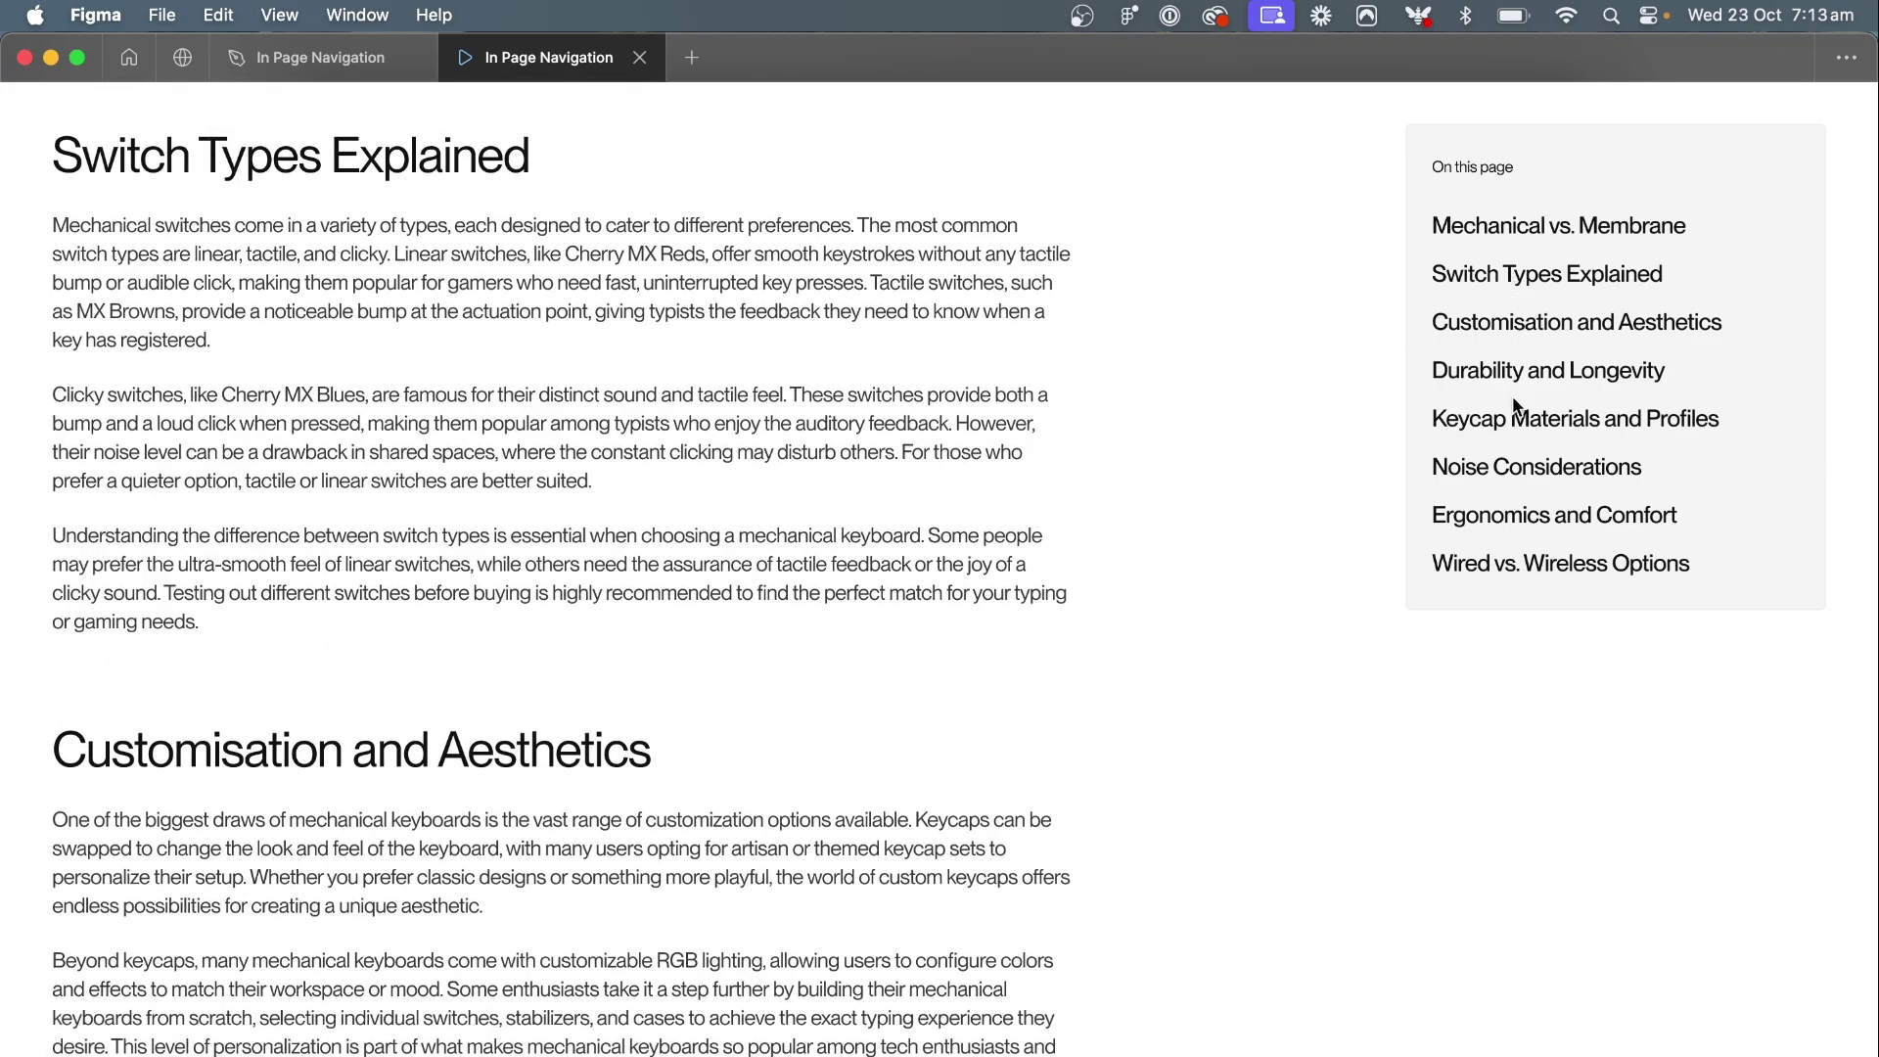
pyautogui.click(1509, 422)
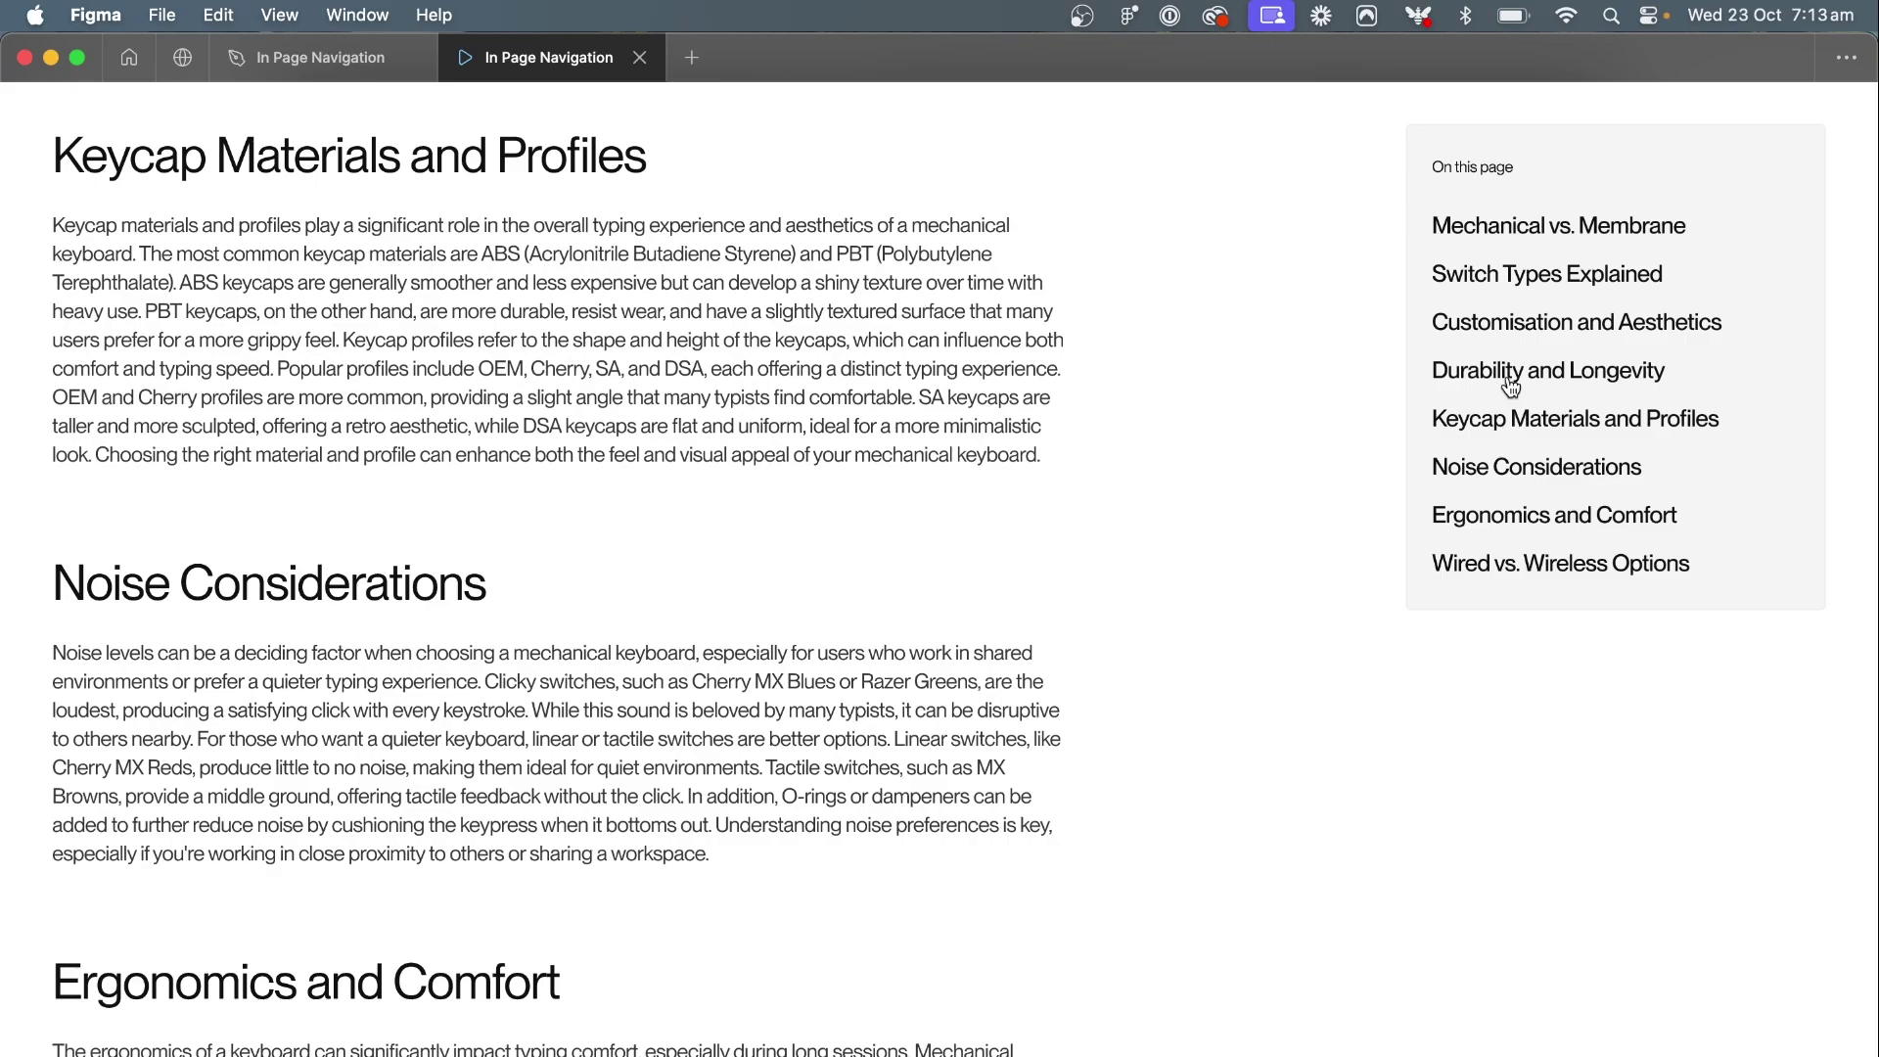
pyautogui.click(1508, 382)
pyautogui.click(1517, 475)
pyautogui.click(1510, 516)
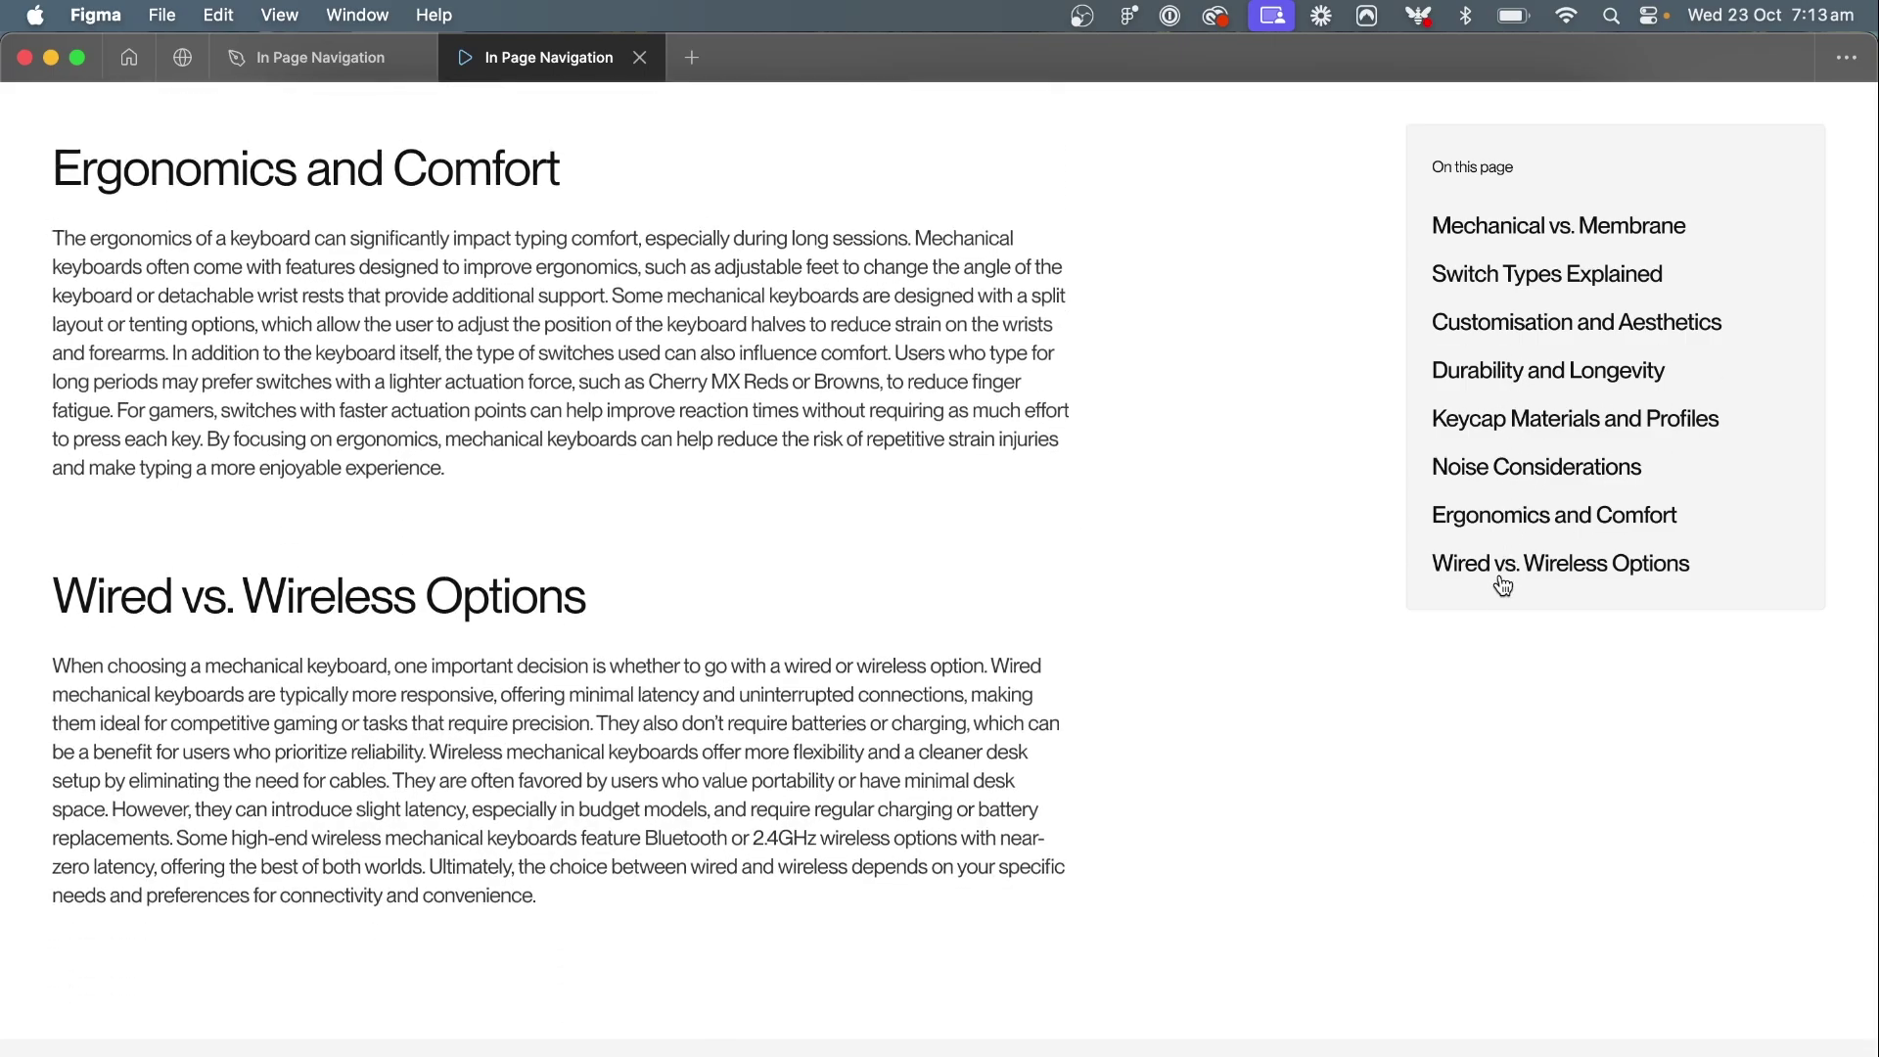
pyautogui.click(1499, 582)
# Test all On this page links in order, from Mechanical vs. Membrane down to Wired vs. Wireless Options
pyautogui.click(1527, 225)
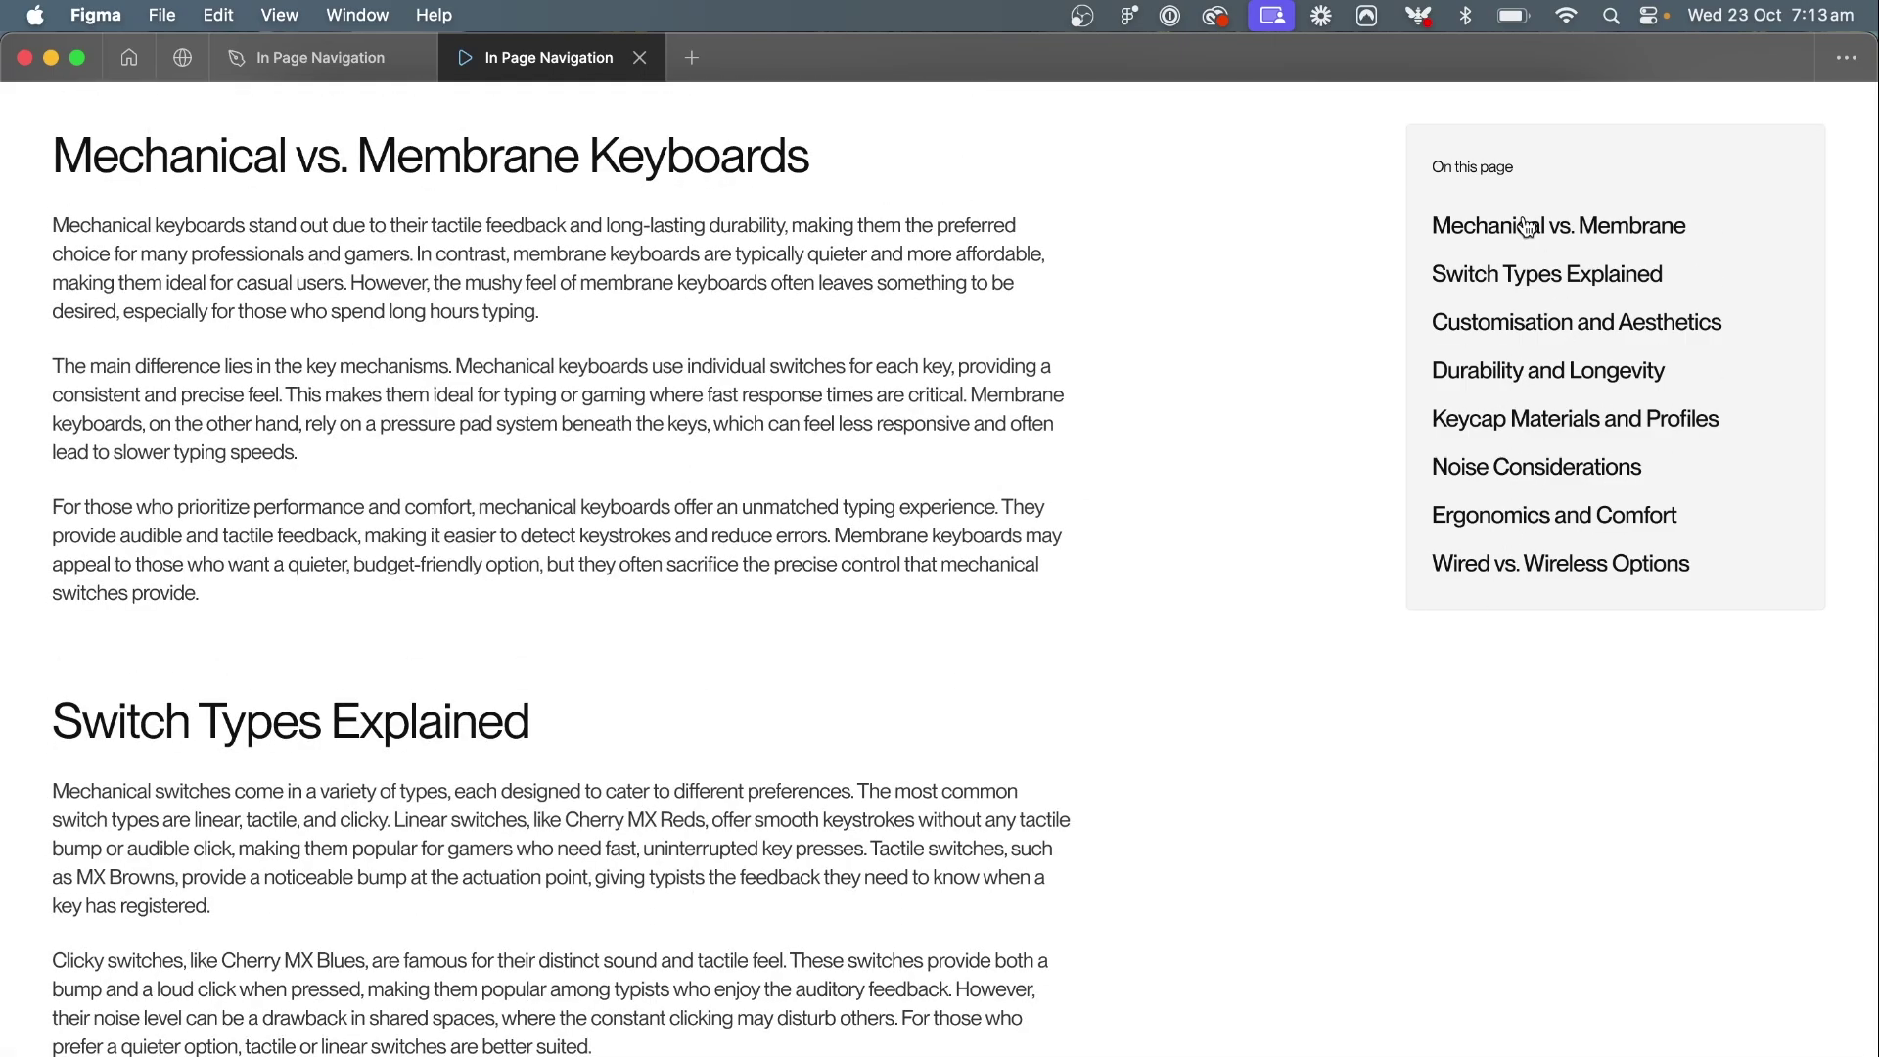
pyautogui.click(1526, 276)
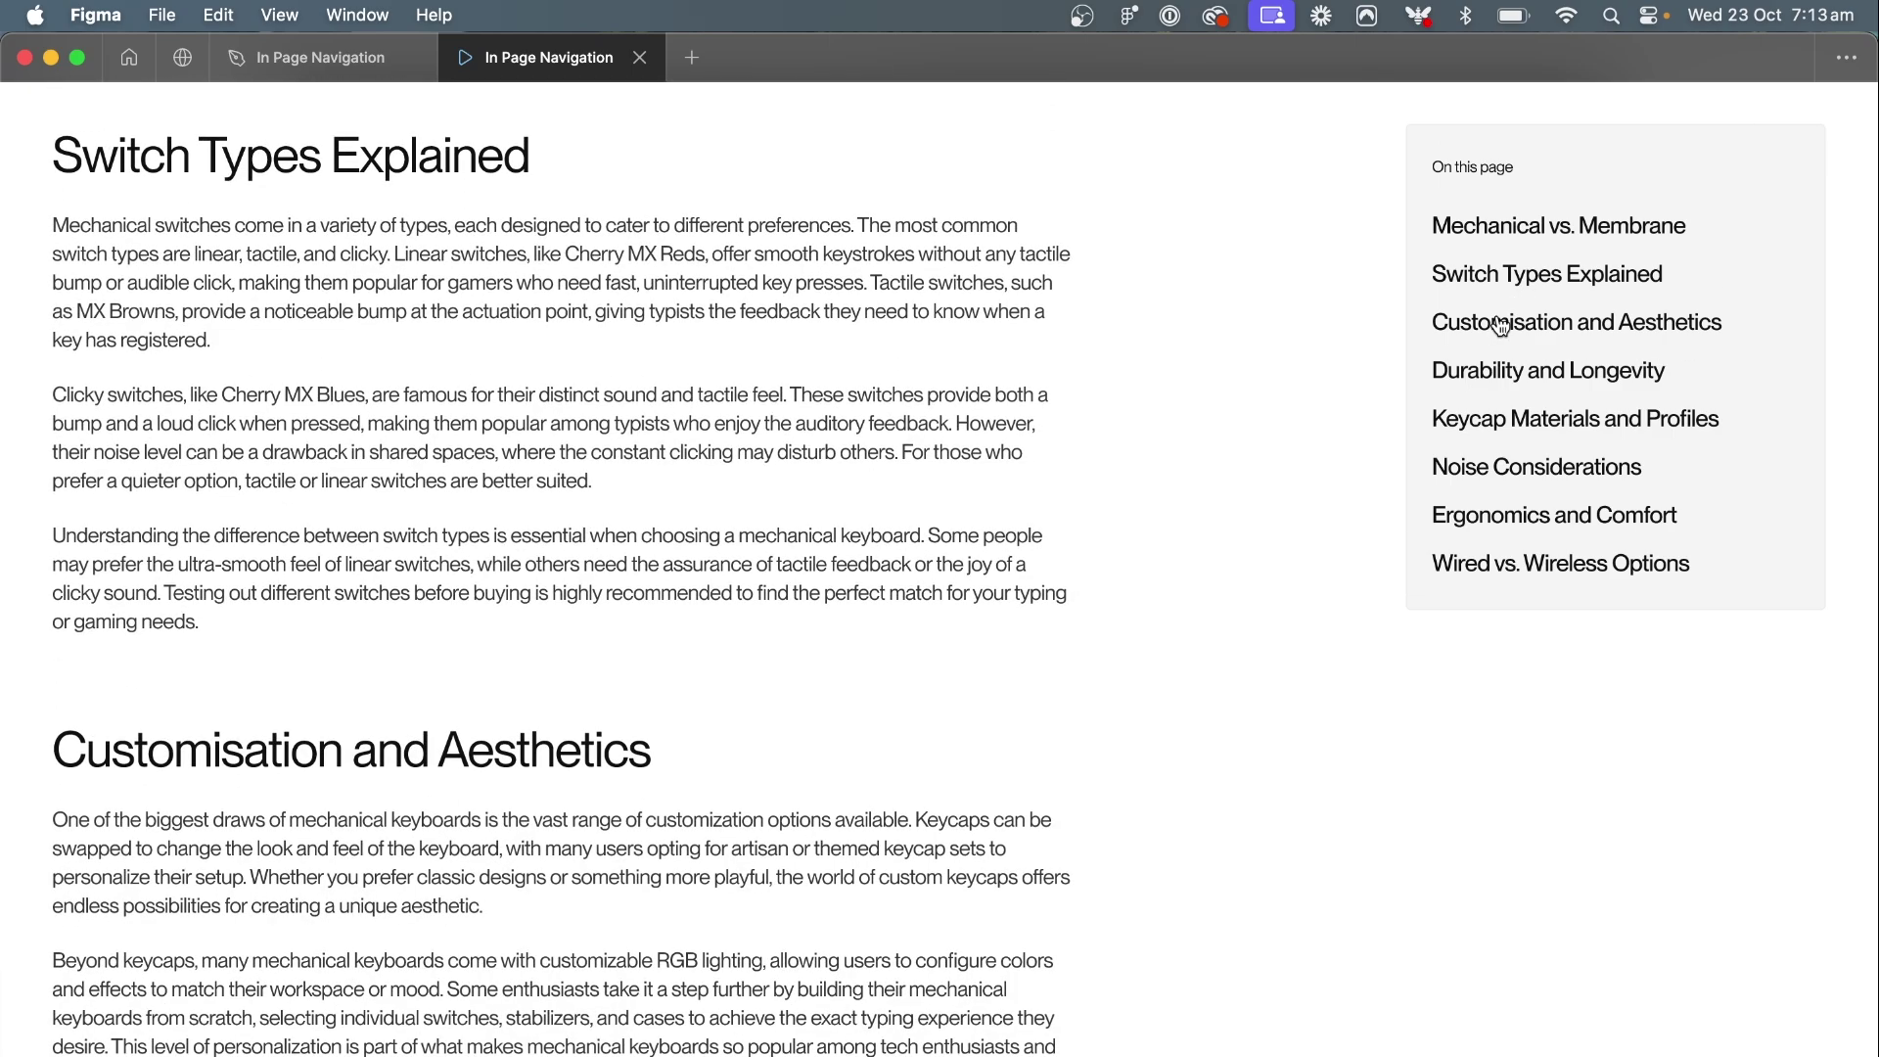
pyautogui.click(1468, 323)
pyautogui.click(1491, 368)
pyautogui.click(1468, 421)
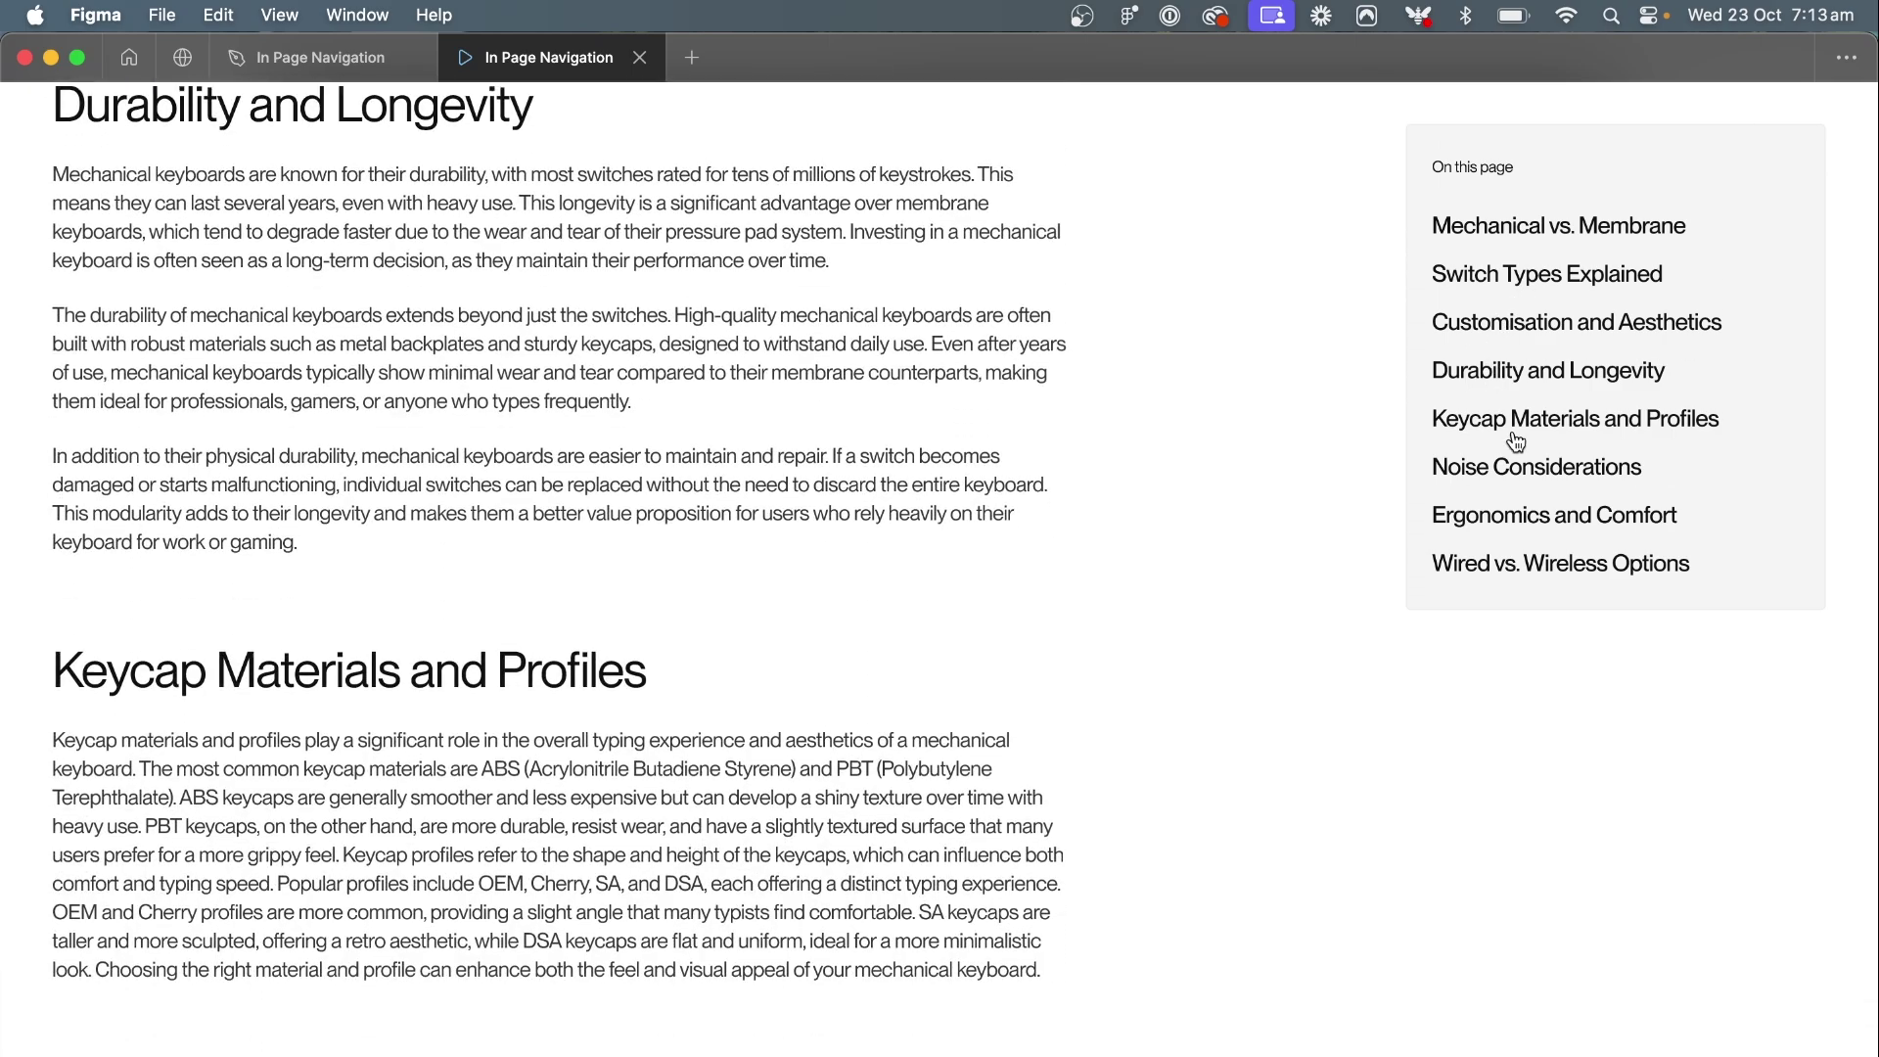
pyautogui.click(1479, 468)
pyautogui.click(1485, 515)
pyautogui.tripleClick(1478, 562)
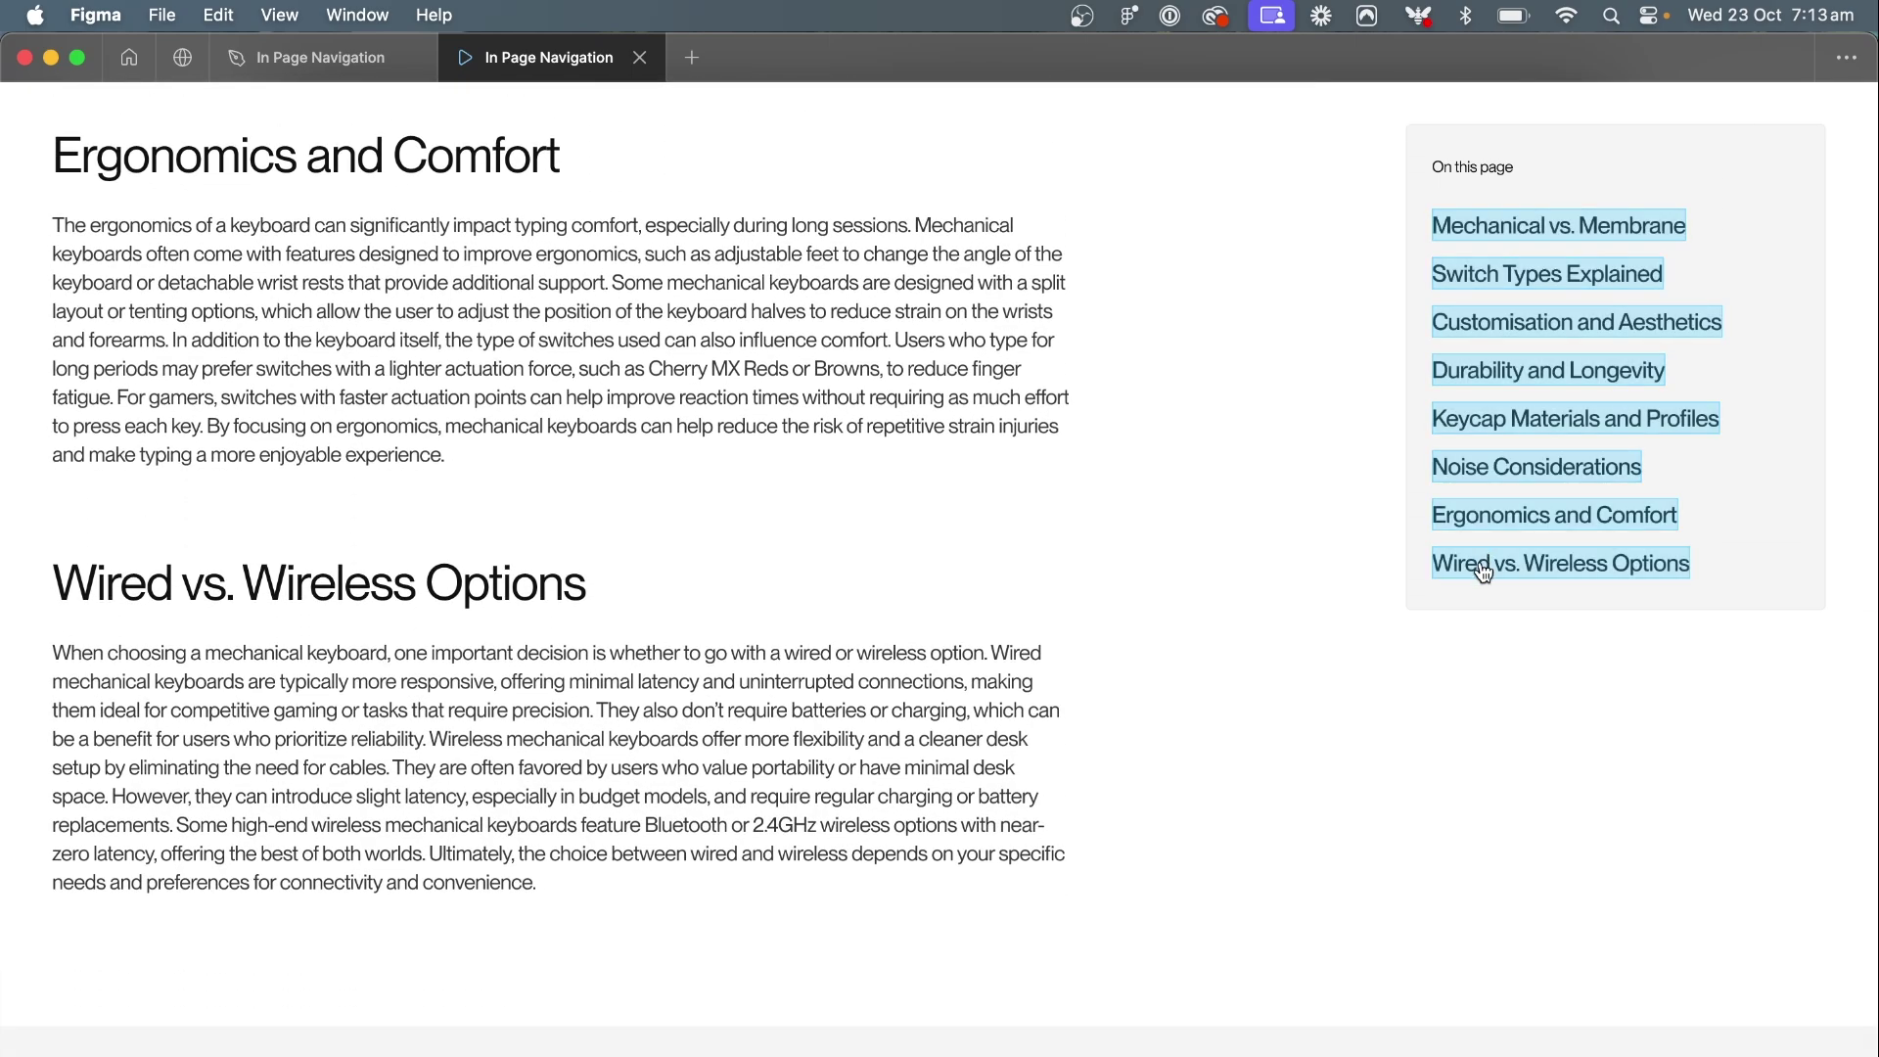
# Return to the Mechanical vs. Membrane section, scroll down and test the Keycap Materials, Noise Considerations and Customisation links again
pyautogui.click(1549, 225)
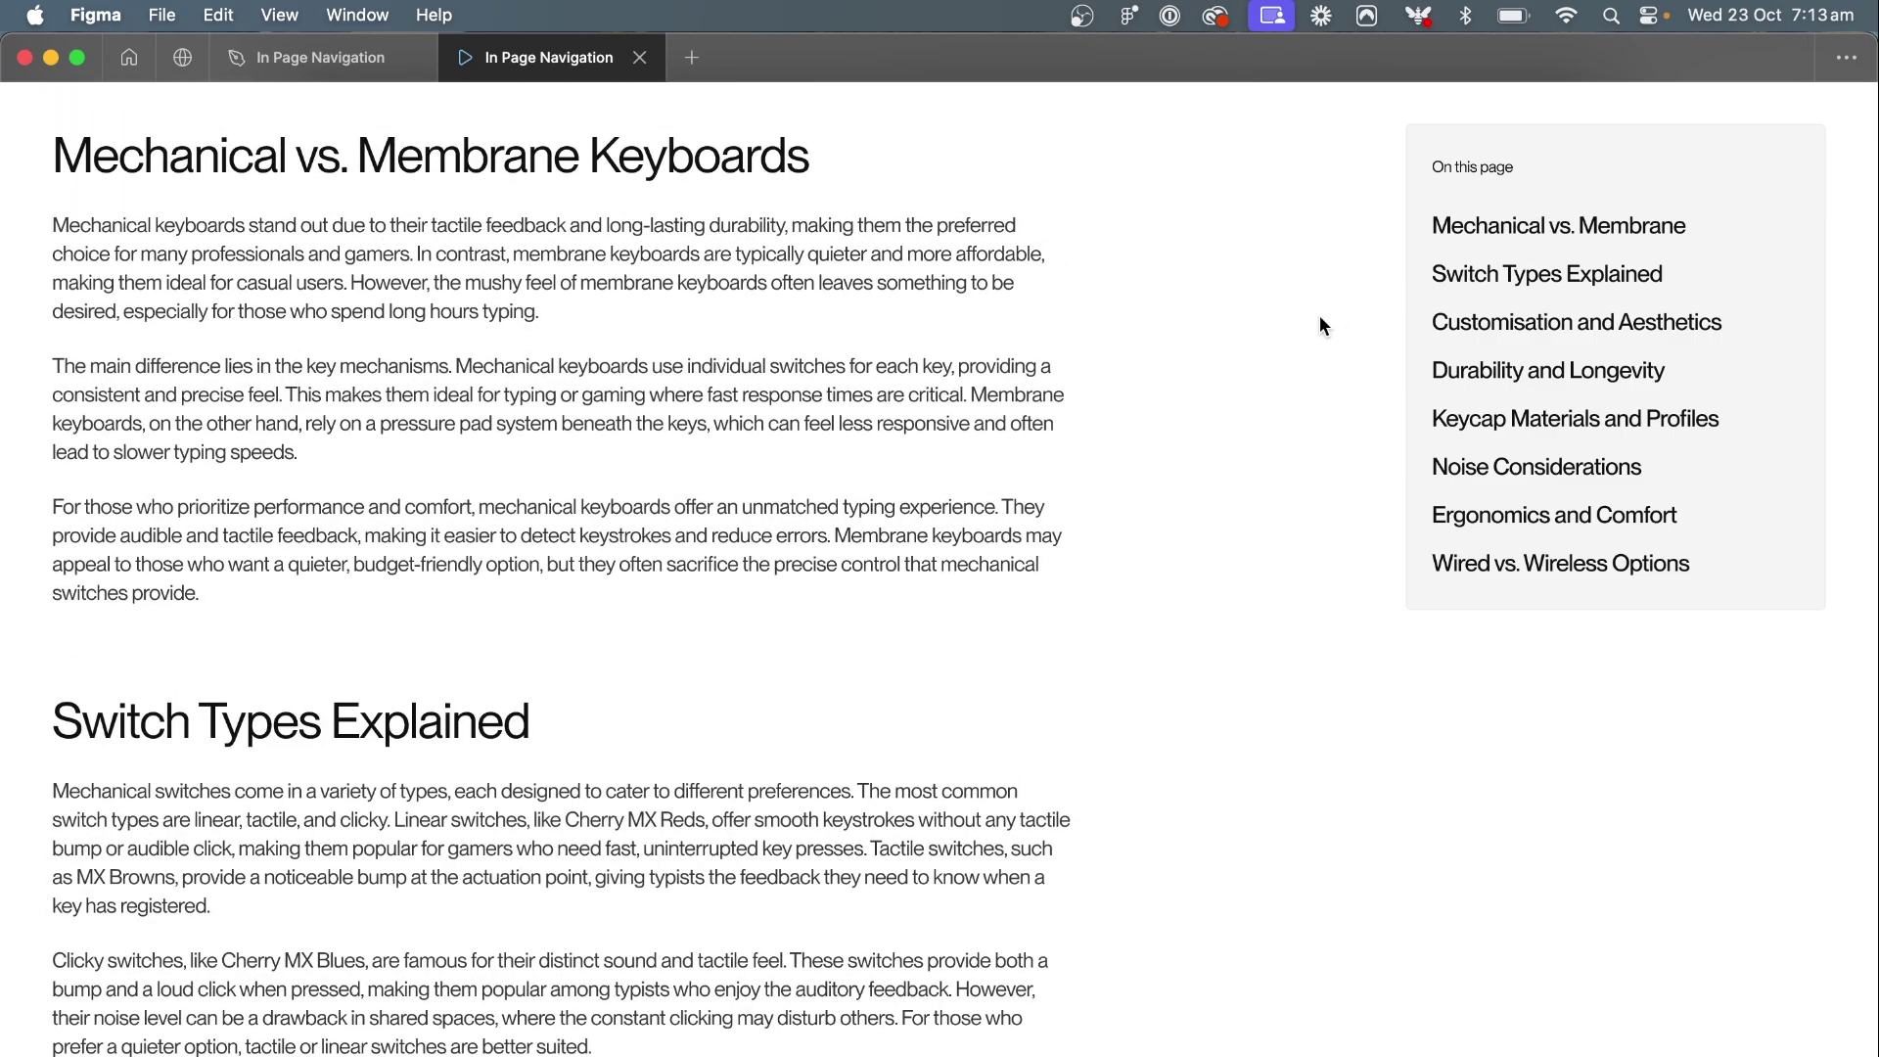
pyautogui.scroll(-5, 1319, 315)
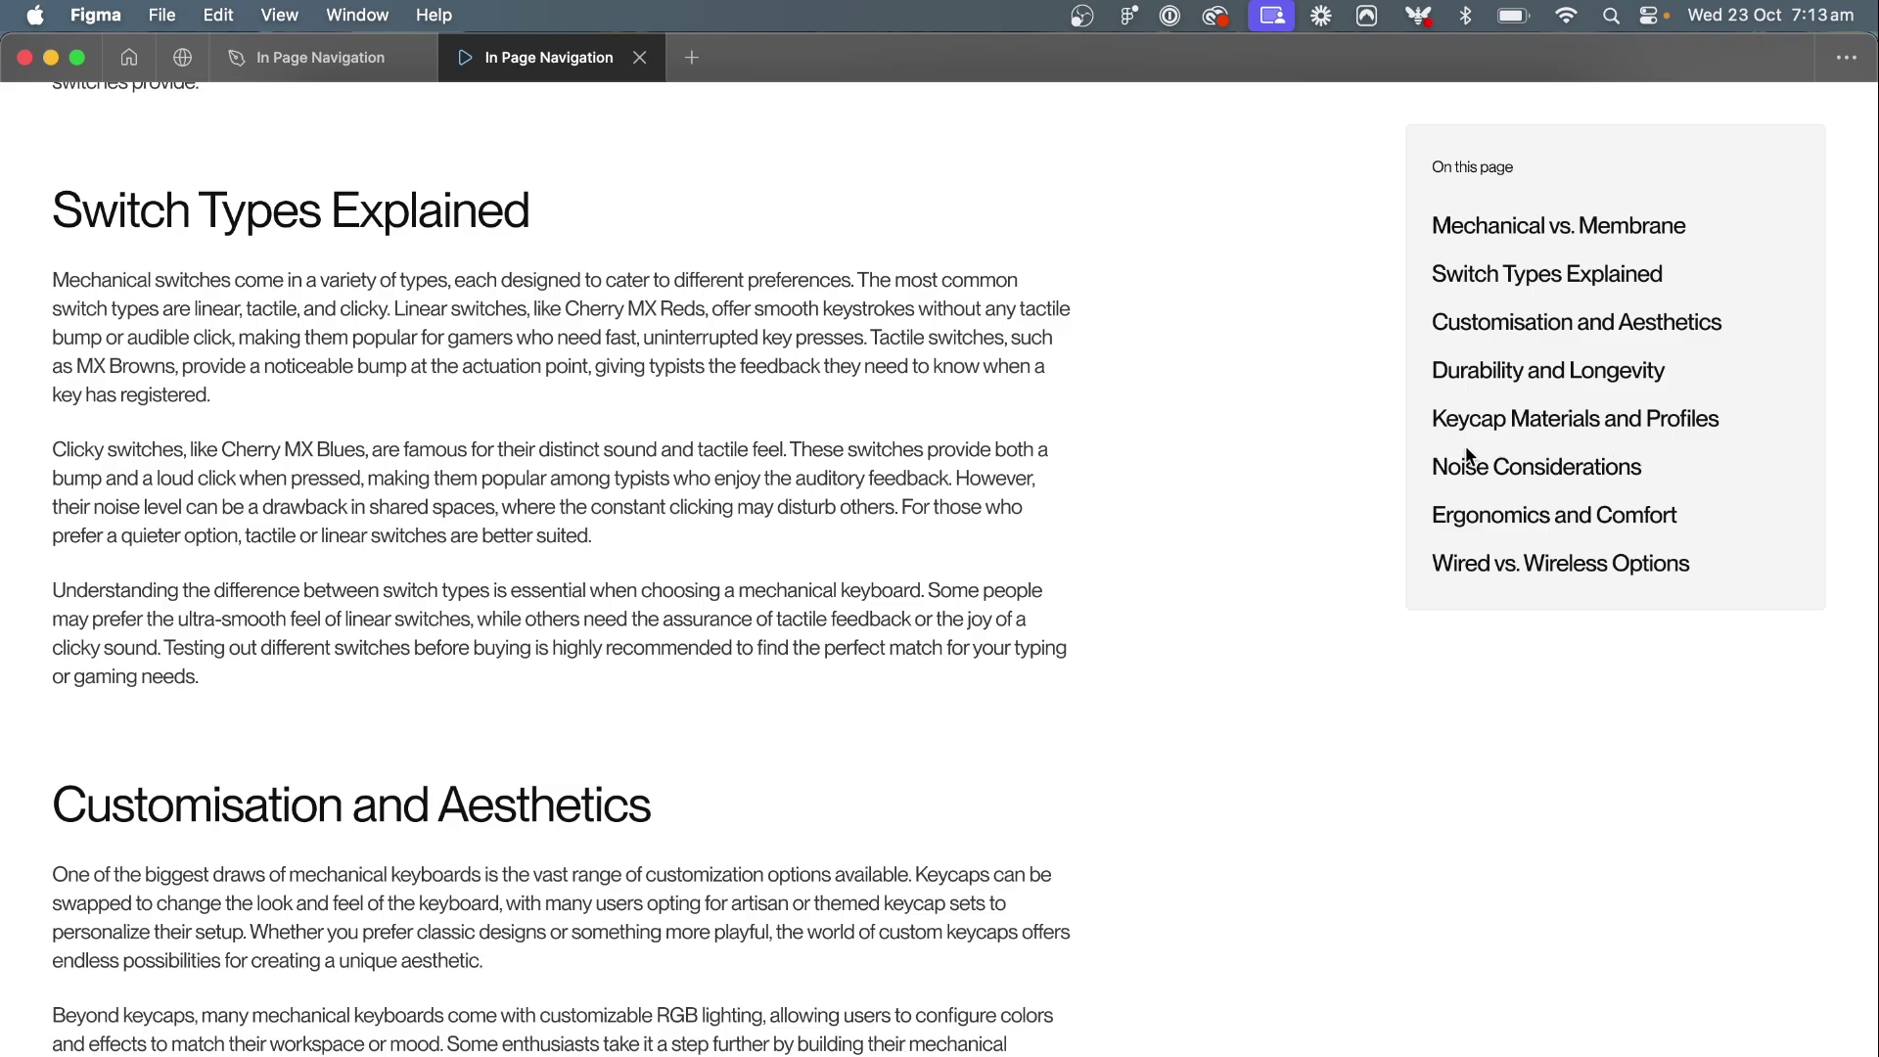
pyautogui.click(1518, 424)
pyautogui.click(1482, 472)
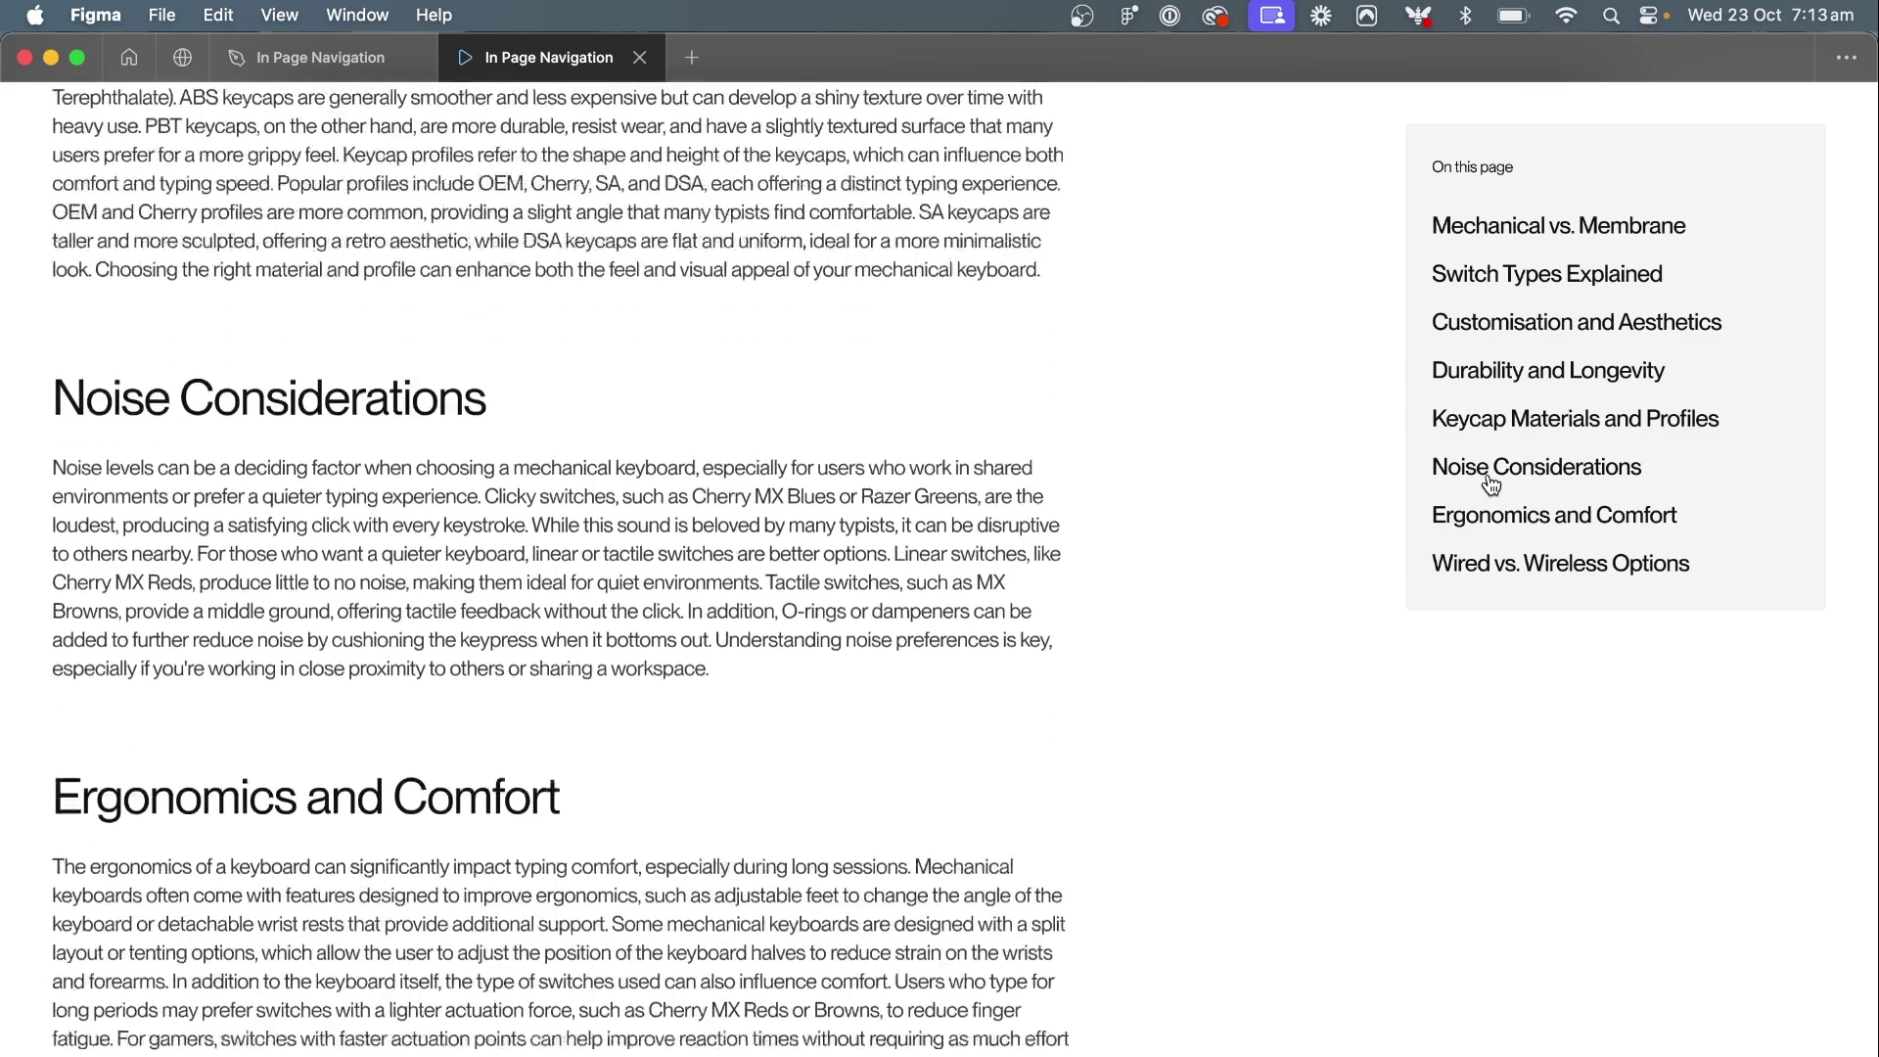
pyautogui.click(1533, 319)
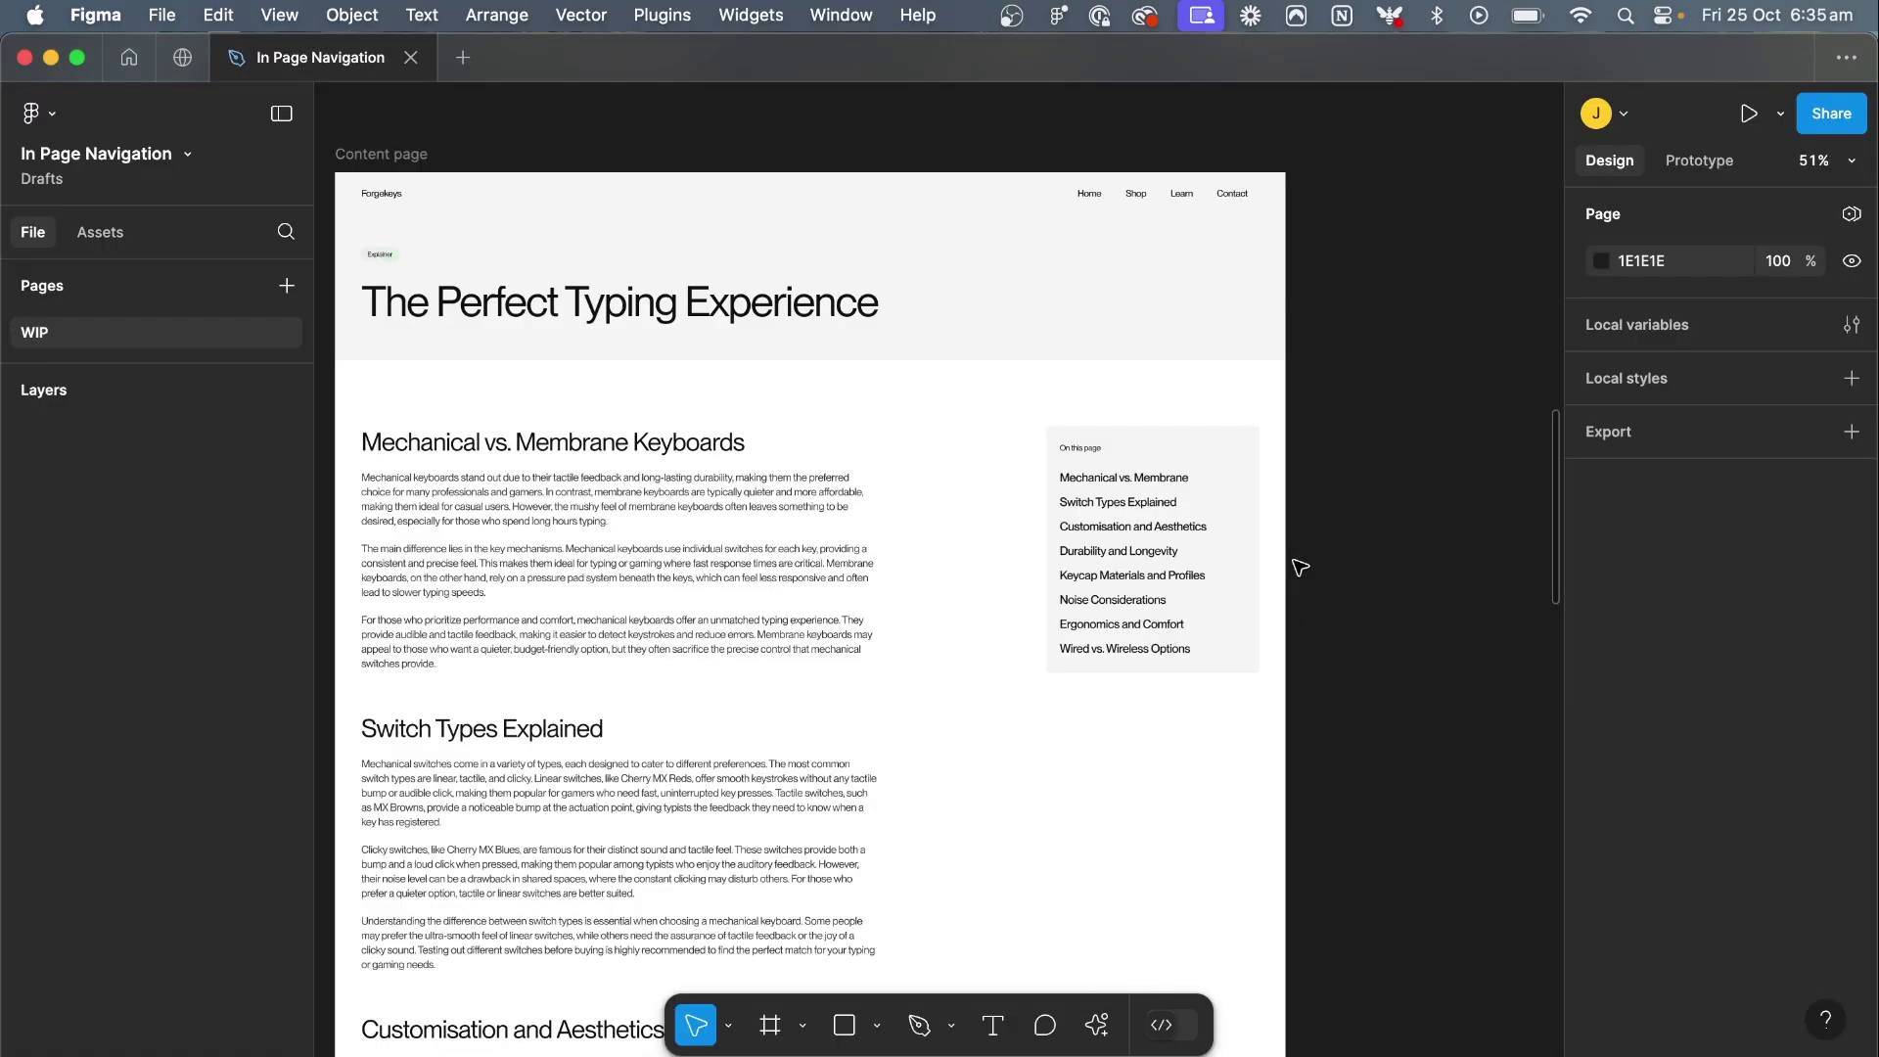
# Turn the separate Mechanical vs. Membrane text label into a component and add a second variant to it
pyautogui.scroll(5, 1343, 453)
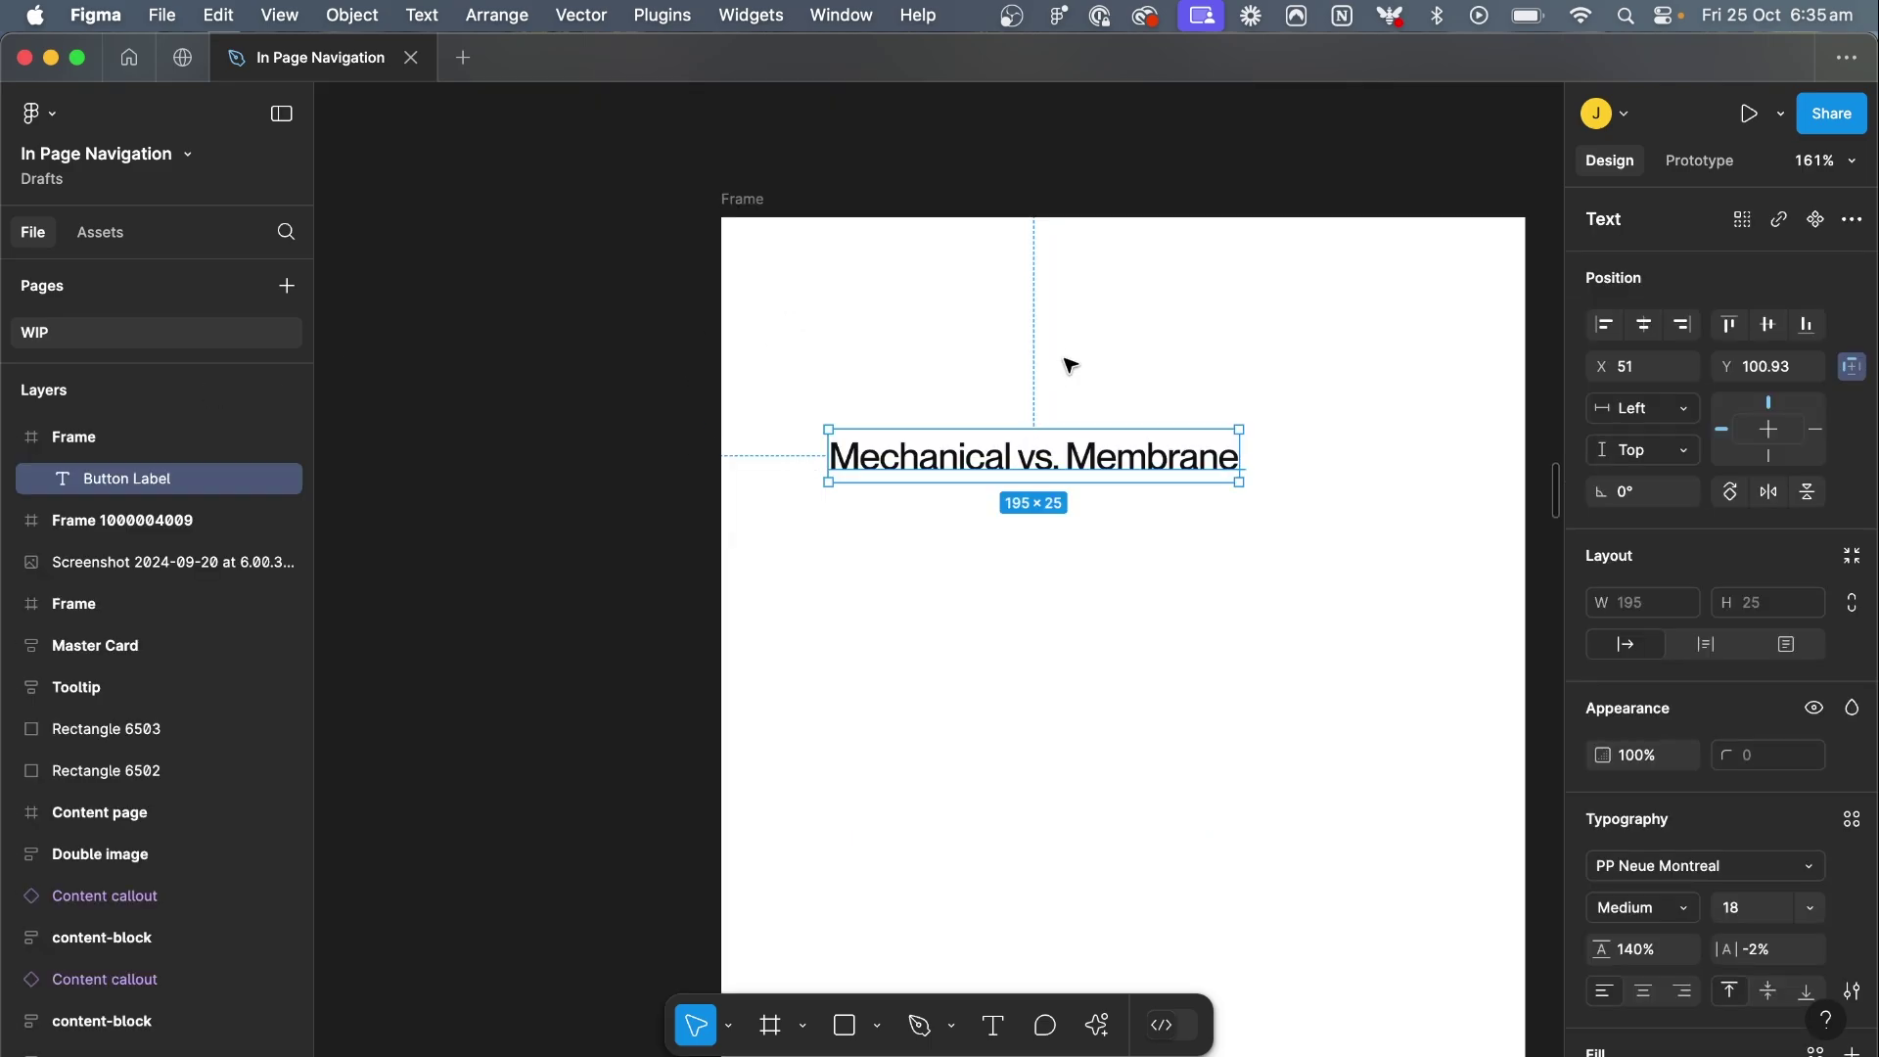
pyautogui.scroll(-1, 942, 398)
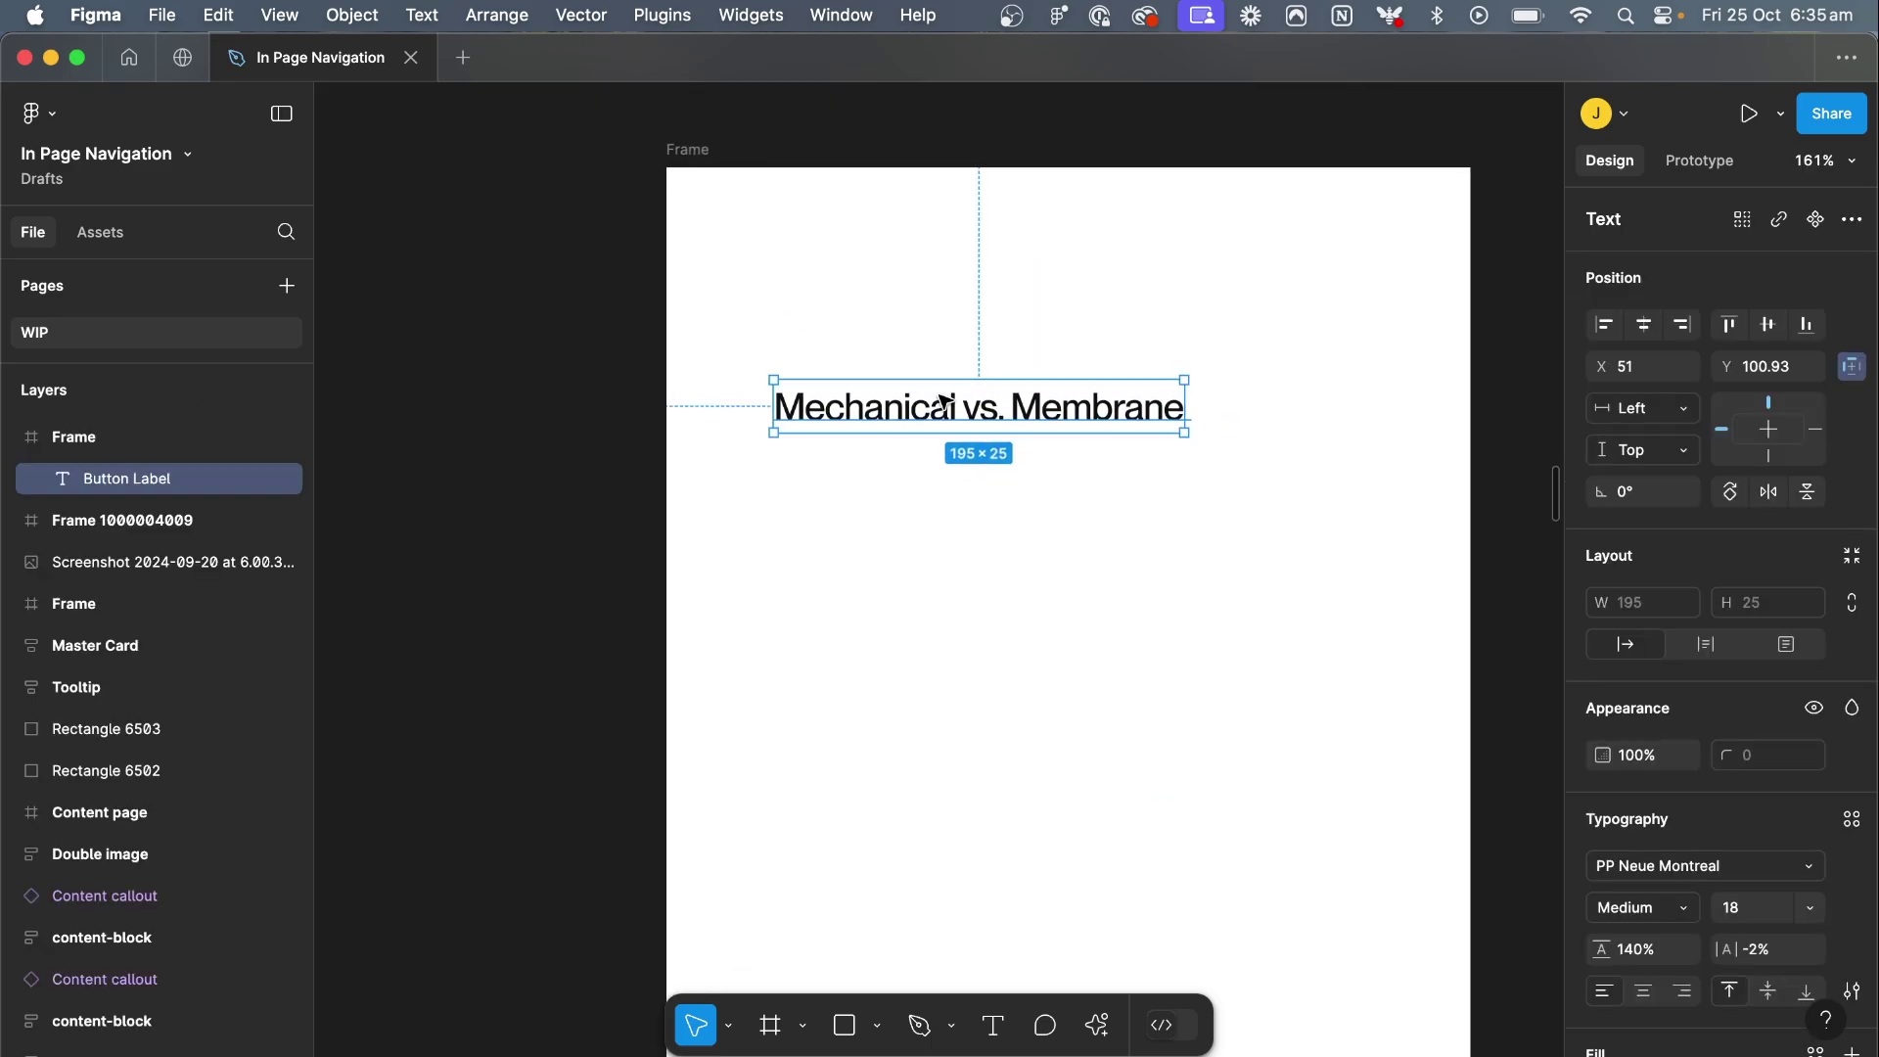
pyautogui.click(1815, 219)
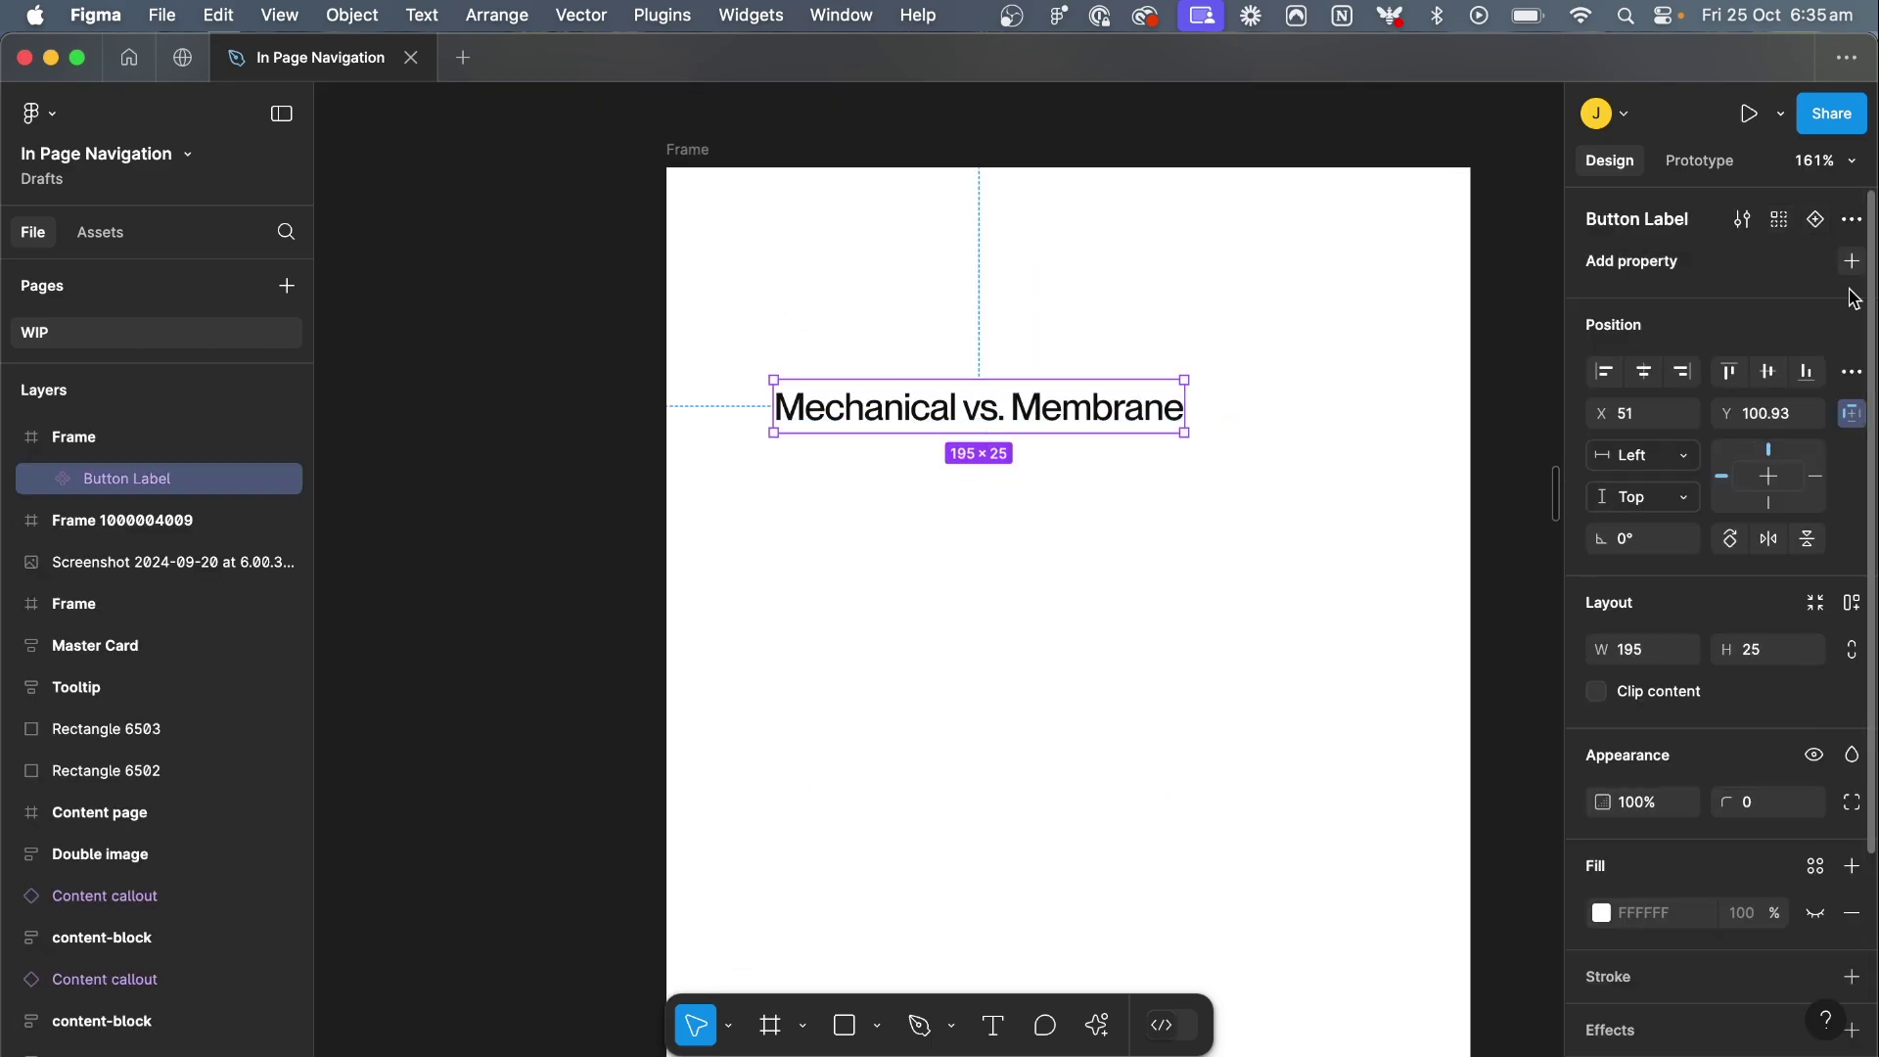
pyautogui.click(1815, 219)
# Name the label component's variant property State and set the second variant's value to Hover
pyautogui.doubleClick(1679, 305)
pyautogui.write('S')
pyautogui.doubleClick(1033, 427)
pyautogui.click(1032, 499)
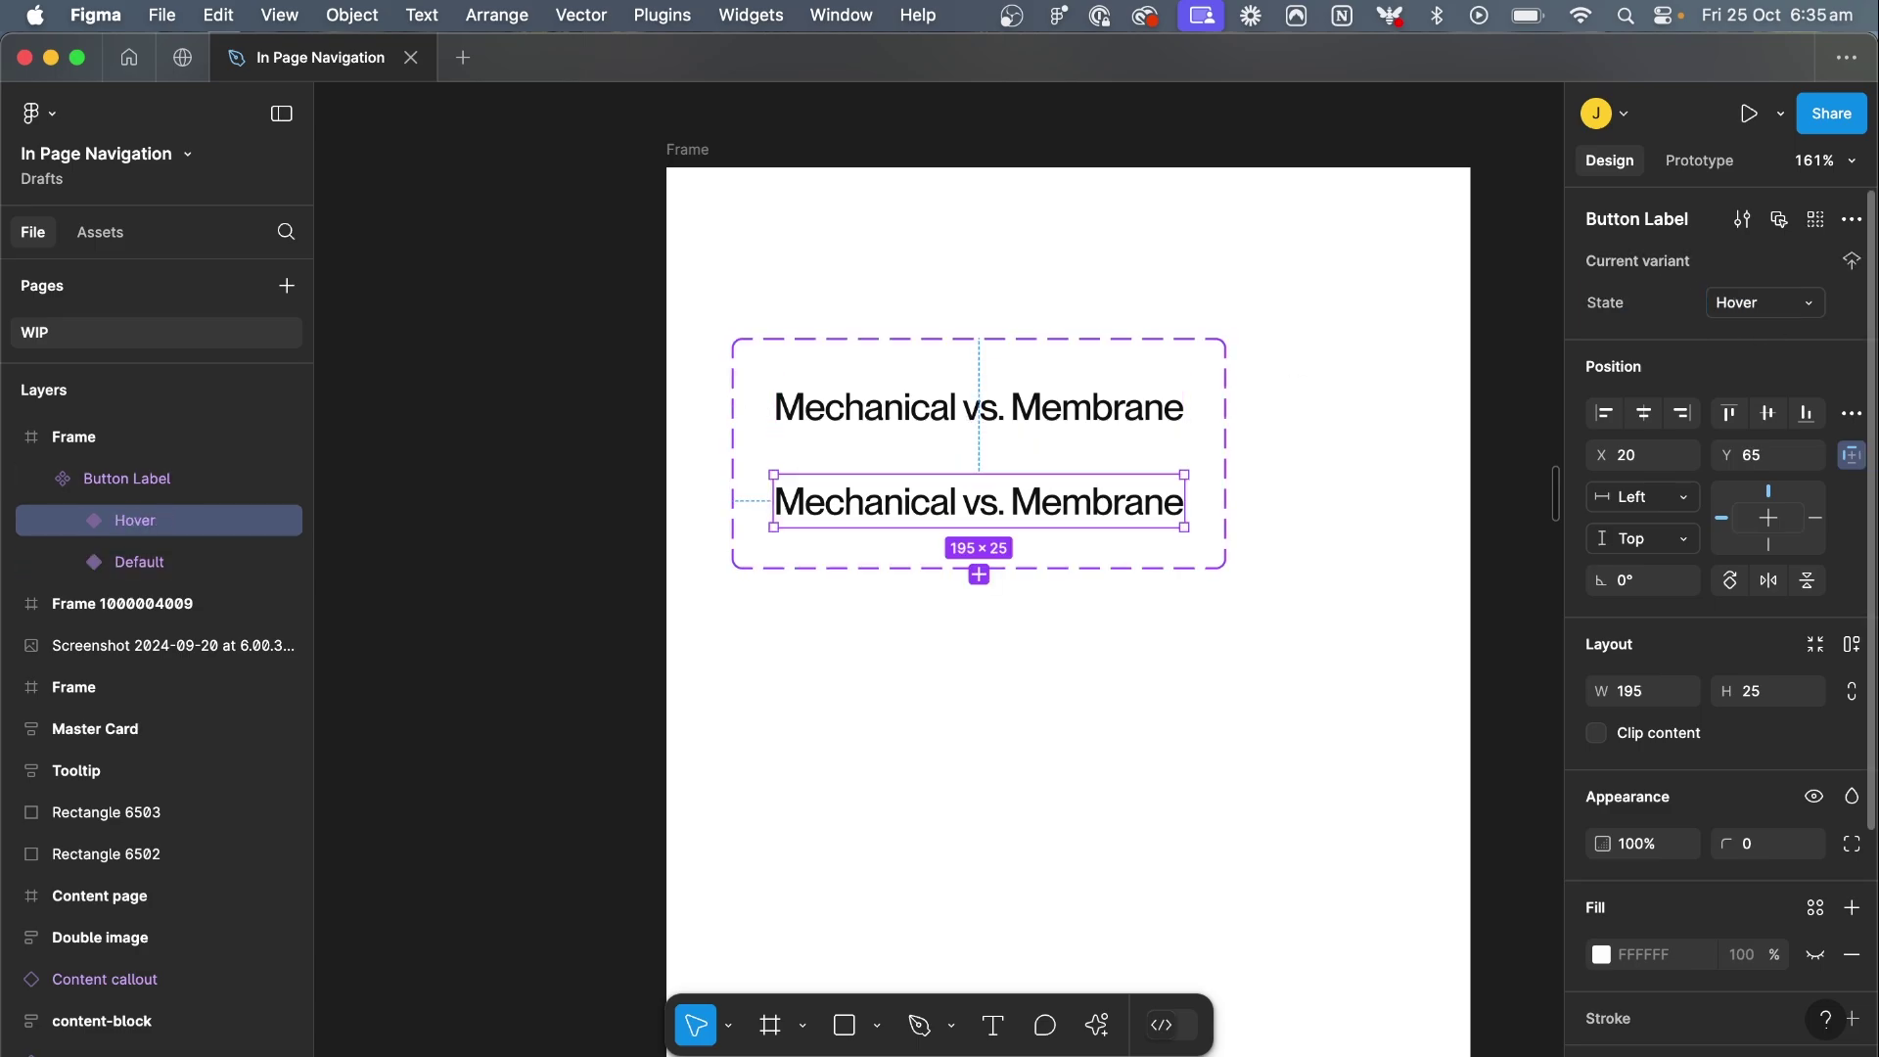
# Change the Hover variant's text colour from near-black to a lighter grey
pyautogui.scroll(-4, 1707, 738)
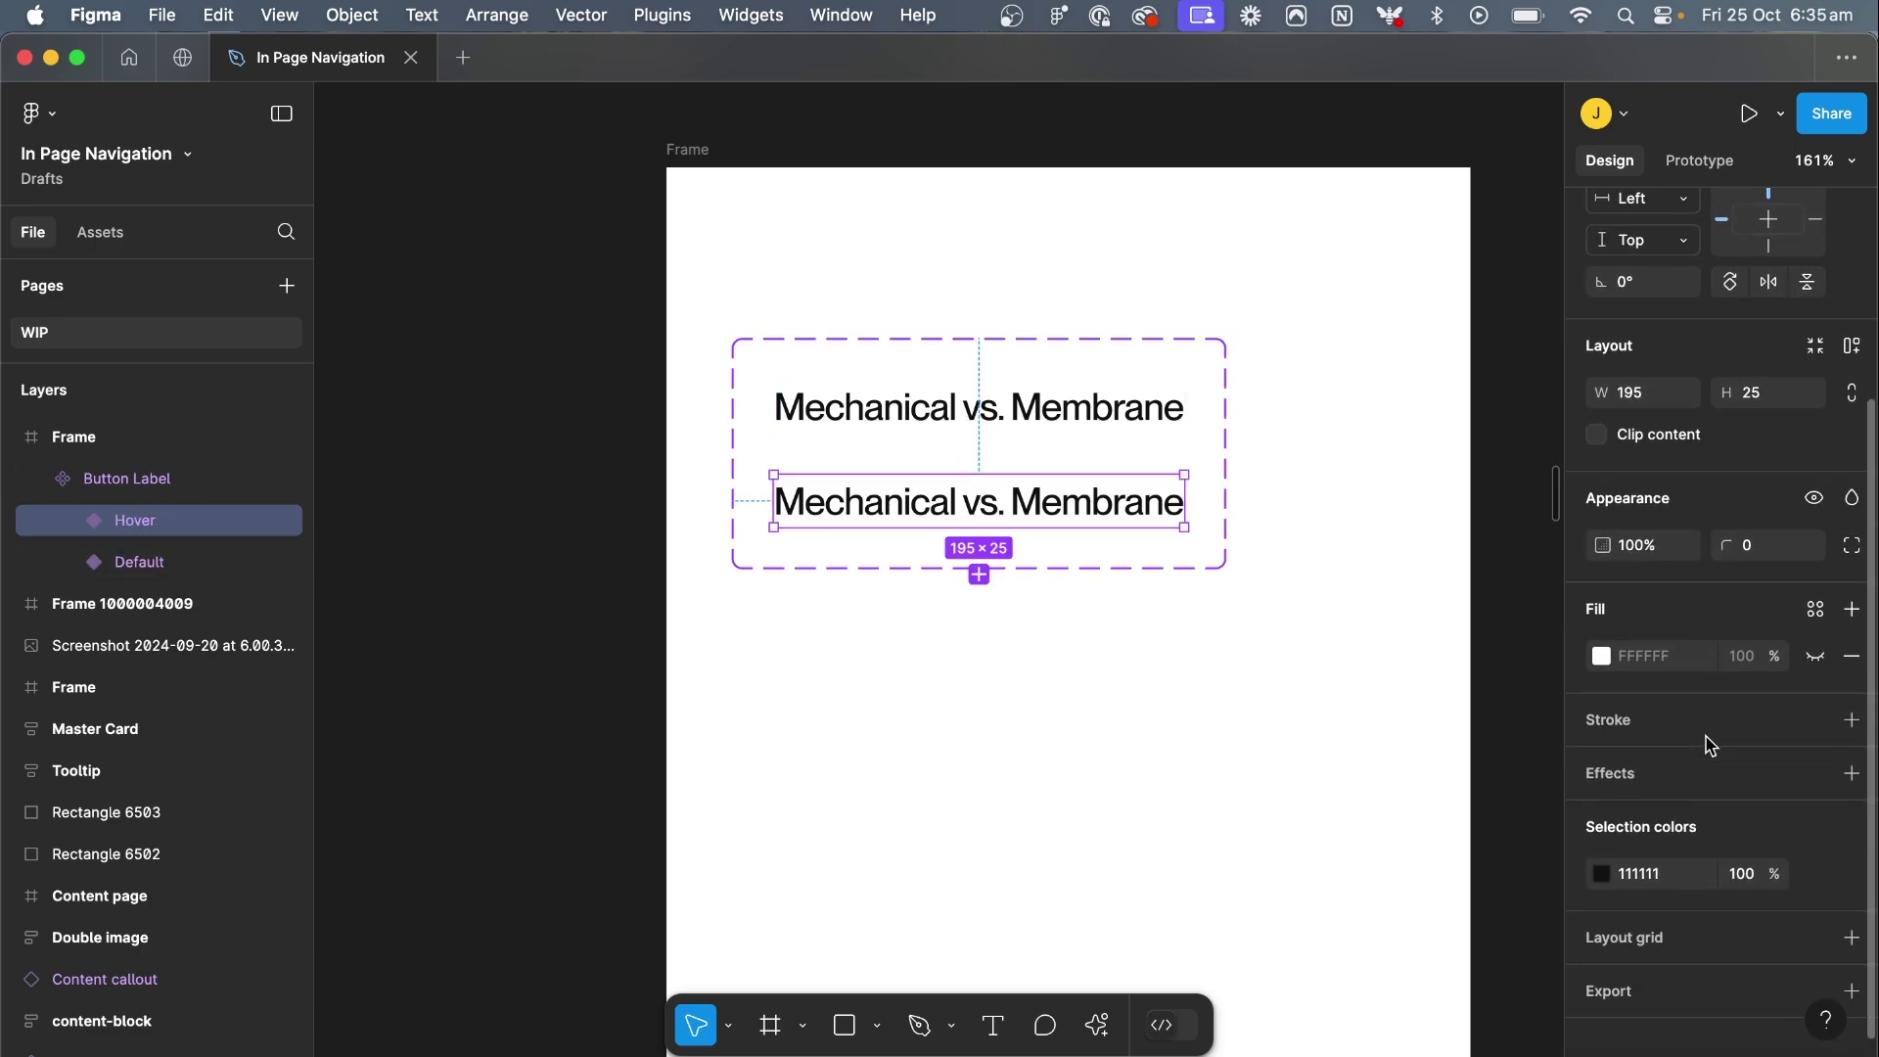
pyautogui.click(1600, 865)
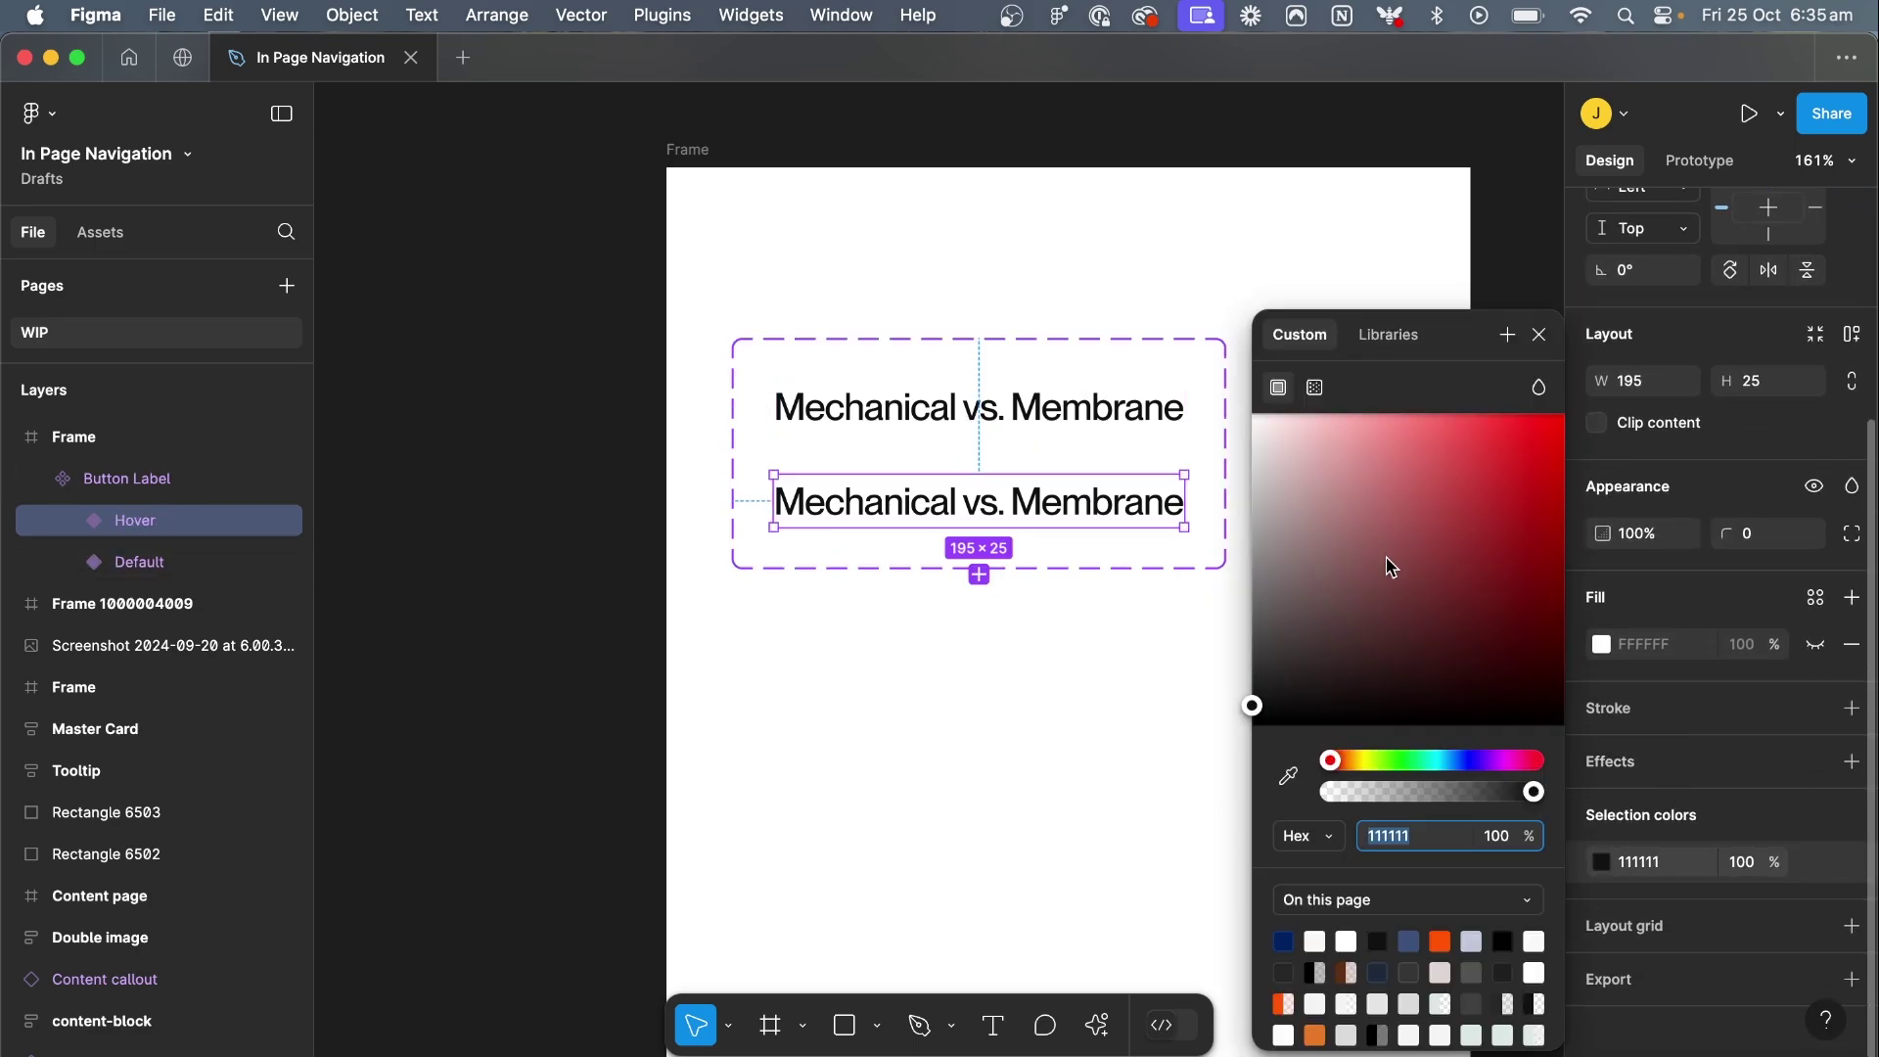
pyautogui.moveTo(1263, 646); pyautogui.dragTo(1254, 624)
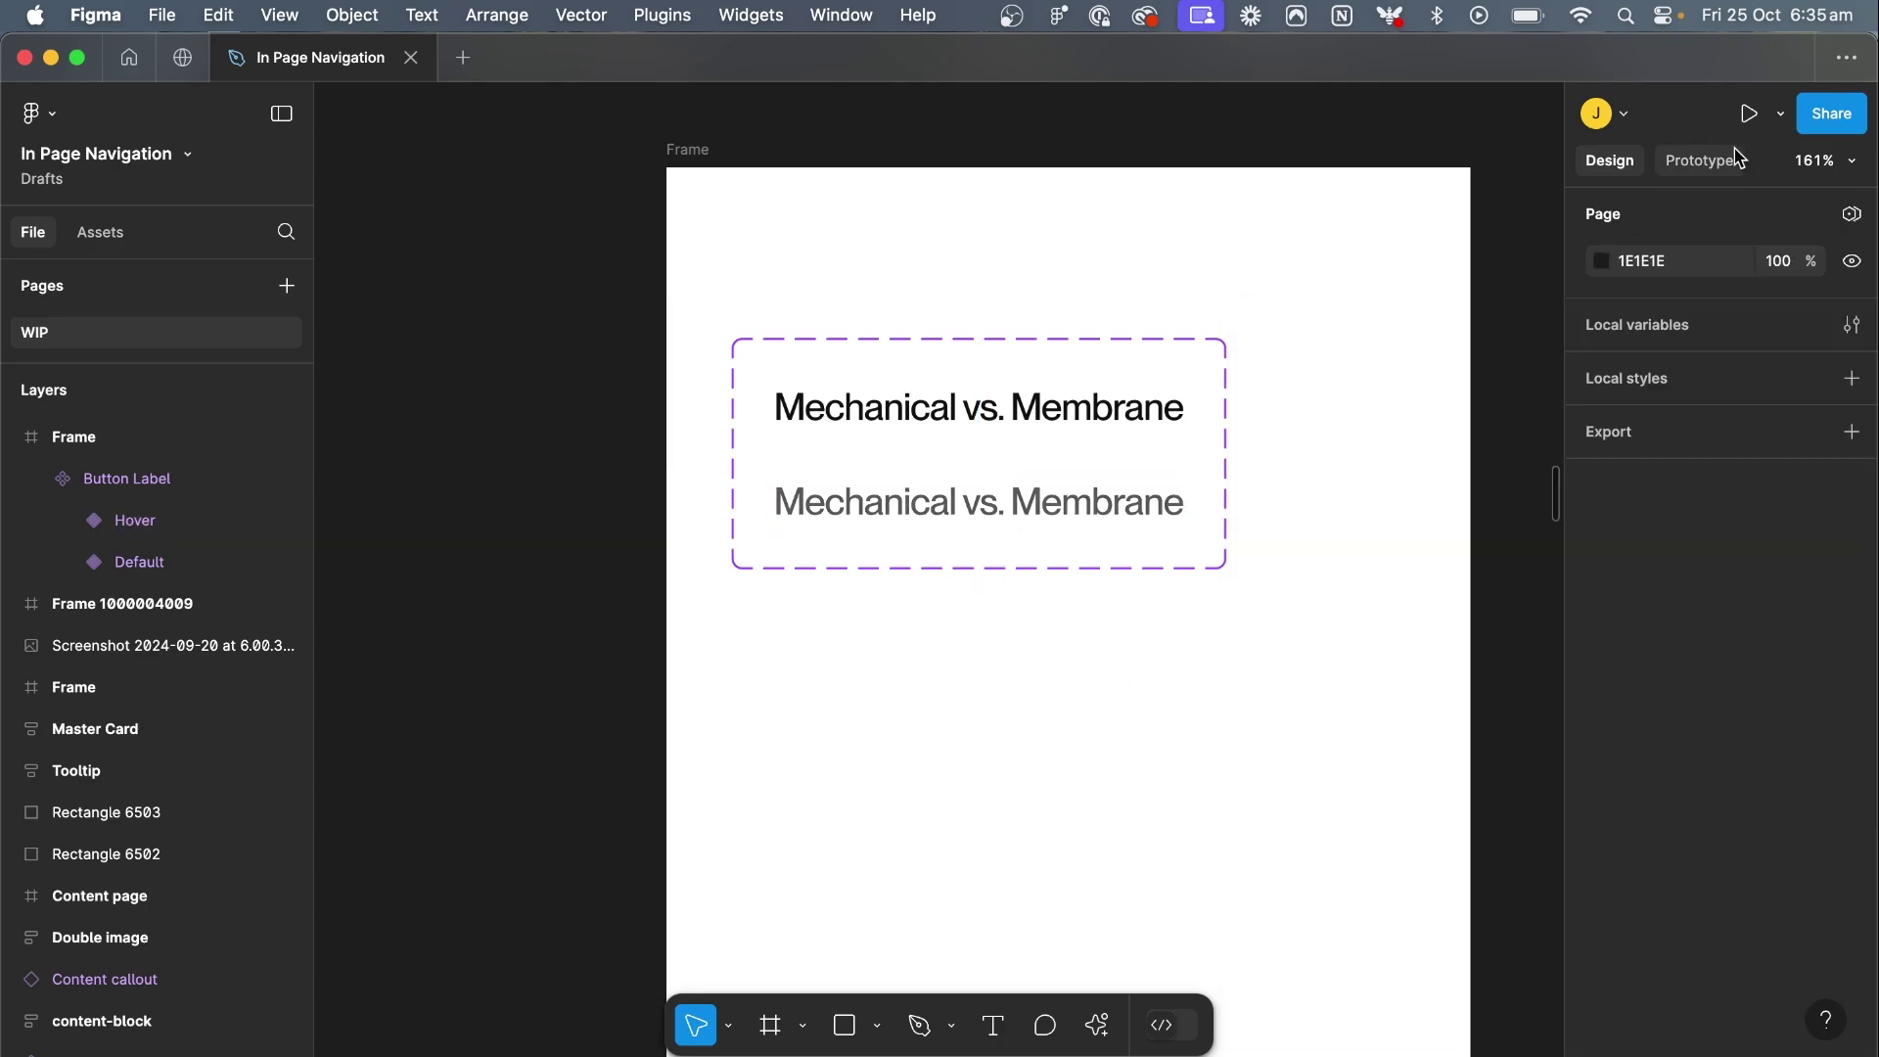
# Add a prototype interaction from the Default label variant that changes it to Hover while hovering
pyautogui.click(1698, 160)
pyautogui.doubleClick(986, 416)
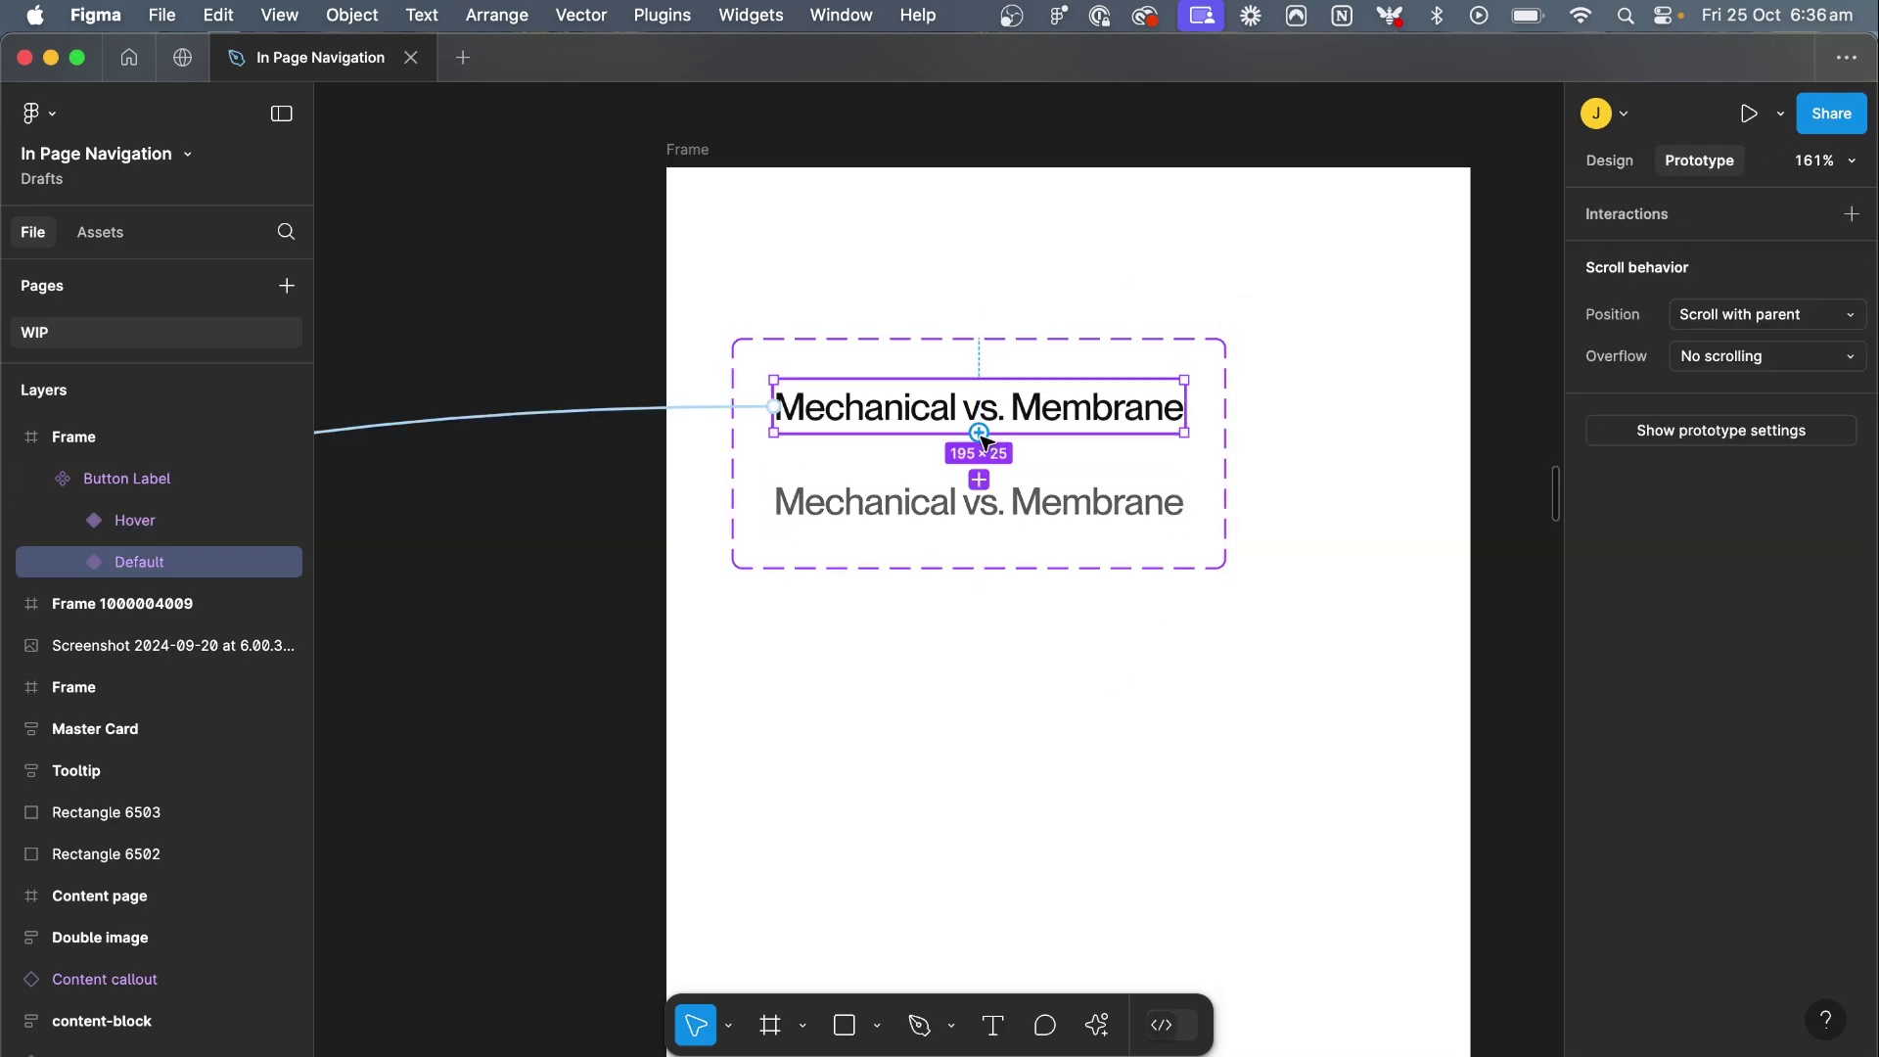
pyautogui.moveTo(979, 432); pyautogui.dragTo(998, 499)
pyautogui.click(1004, 600)
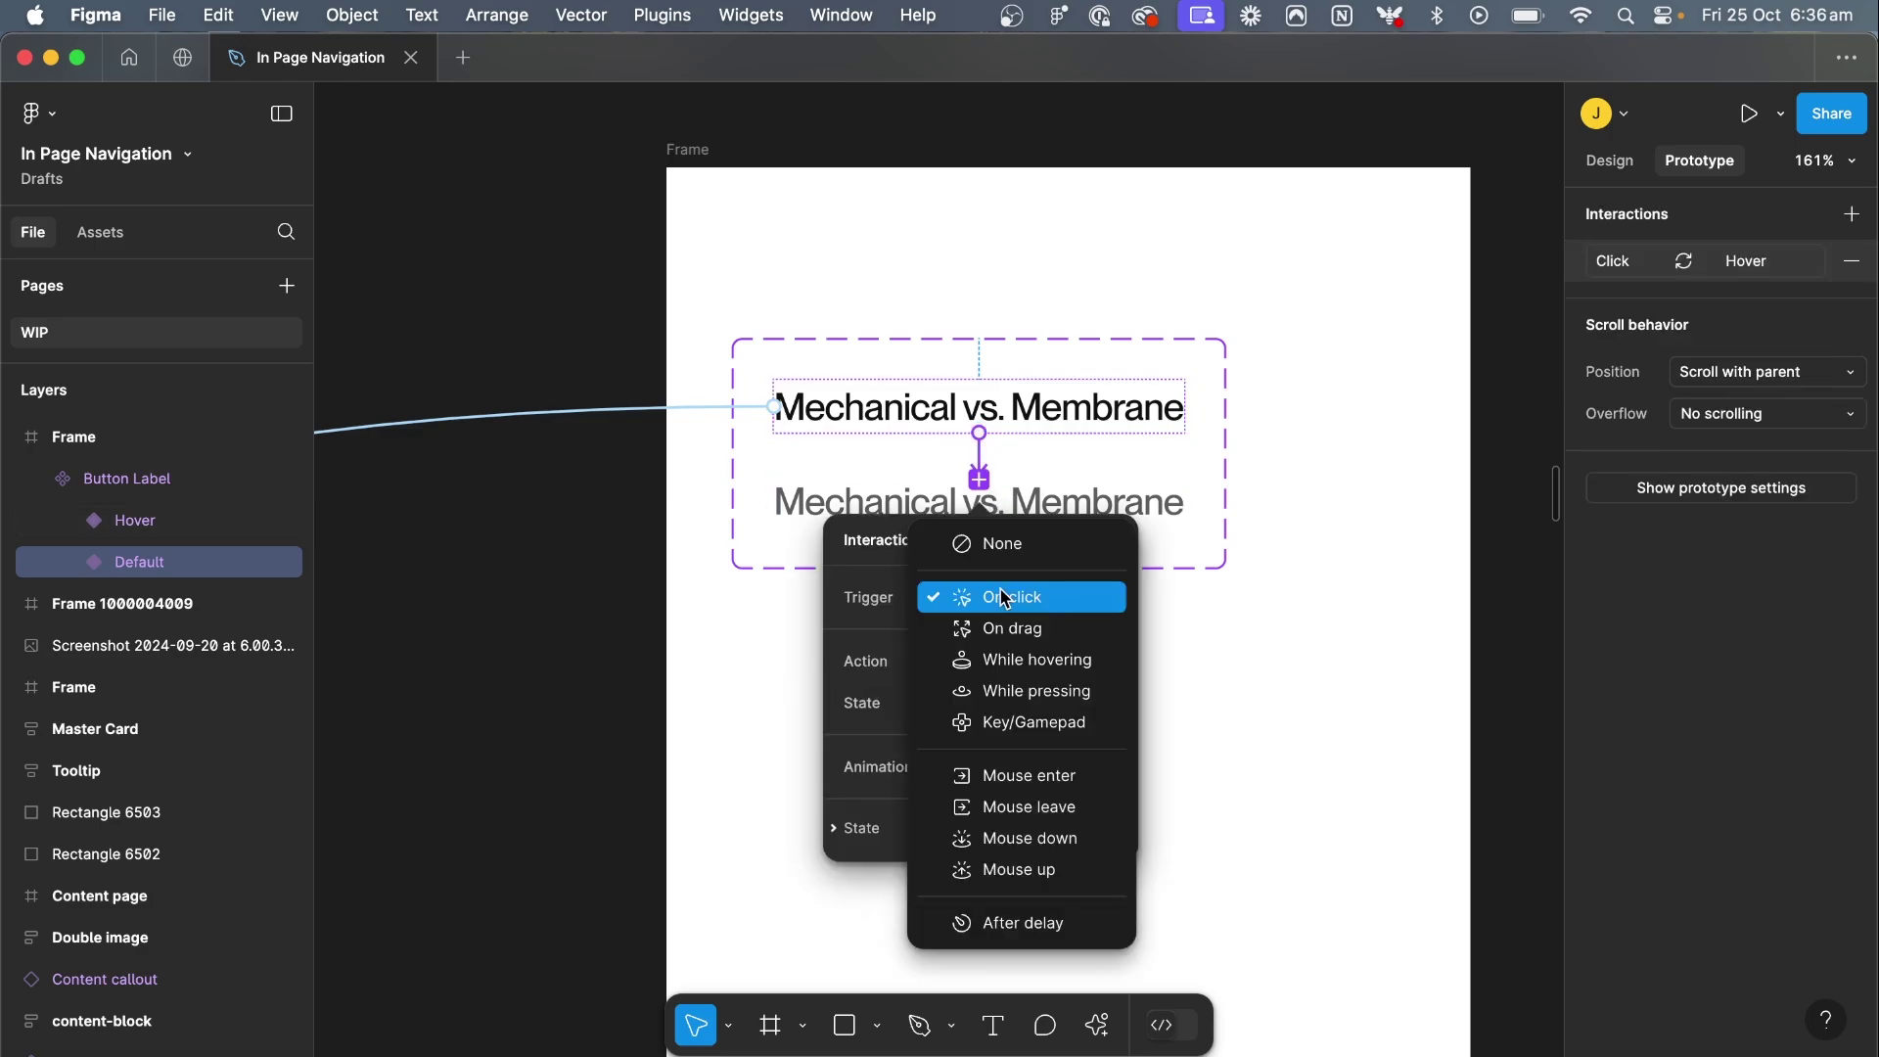
pyautogui.click(1043, 661)
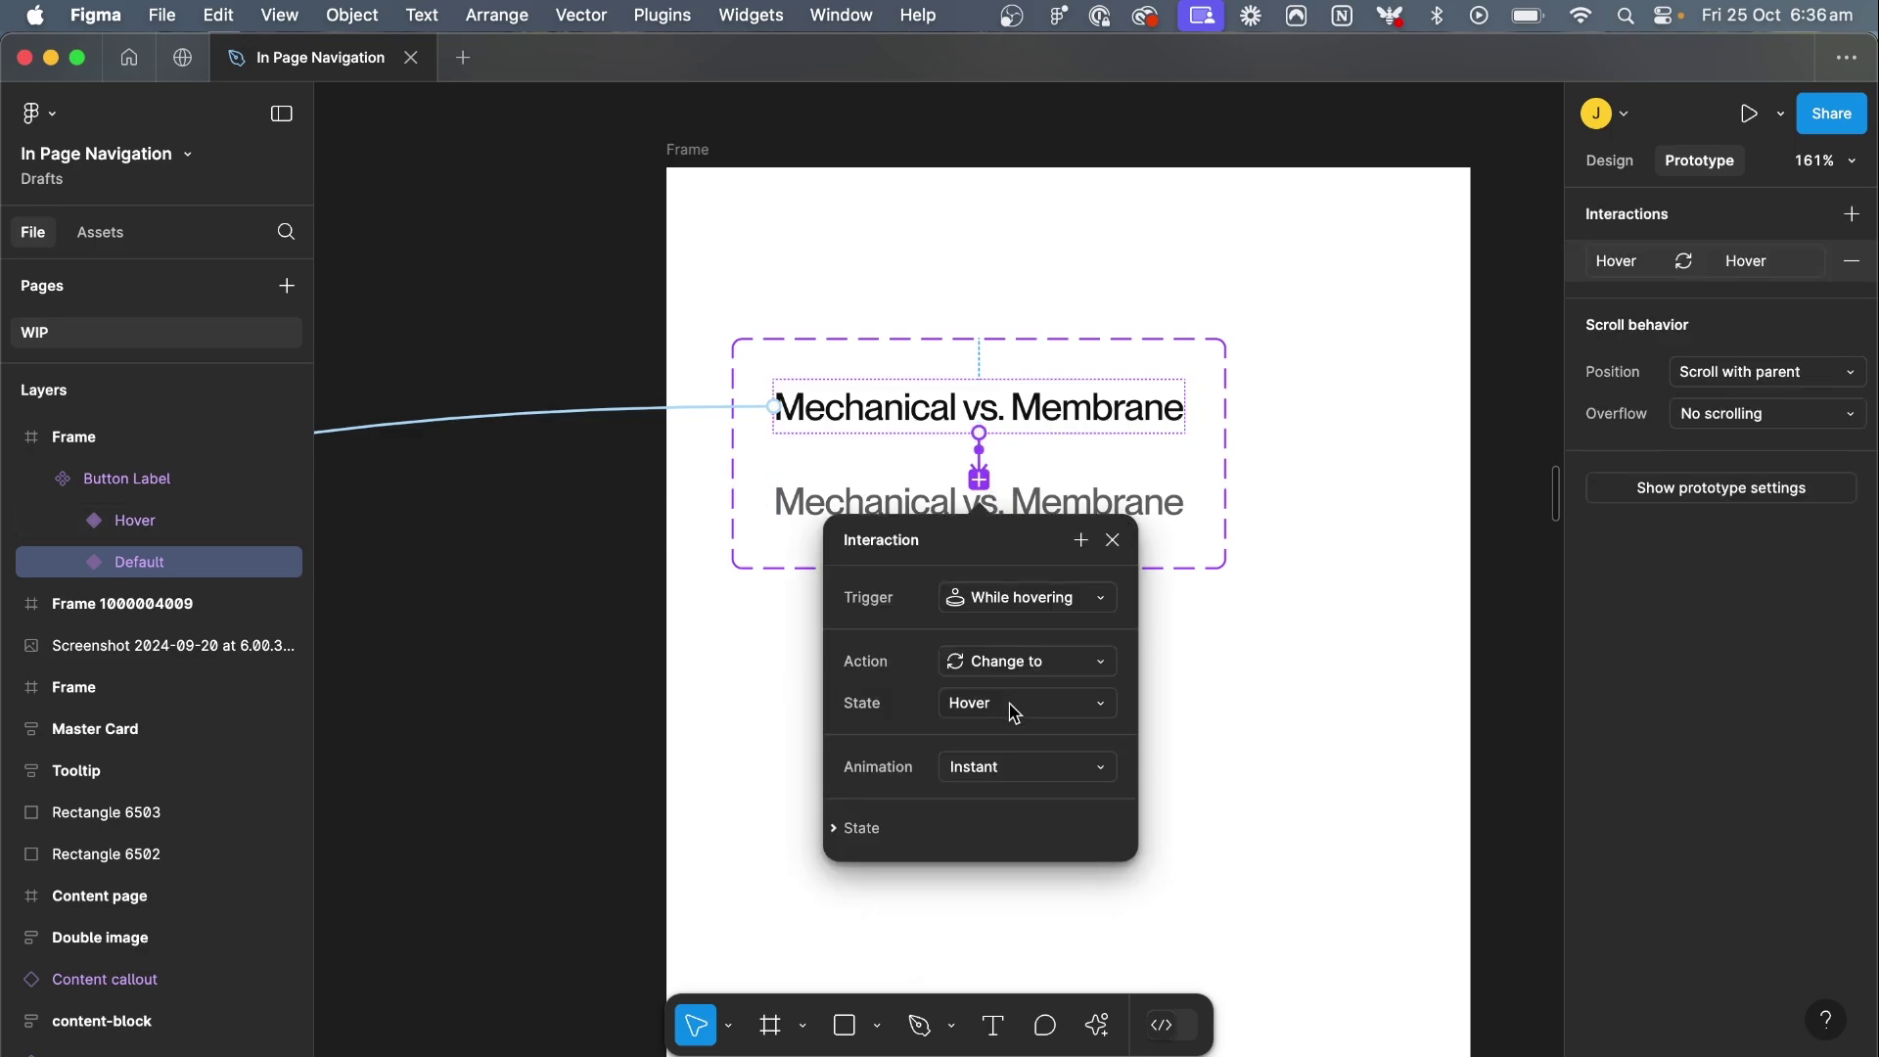
# Set the hover interaction's animation to Smart animate with a duration of 250 ms
pyautogui.click(980, 769)
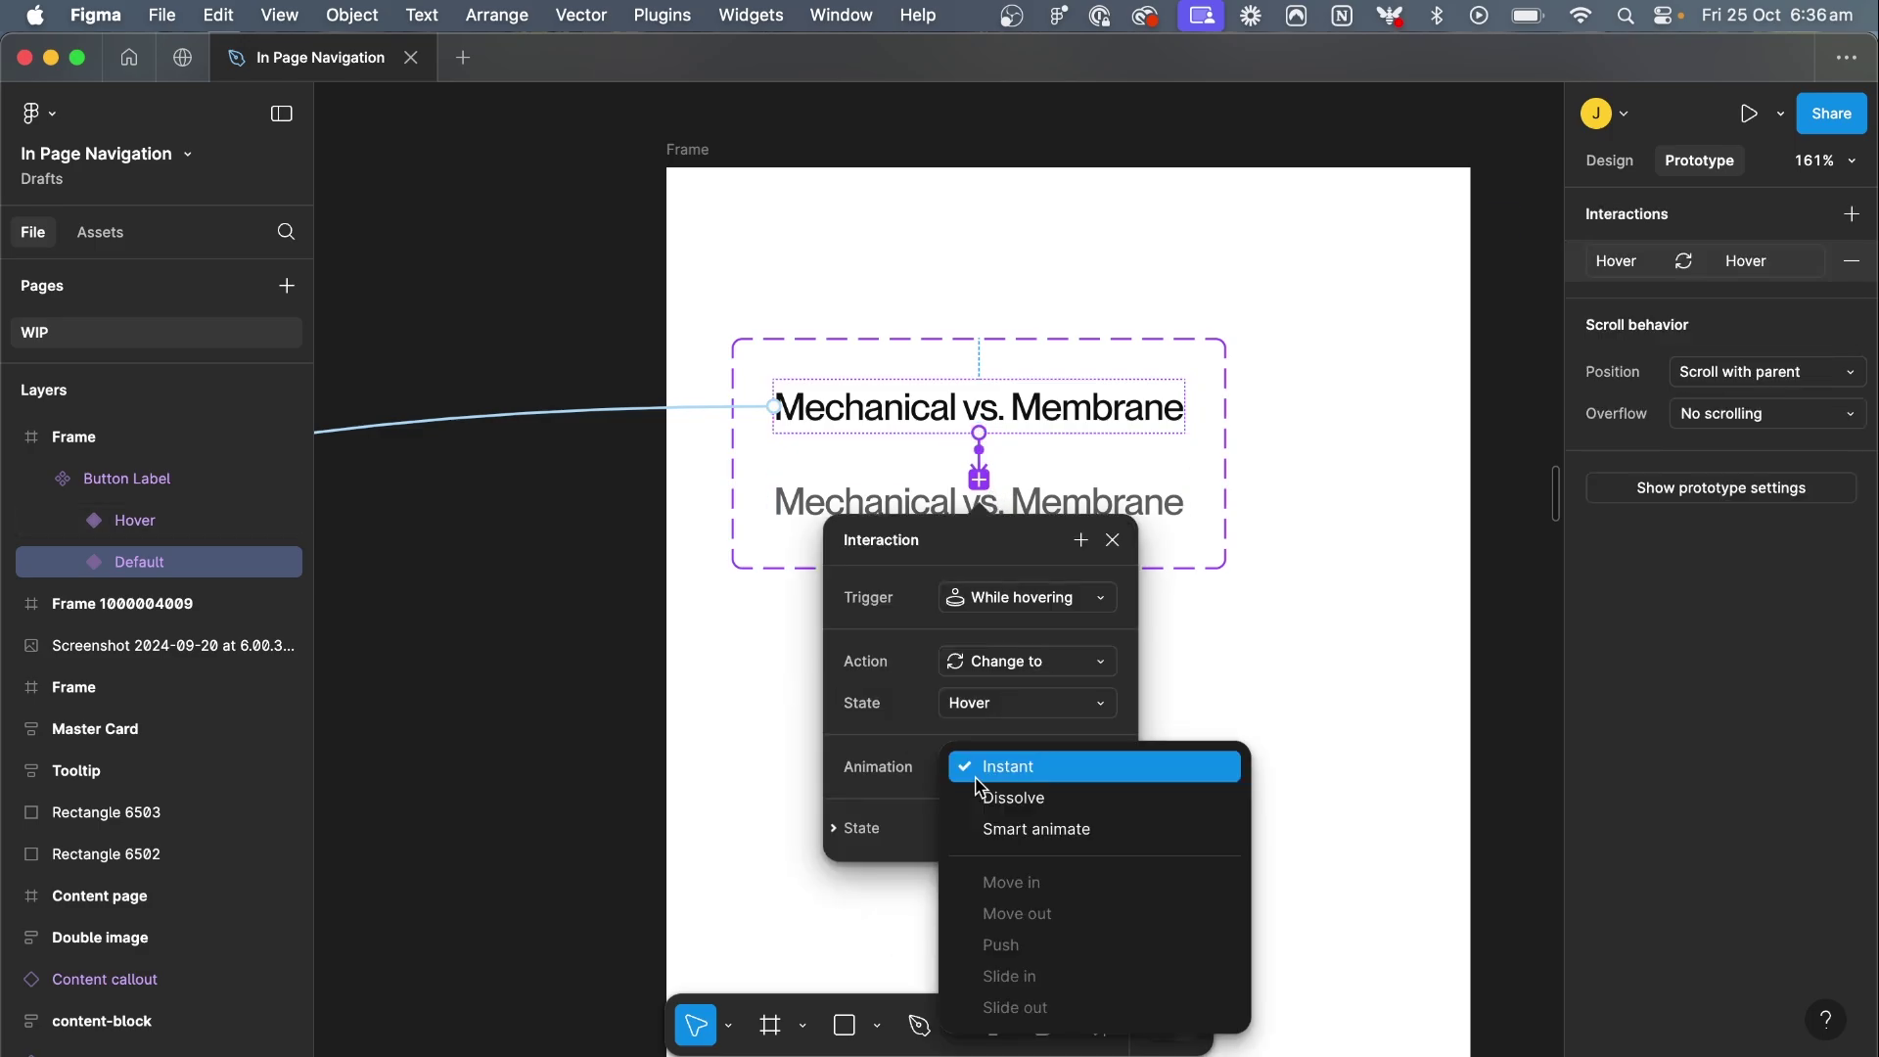
pyautogui.click(1035, 828)
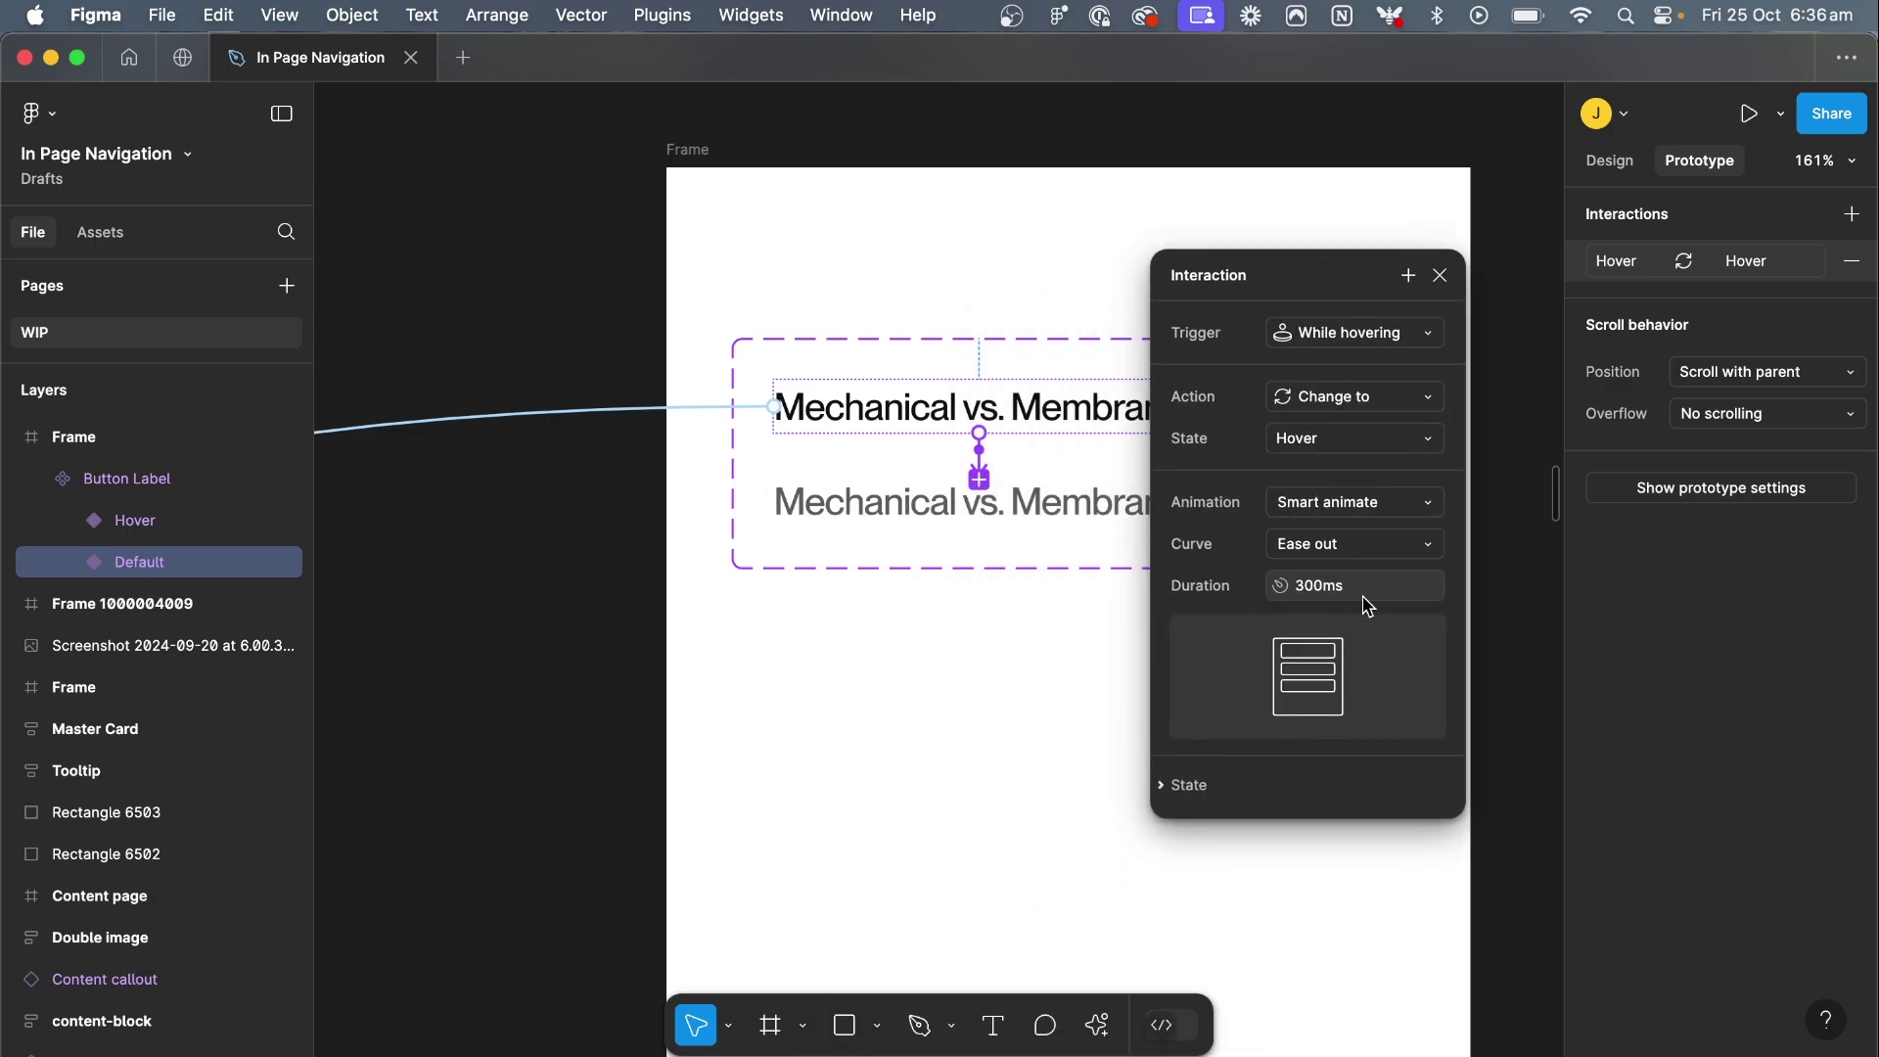
pyautogui.click(1364, 593)
pyautogui.write('250')
pyautogui.press('Return')
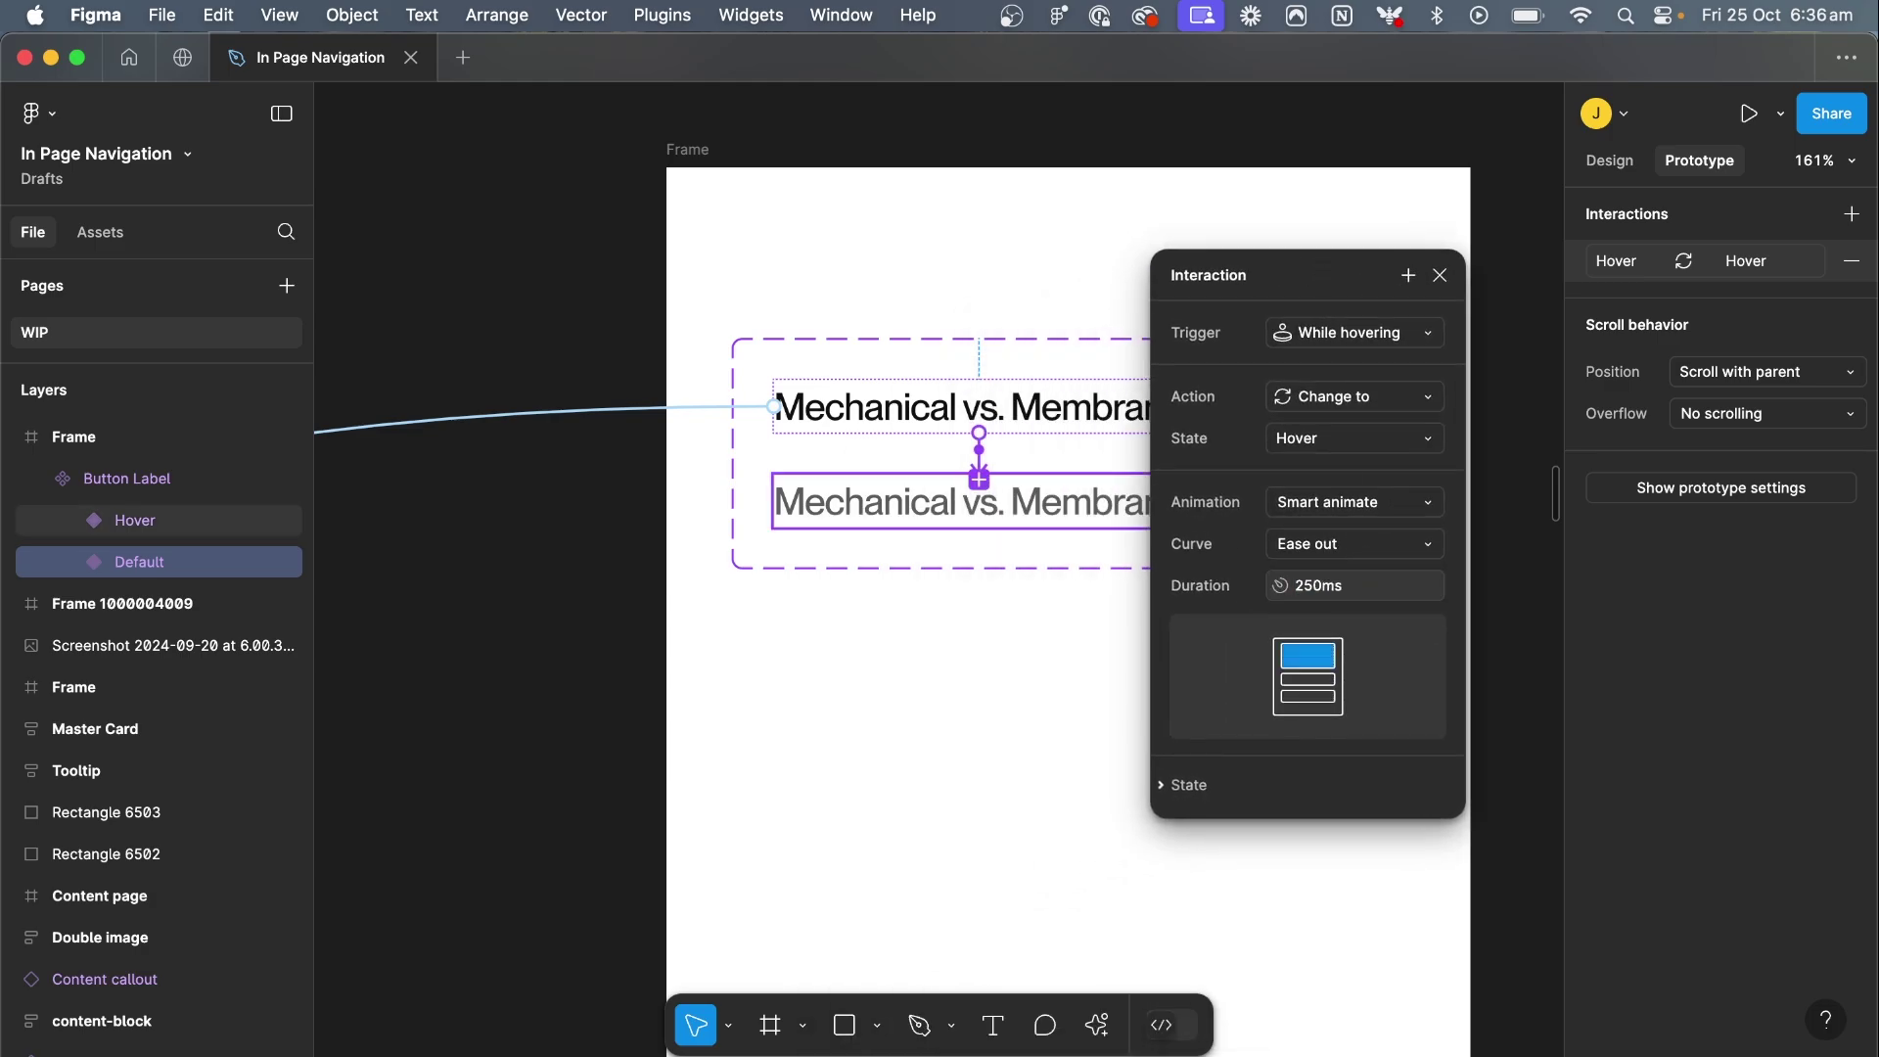
pyautogui.click(1439, 275)
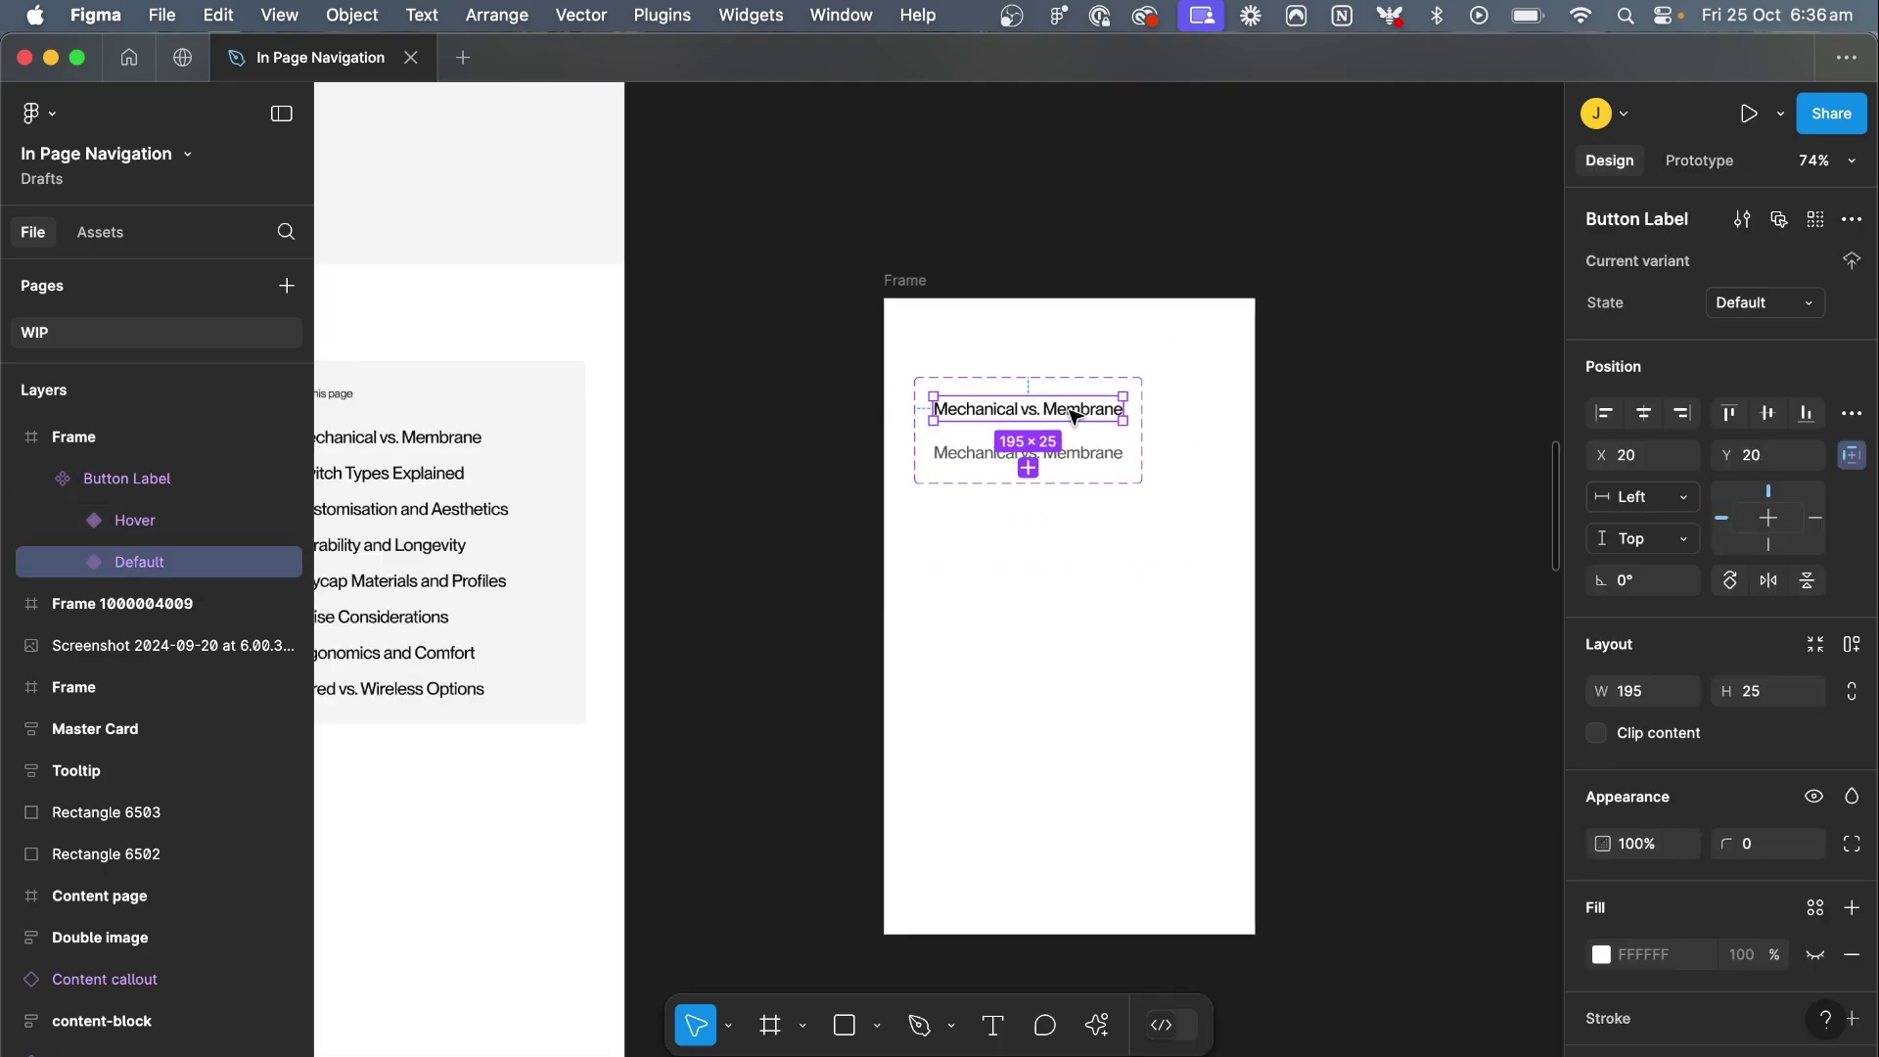
# Place an instance of the Default label variant in the On this page box, replacing its Mechanical vs. Membrane text
pyautogui.moveTo(1073, 415); pyautogui.dragTo(495, 453)
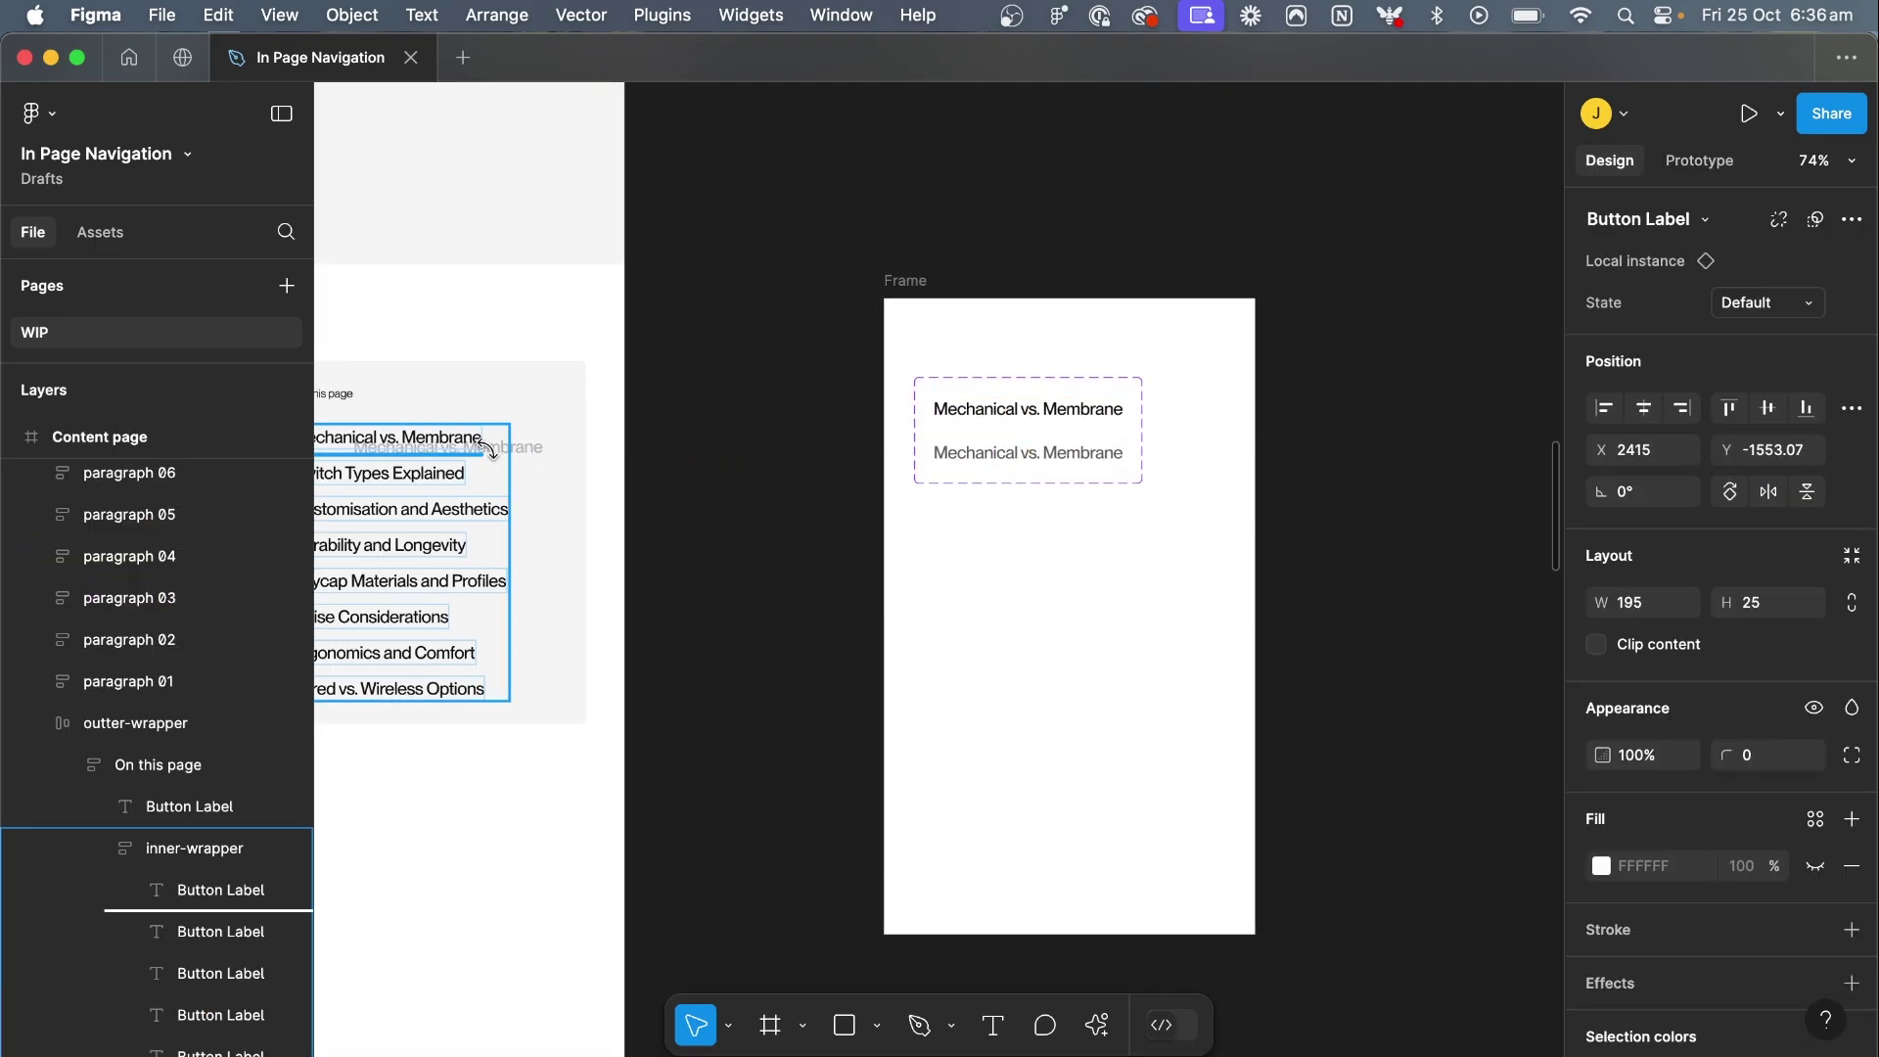
pyautogui.scroll(-3, 537, 123)
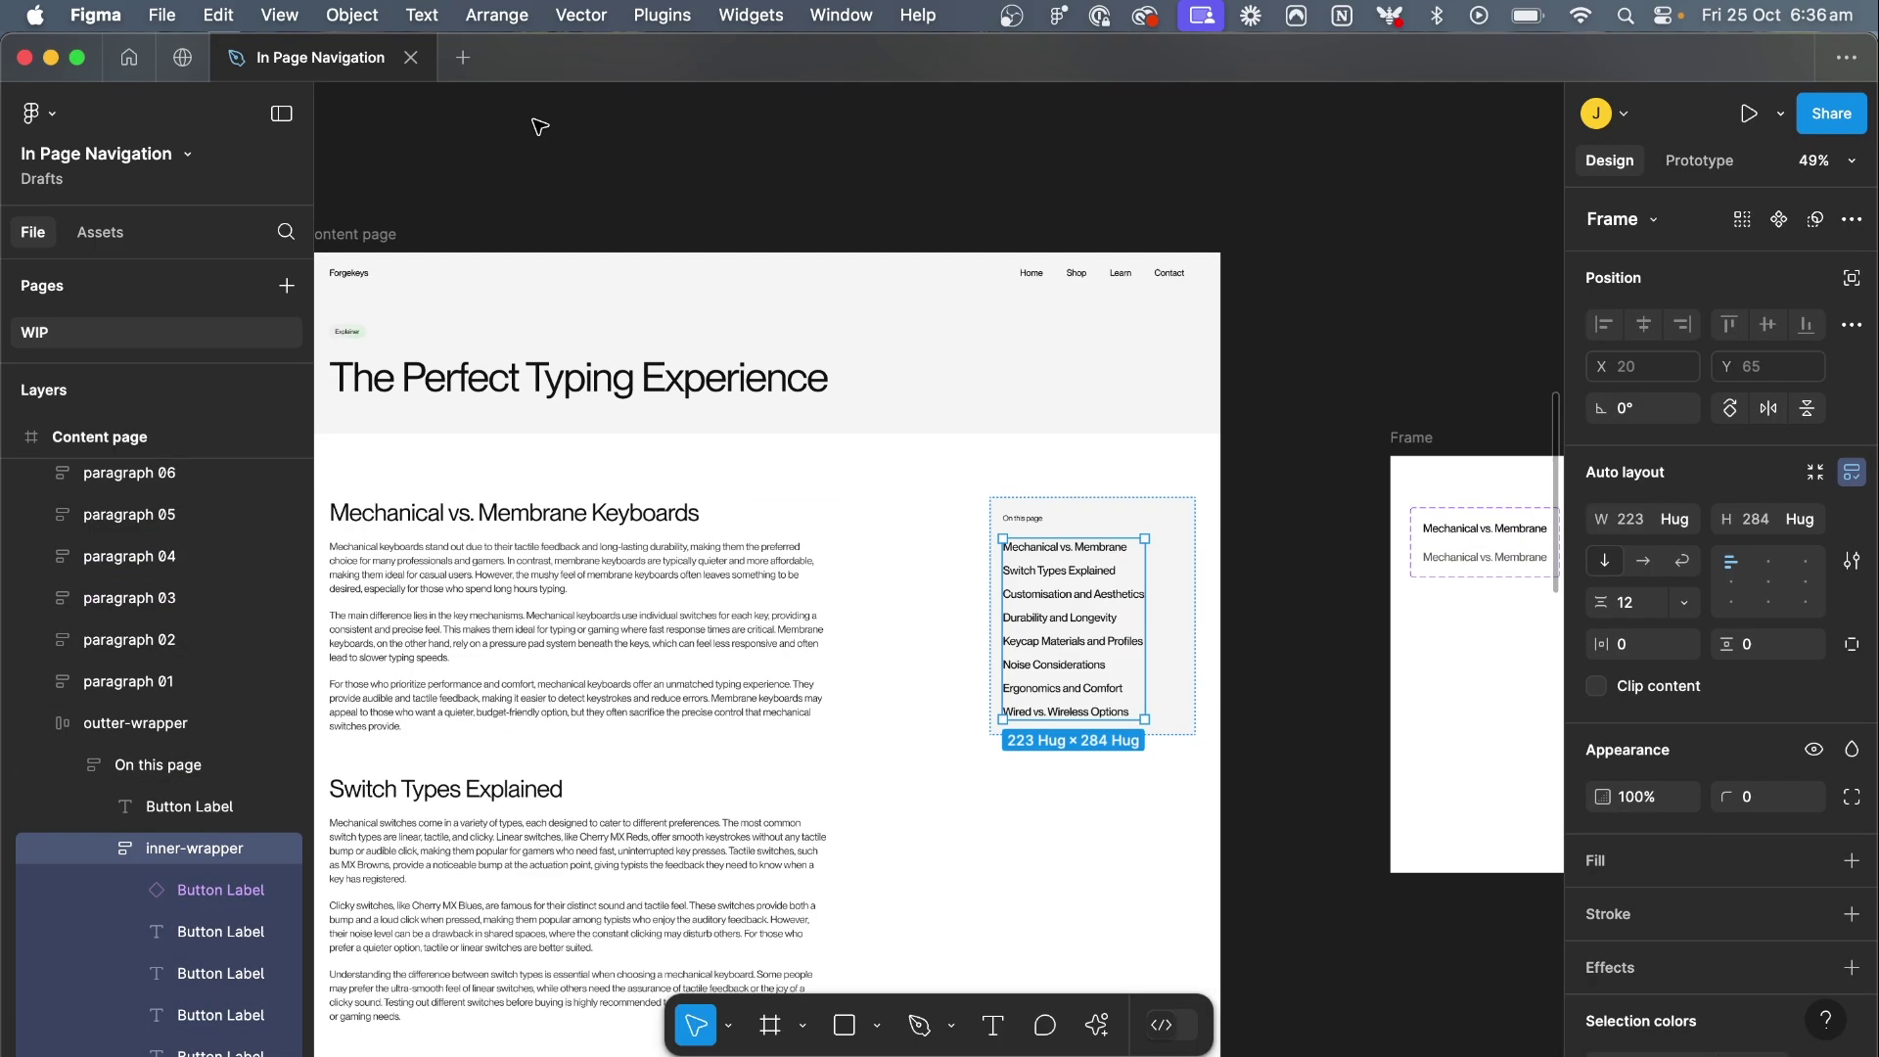
pyautogui.click(537, 123)
pyautogui.hscroll(3, 1363, 503)
pyautogui.scroll(1, 1133, 568)
pyautogui.hscroll(-5, 1132, 567)
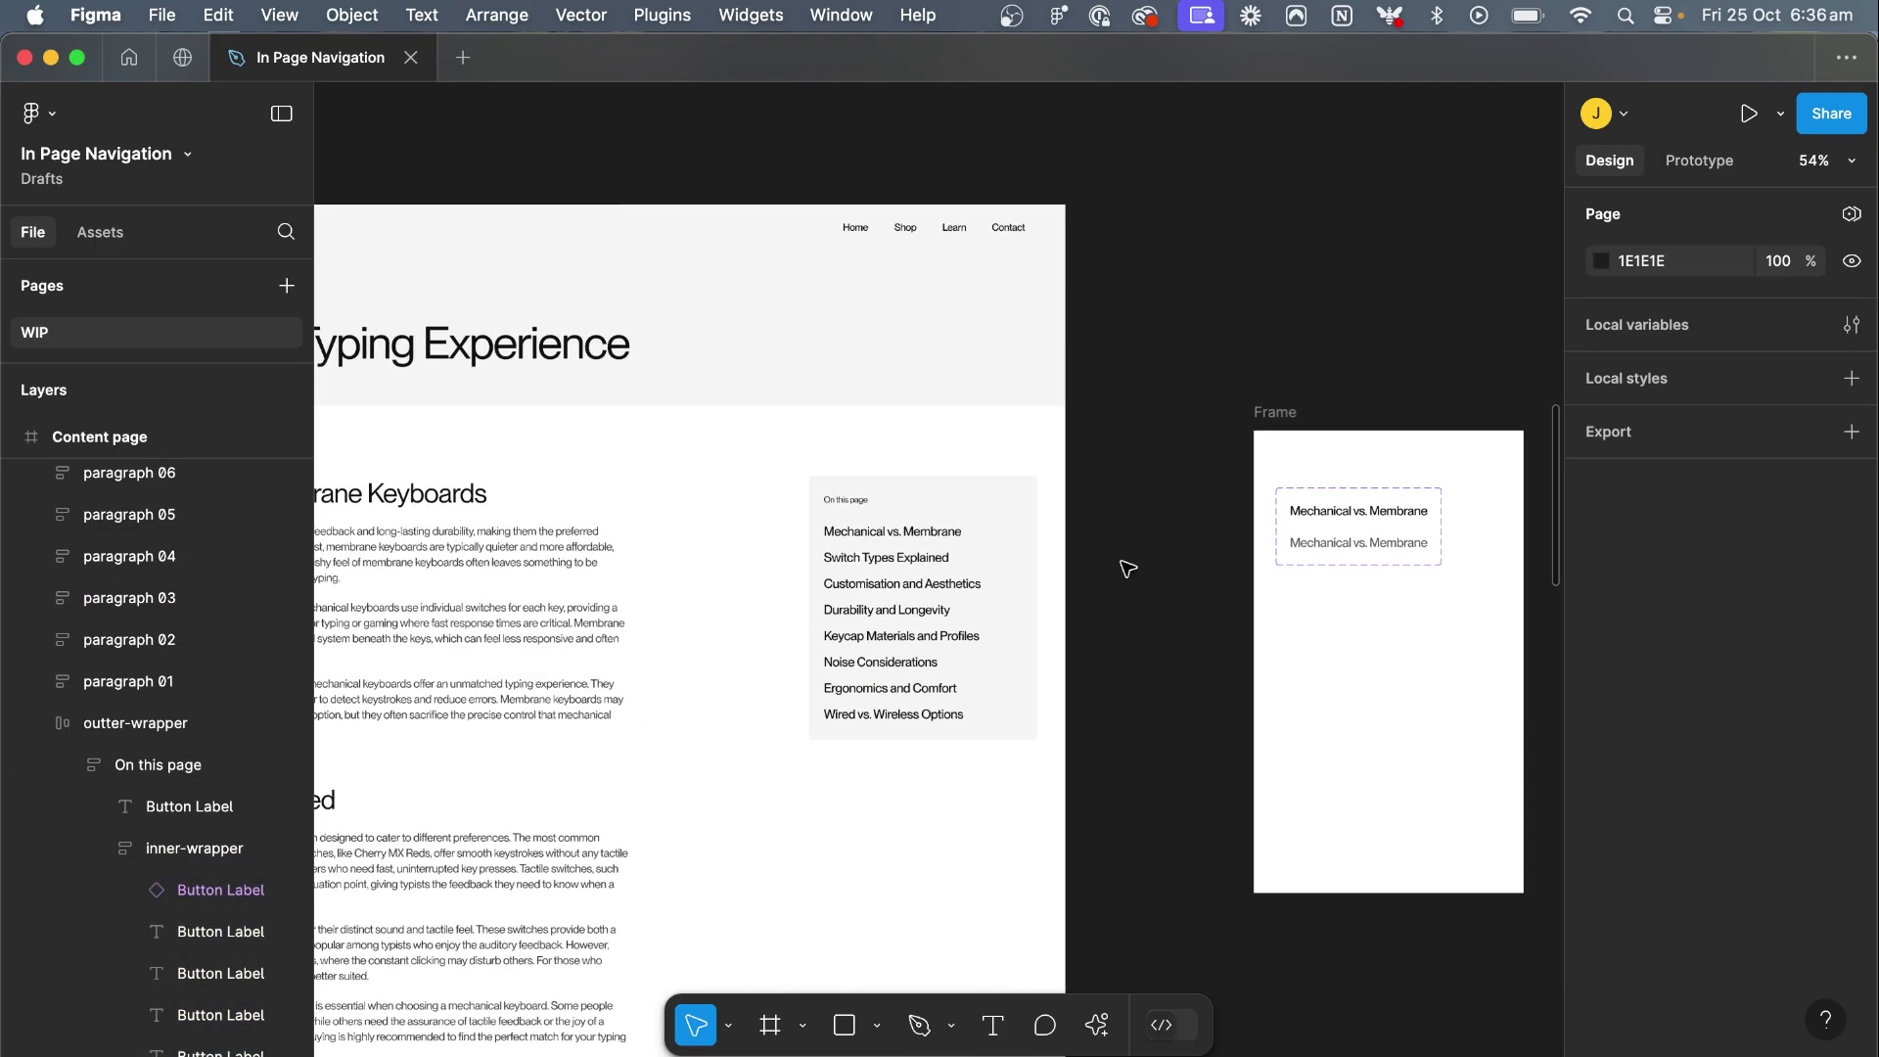
# Preview the Content page as a prototype and scroll down and up through it to check the sticky box
pyautogui.click(437, 199)
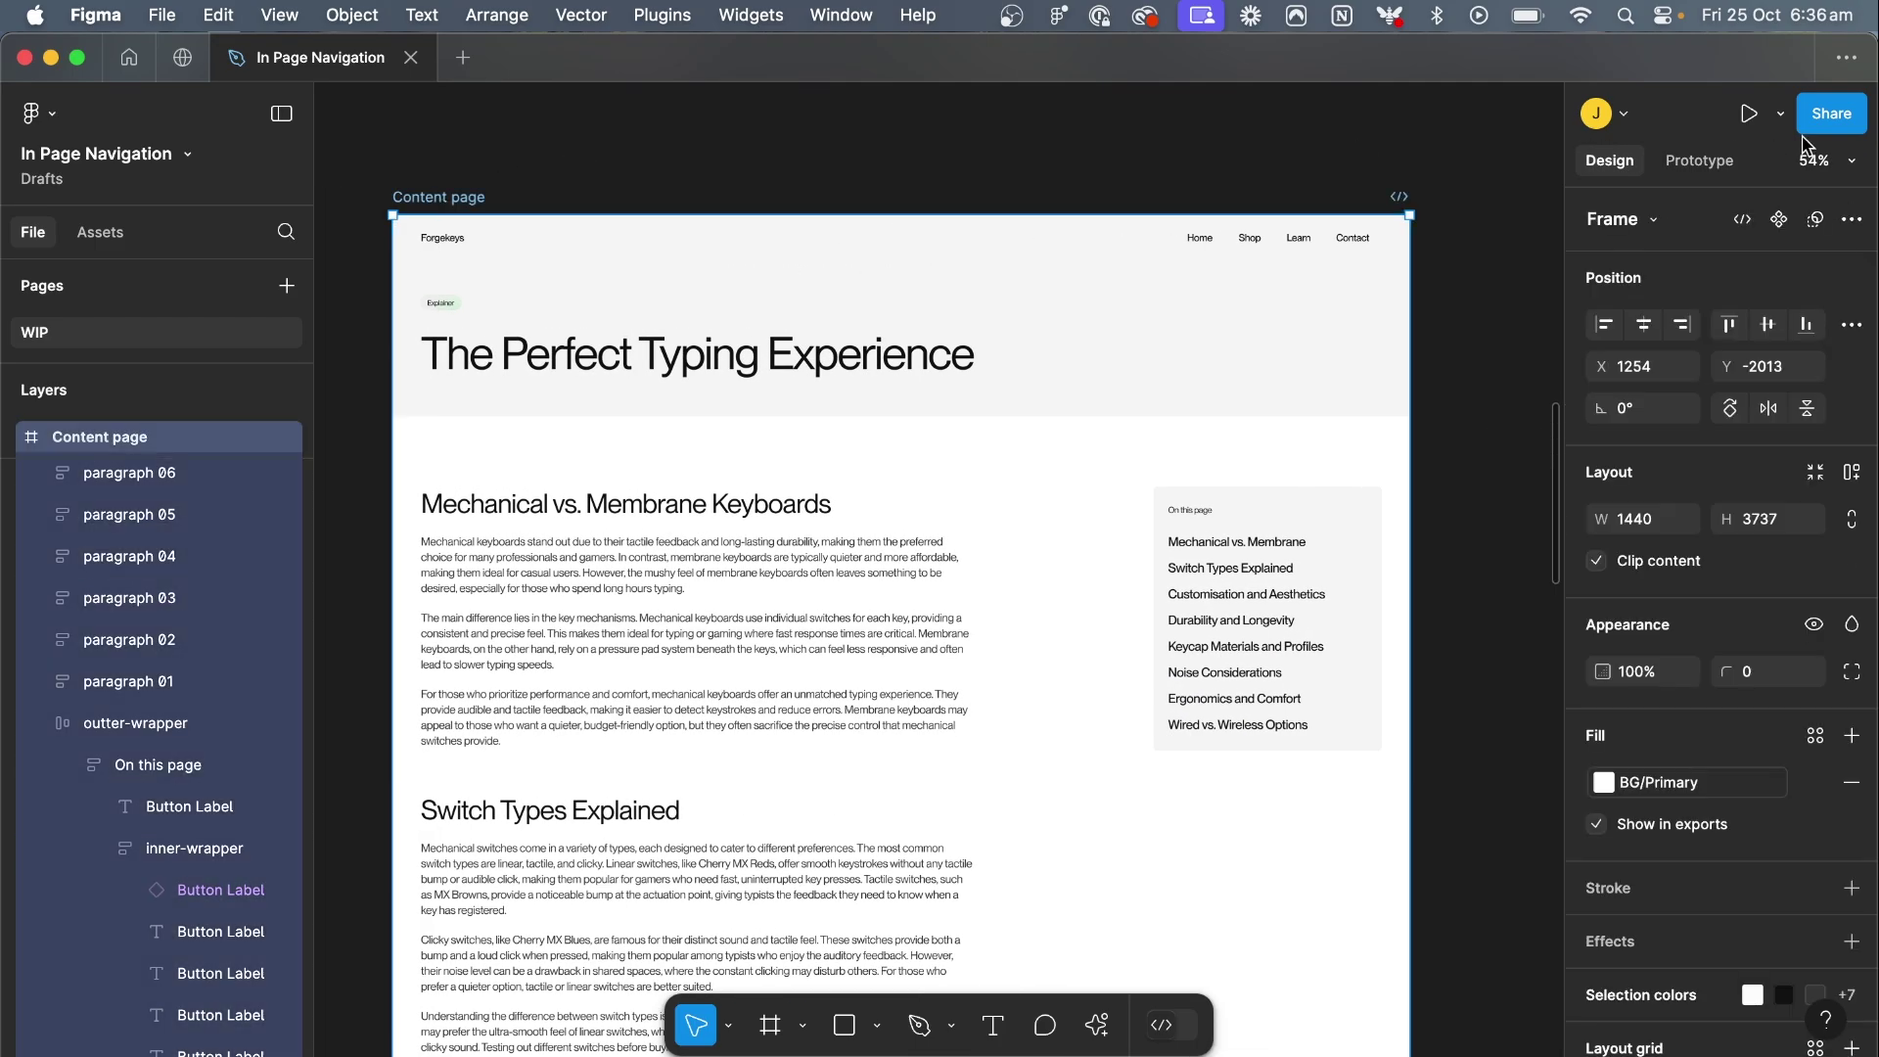
pyautogui.click(1748, 113)
pyautogui.scroll(-10, 1366, 696)
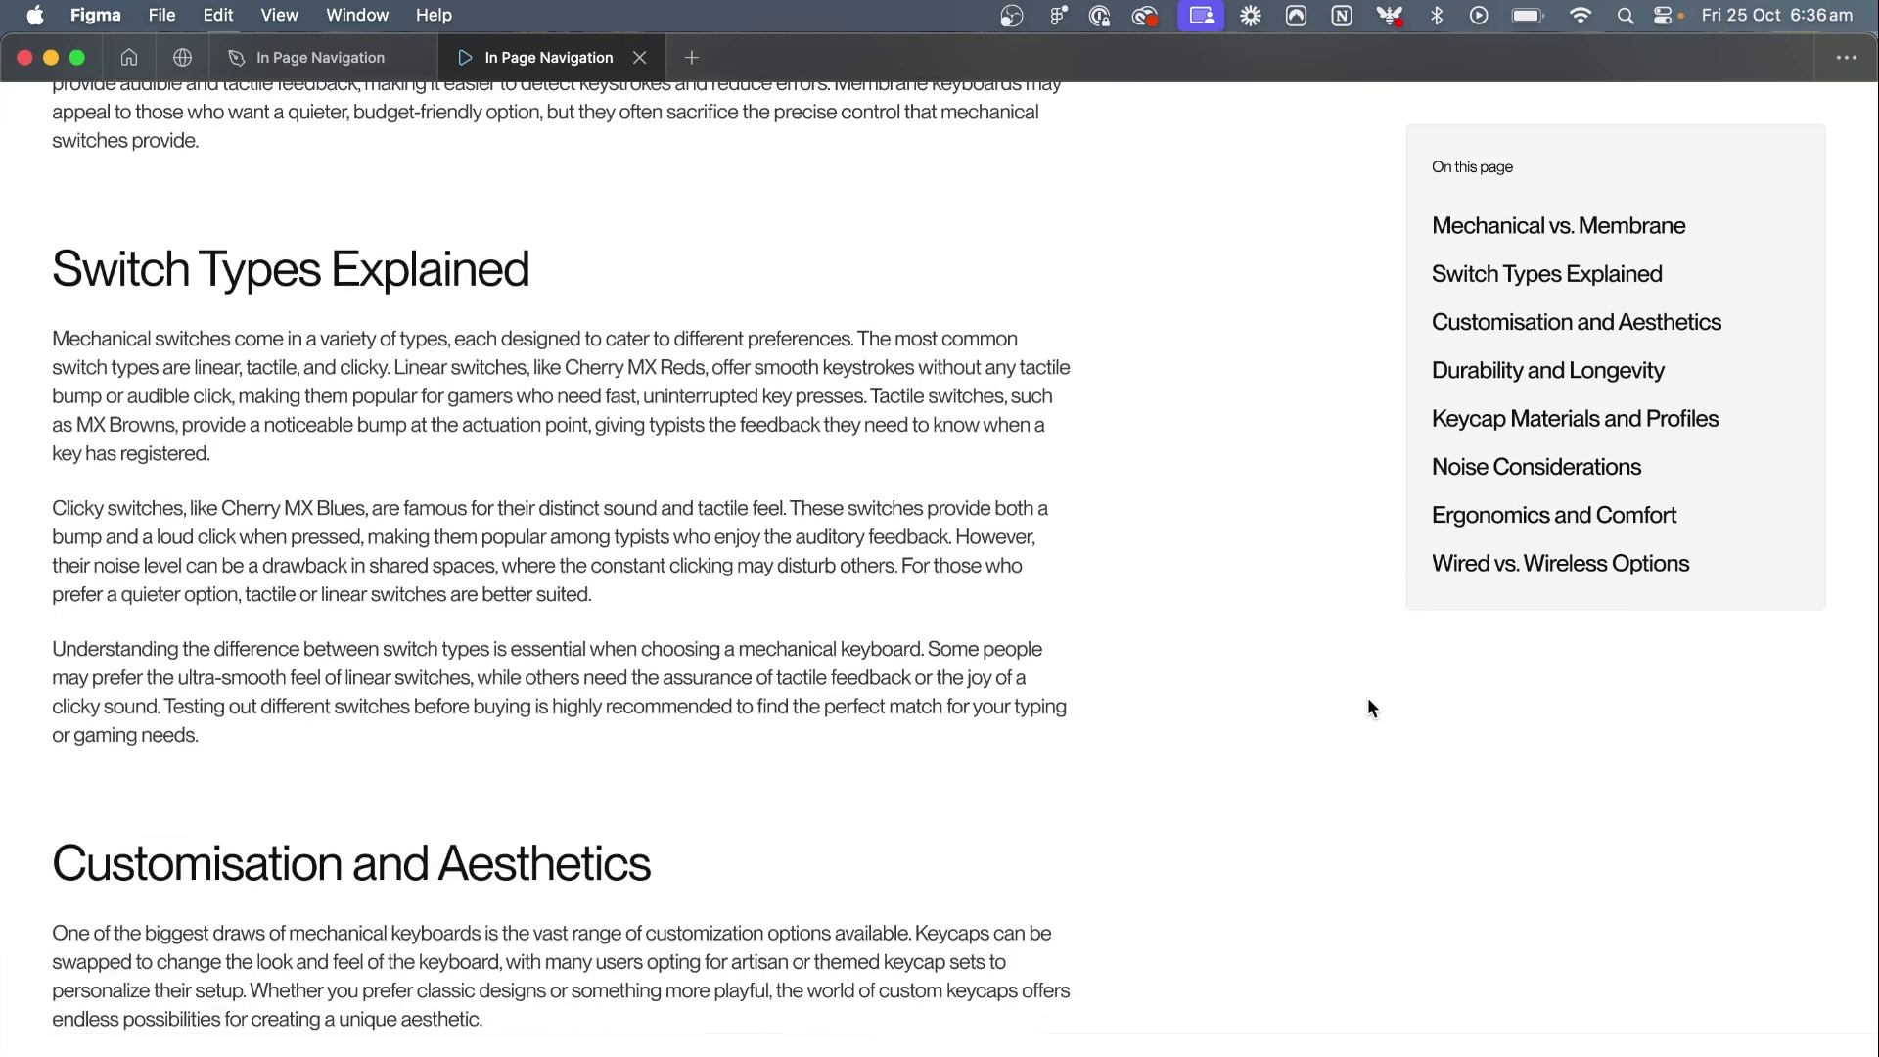
pyautogui.scroll(6, 1297, 478)
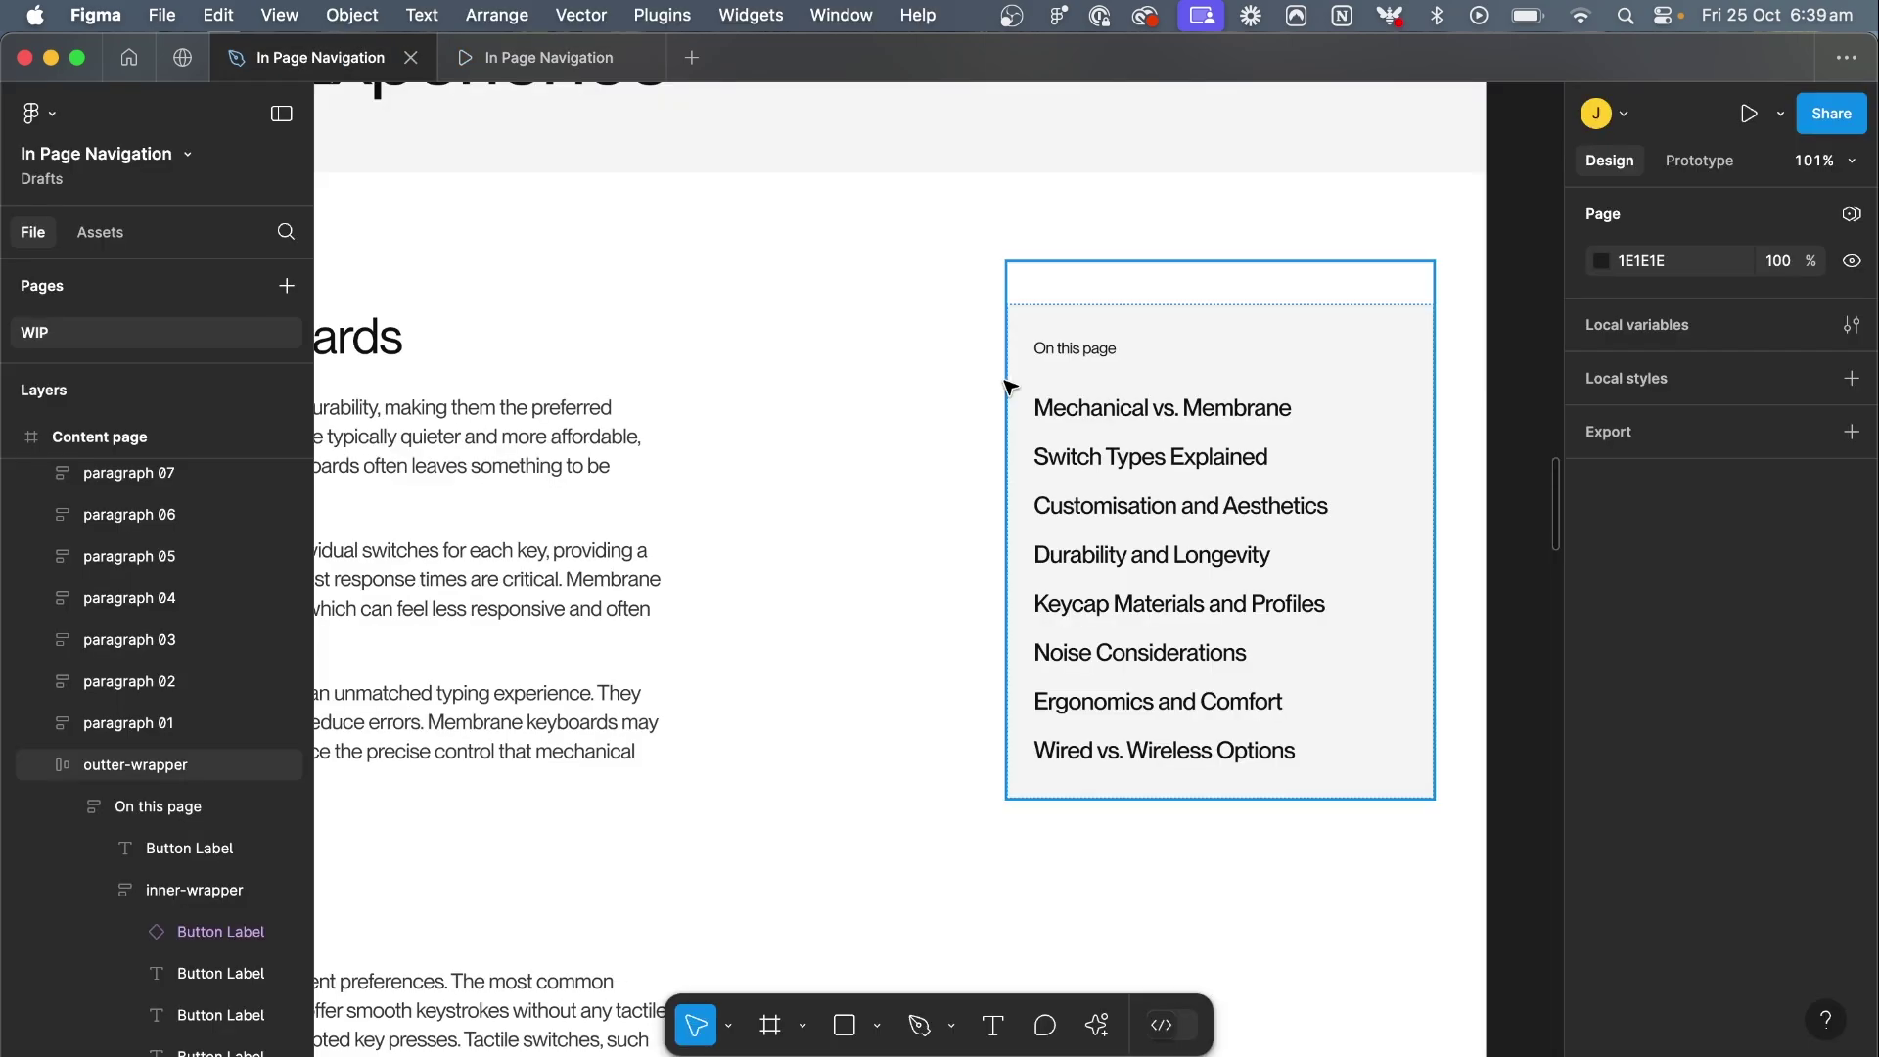
# Switch the Mechanical vs. Membrane link instance in the On this page box to its Hover state
pyautogui.click(1125, 411)
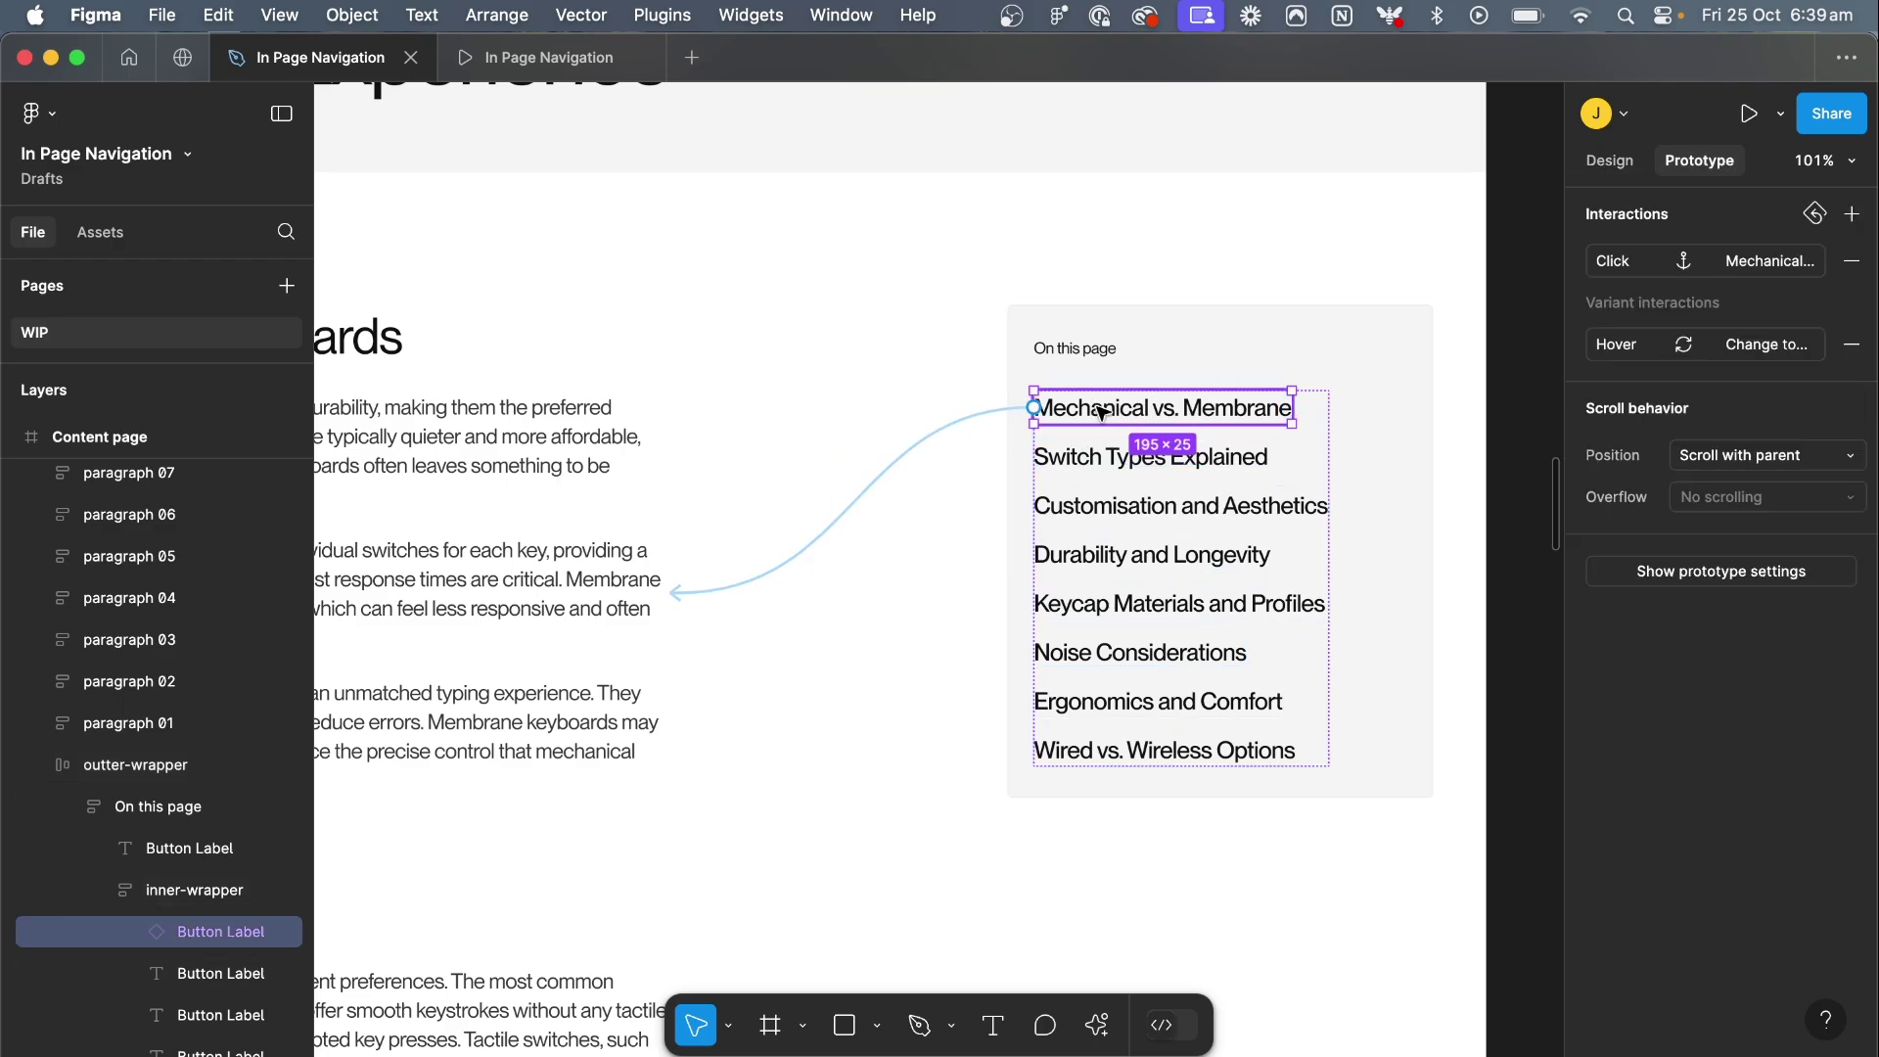
pyautogui.scroll(1, 1096, 405)
pyautogui.hscroll(1, 1096, 405)
pyautogui.hotkey('shift', 'e')
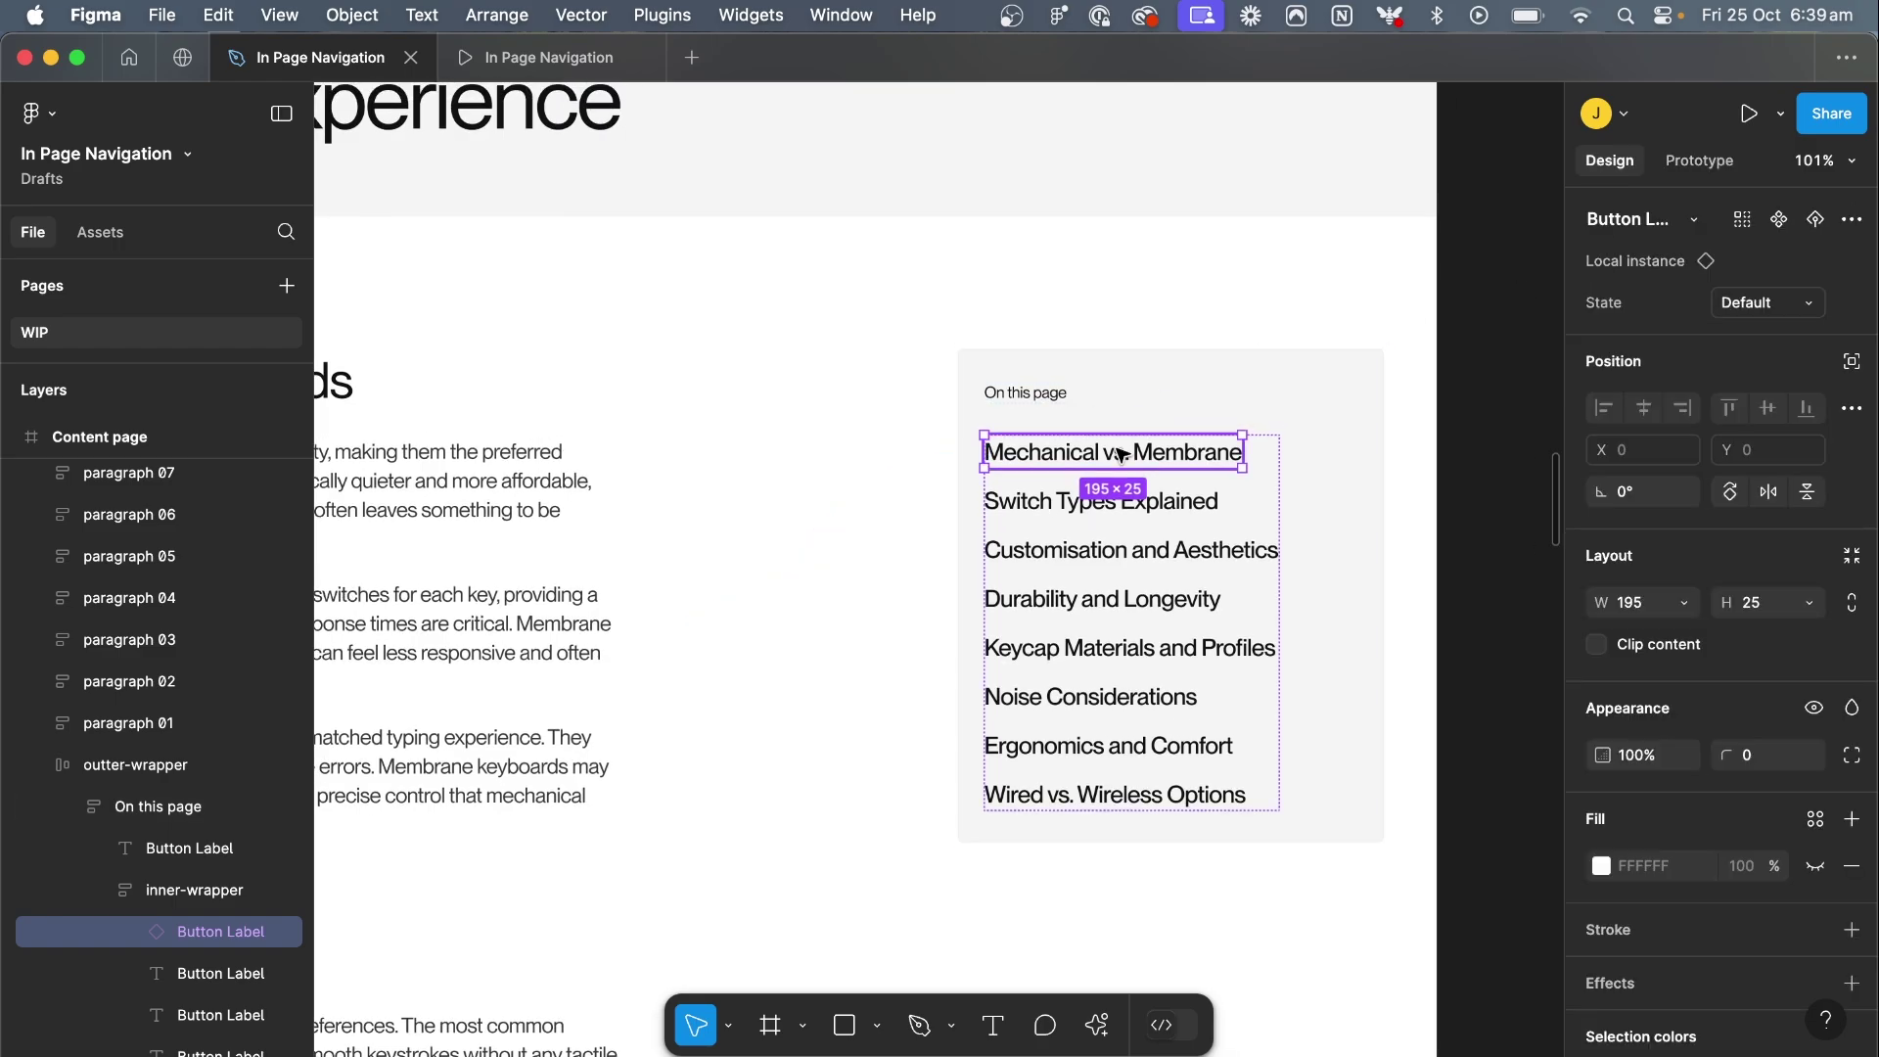
pyautogui.scroll(-1, 1130, 447)
pyautogui.hscroll(-2, 1130, 447)
pyautogui.click(1802, 319)
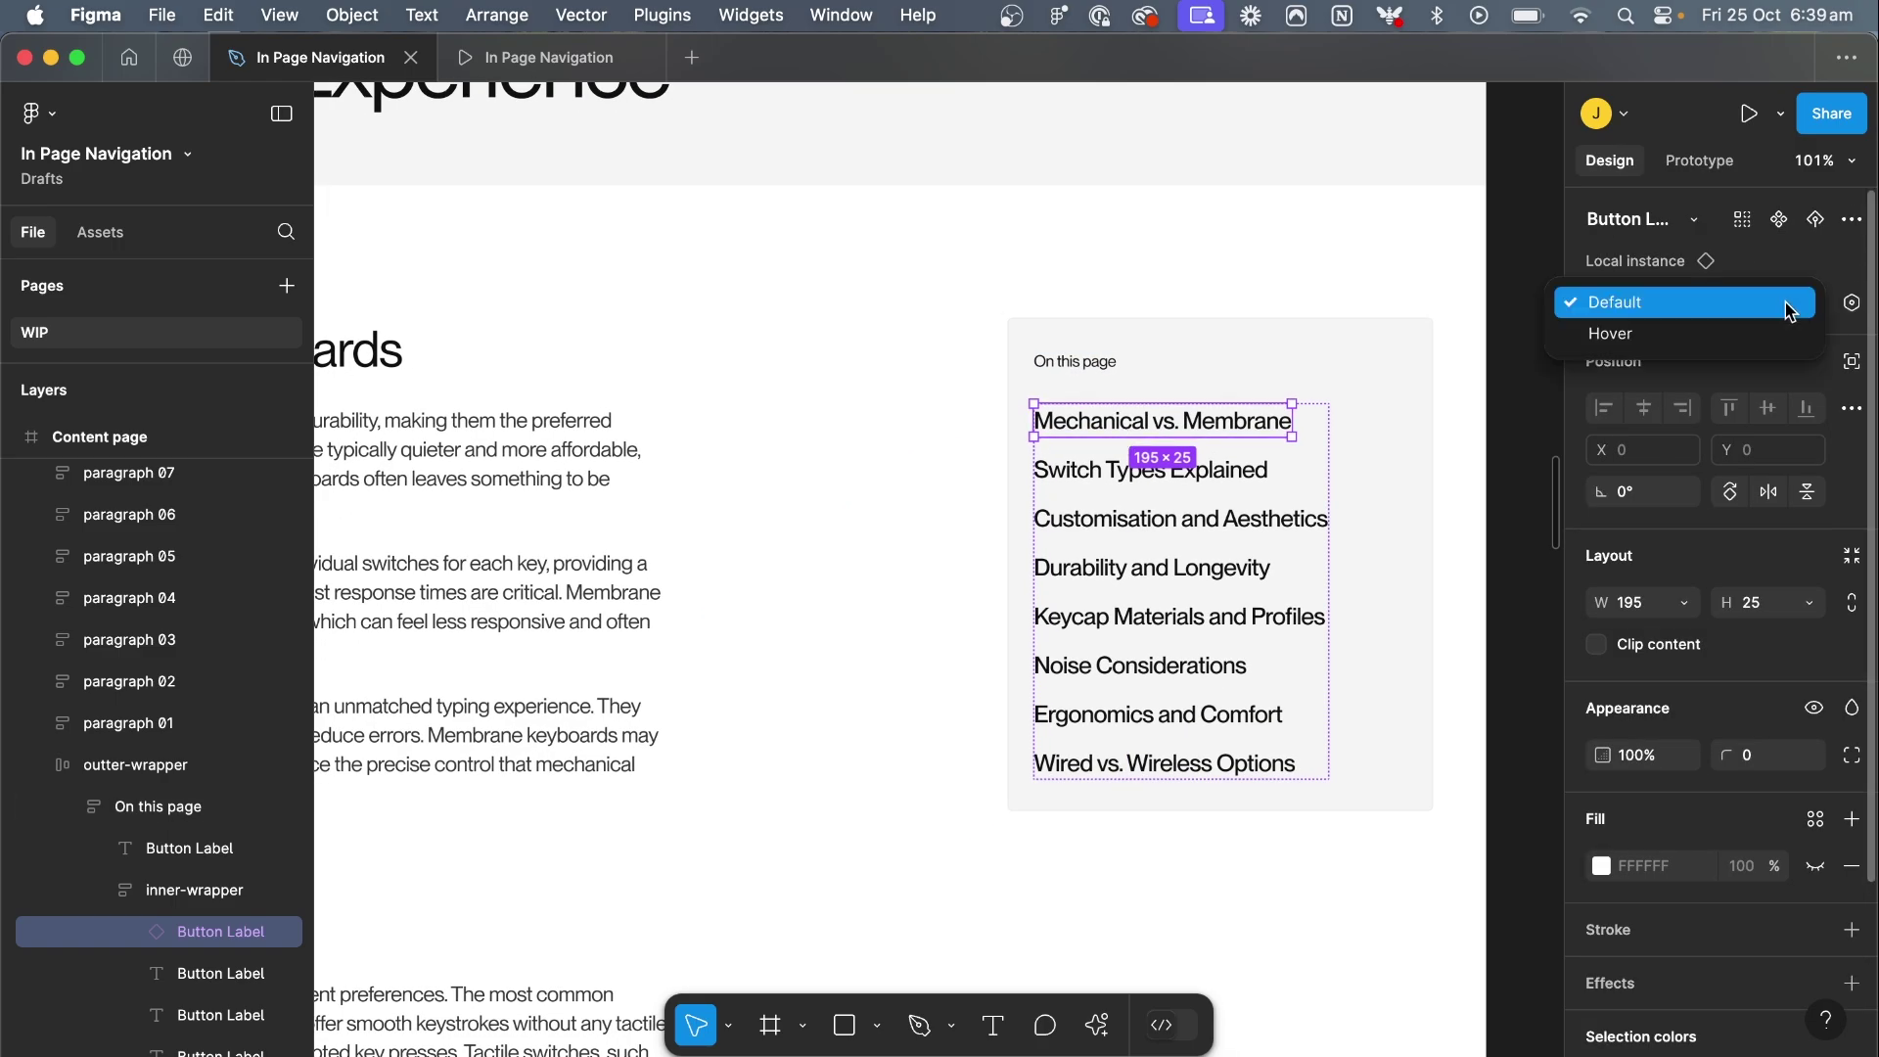
pyautogui.click(1716, 327)
pyautogui.hotkey('alt', '9')
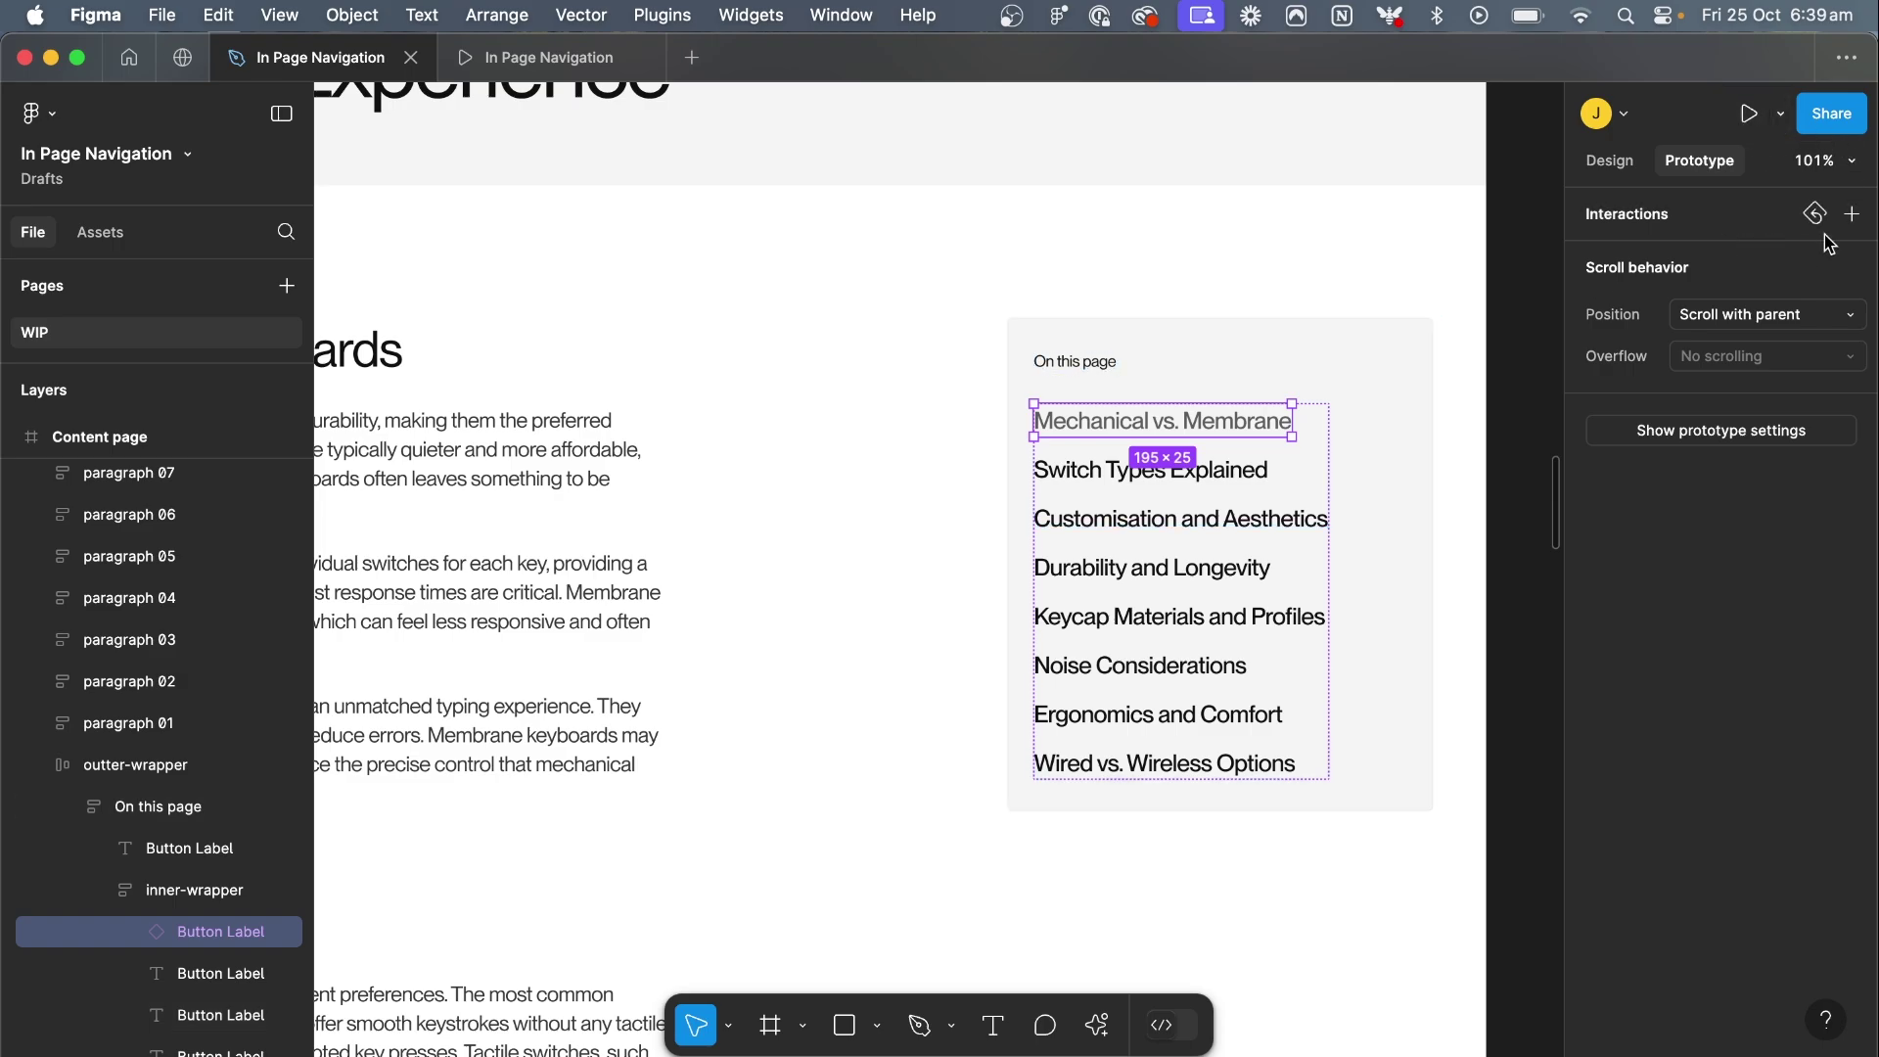
# Give the Hover-state link an On click interaction that scrolls to paragraph 01 with a Y offset of -32 and the Animate animation
pyautogui.click(1853, 214)
pyautogui.click(1409, 311)
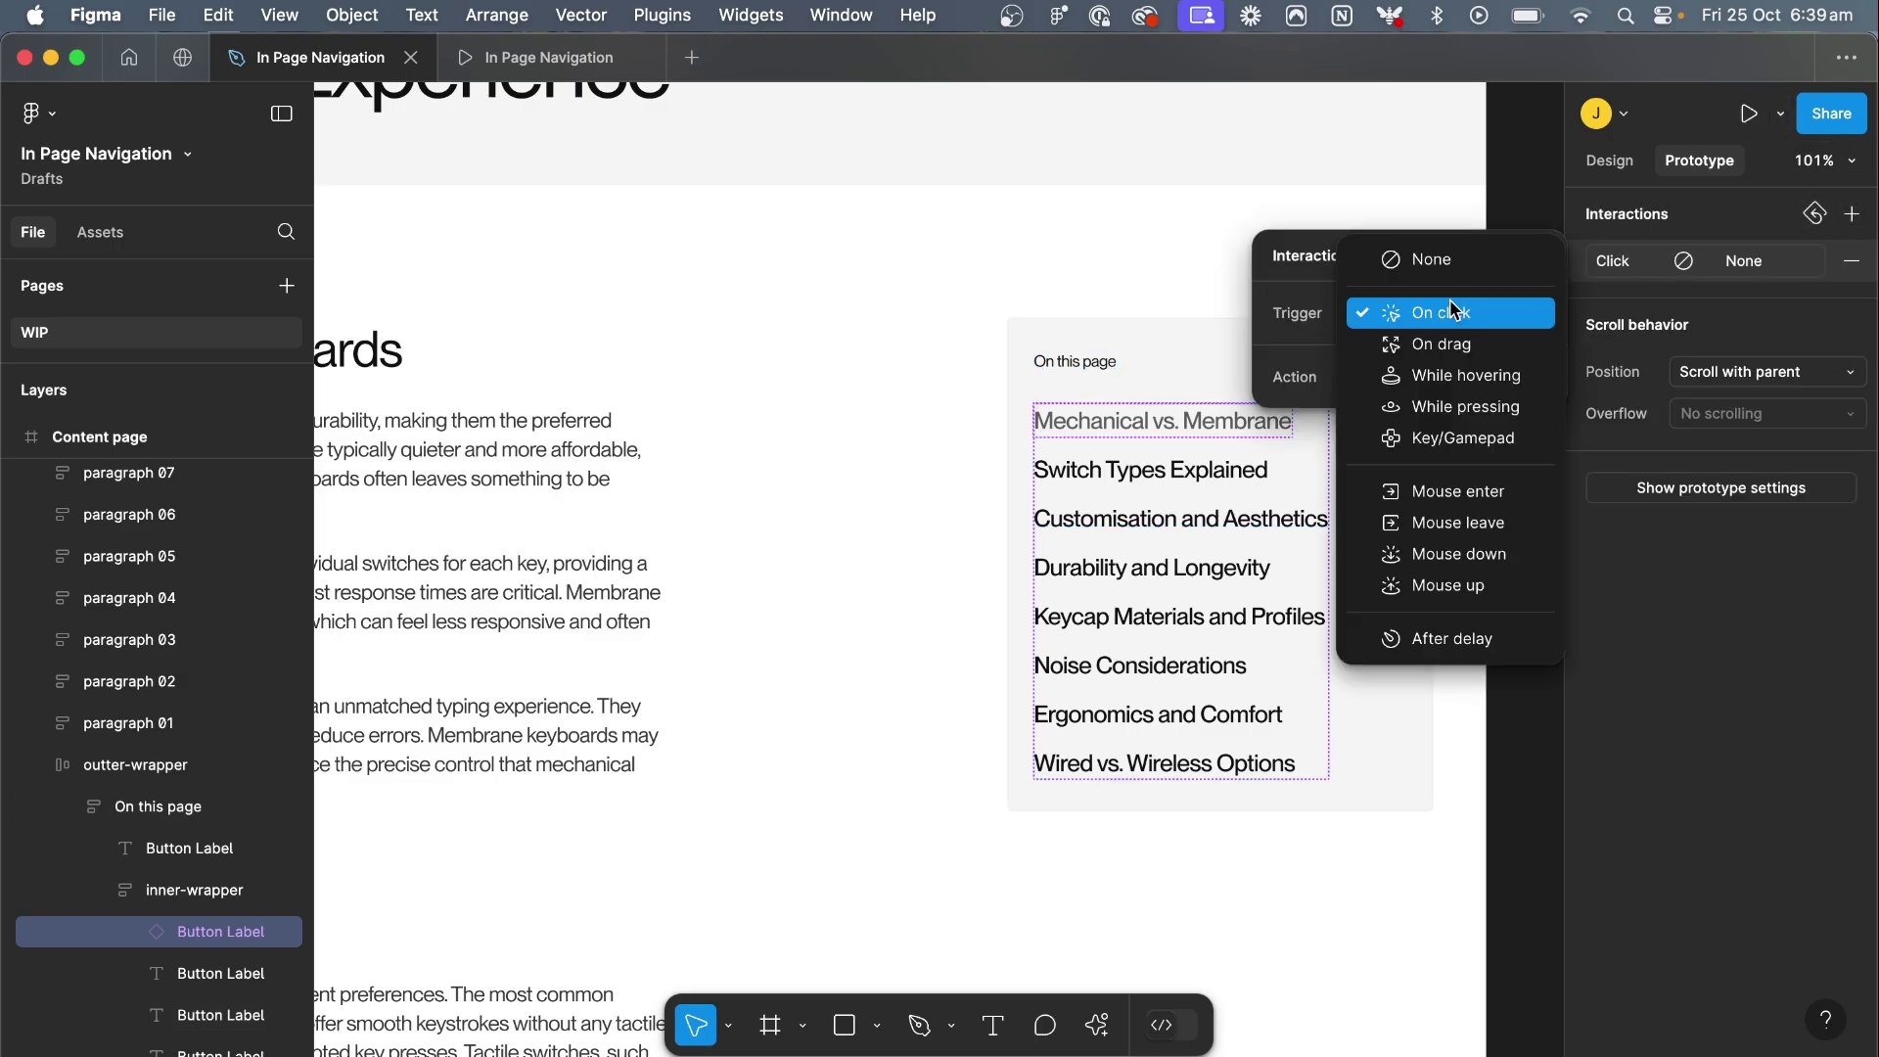
pyautogui.click(1419, 311)
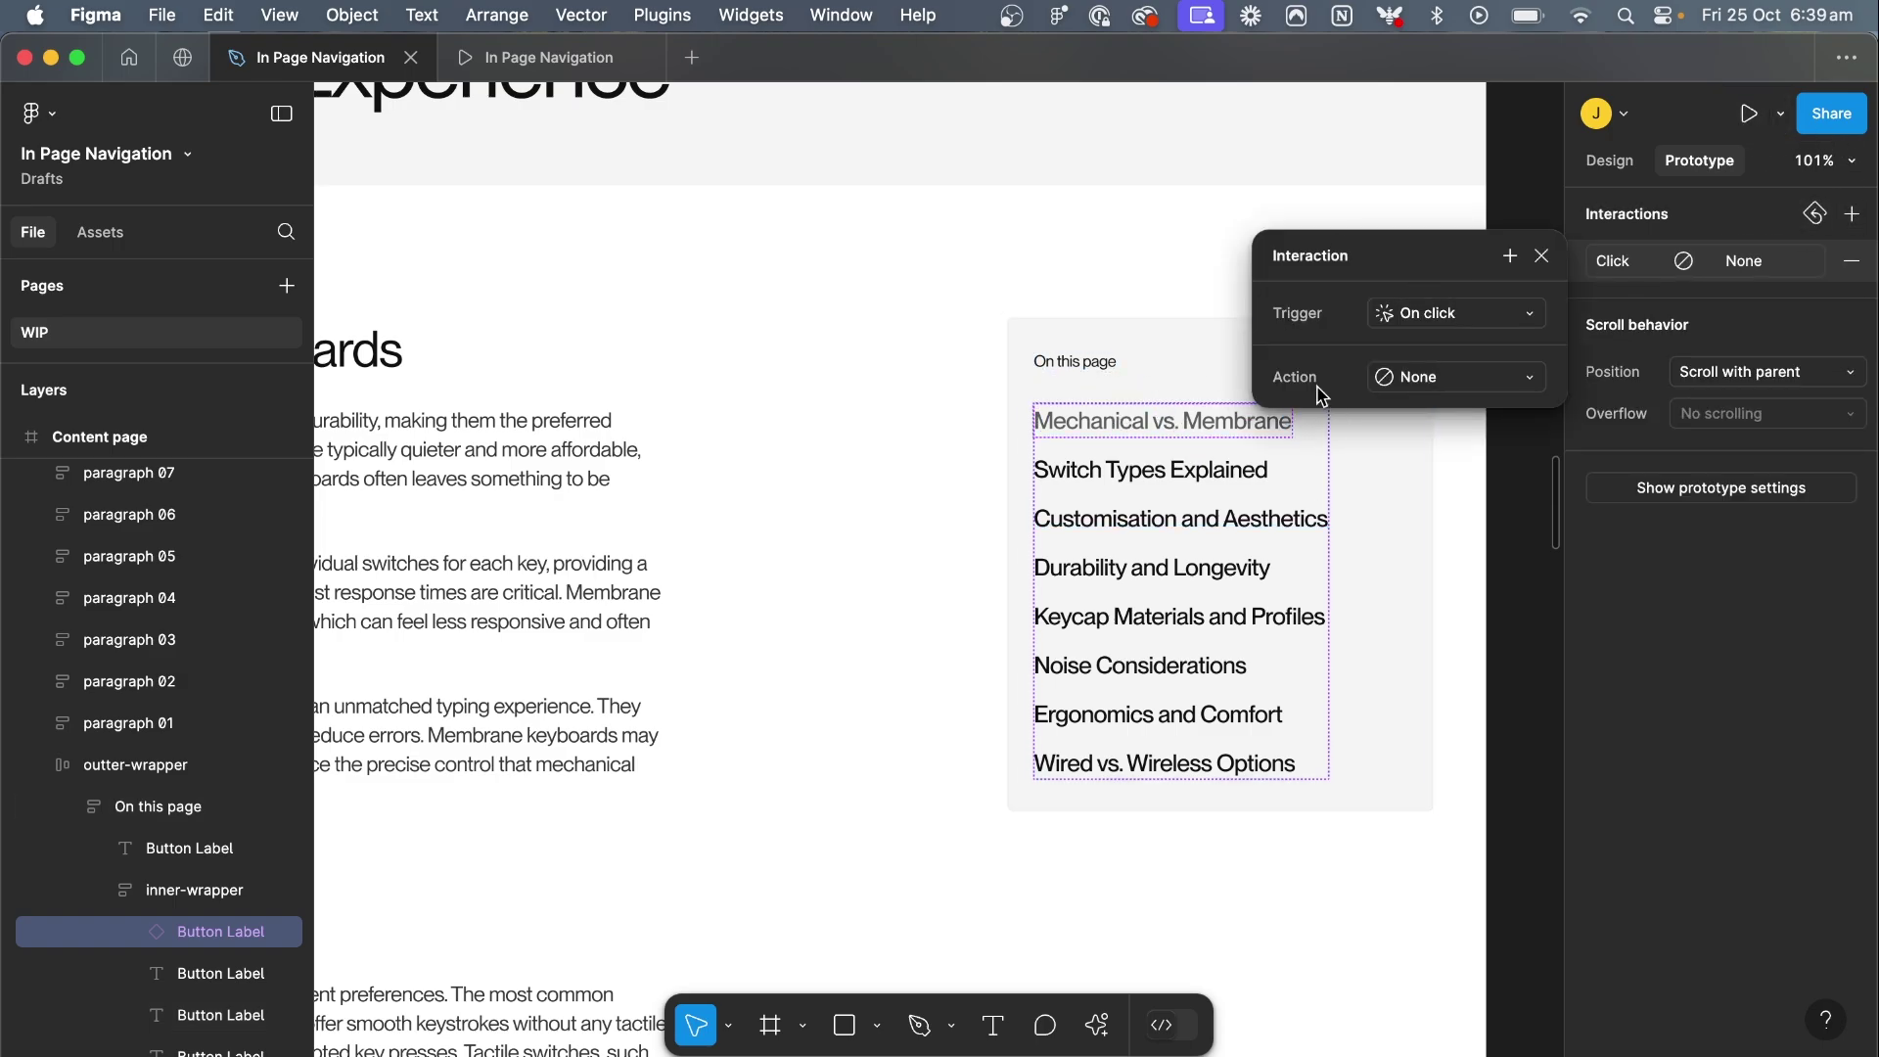
pyautogui.click(1407, 382)
pyautogui.click(1458, 521)
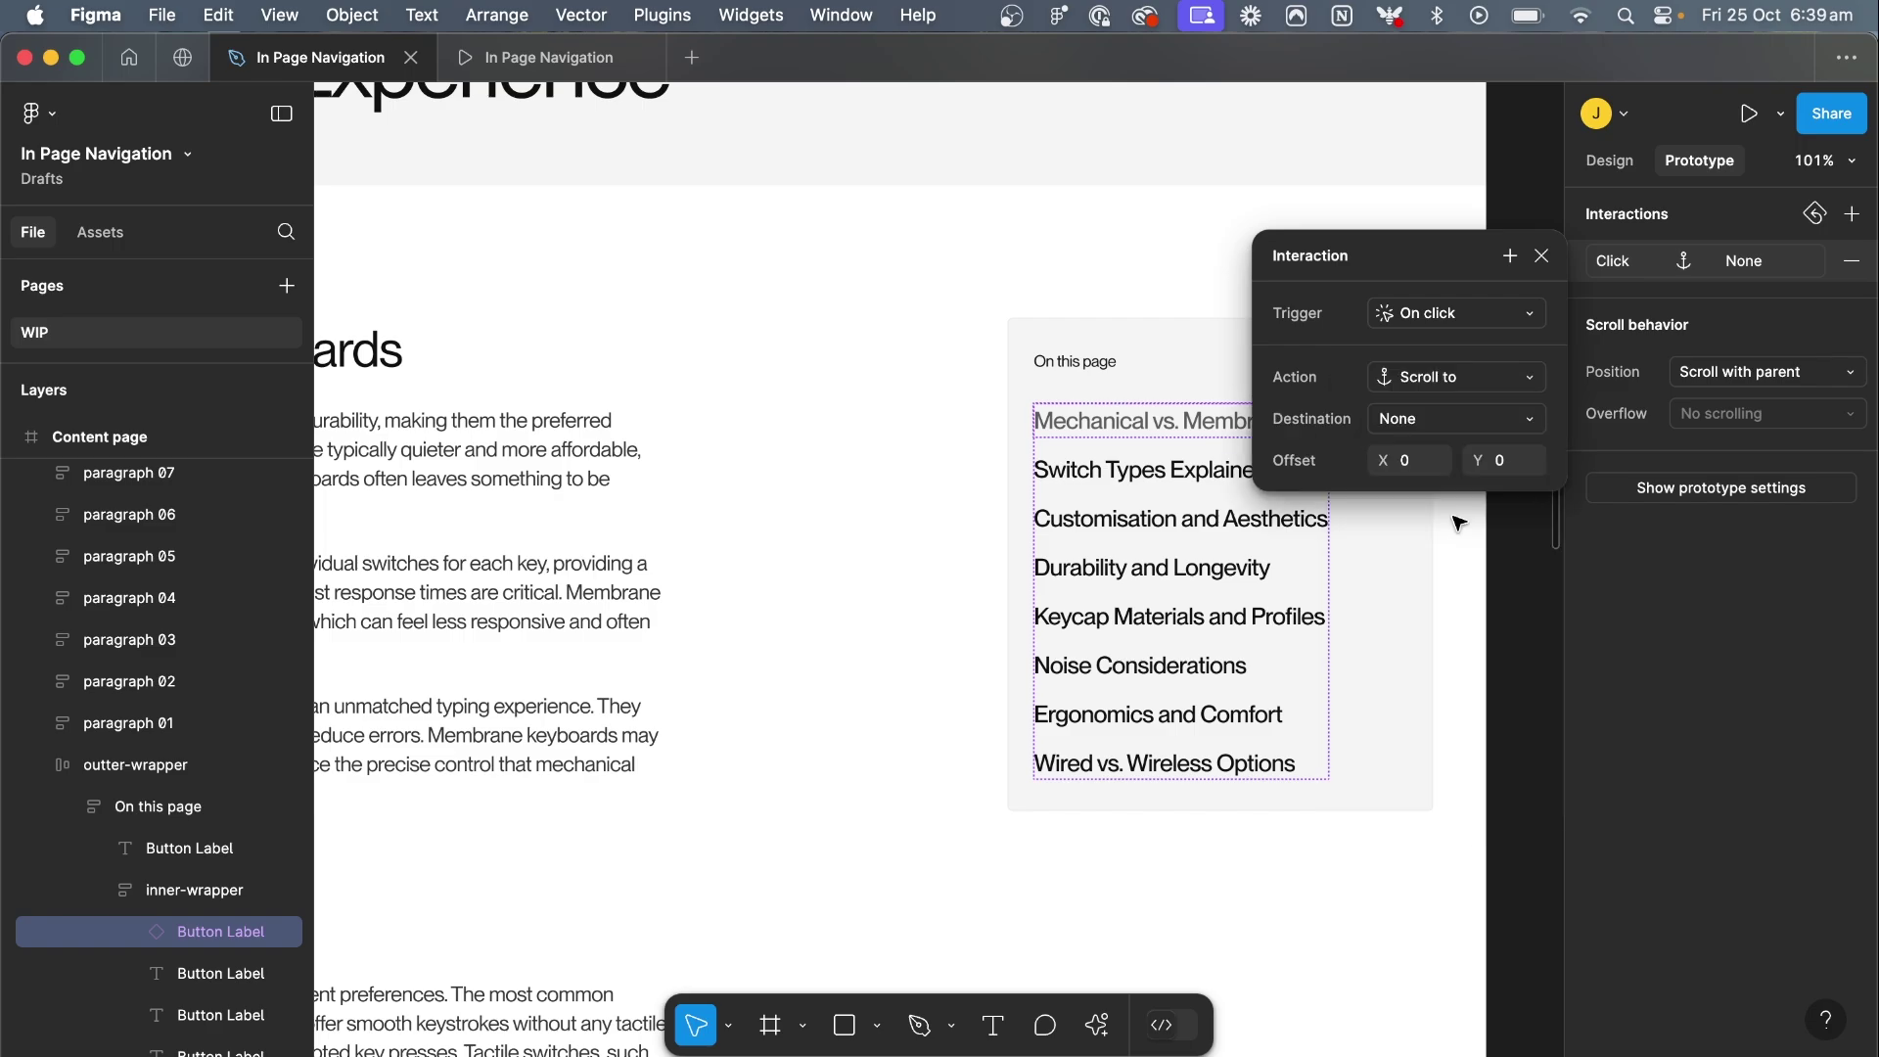
pyautogui.click(1426, 423)
pyautogui.click(1432, 442)
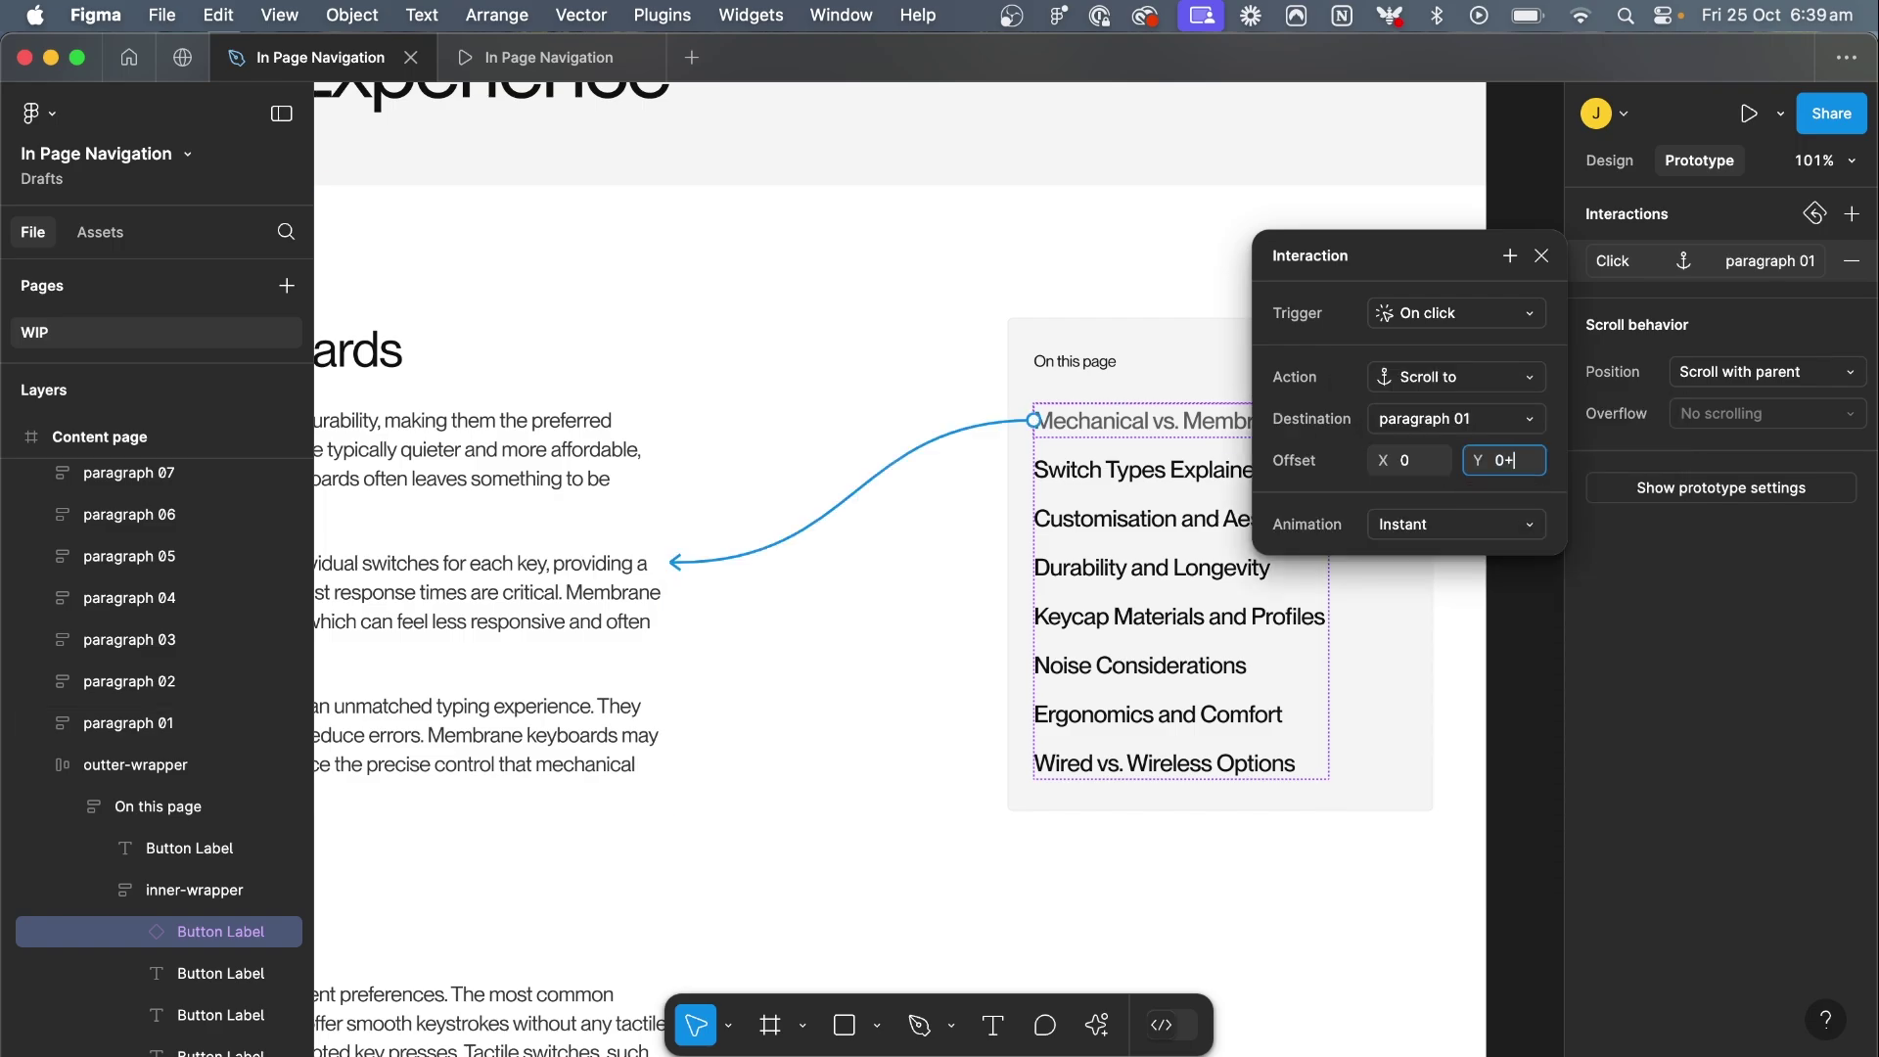
pyautogui.click(1436, 533)
pyautogui.click(1448, 543)
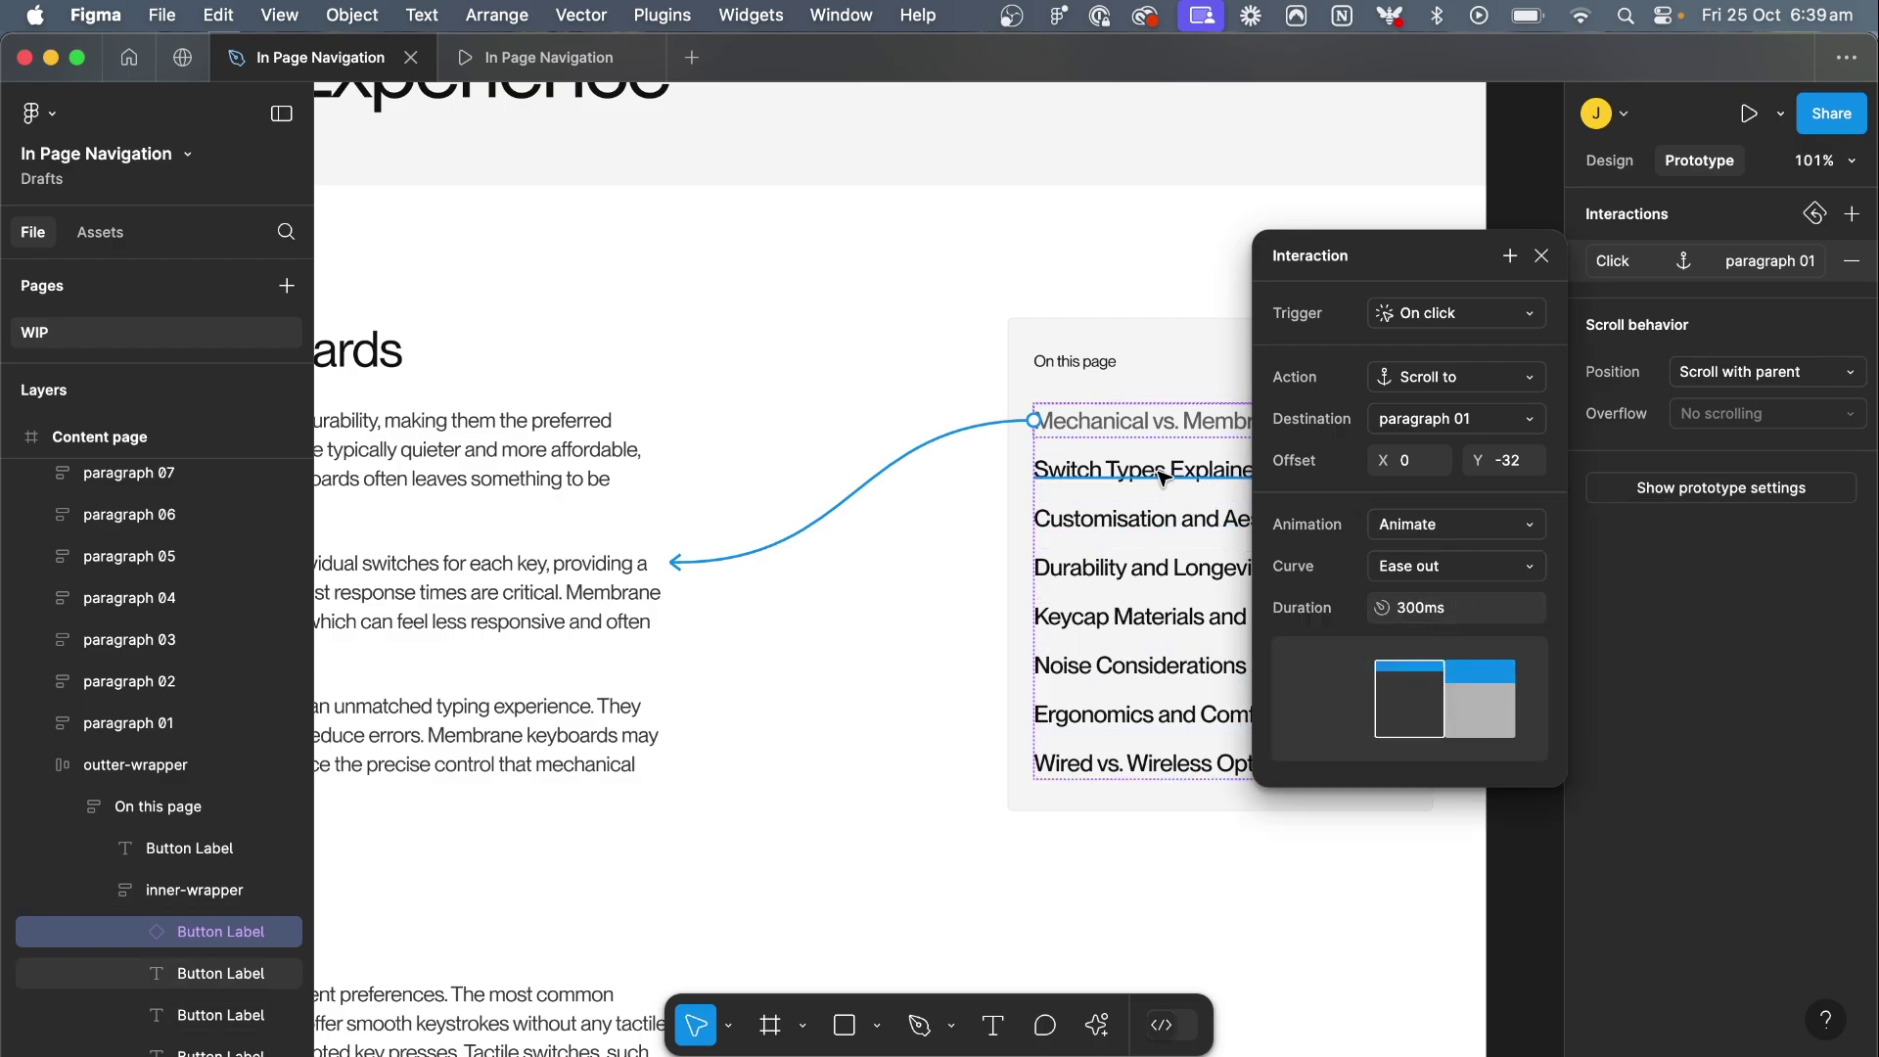
# Set the duration of the Hover-state link's scroll animation to 350 ms
pyautogui.click(1162, 477)
pyautogui.click(1246, 528)
pyautogui.click(1739, 267)
pyautogui.click(1174, 423)
pyautogui.click(1745, 267)
pyautogui.click(1445, 617)
pyautogui.write('3')
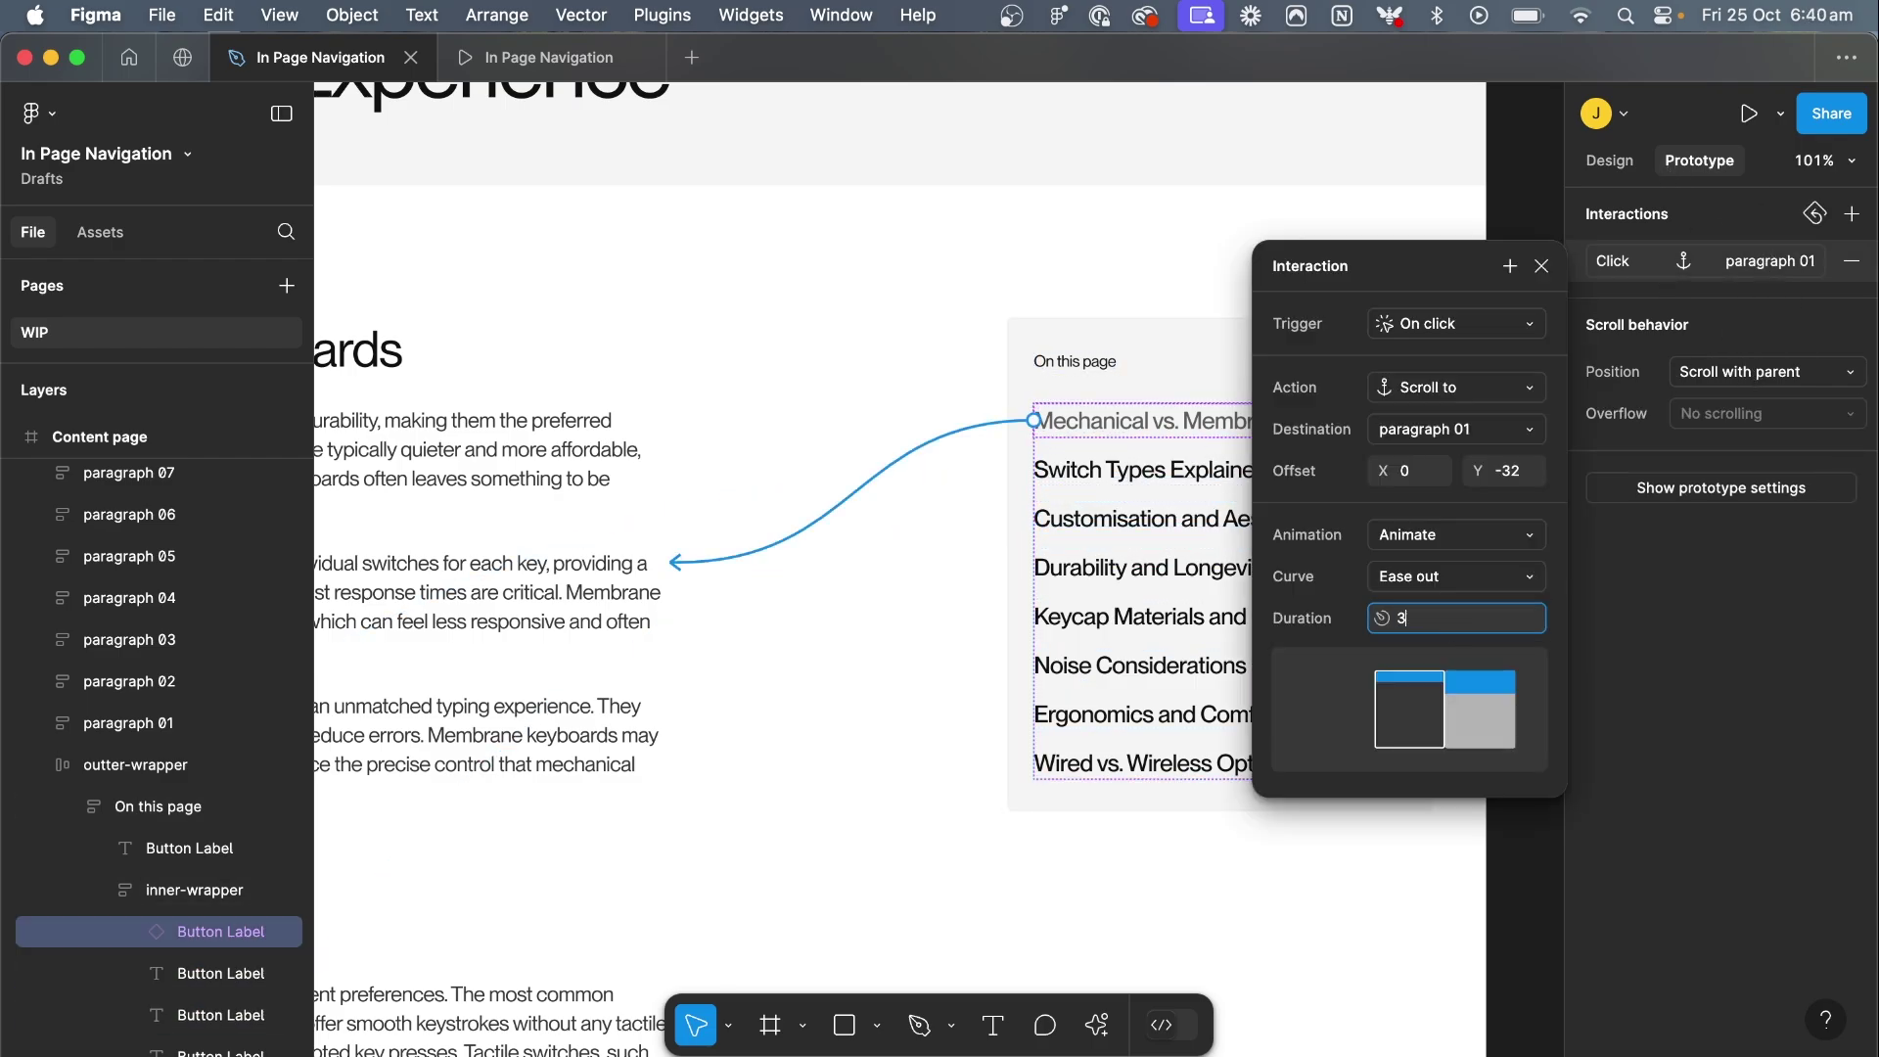
pyautogui.write('50')
pyautogui.press('Return')
pyautogui.click(1541, 266)
# Return the Mechanical vs. Membrane link instance to its Default state
pyautogui.scroll(-1, 1546, 269)
pyautogui.click(1609, 160)
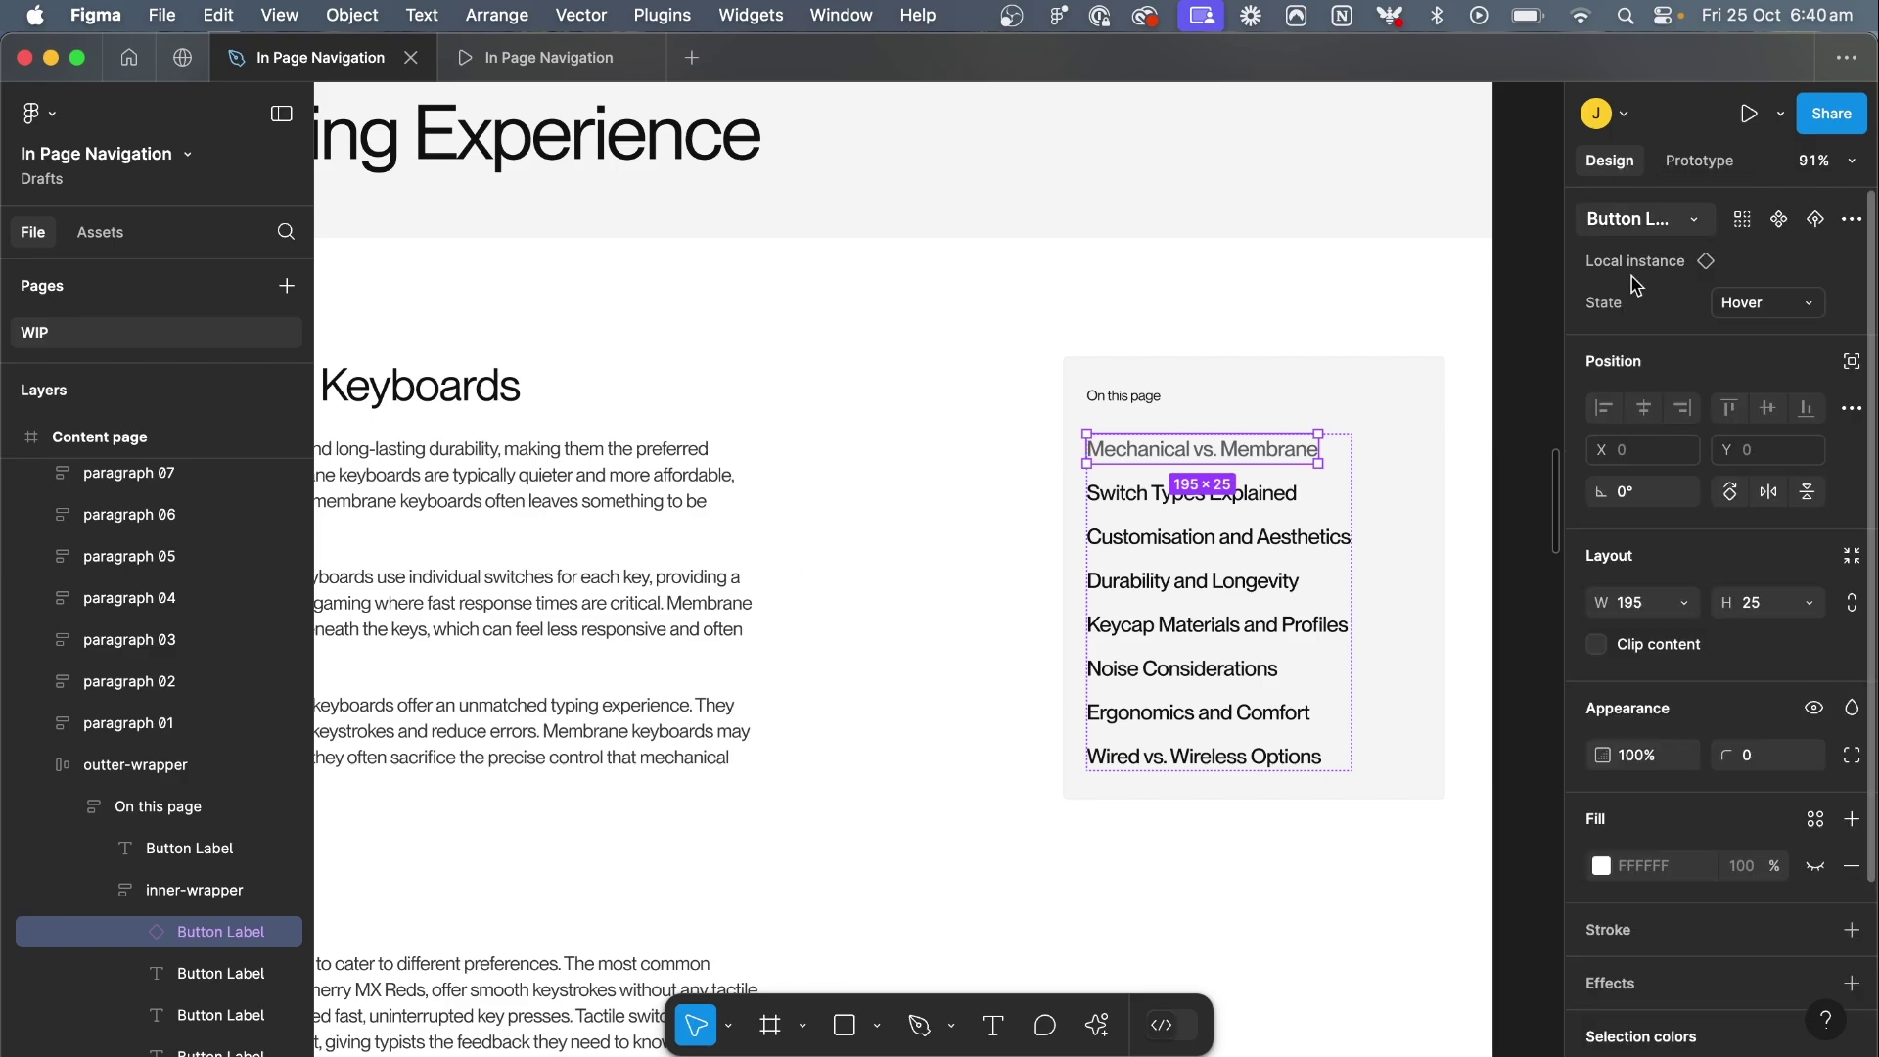
pyautogui.click(1763, 298)
pyautogui.click(1719, 275)
pyautogui.scroll(-3, 992, 363)
pyautogui.click(382, 117)
pyautogui.hscroll(-1, 378, 113)
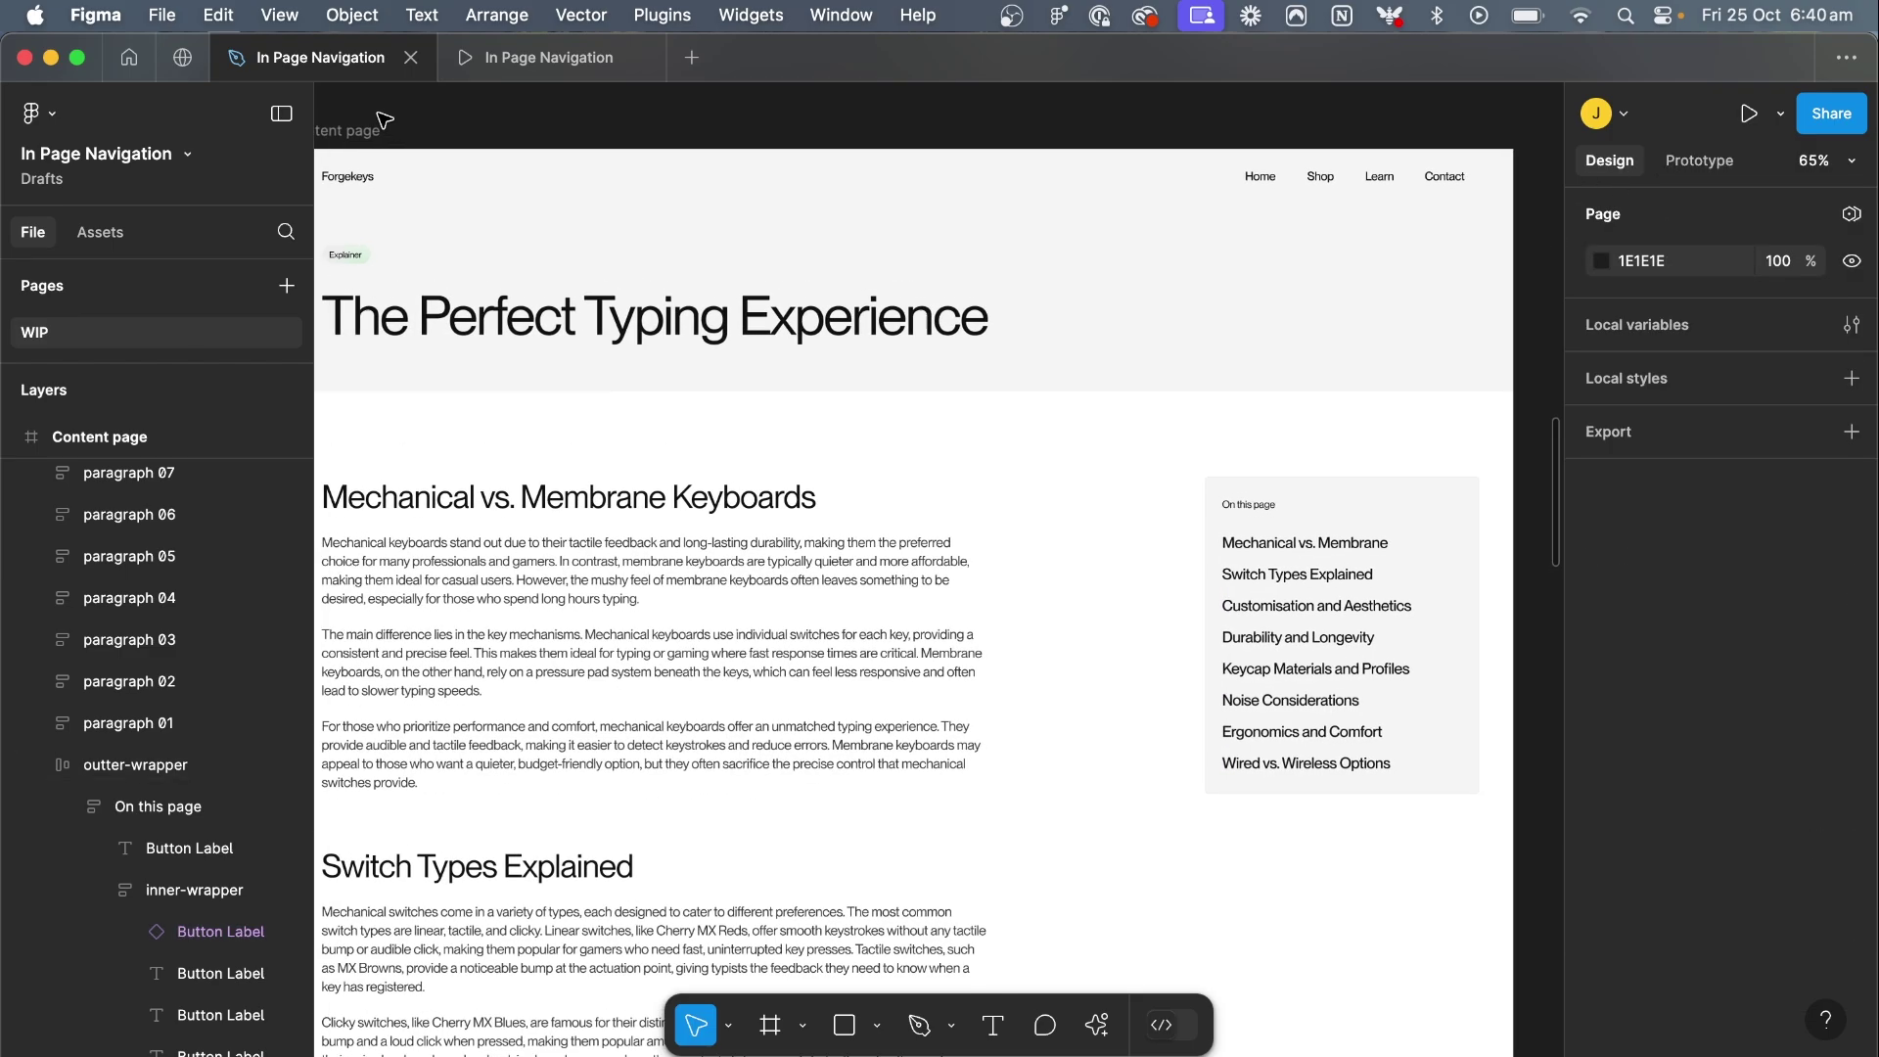
# In the running prototype, scroll down the page and test the Mechanical vs. Membrane link
pyautogui.click(537, 66)
pyautogui.scroll(-8, 1186, 591)
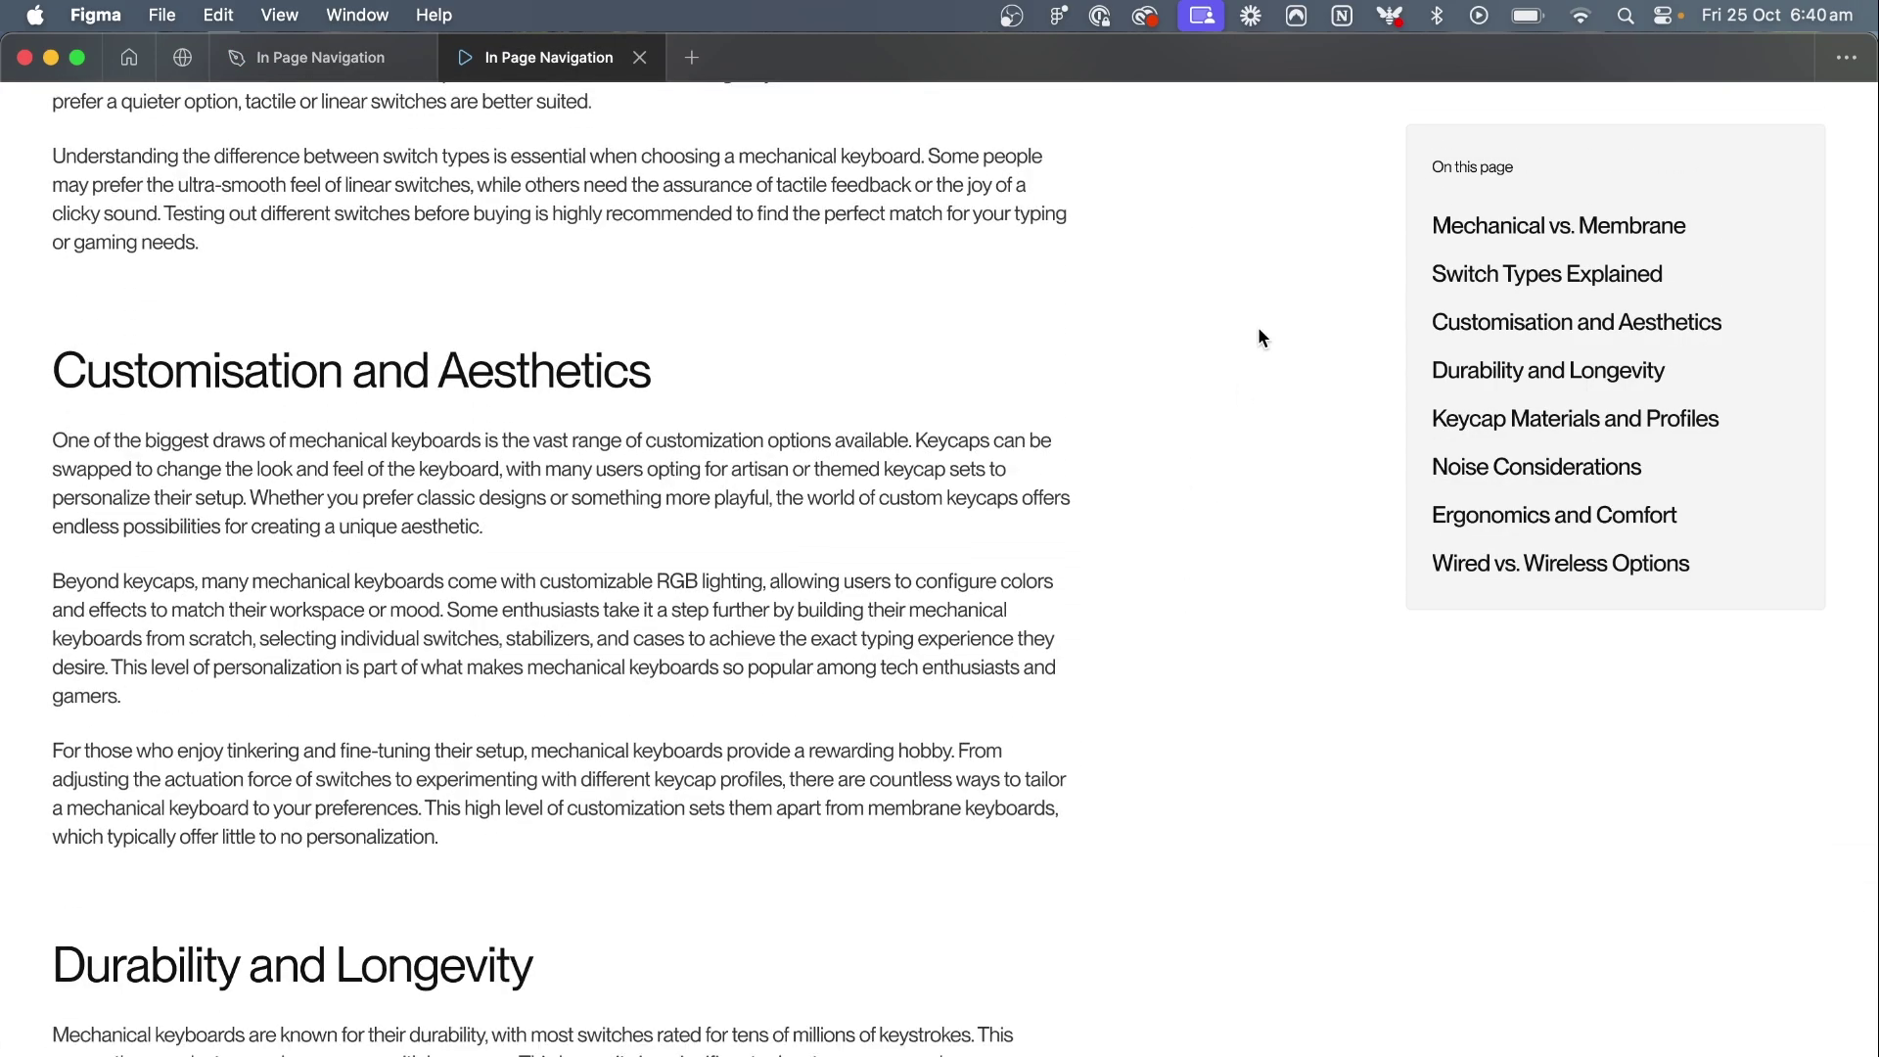
pyautogui.click(1529, 227)
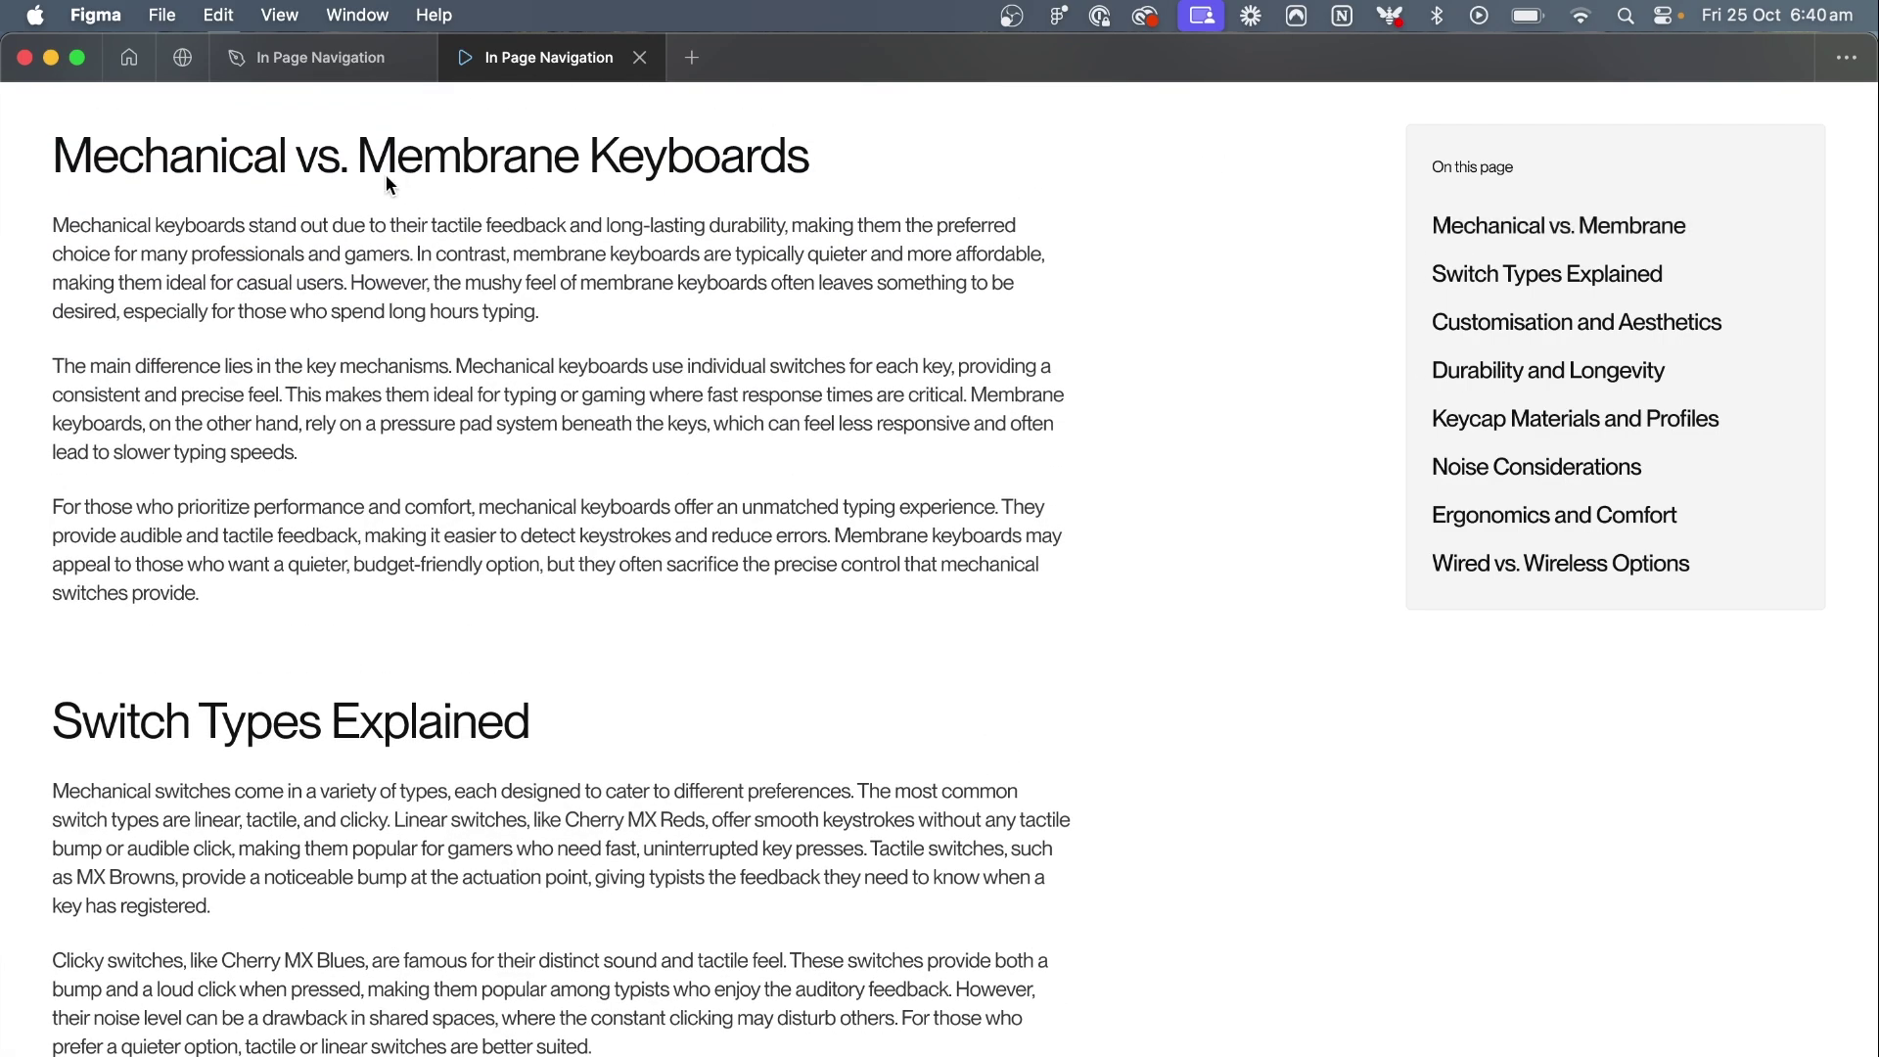
# Back in the design file, duplicate the Mechanical vs. Membrane link instance seven times within the On this page list
pyautogui.click(330, 56)
pyautogui.scroll(4, 1300, 591)
pyautogui.click(1309, 536)
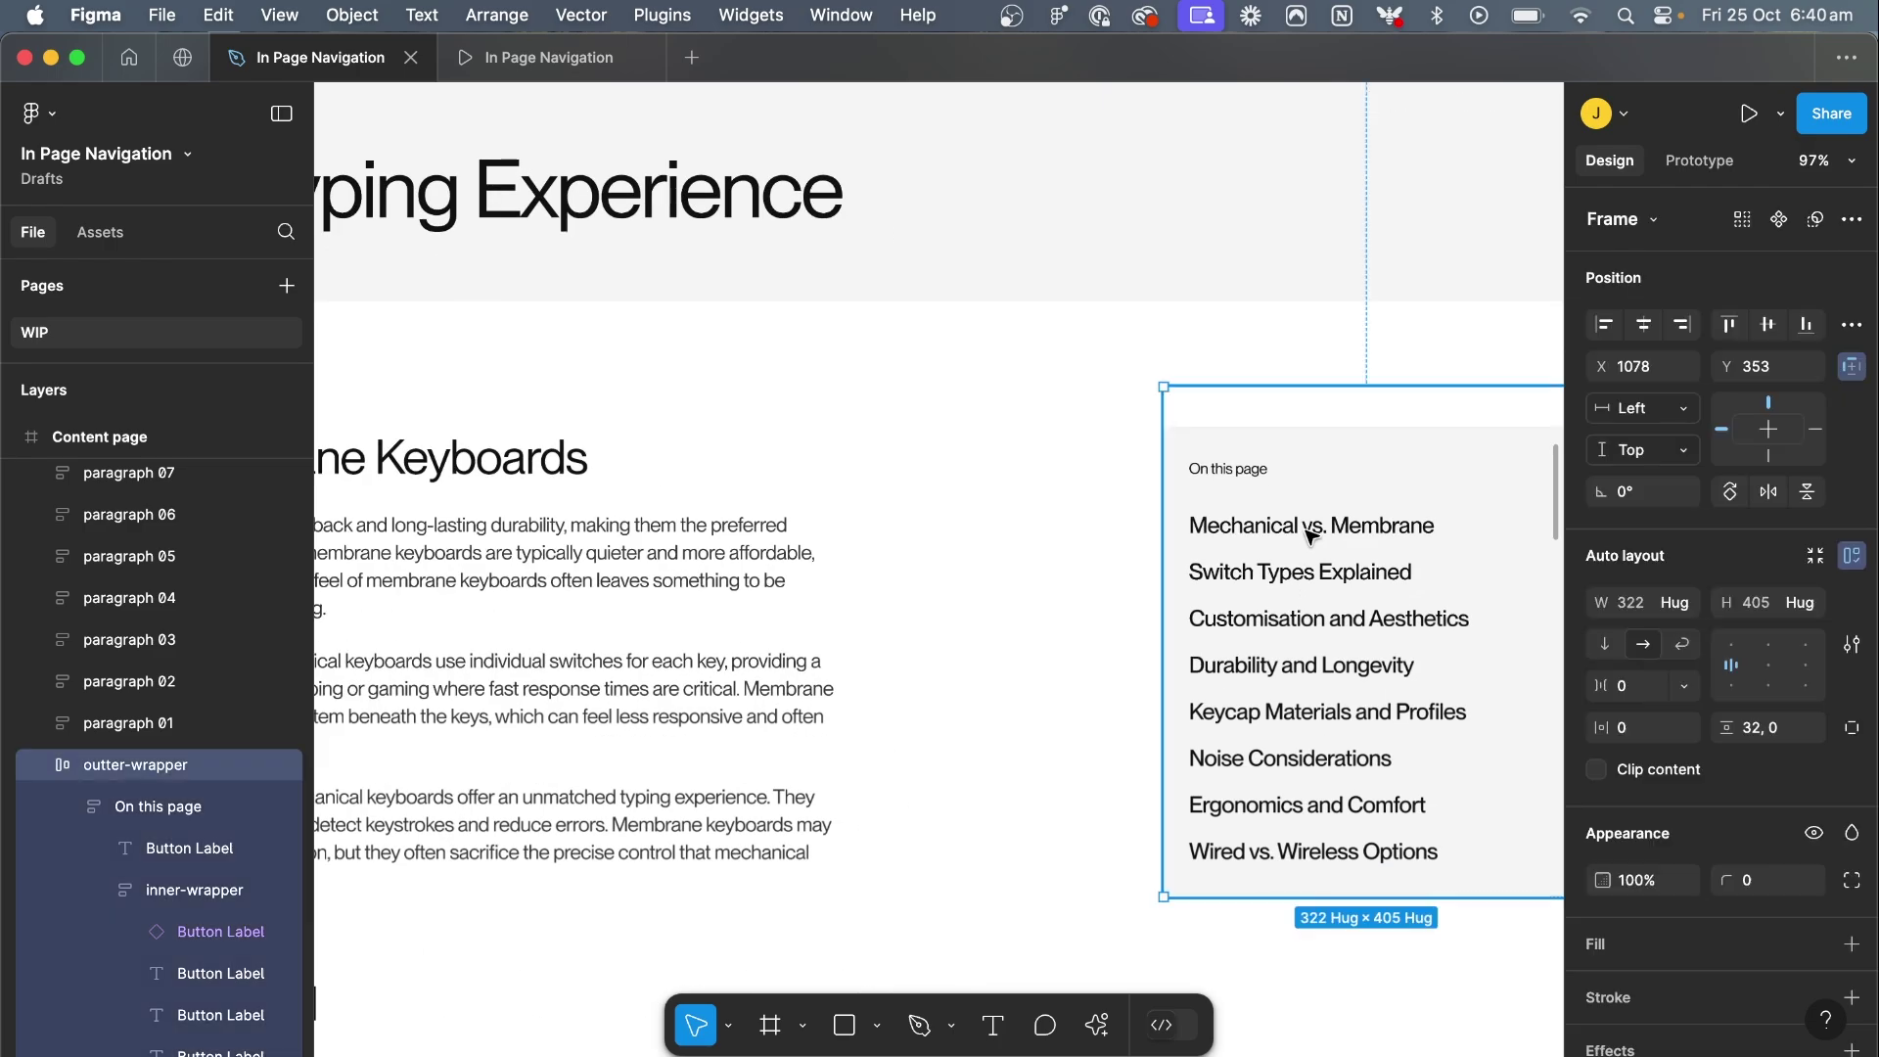
pyautogui.doubleClick(1308, 531)
pyautogui.doubleClick(1306, 528)
pyautogui.press('super+d')
pyautogui.scroll(-3, 1078, 473)
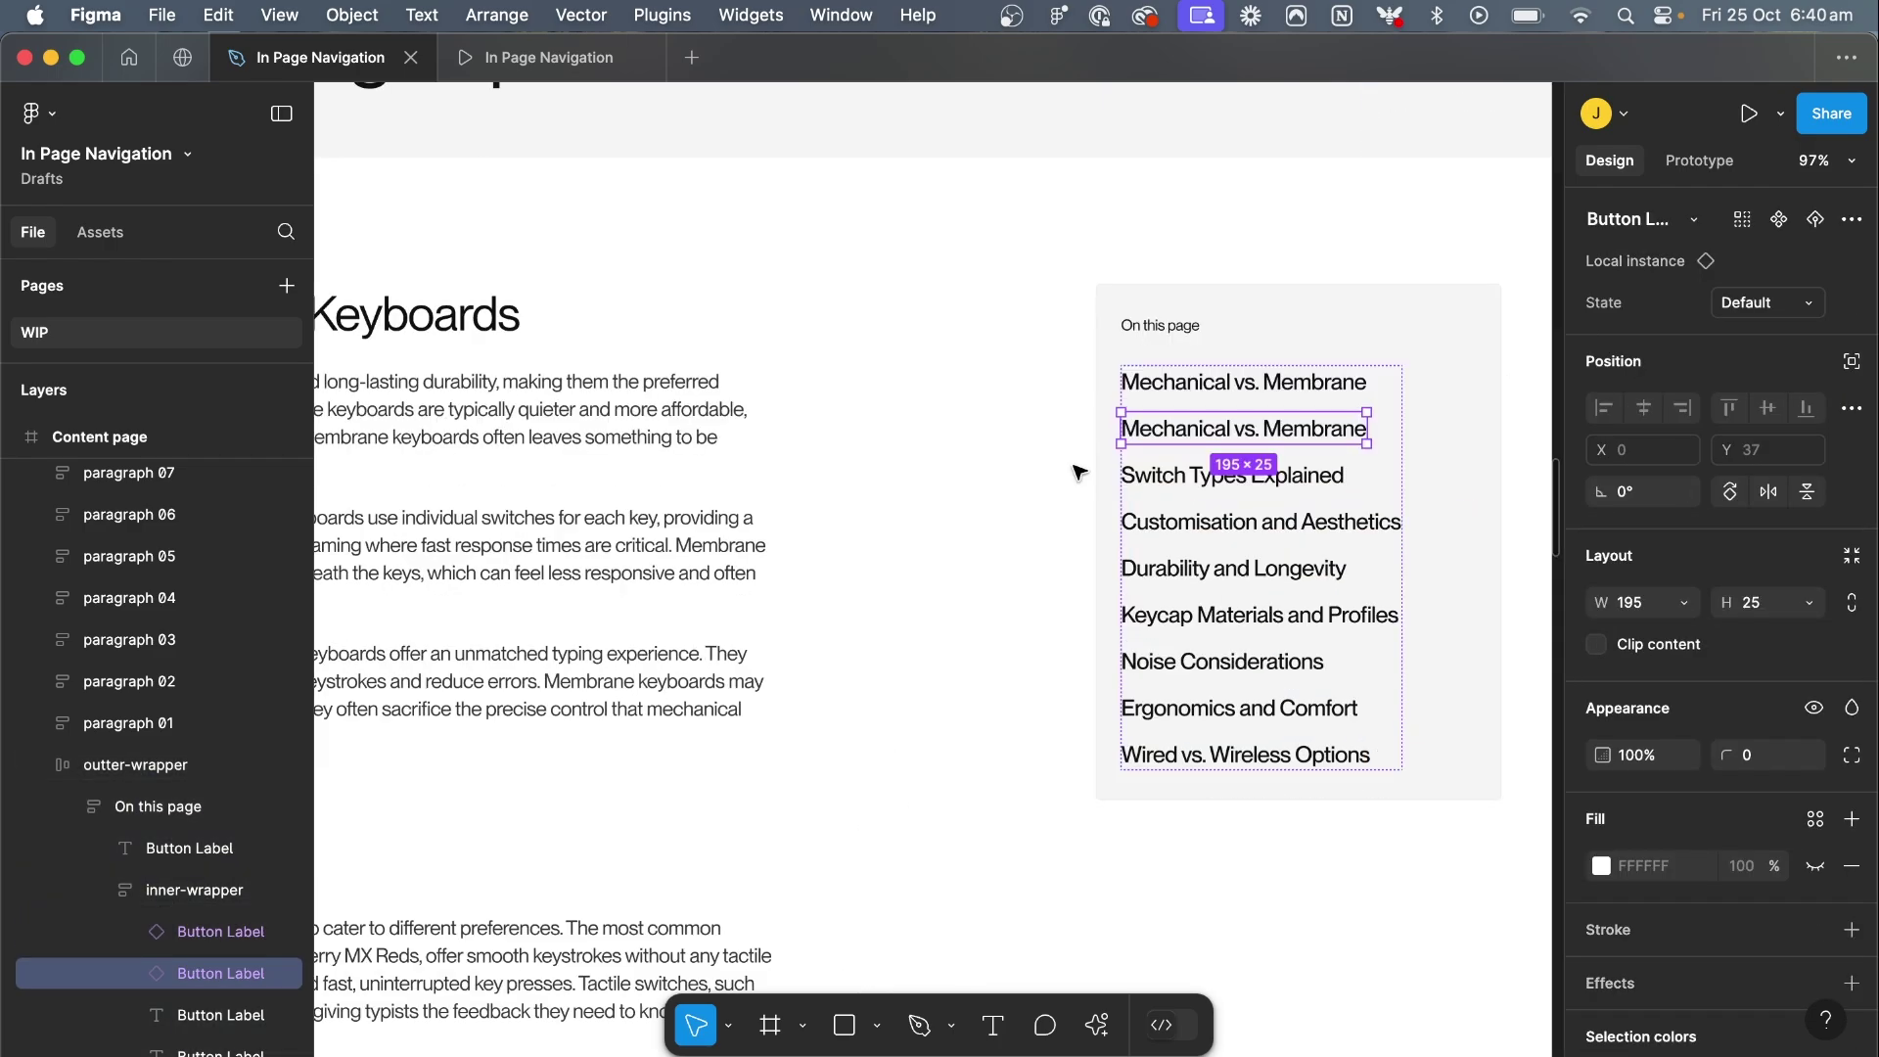
pyautogui.press('super+d')
pyautogui.press('super+d')
pyautogui.press('super+d')
pyautogui.press('super+d')
pyautogui.press('super+d')
pyautogui.press('super+d')
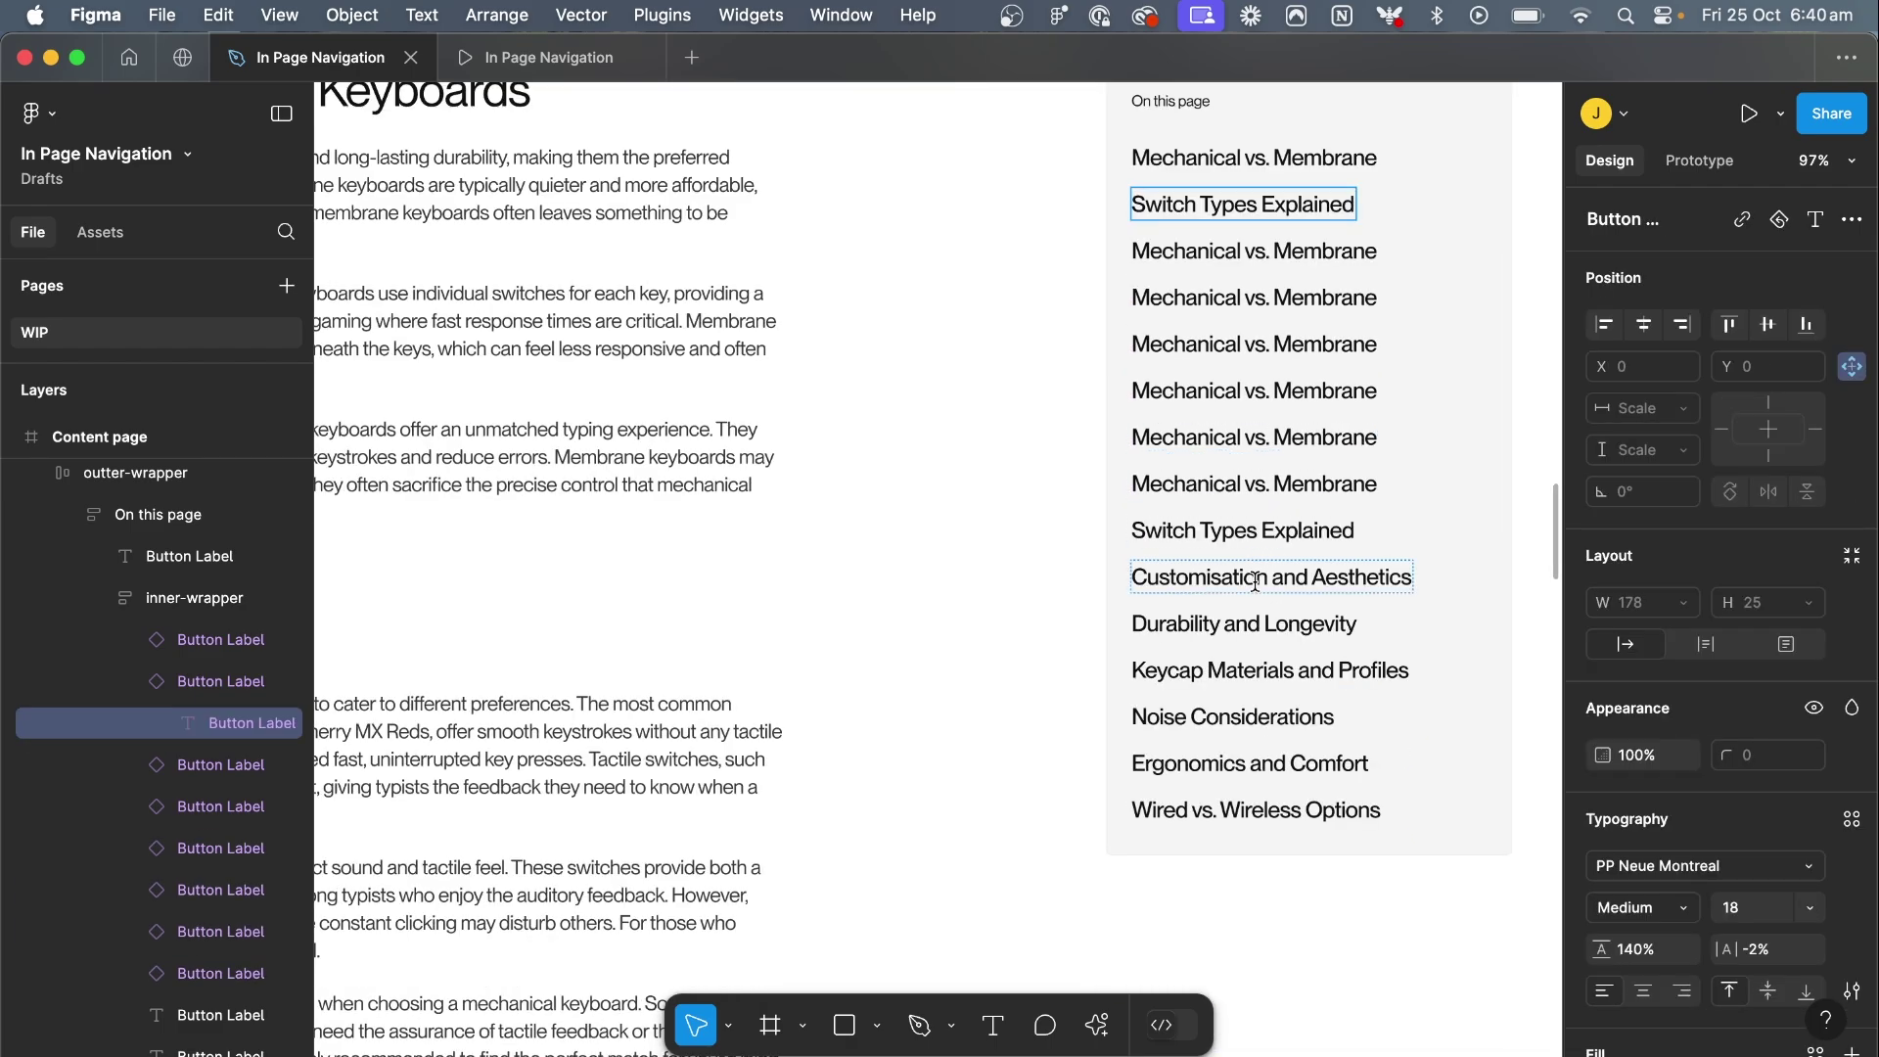
# Copy the Customisation and Aesthetics and Durability and Longevity texts into the third and fourth link instances, and remove the old text links
pyautogui.tripleClick(1255, 577)
pyautogui.press('super+c')
pyautogui.tripleClick(1270, 251)
pyautogui.press('super+v')
pyautogui.tripleClick(1257, 623)
pyautogui.press('super+c')
pyautogui.tripleClick(1270, 297)
pyautogui.press('super+v')
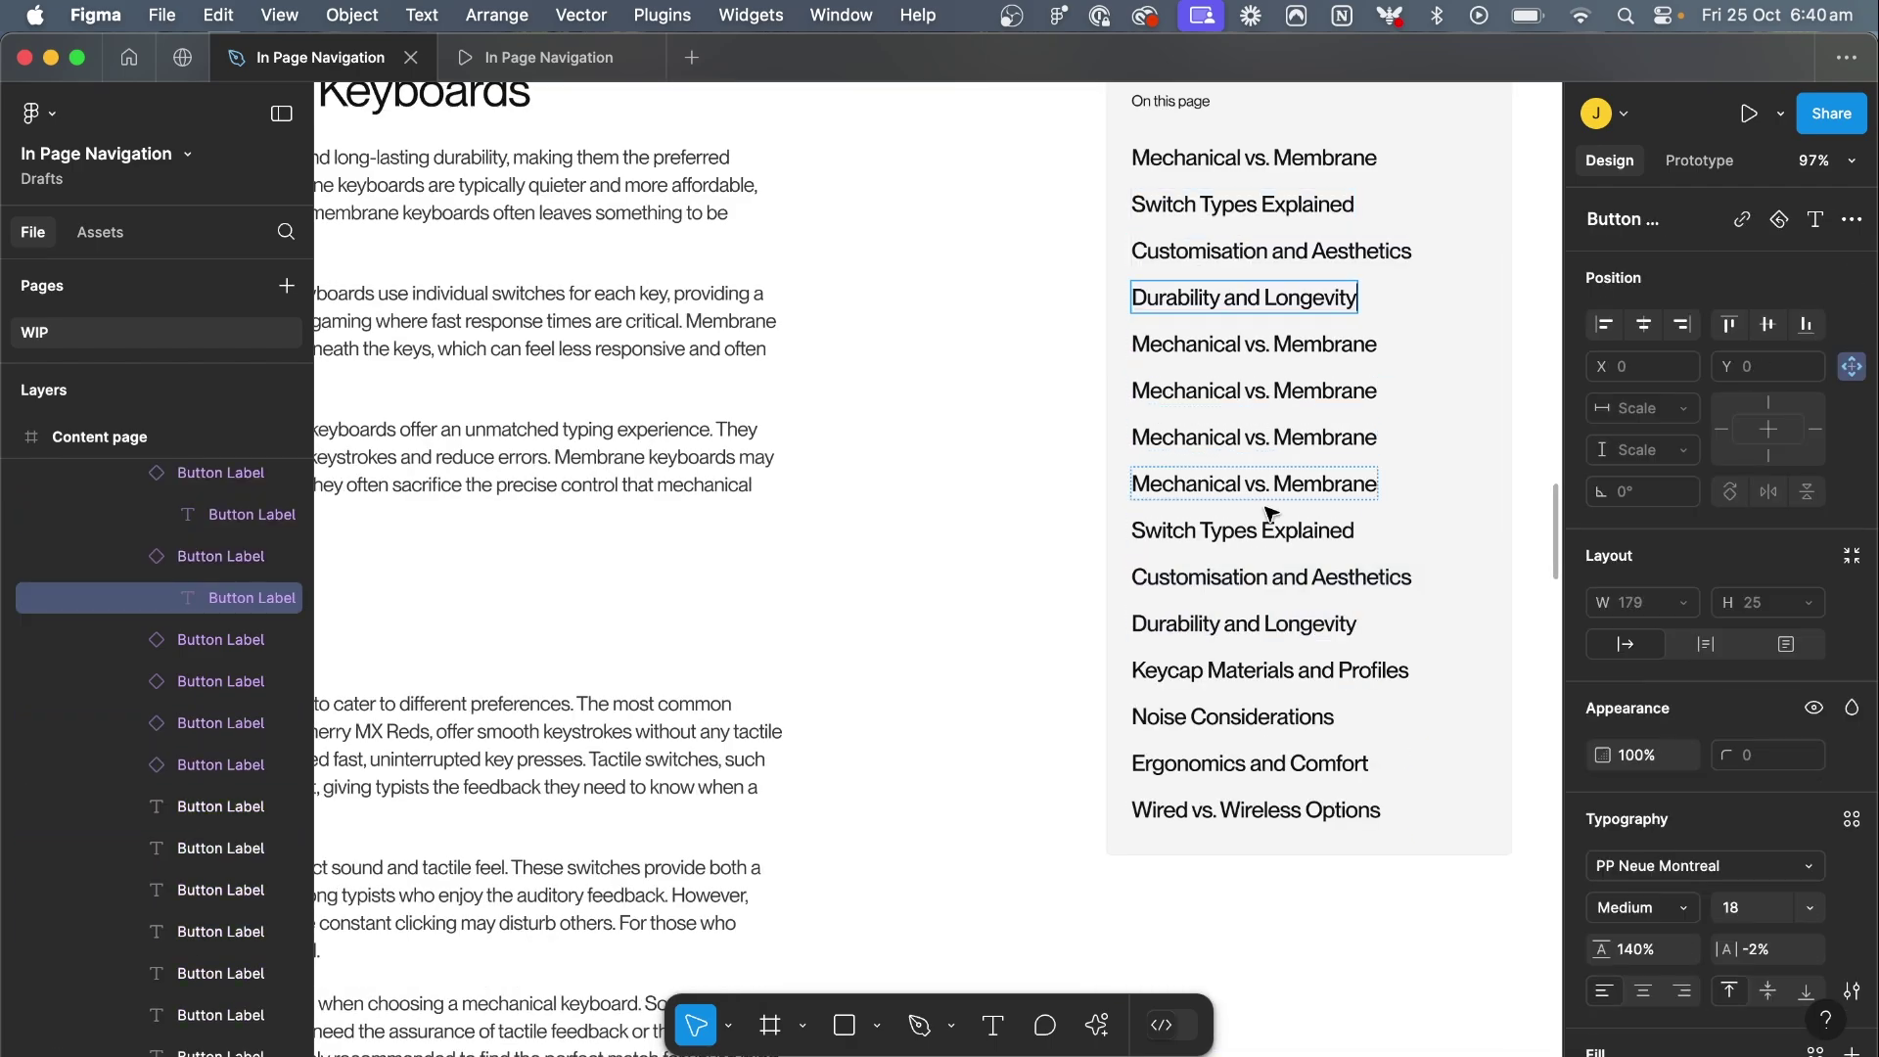
pyautogui.moveTo(1206, 817); pyautogui.dragTo(1135, 518)
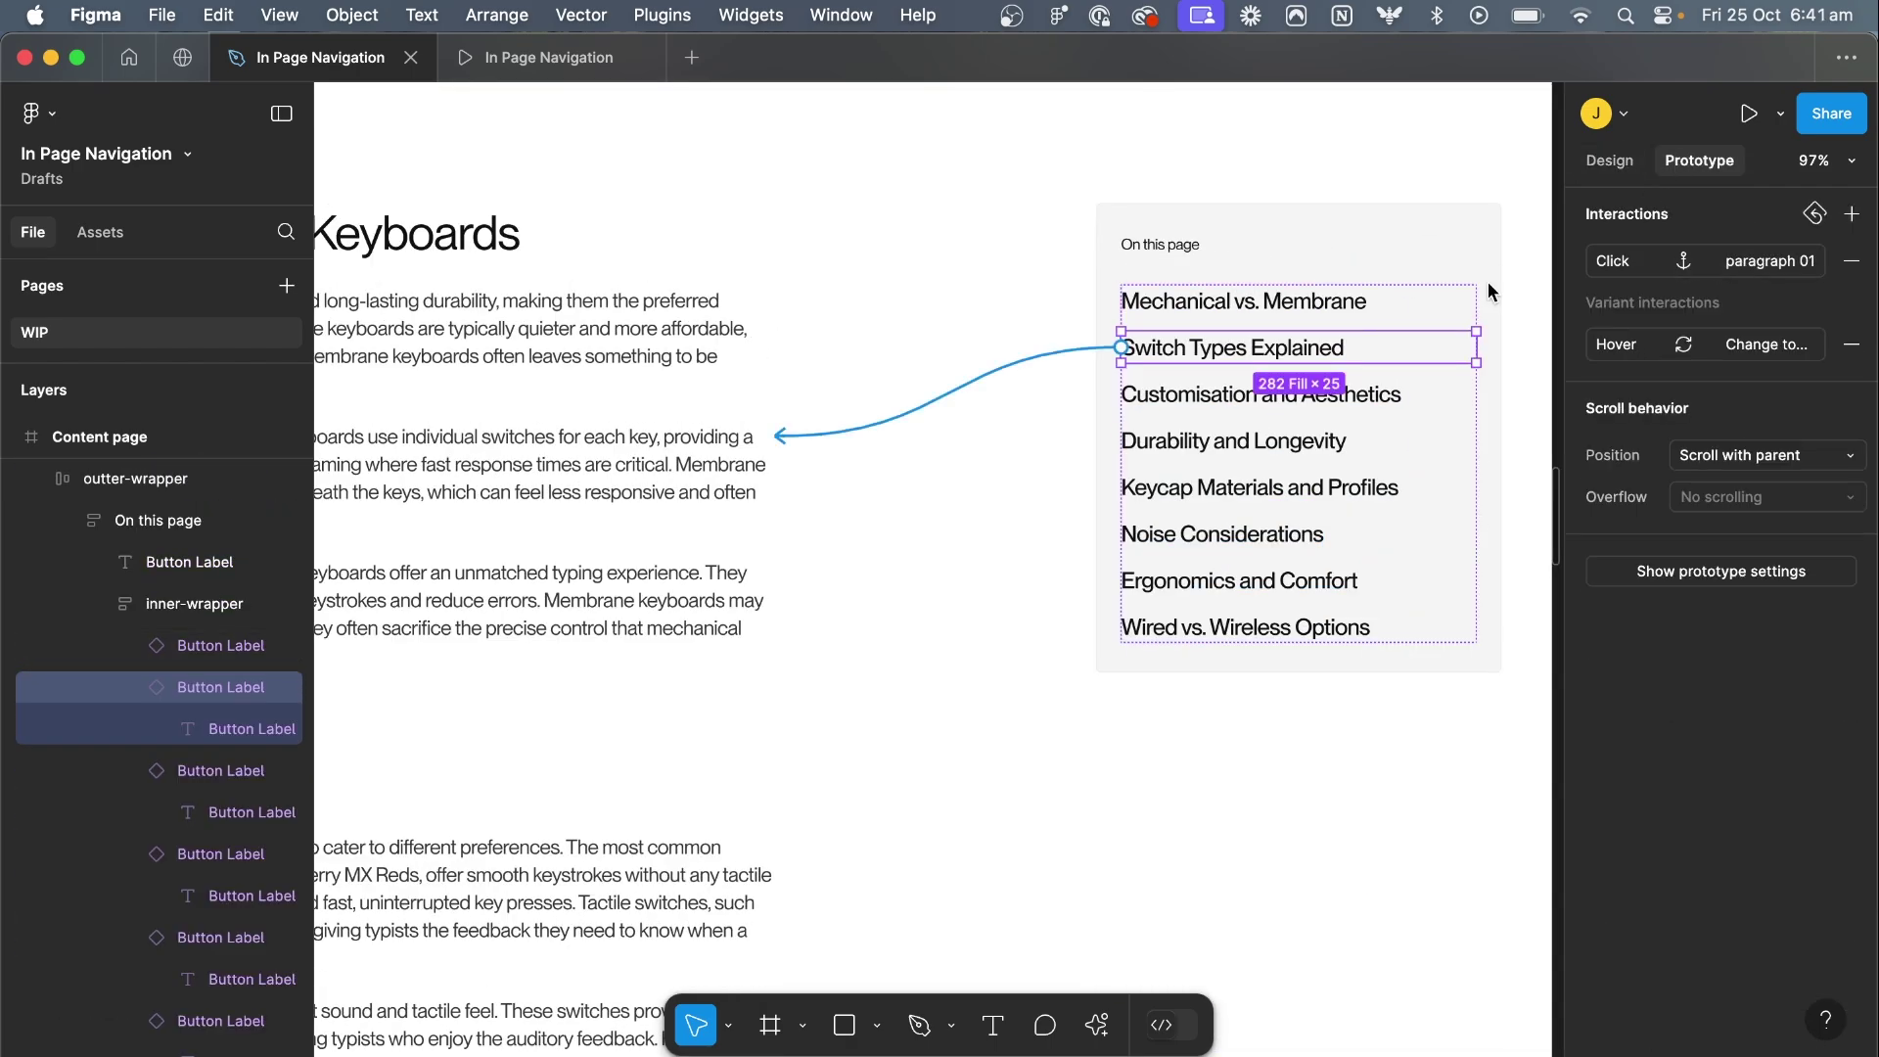
# Set the scroll destination of the Switch Types Explained link to paragraph 02 and of the Customisation and Aesthetics link to paragraph 03
pyautogui.click(1757, 277)
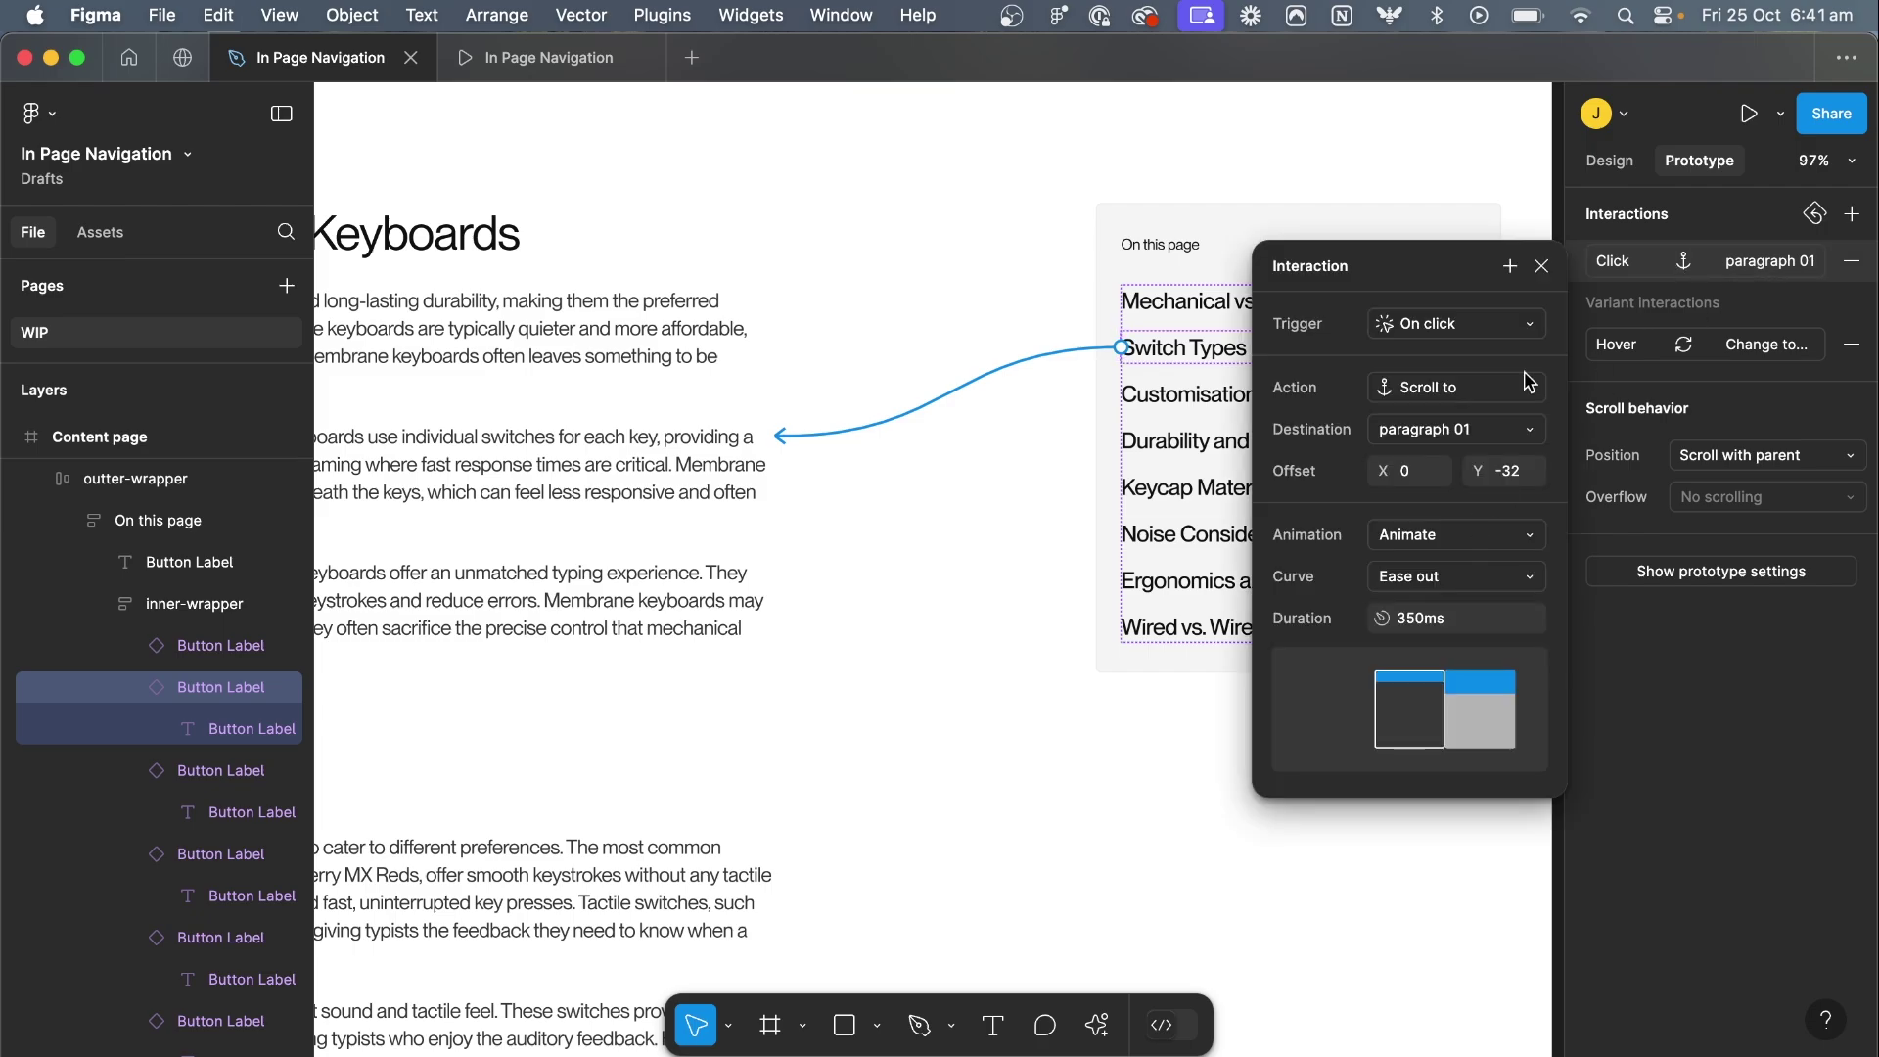
pyautogui.click(1452, 430)
pyautogui.click(1441, 479)
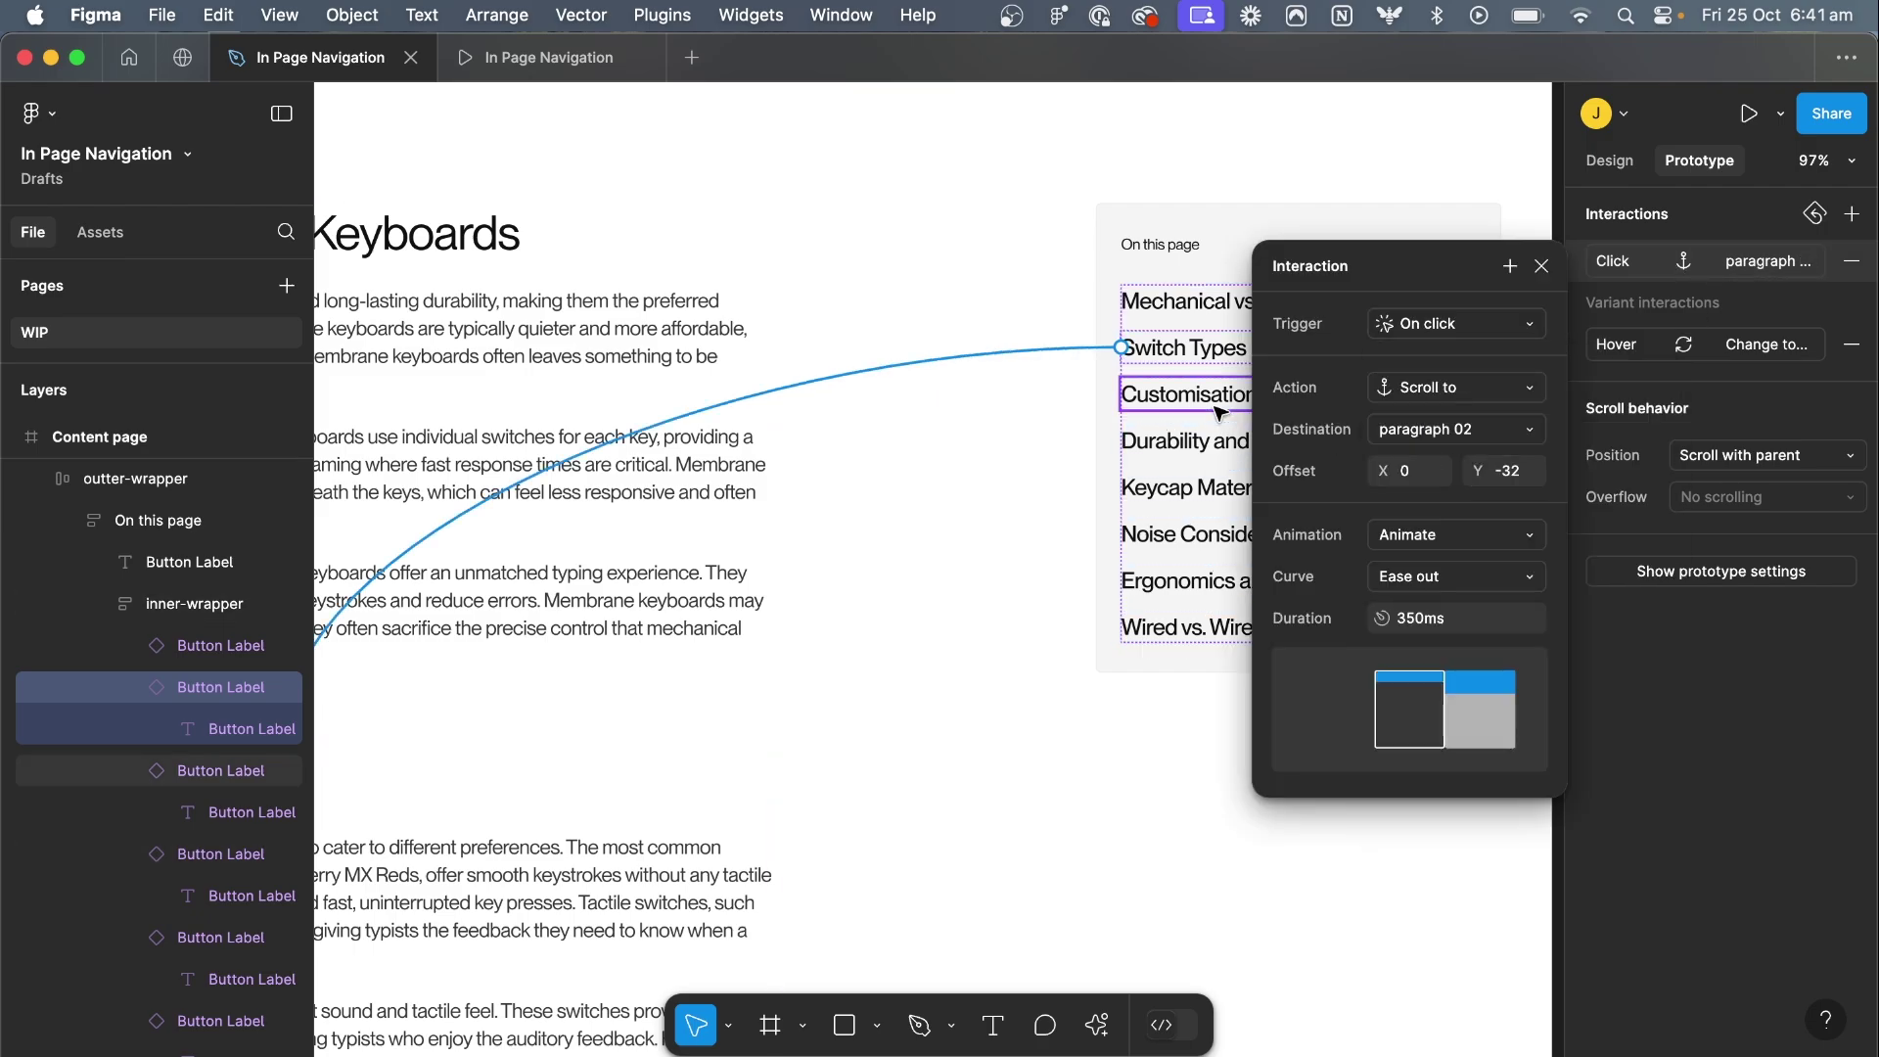
pyautogui.click(1277, 393)
pyautogui.click(1761, 260)
pyautogui.click(1426, 428)
pyautogui.click(1439, 486)
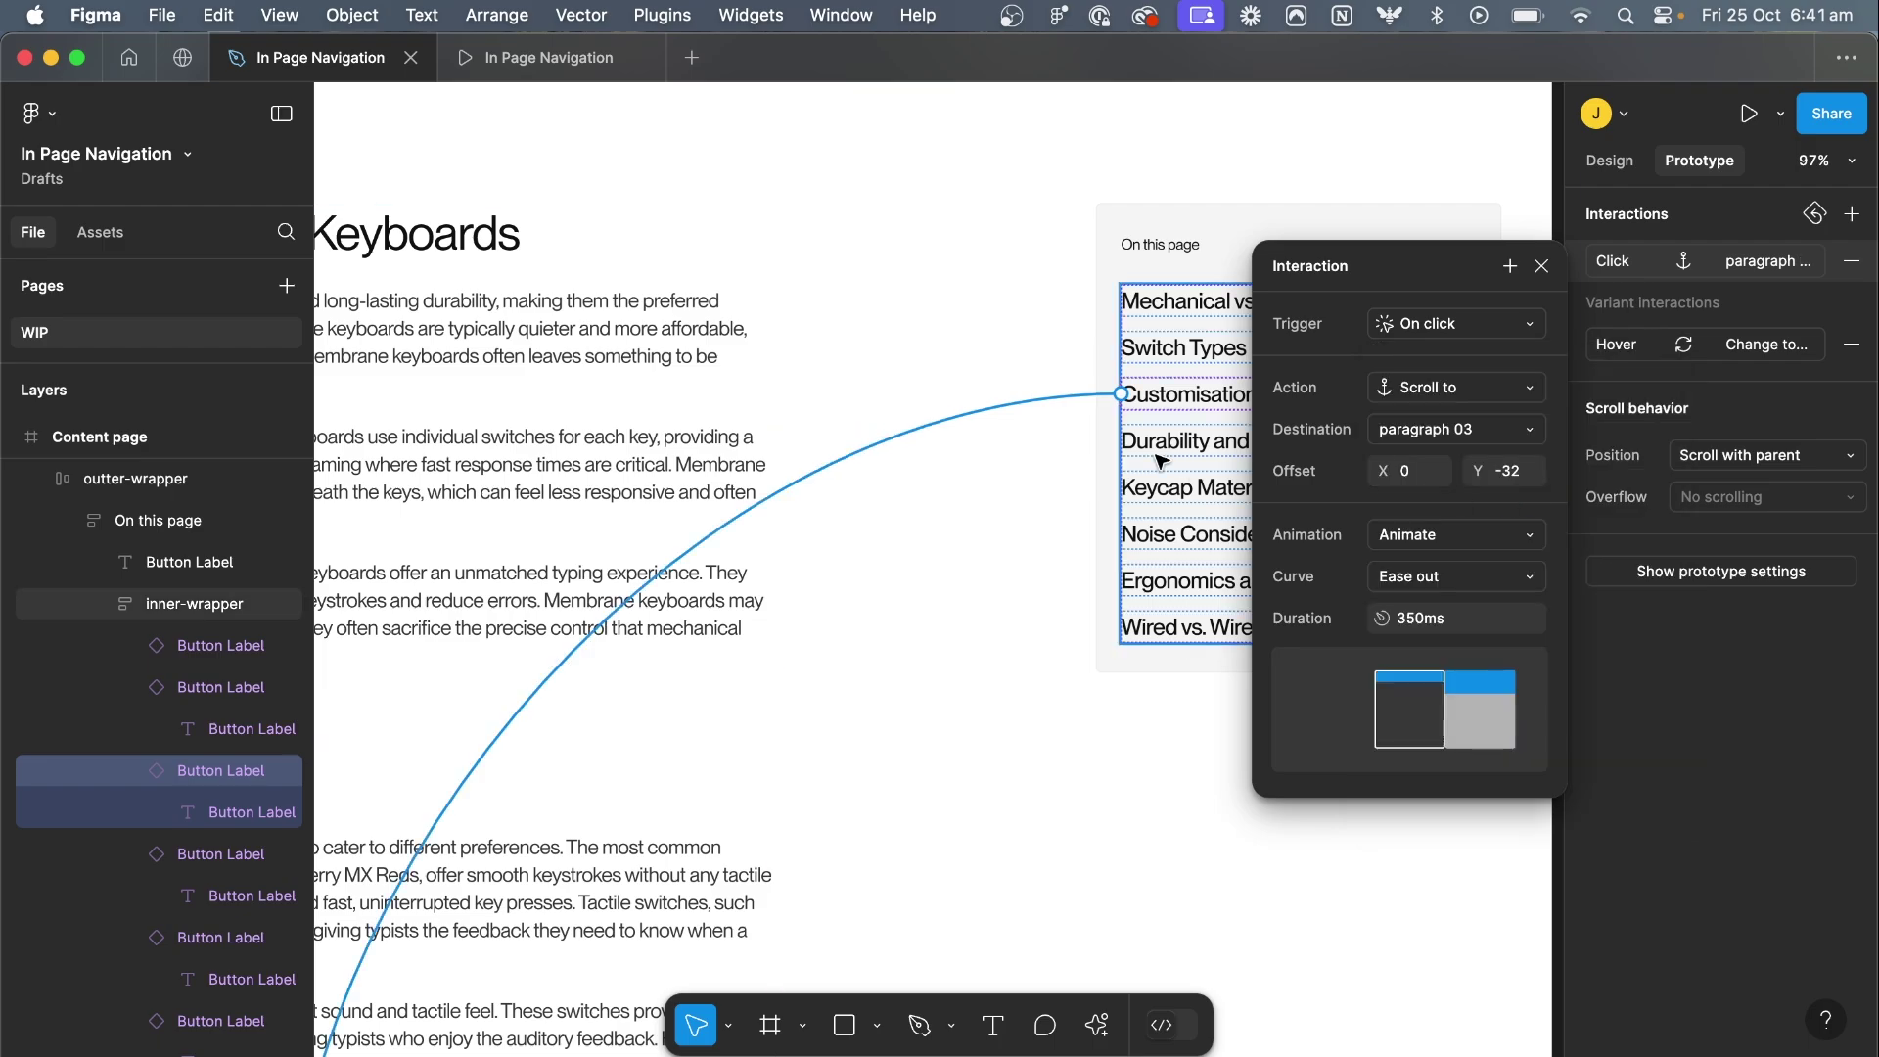
# Set the scroll destination of the Durability and Longevity link to paragraph 04 and of the Keycap Materials and Profiles link to paragraph 05
pyautogui.click(1226, 431)
pyautogui.click(1756, 260)
pyautogui.click(1455, 429)
pyautogui.click(1486, 520)
pyautogui.click(1208, 488)
pyautogui.click(1455, 429)
pyautogui.click(1488, 553)
# Set the scroll destination of the Noise Considerations link to paragraph 06 and point the remaining links to their matching paragraphs
pyautogui.click(1204, 534)
pyautogui.click(1455, 428)
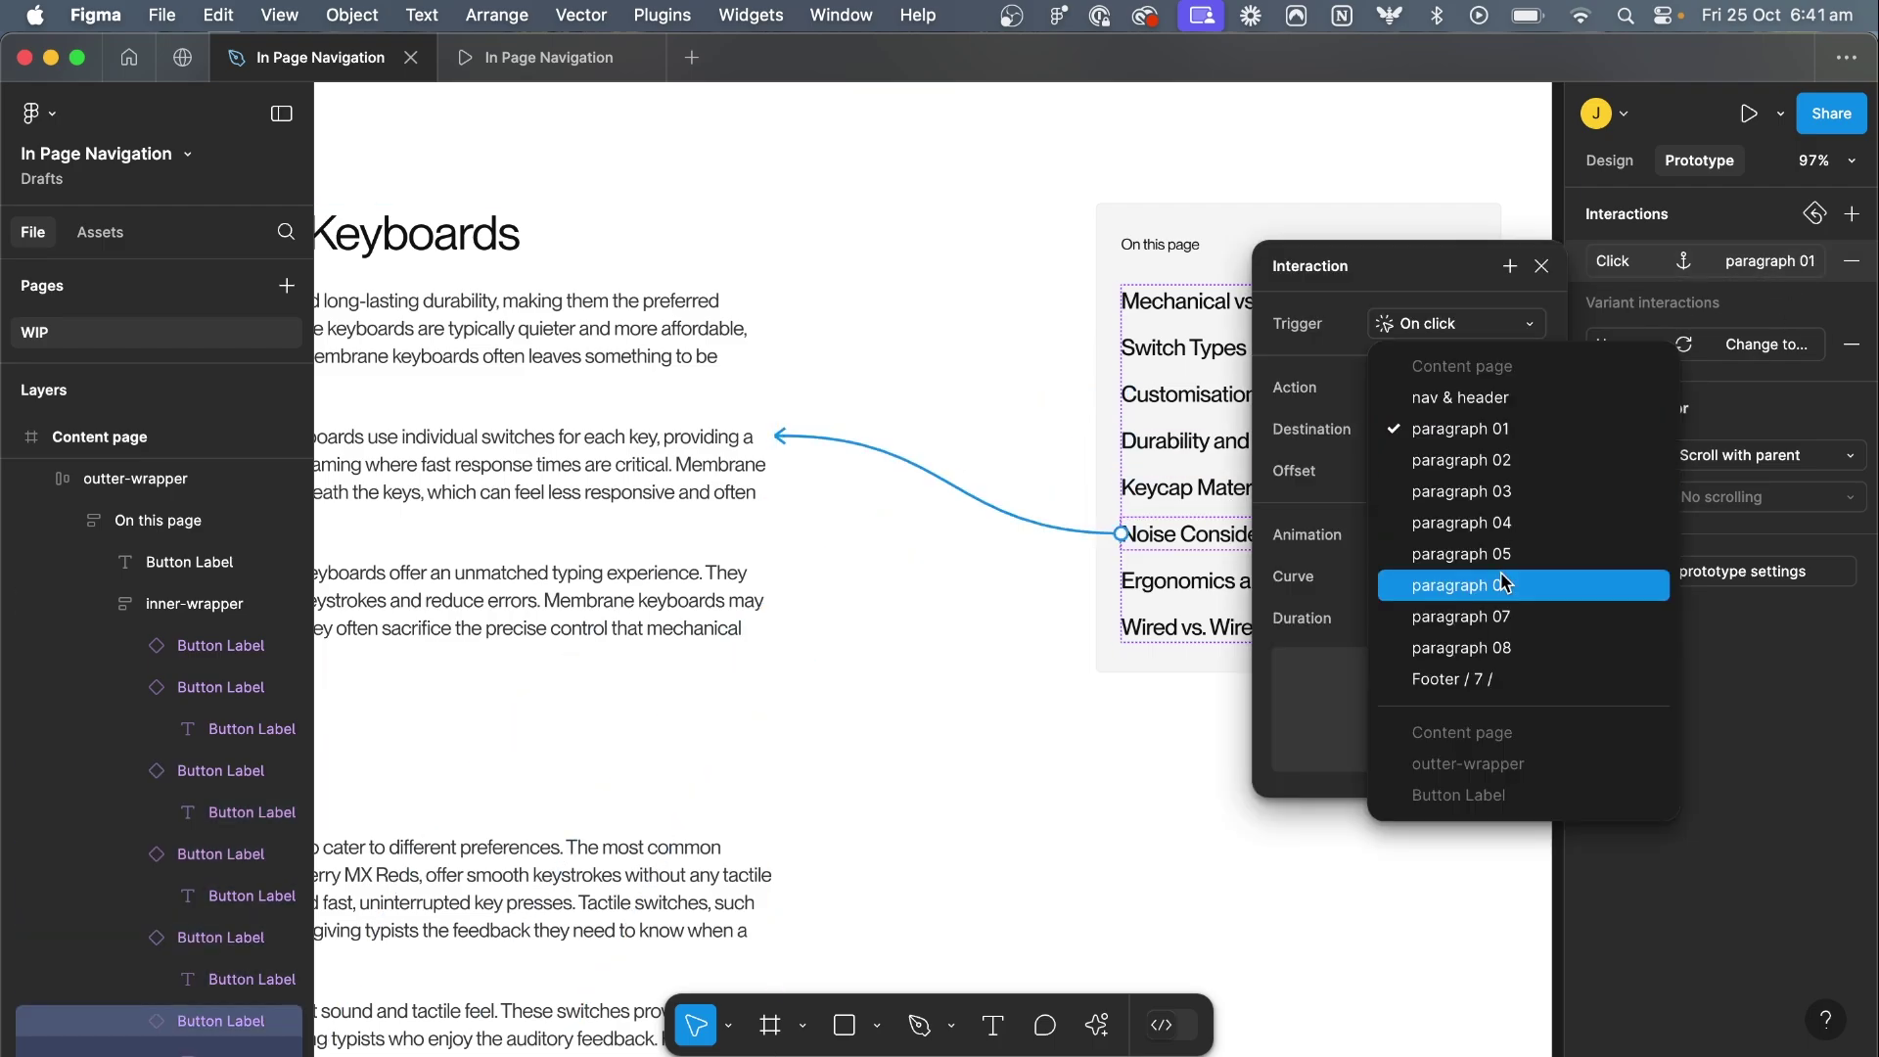
pyautogui.click(1182, 622)
pyautogui.click(1455, 428)
pyautogui.click(1468, 620)
pyautogui.click(1546, 225)
# Select the outter-wrapper frame around the On this page box and review its scroll behavior and auto layout settings
pyautogui.click(1612, 160)
pyautogui.scroll(-4, 1279, 302)
pyautogui.click(1279, 305)
pyautogui.hotkey('shift', 'e')
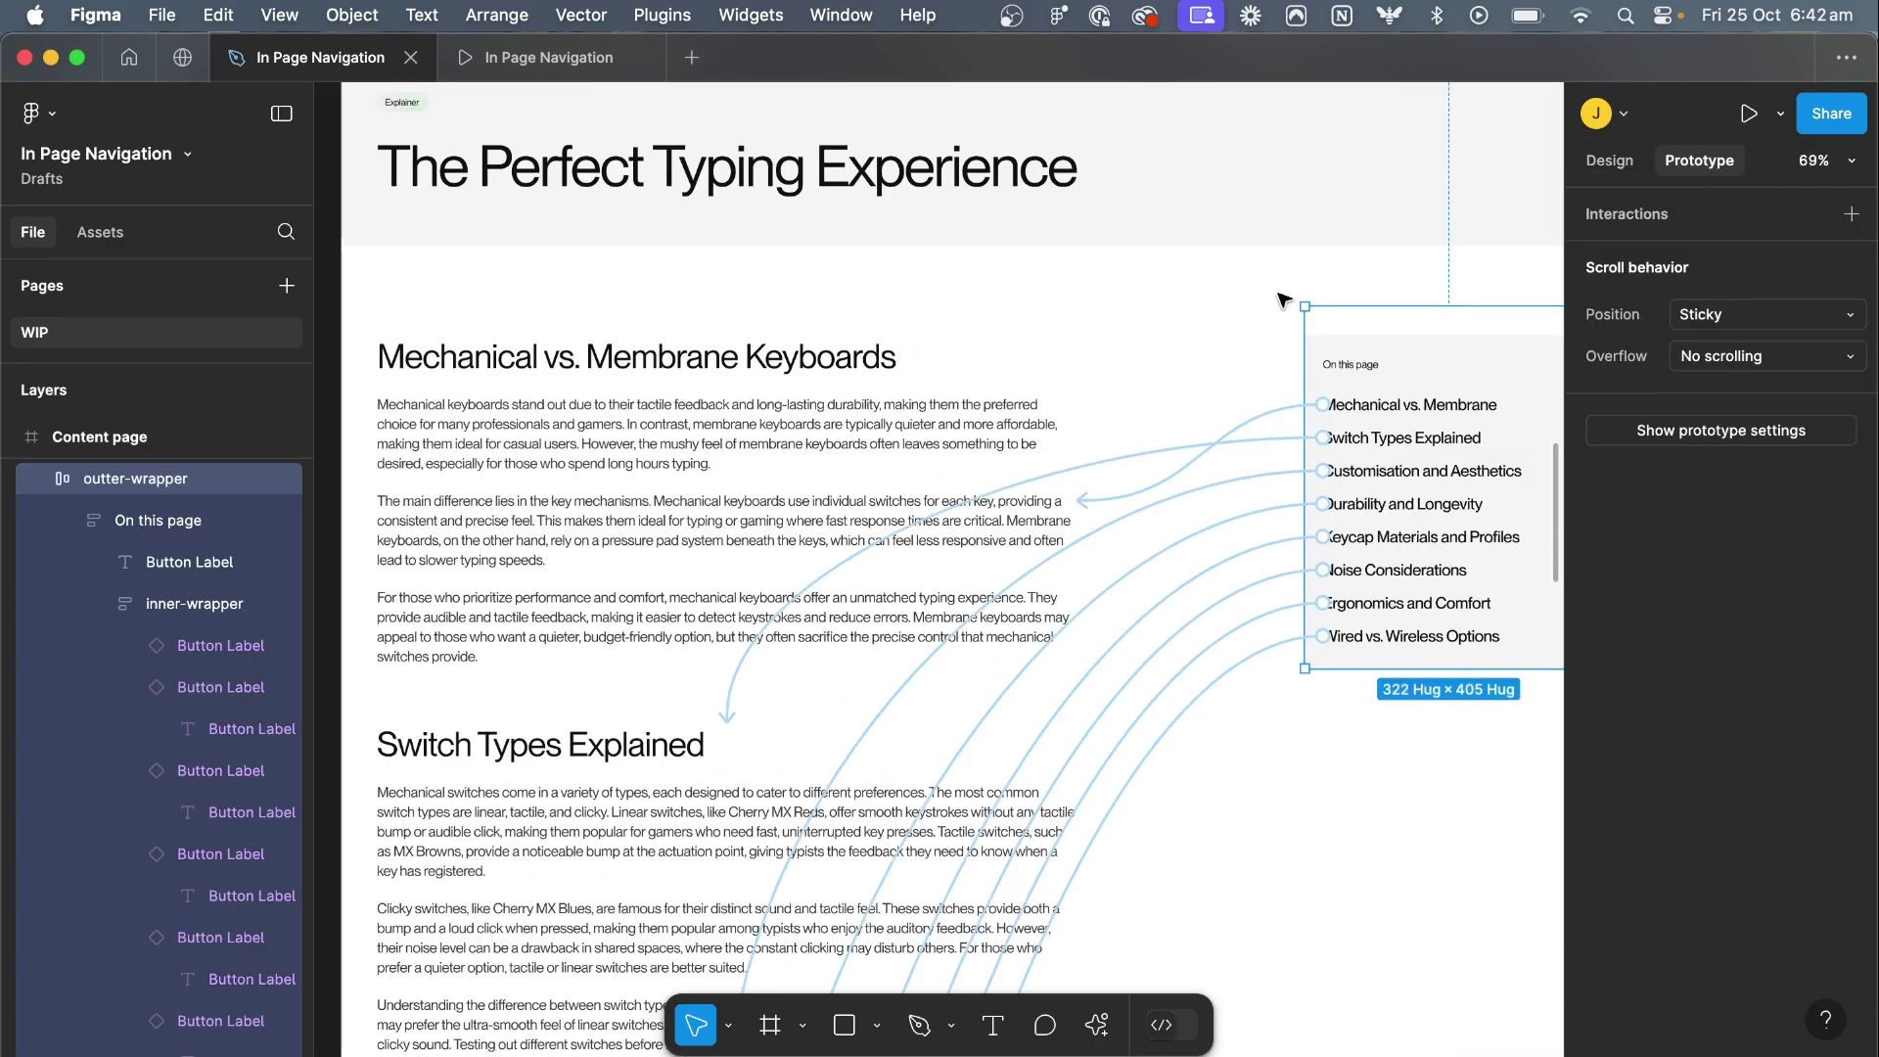
pyautogui.scroll(1, 1284, 299)
pyautogui.click(1628, 163)
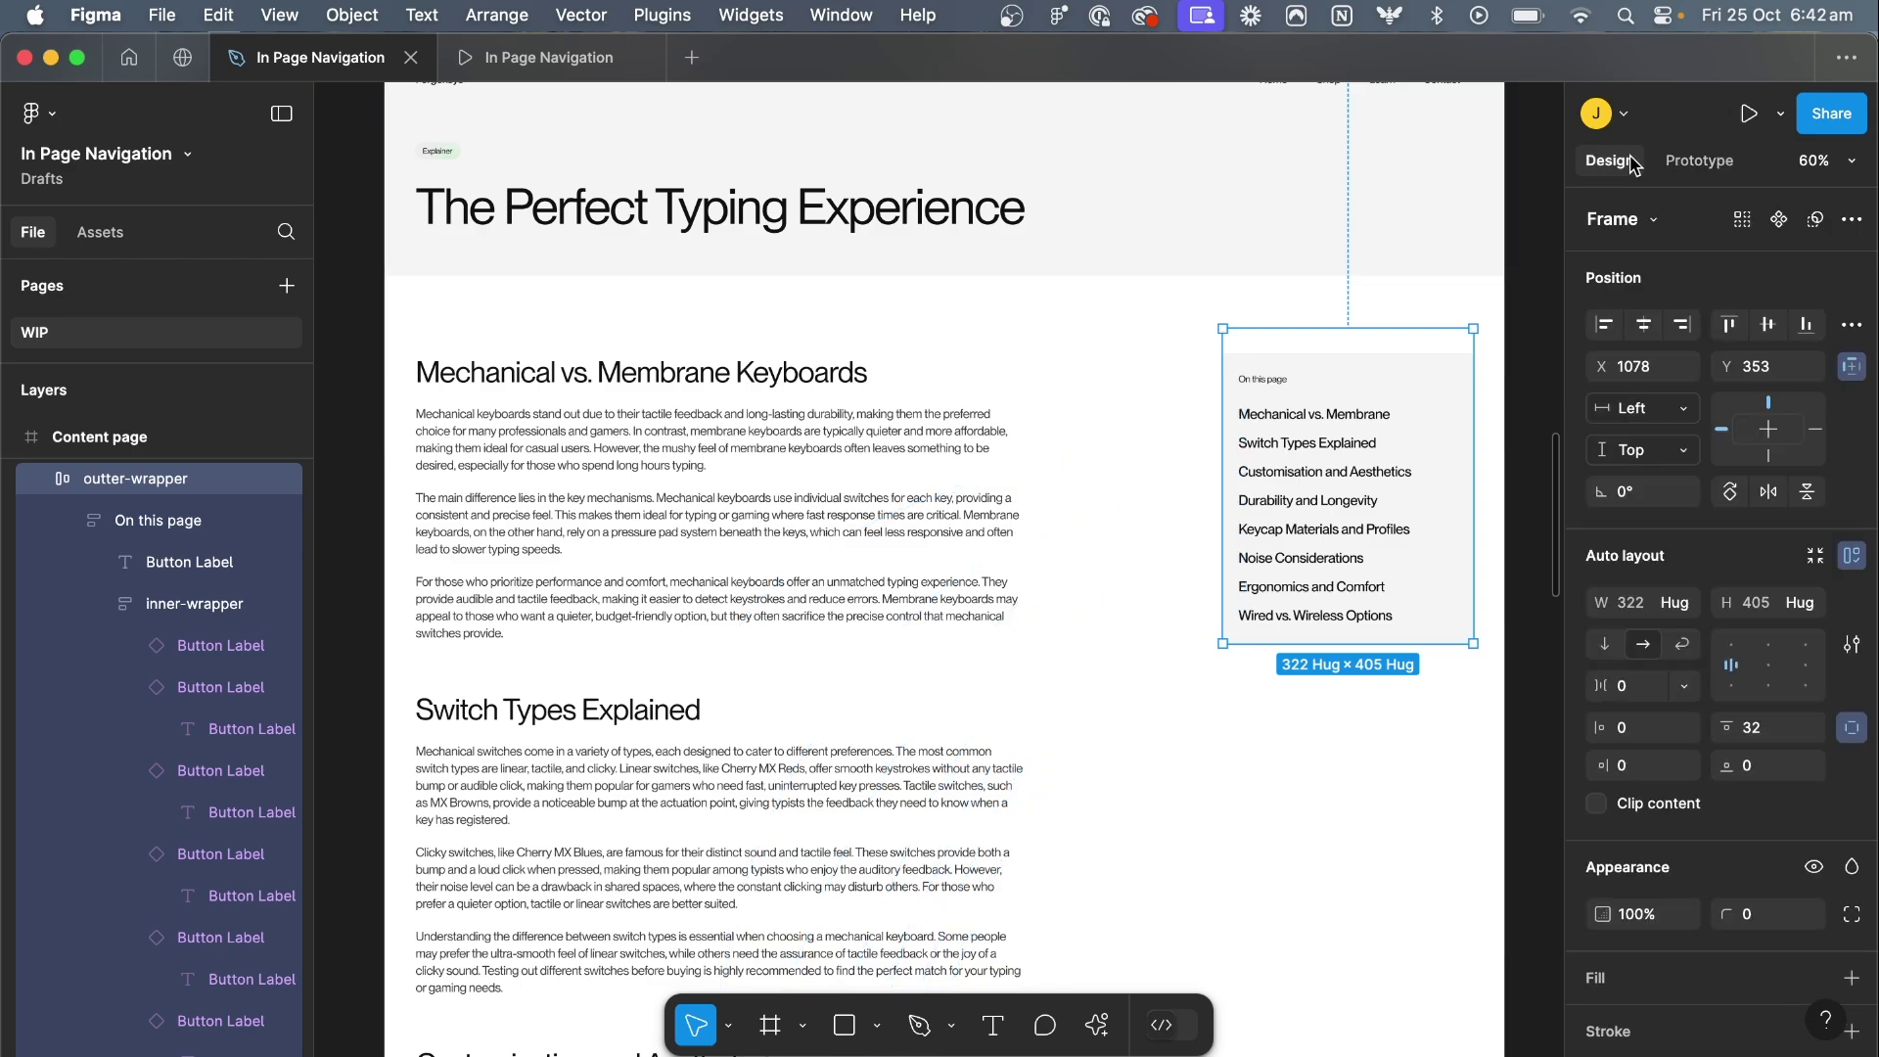
pyautogui.scroll(4, 763, 402)
# Run the prototype from the Content page frame and scroll down through the article to check the sticky On this page box
pyautogui.click(510, 240)
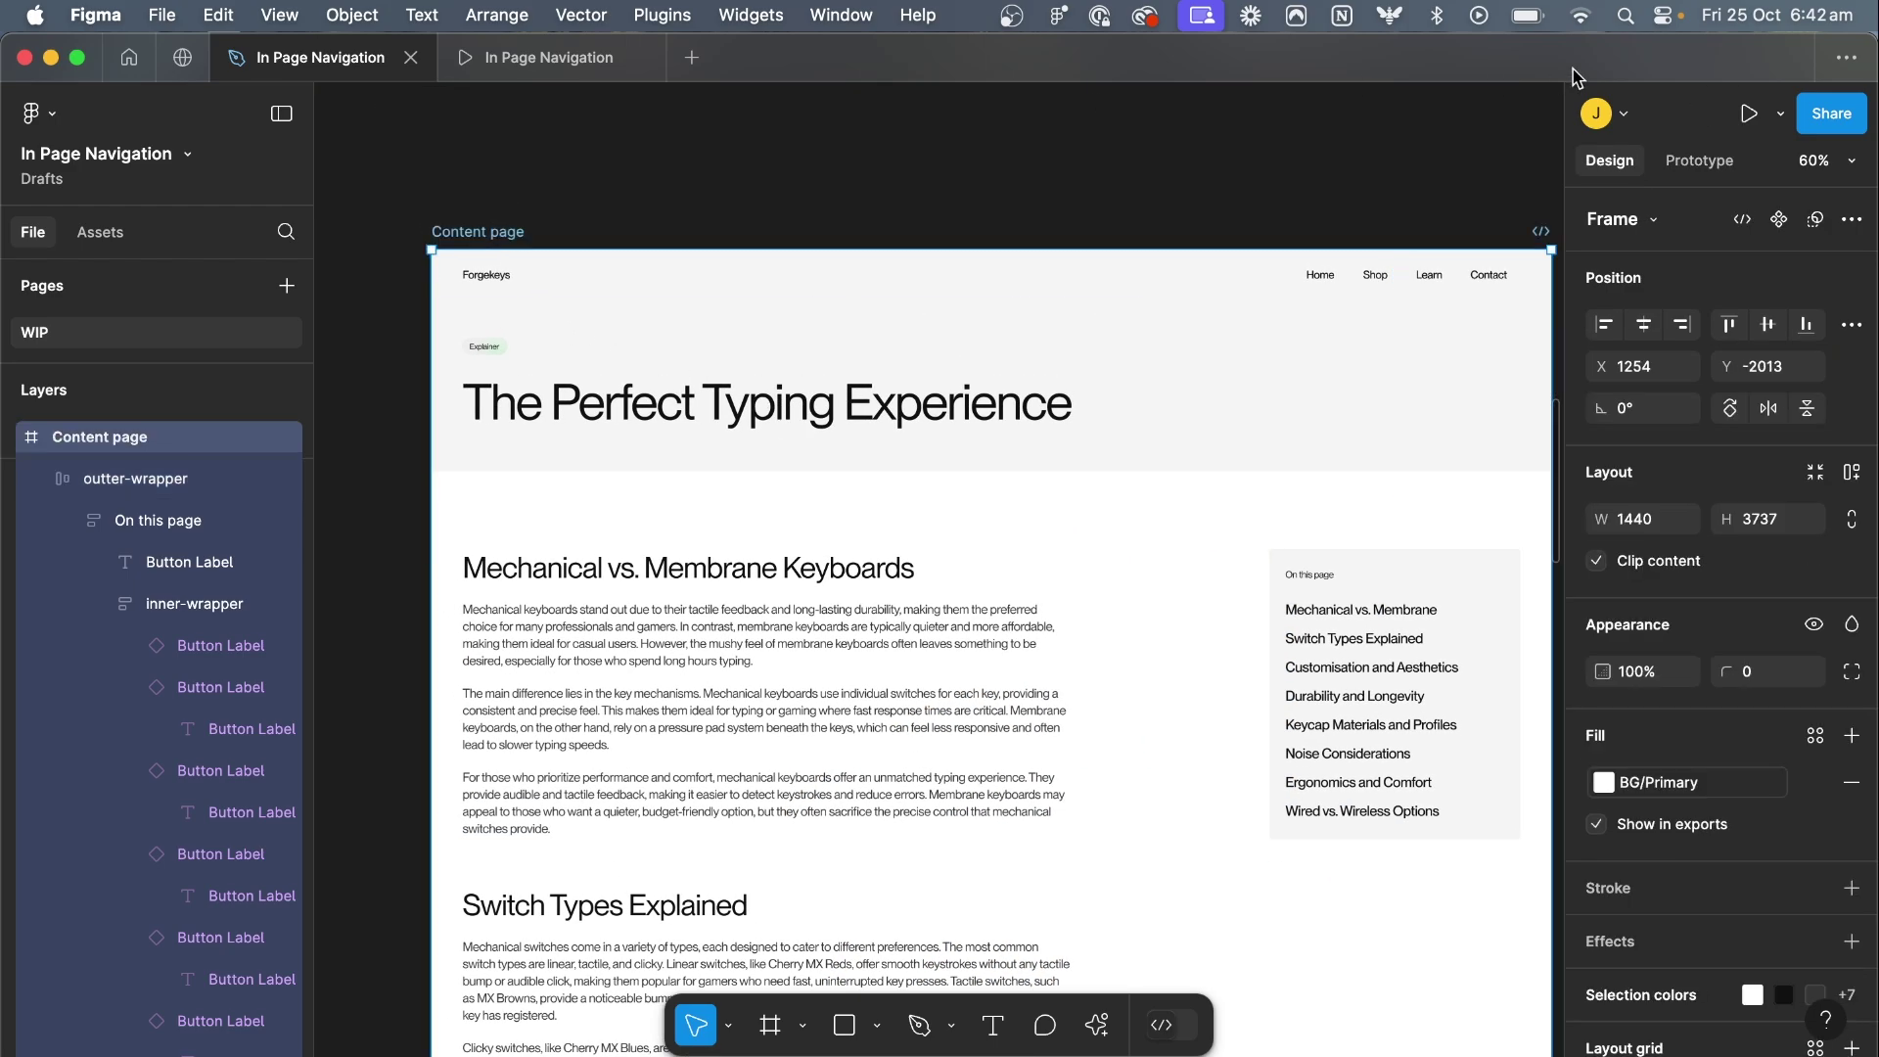
pyautogui.click(1742, 115)
pyautogui.scroll(-15, 1125, 427)
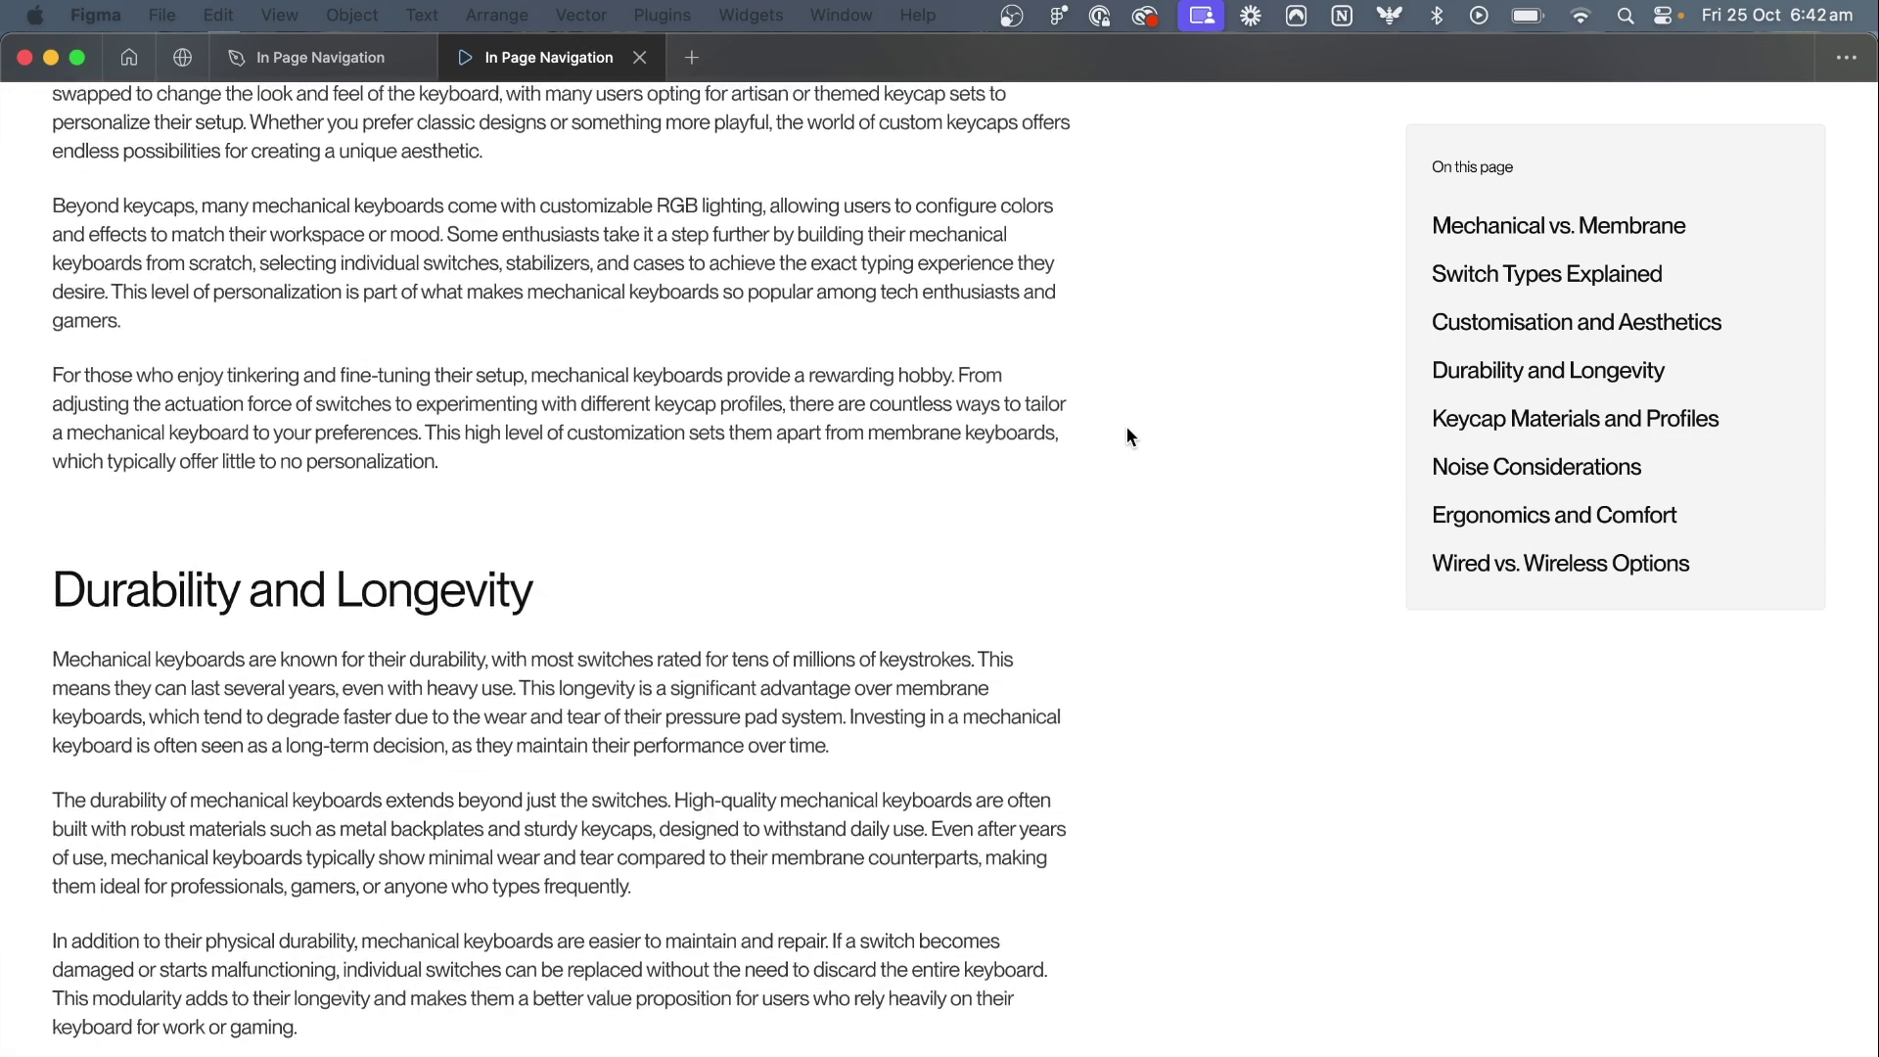
pyautogui.scroll(-10, 1125, 427)
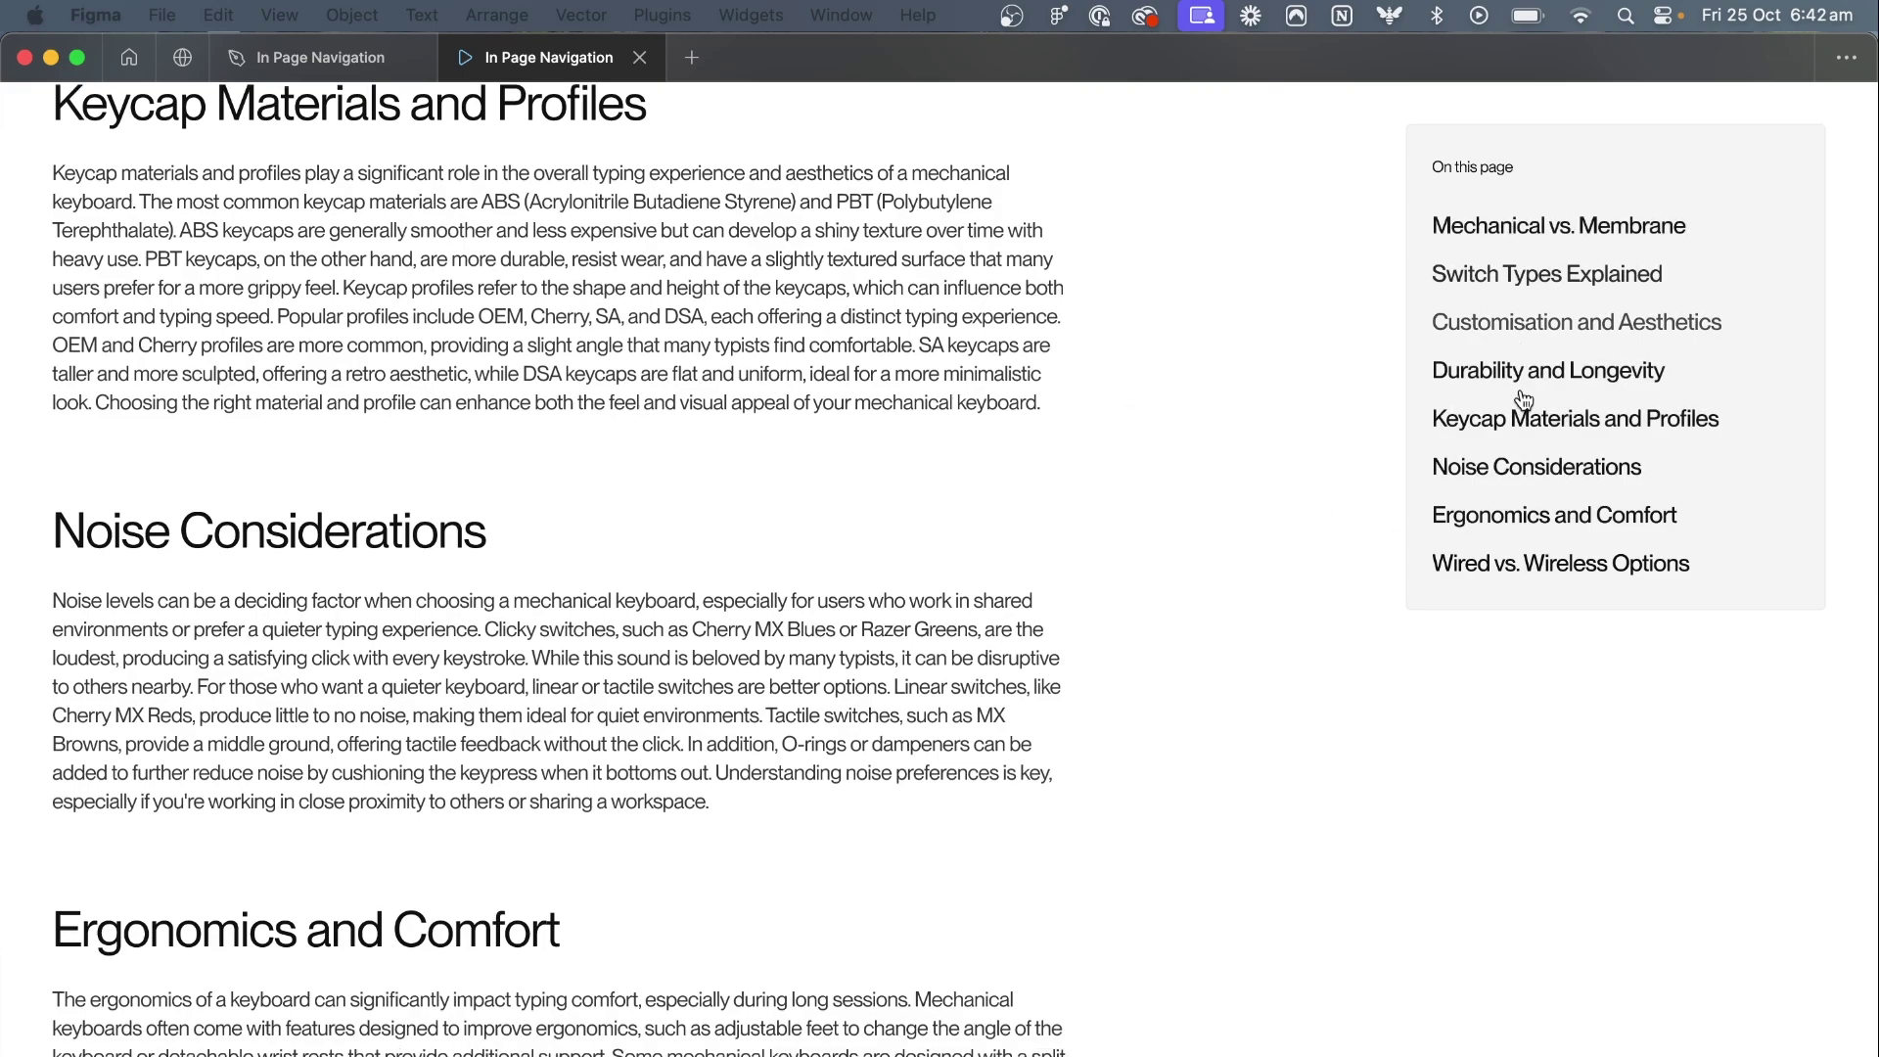
# Test the Switch Types Explained, Customisation and Aesthetics, Durability and Longevity, and Keycap Materials and Profiles links, and scroll down the page again
pyautogui.click(1554, 285)
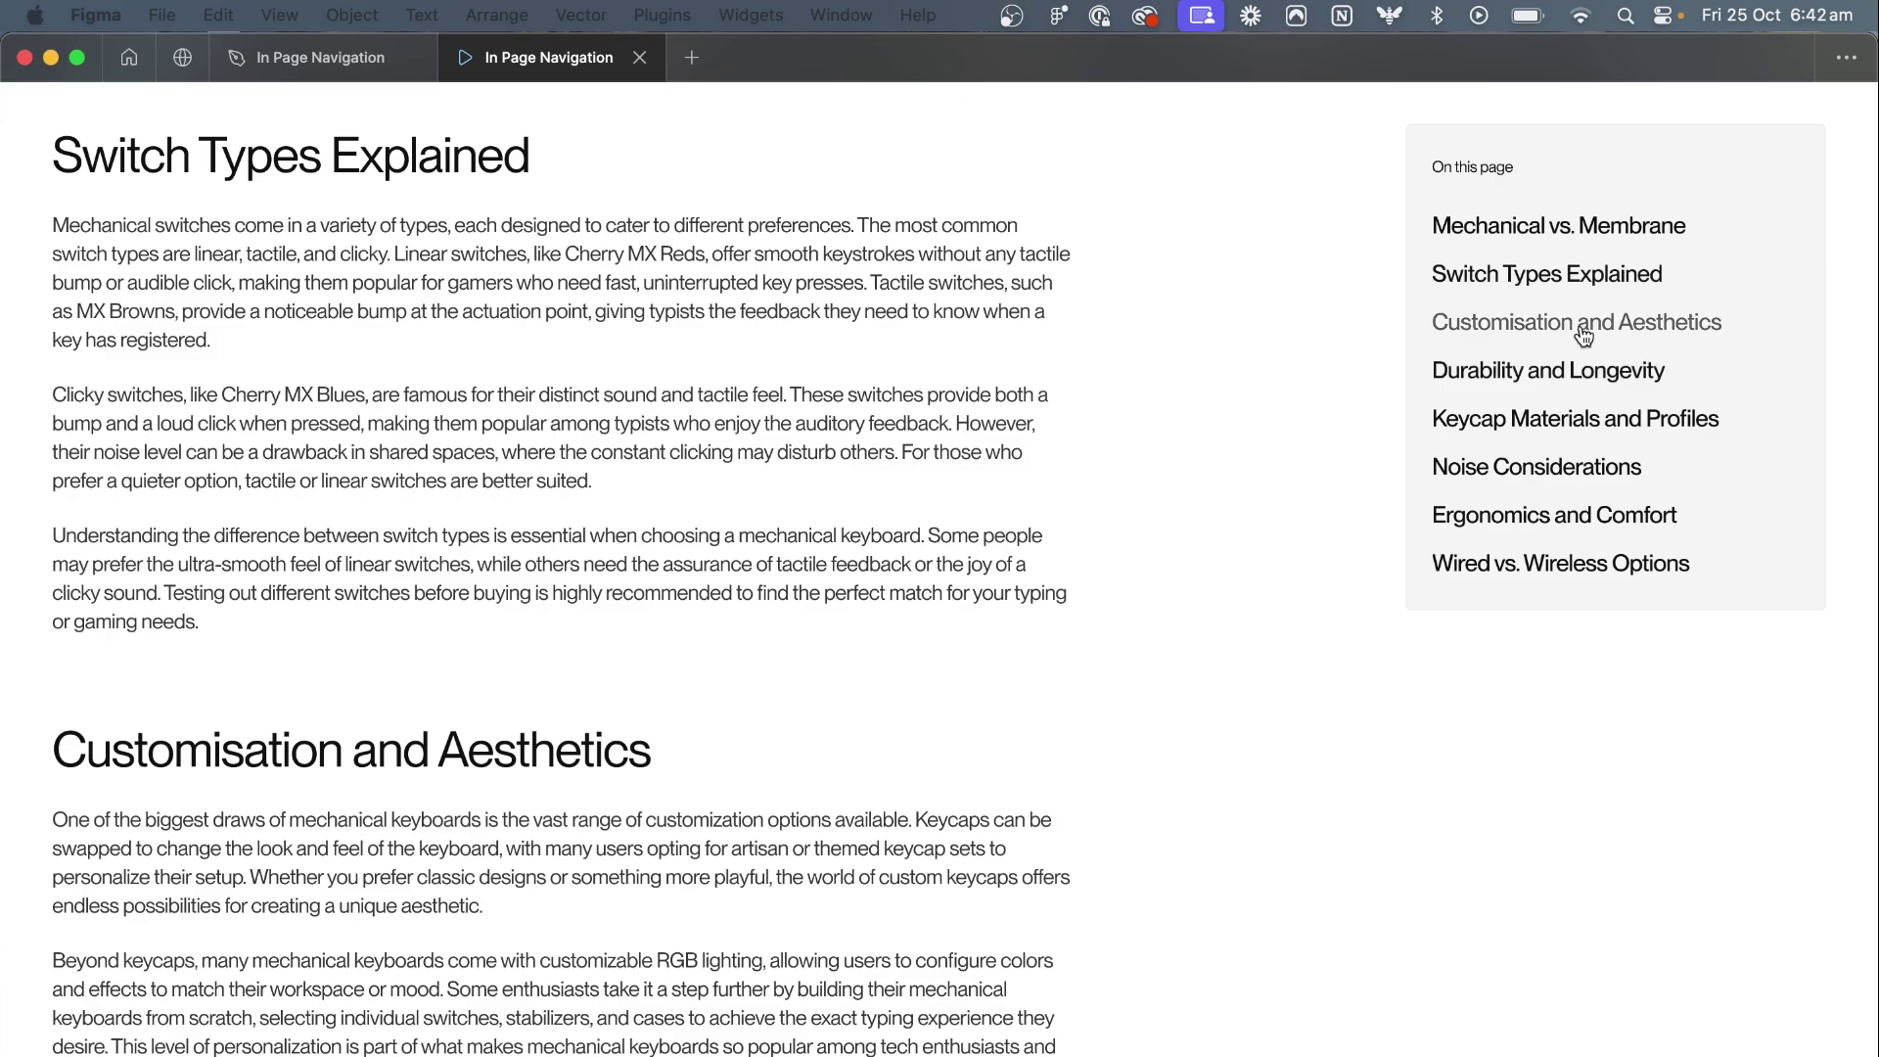
pyautogui.click(1587, 329)
pyautogui.click(1581, 373)
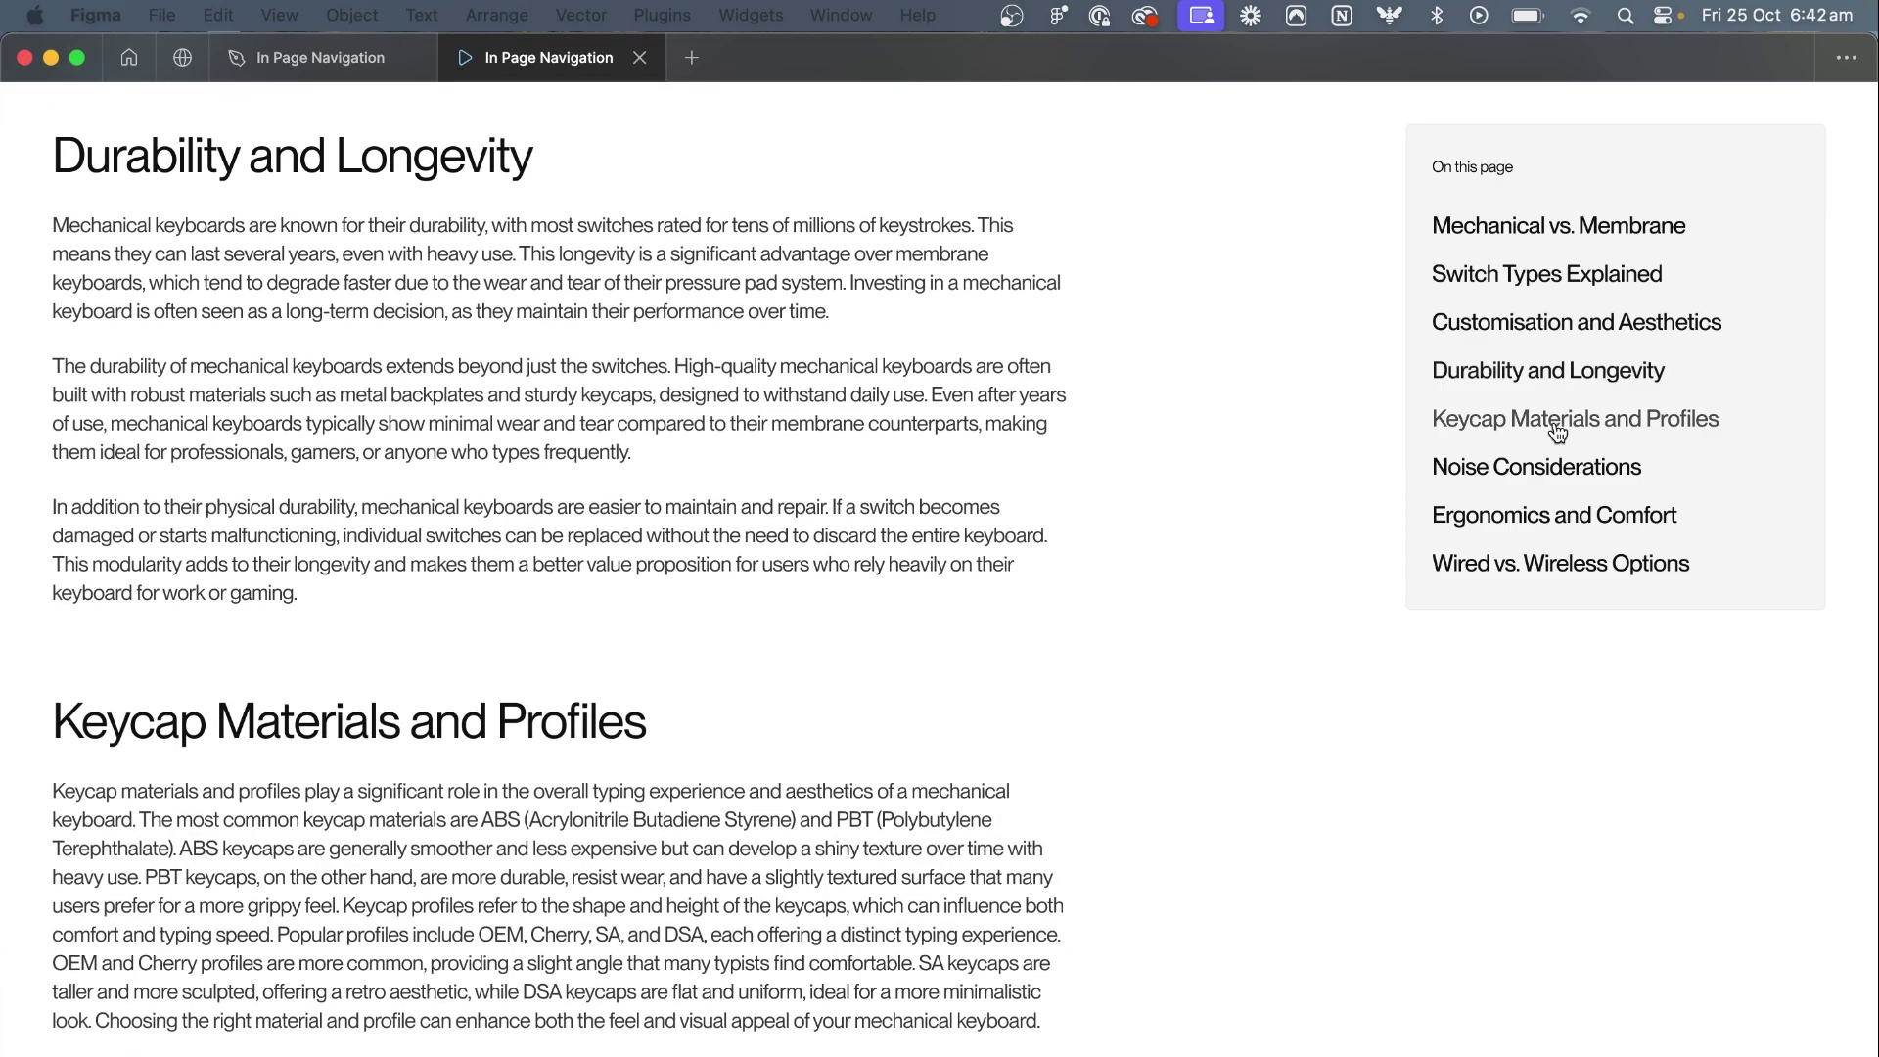
pyautogui.click(1565, 423)
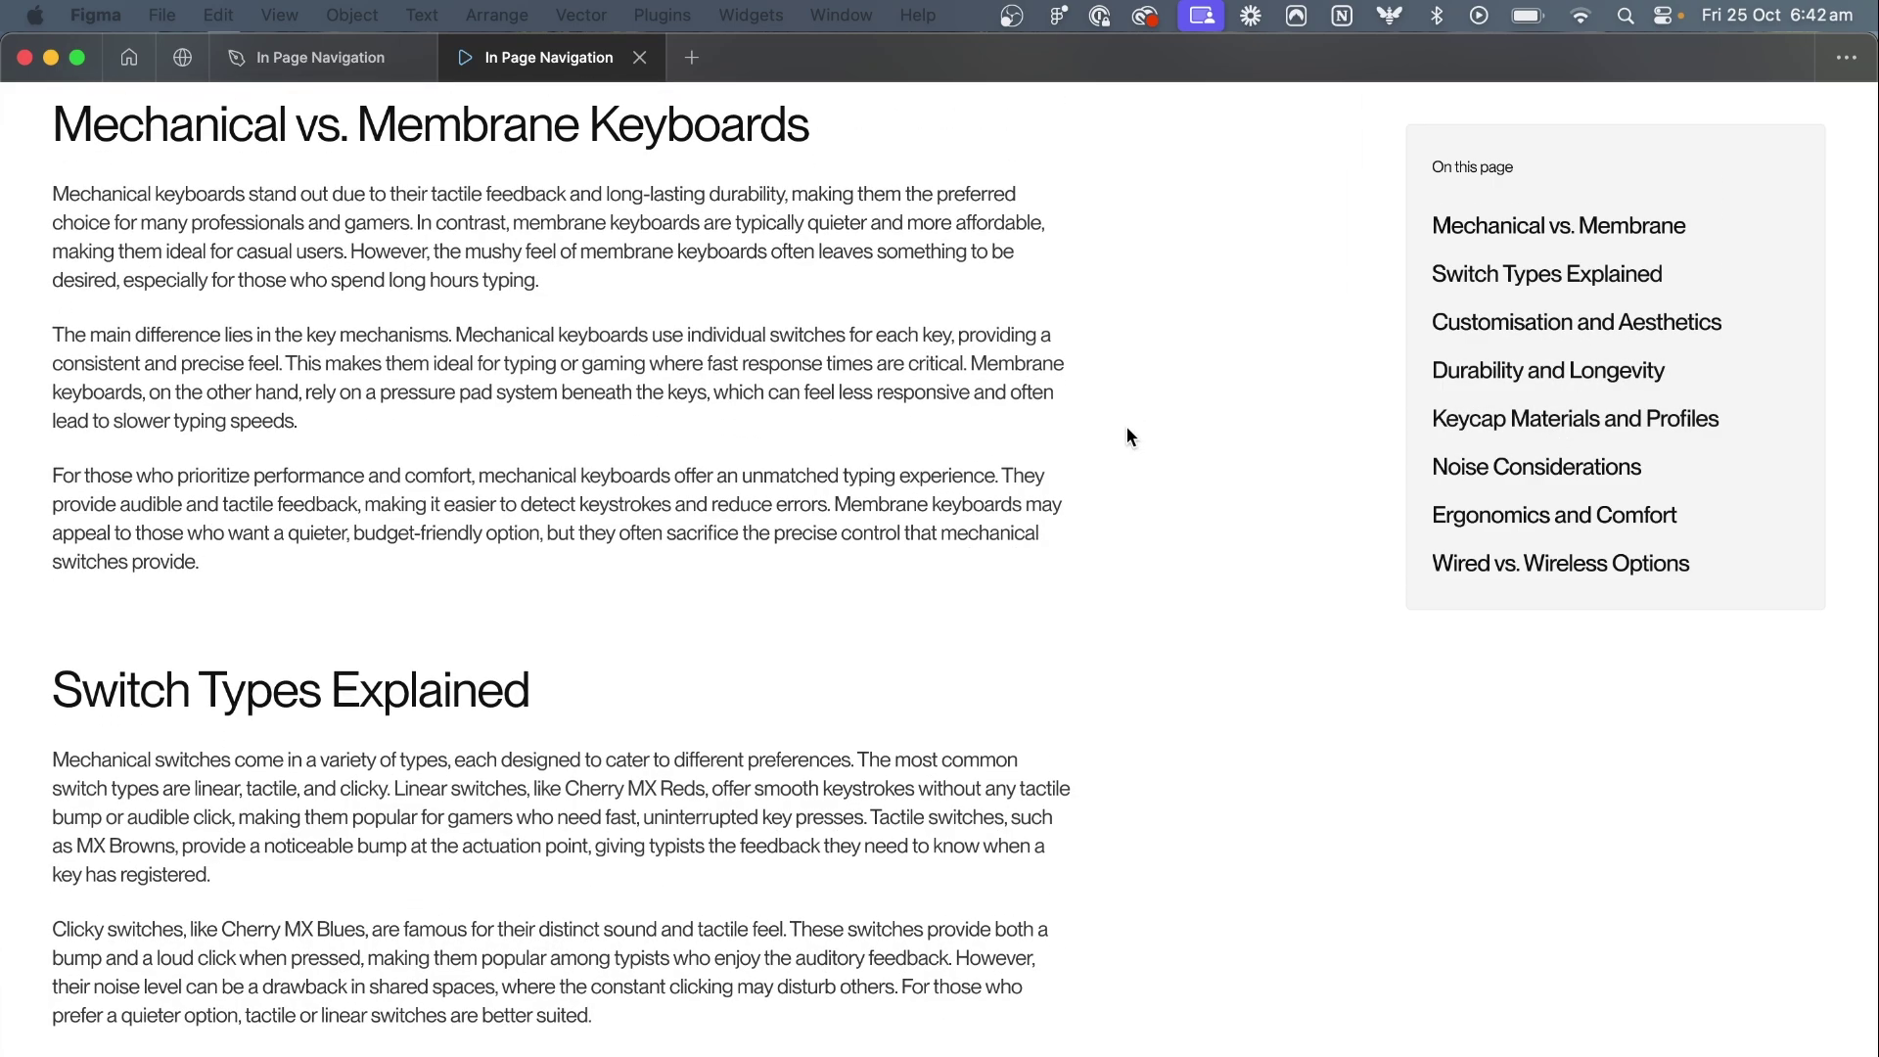
pyautogui.scroll(-8, 1126, 427)
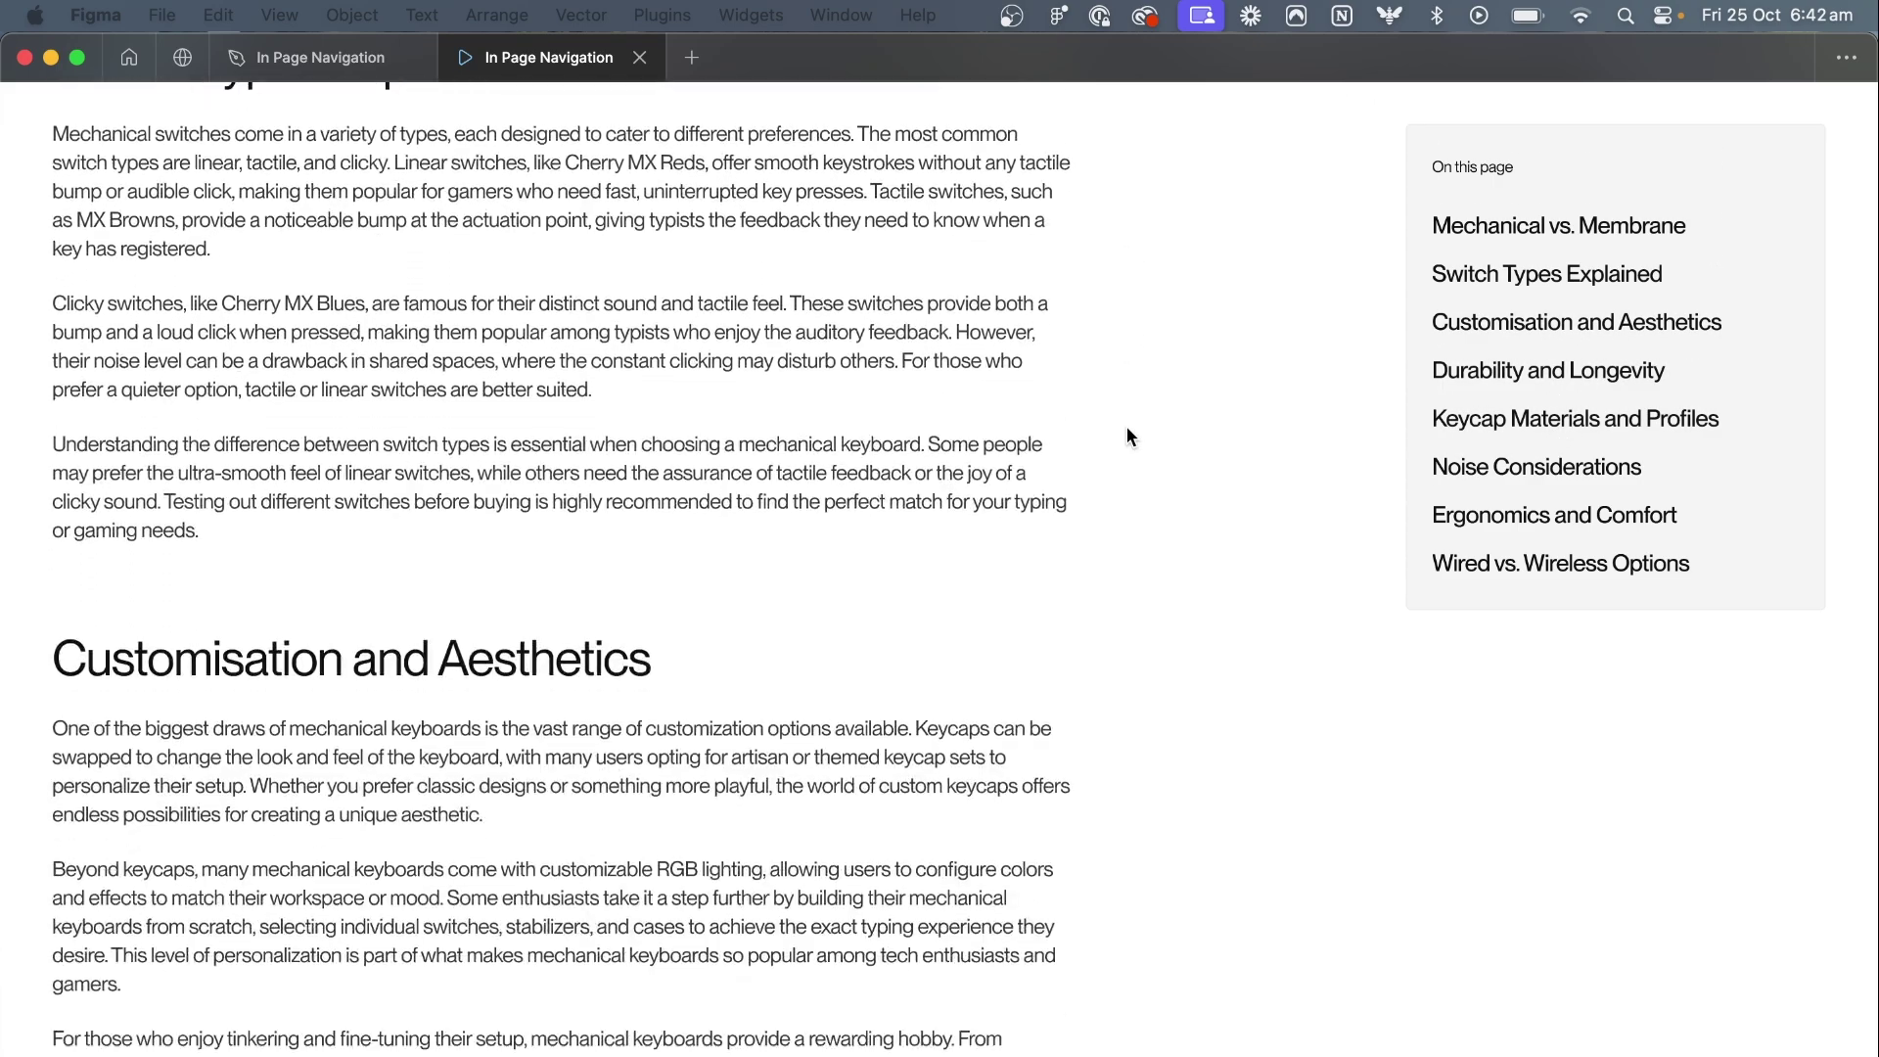
pyautogui.scroll(-15, 1125, 426)
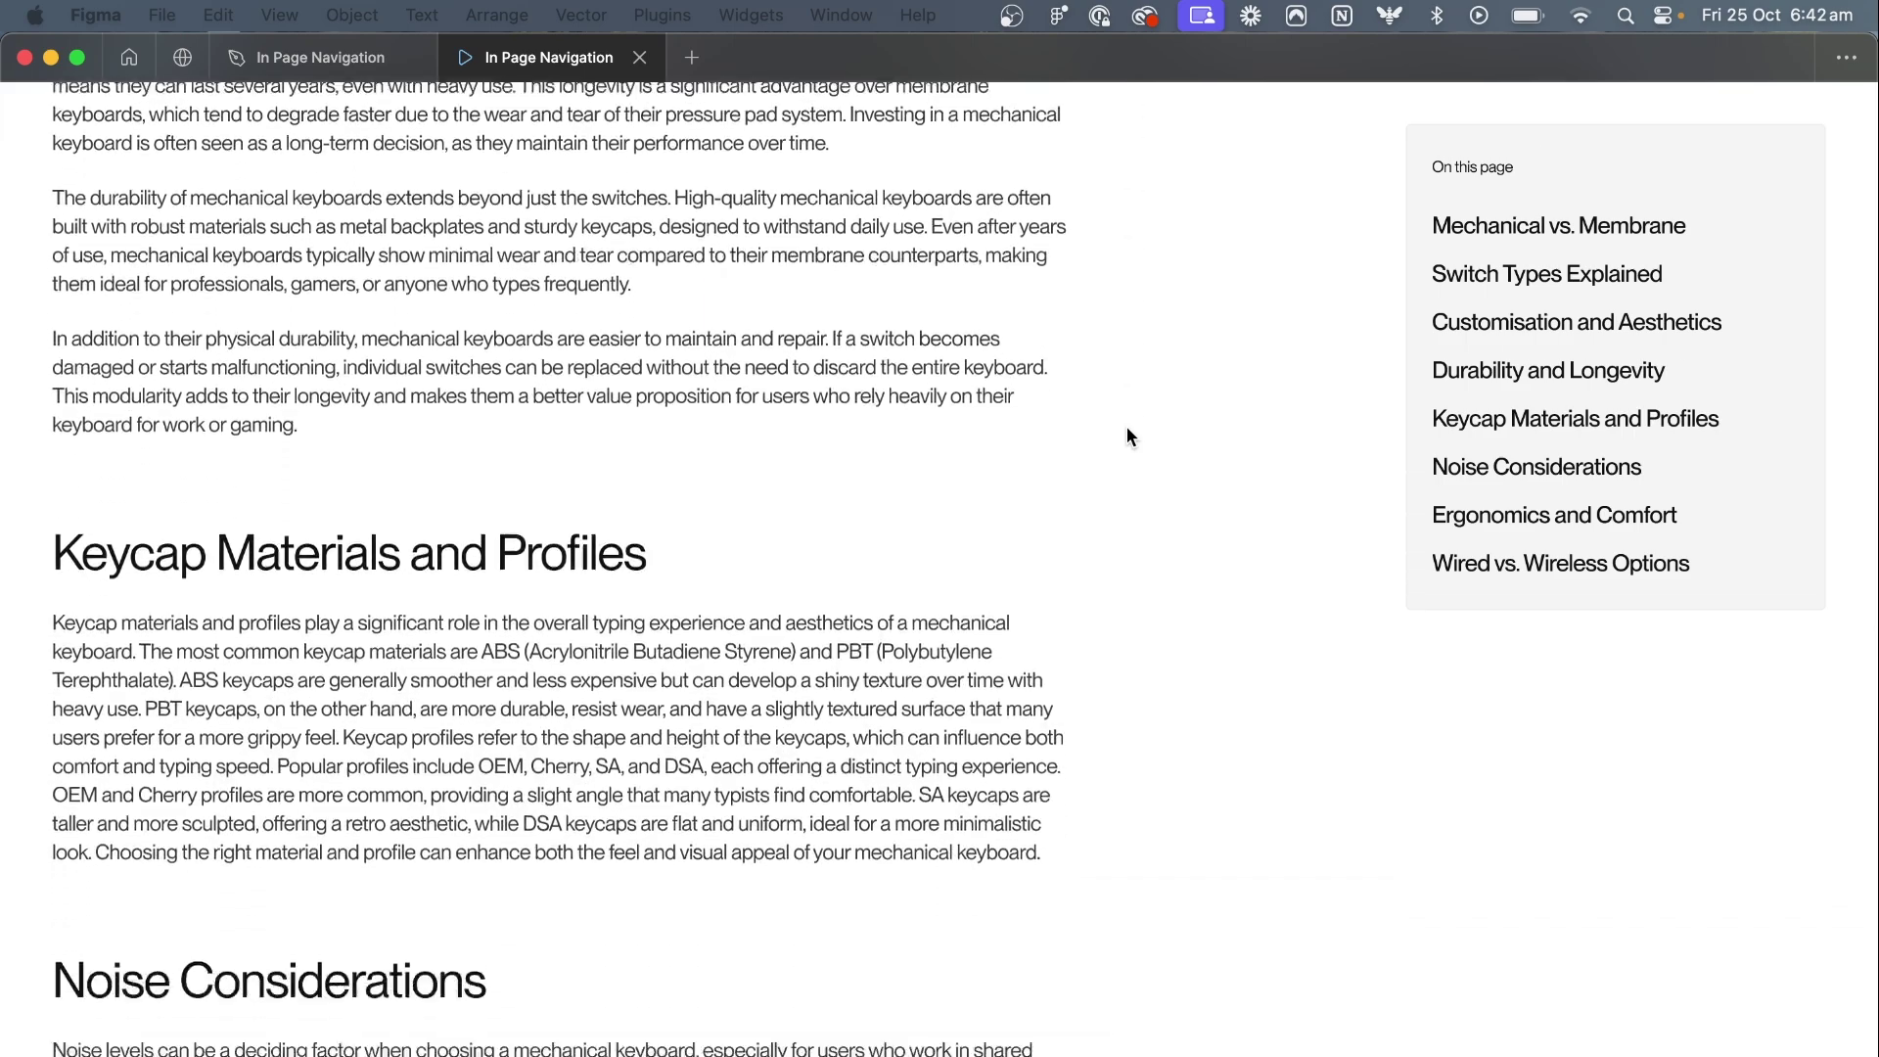